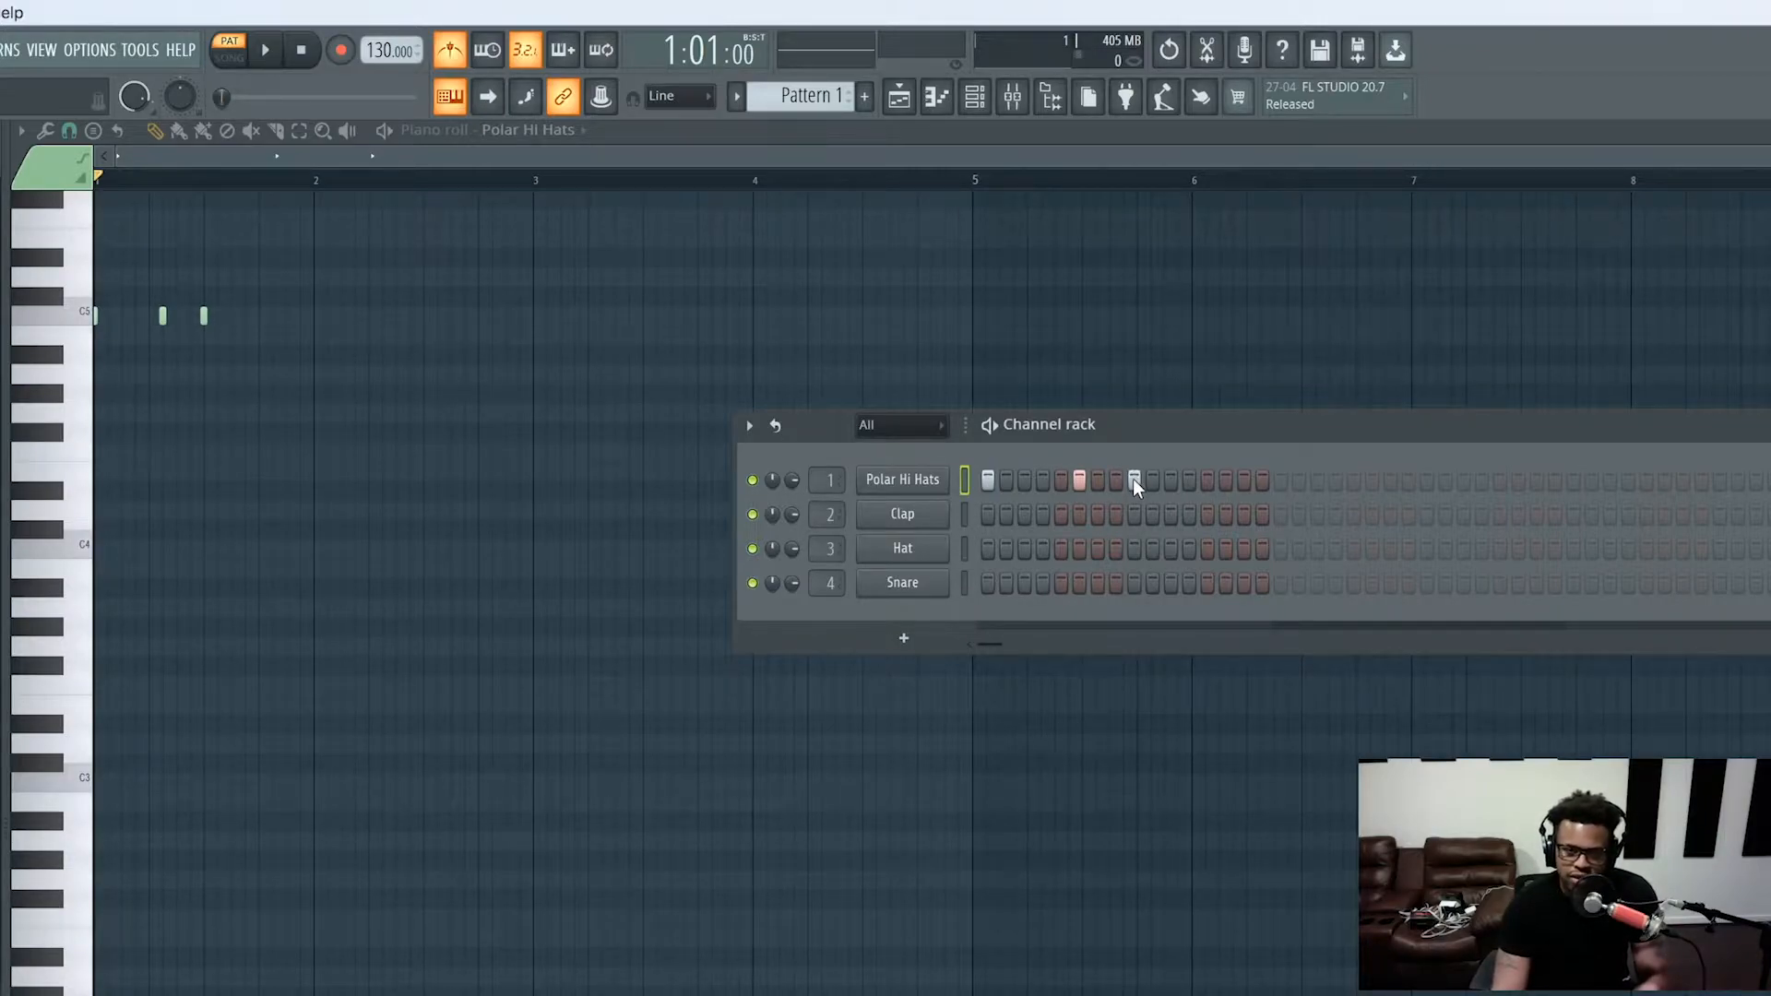
Place Polar Hi Hats hits on steps 1, 5, 9 and 13 of Pattern 1
{"action": "left_click", "coordinate": [1076, 479]}
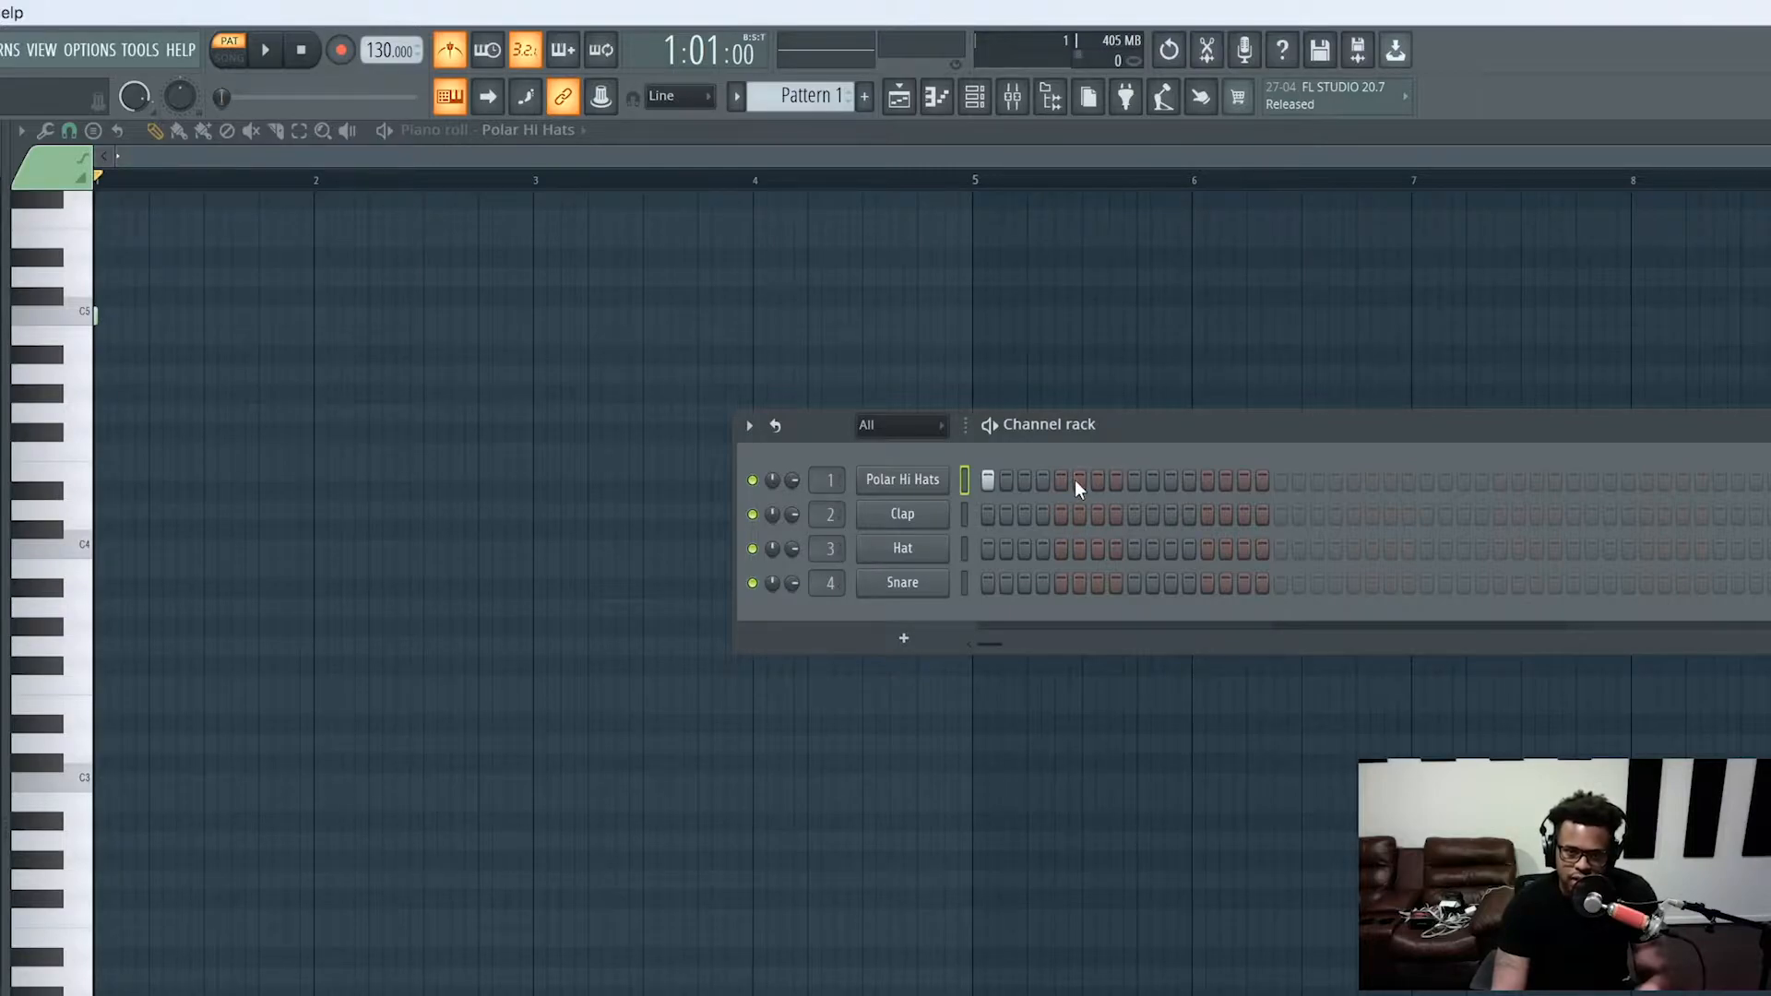
{"action": "right_click", "coordinate": [932, 485]}
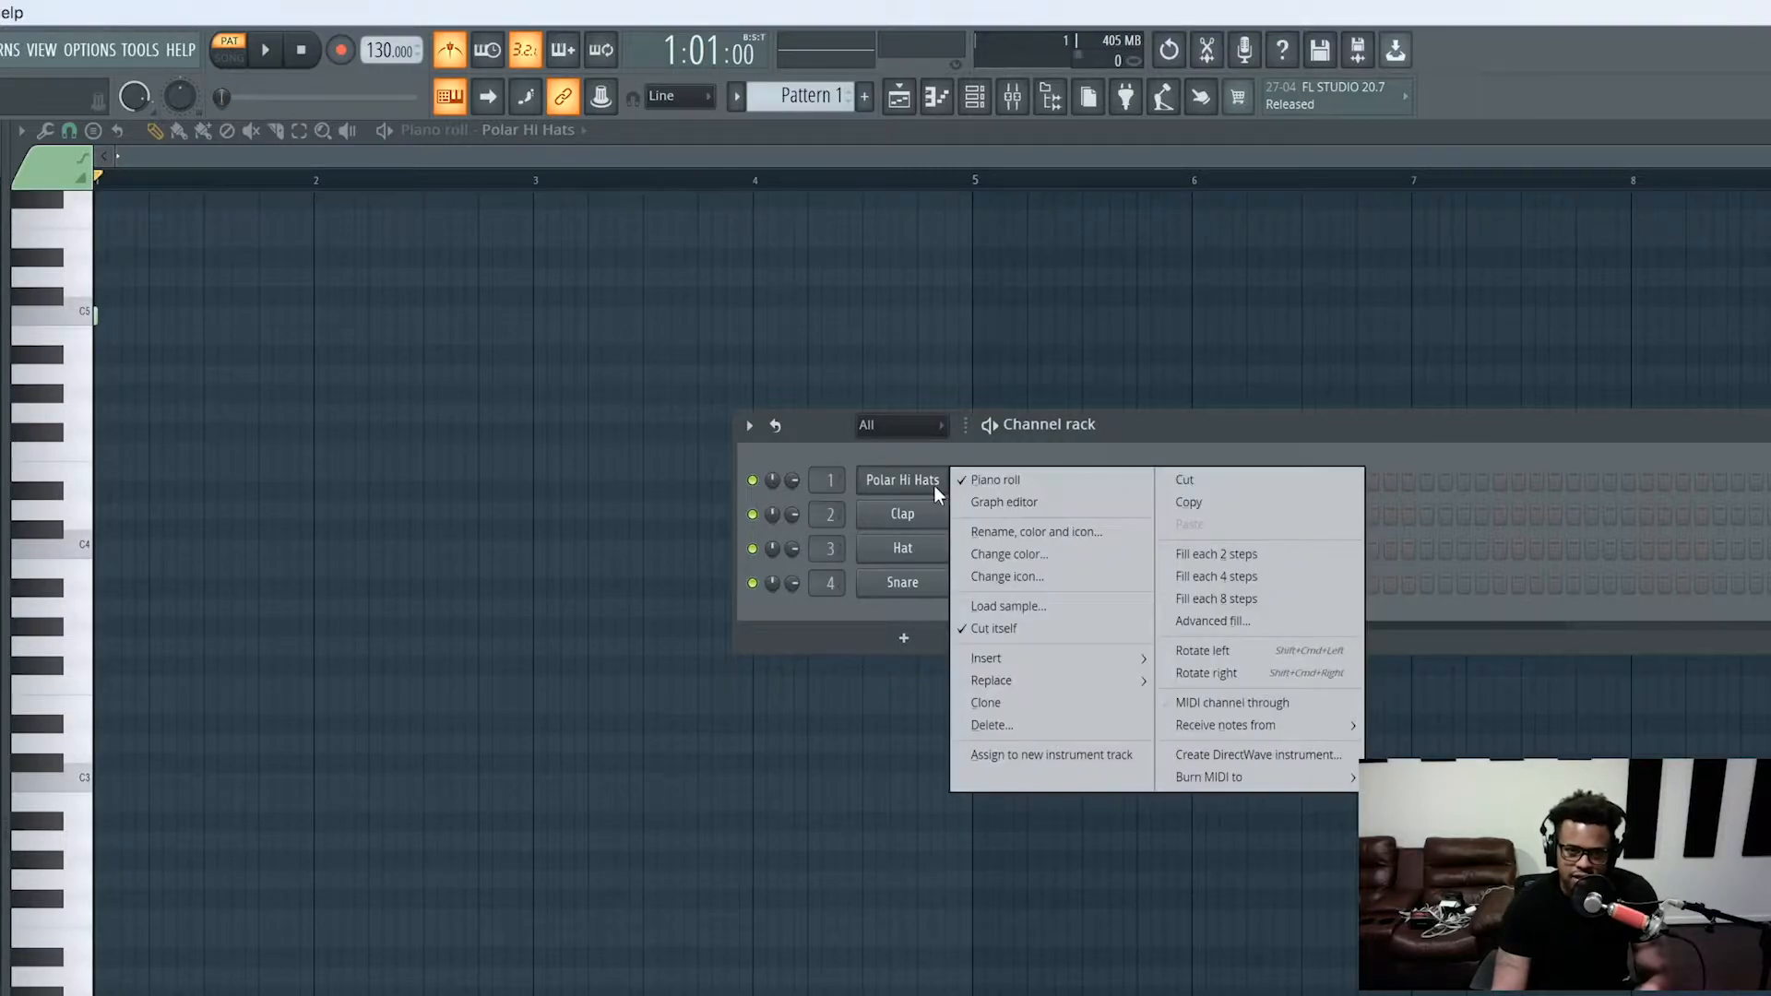
{"action": "left_click", "coordinate": [1231, 476]}
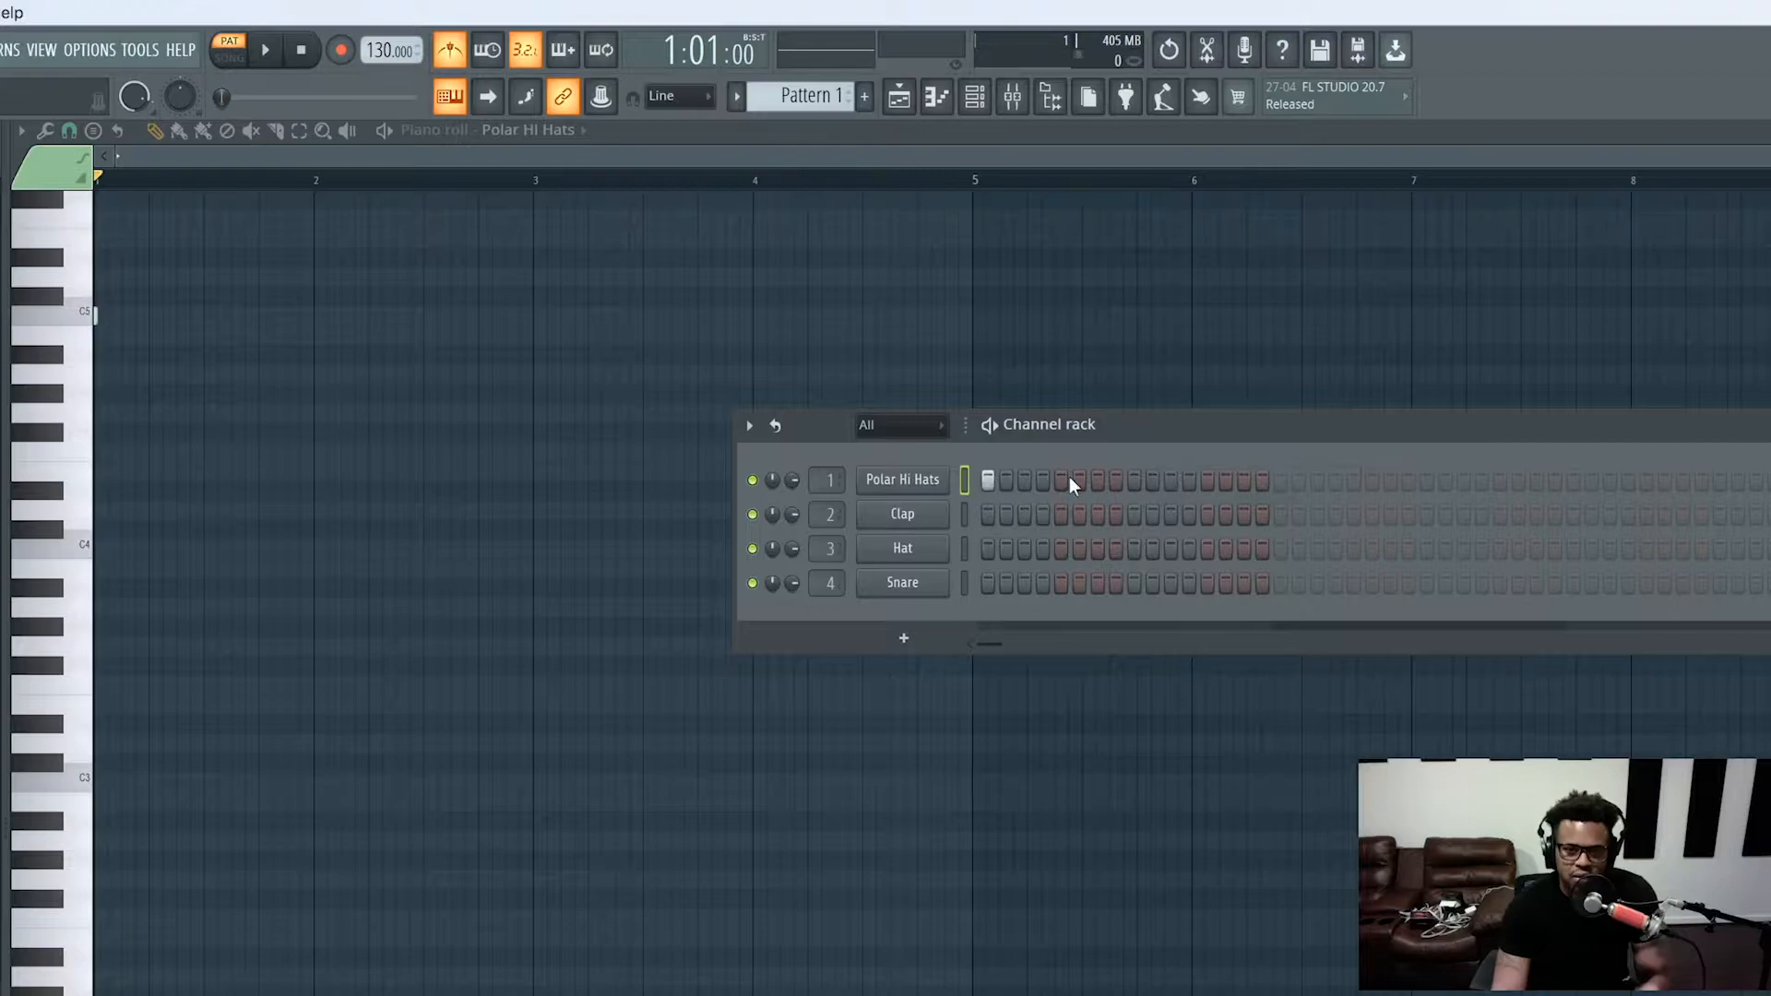
{"action": "left_click", "coordinate": [1206, 477]}
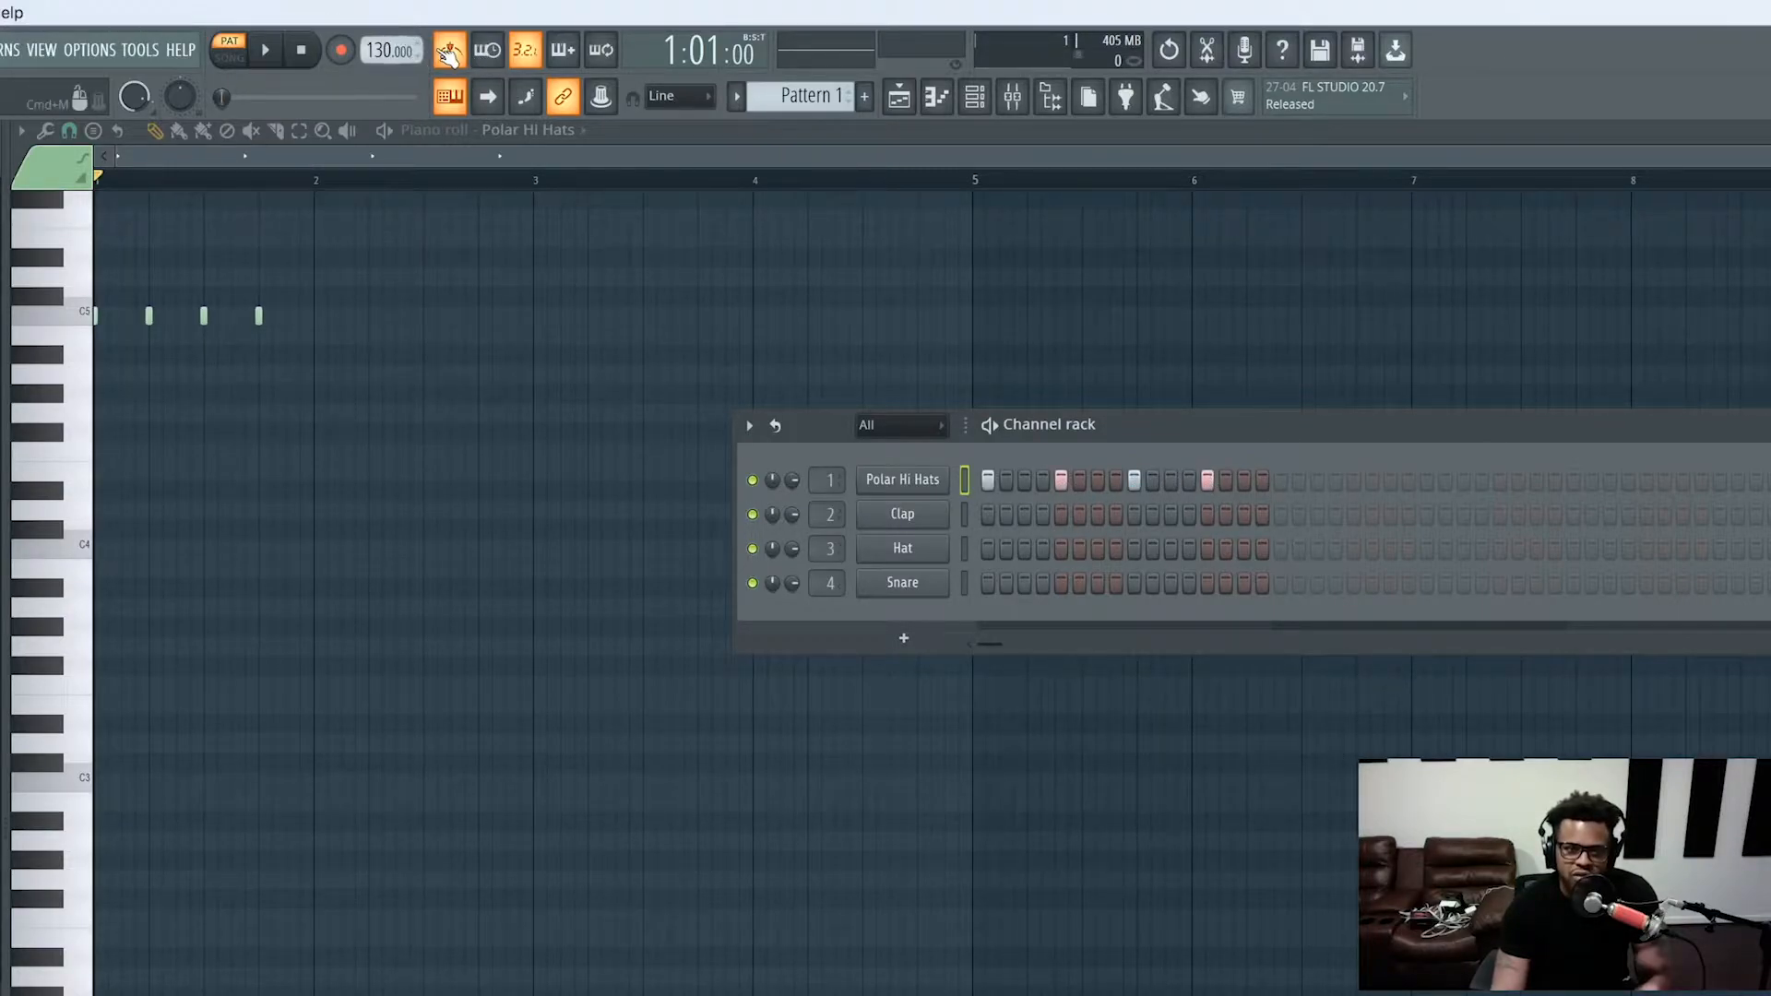
Play back the four-hit hi-hat pattern and stop it
{"action": "key", "text": "space"}
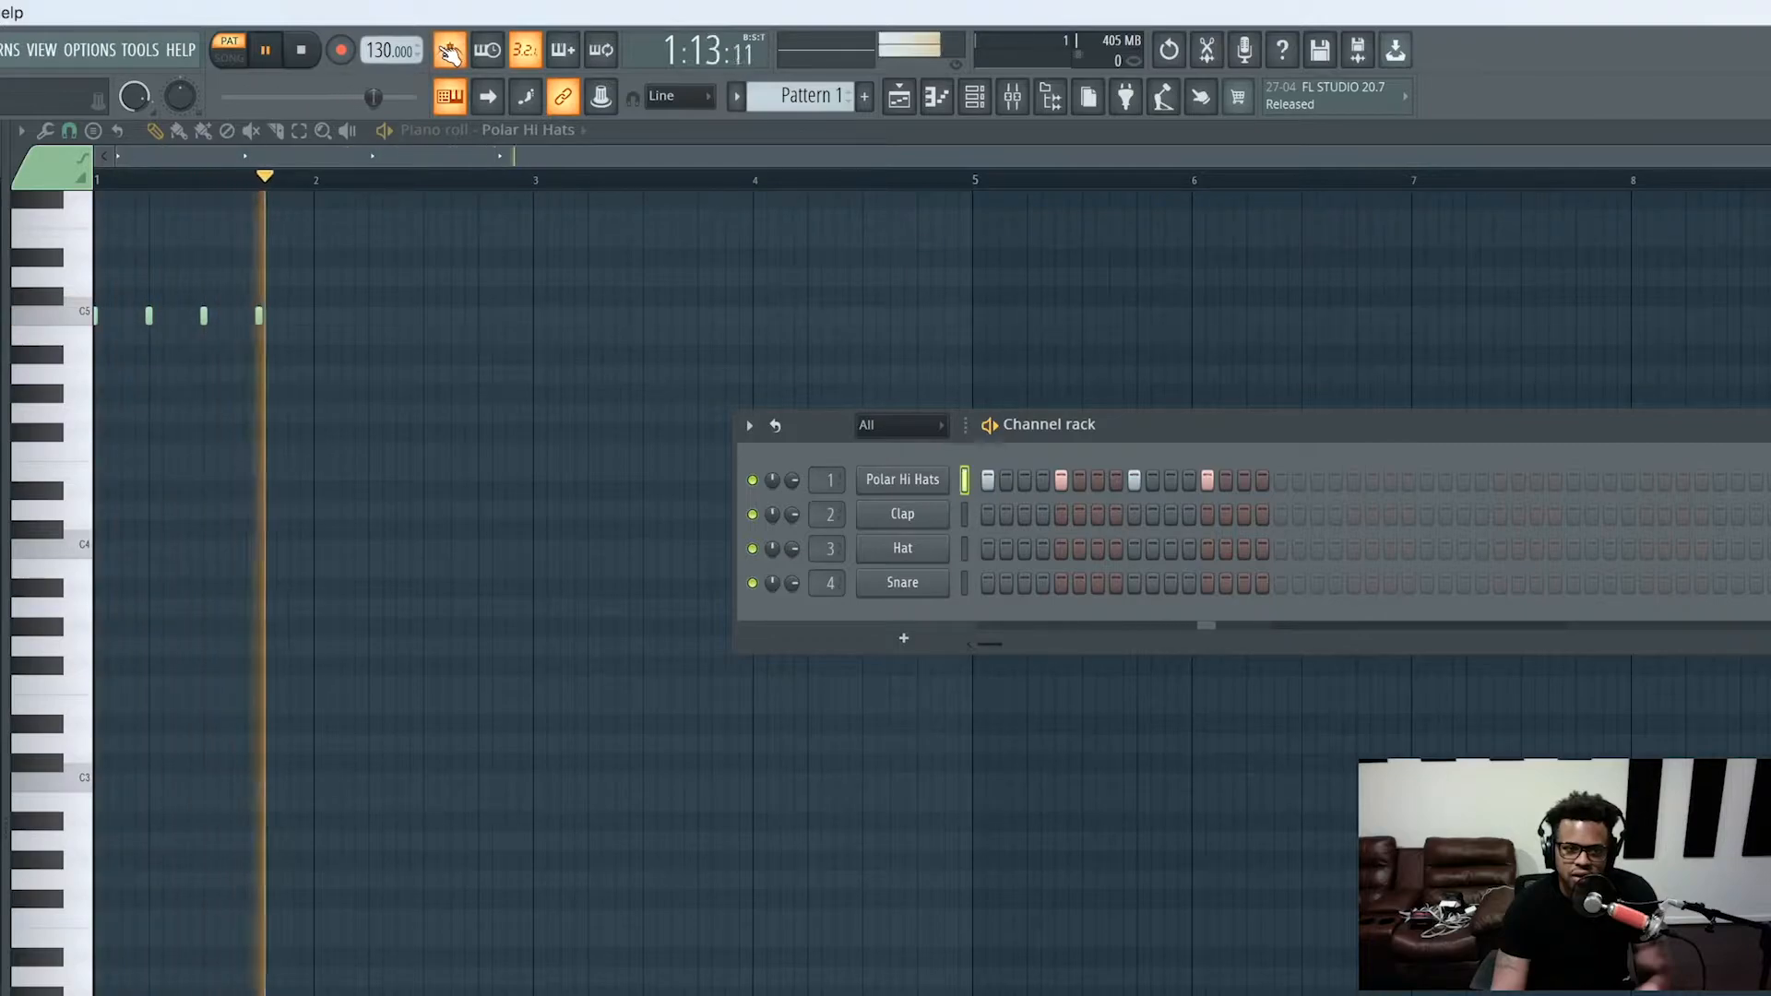
{"action": "left_click", "coordinate": [449, 52]}
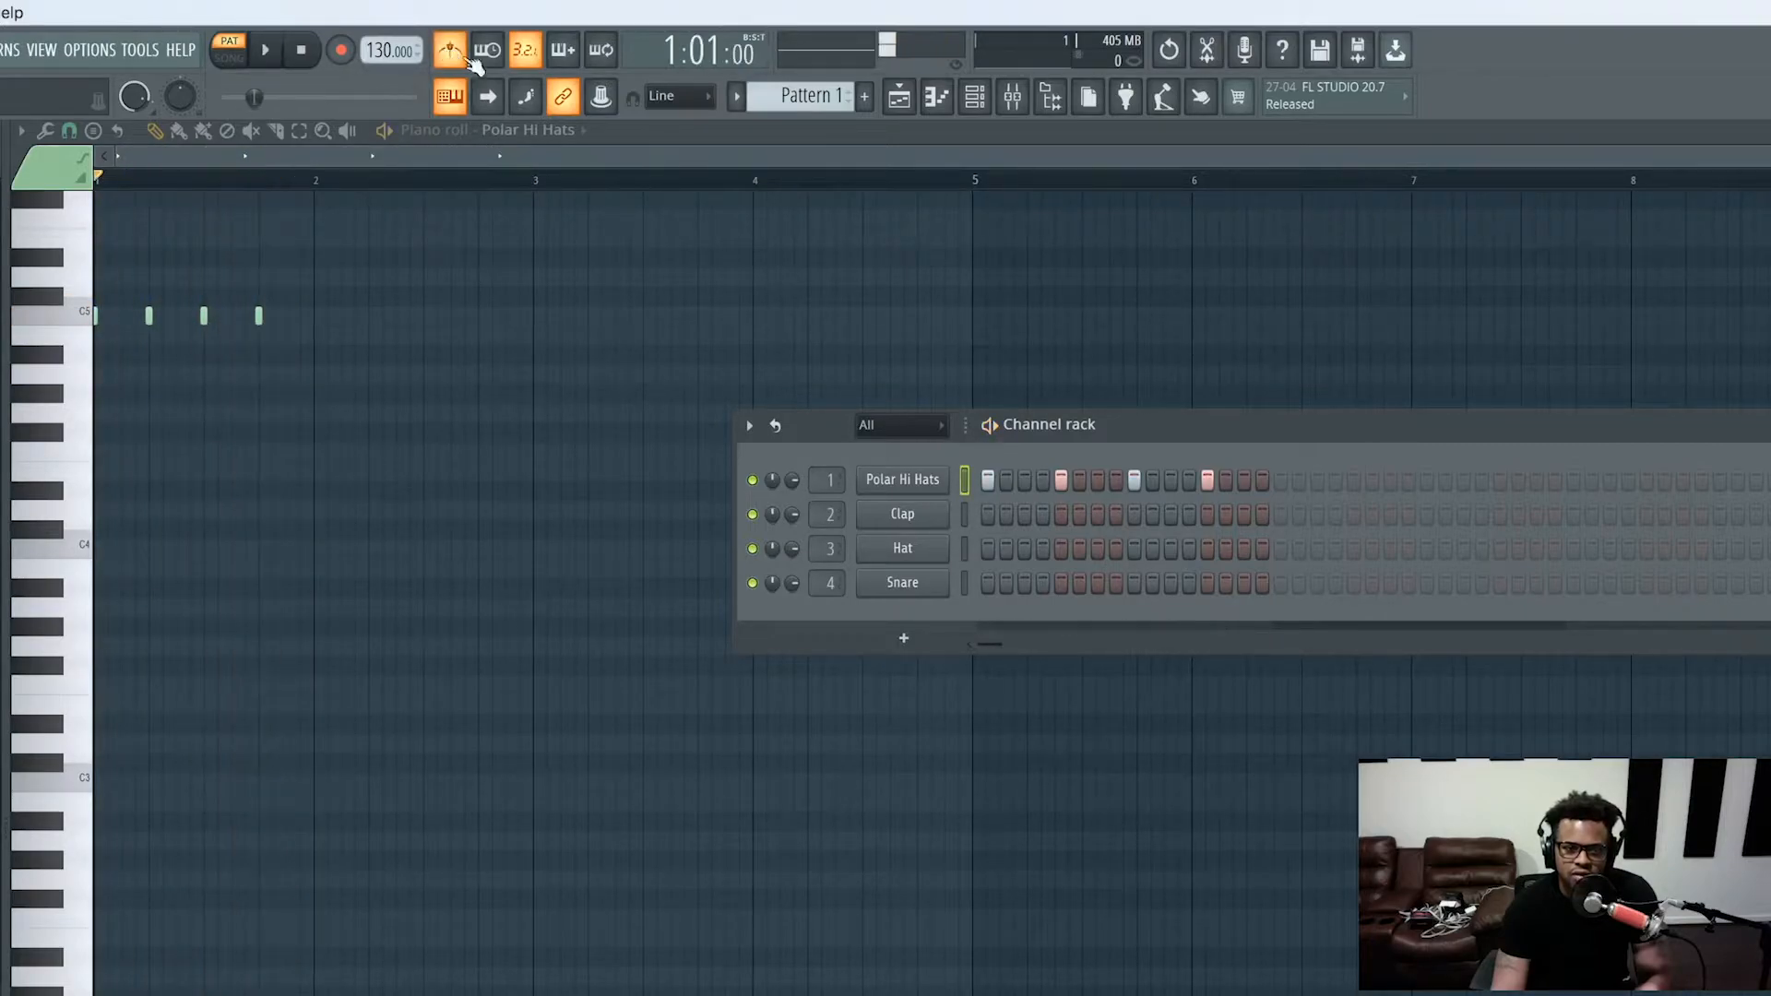
{"action": "key", "text": "space"}
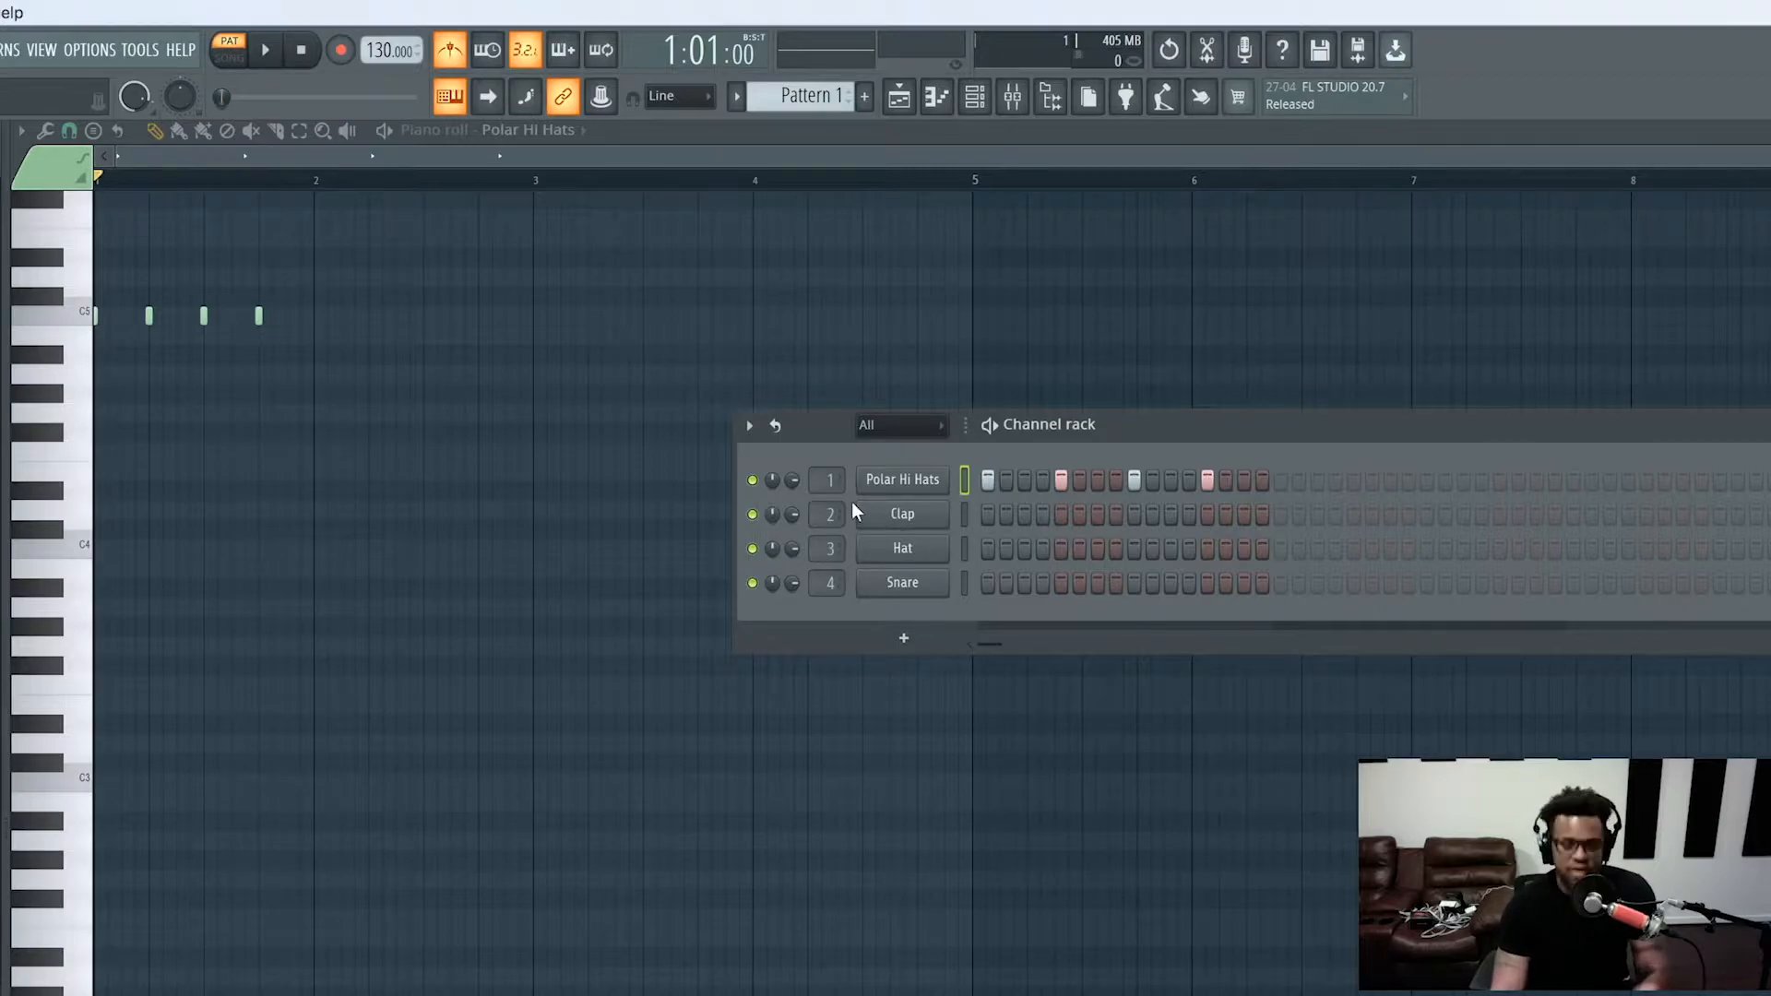
Cut the existing Polar Hi Hats steps, fill each 2 steps on that channel, and preview the pattern
{"action": "right_click", "coordinate": [898, 479]}
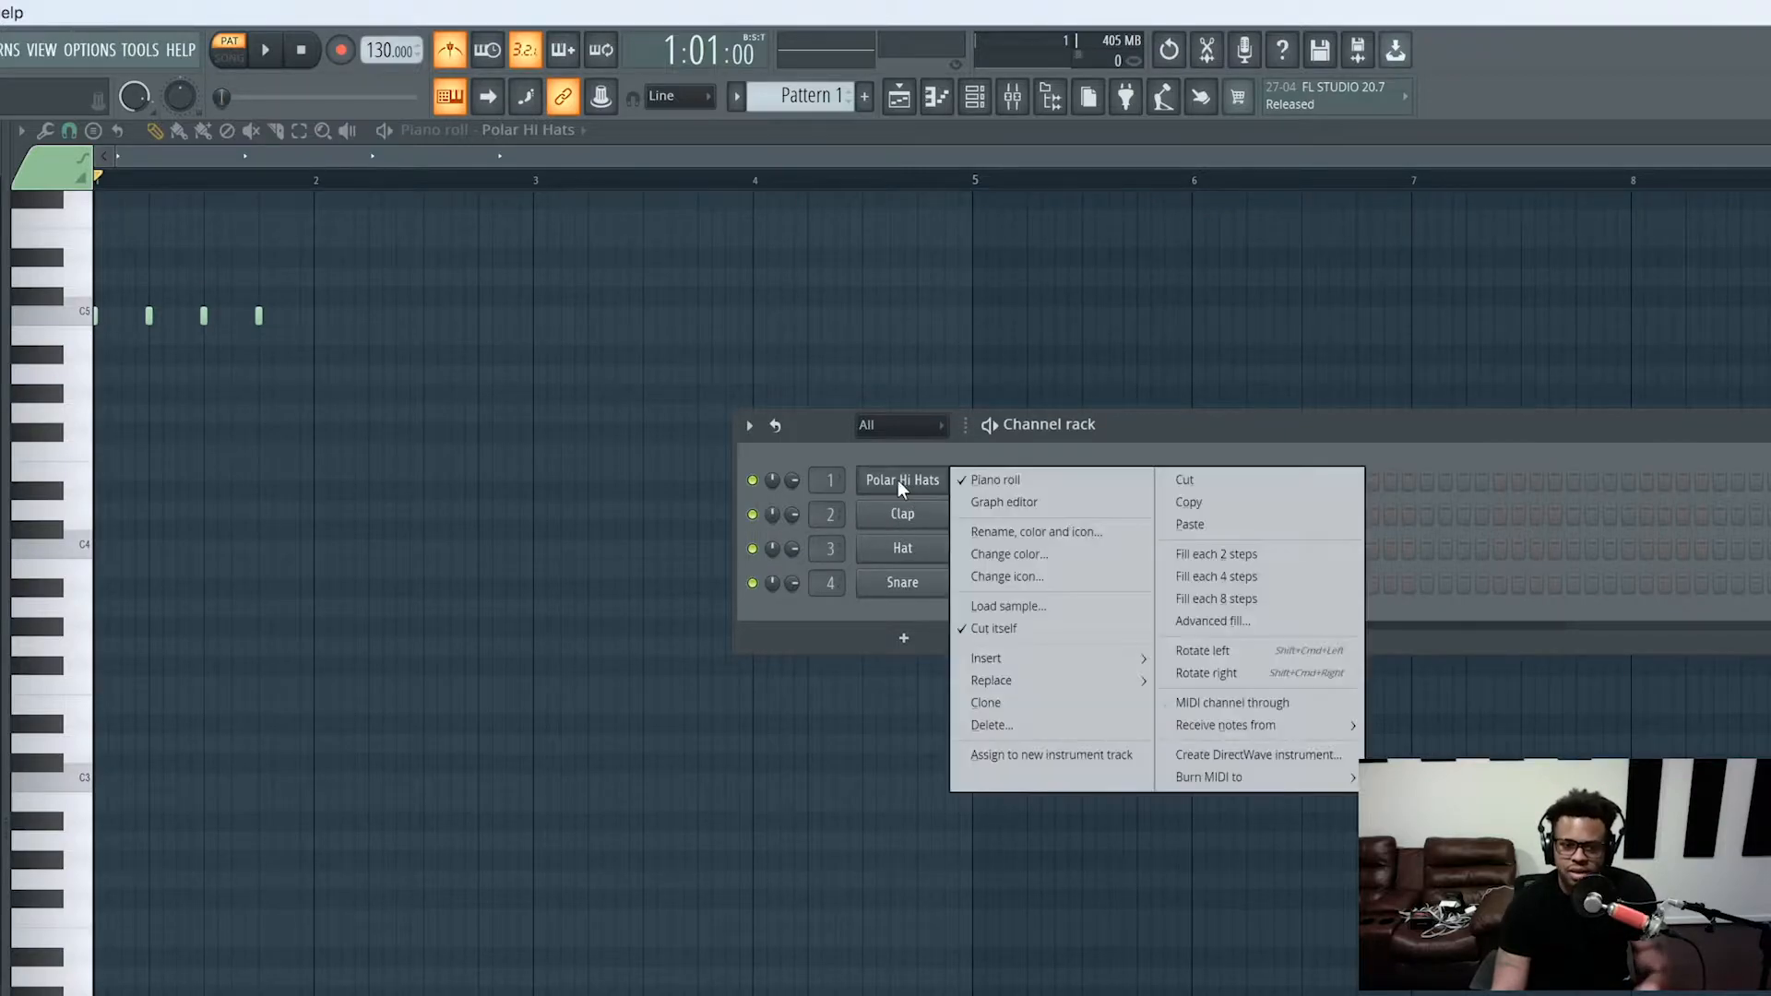
{"action": "left_click", "coordinate": [1256, 485]}
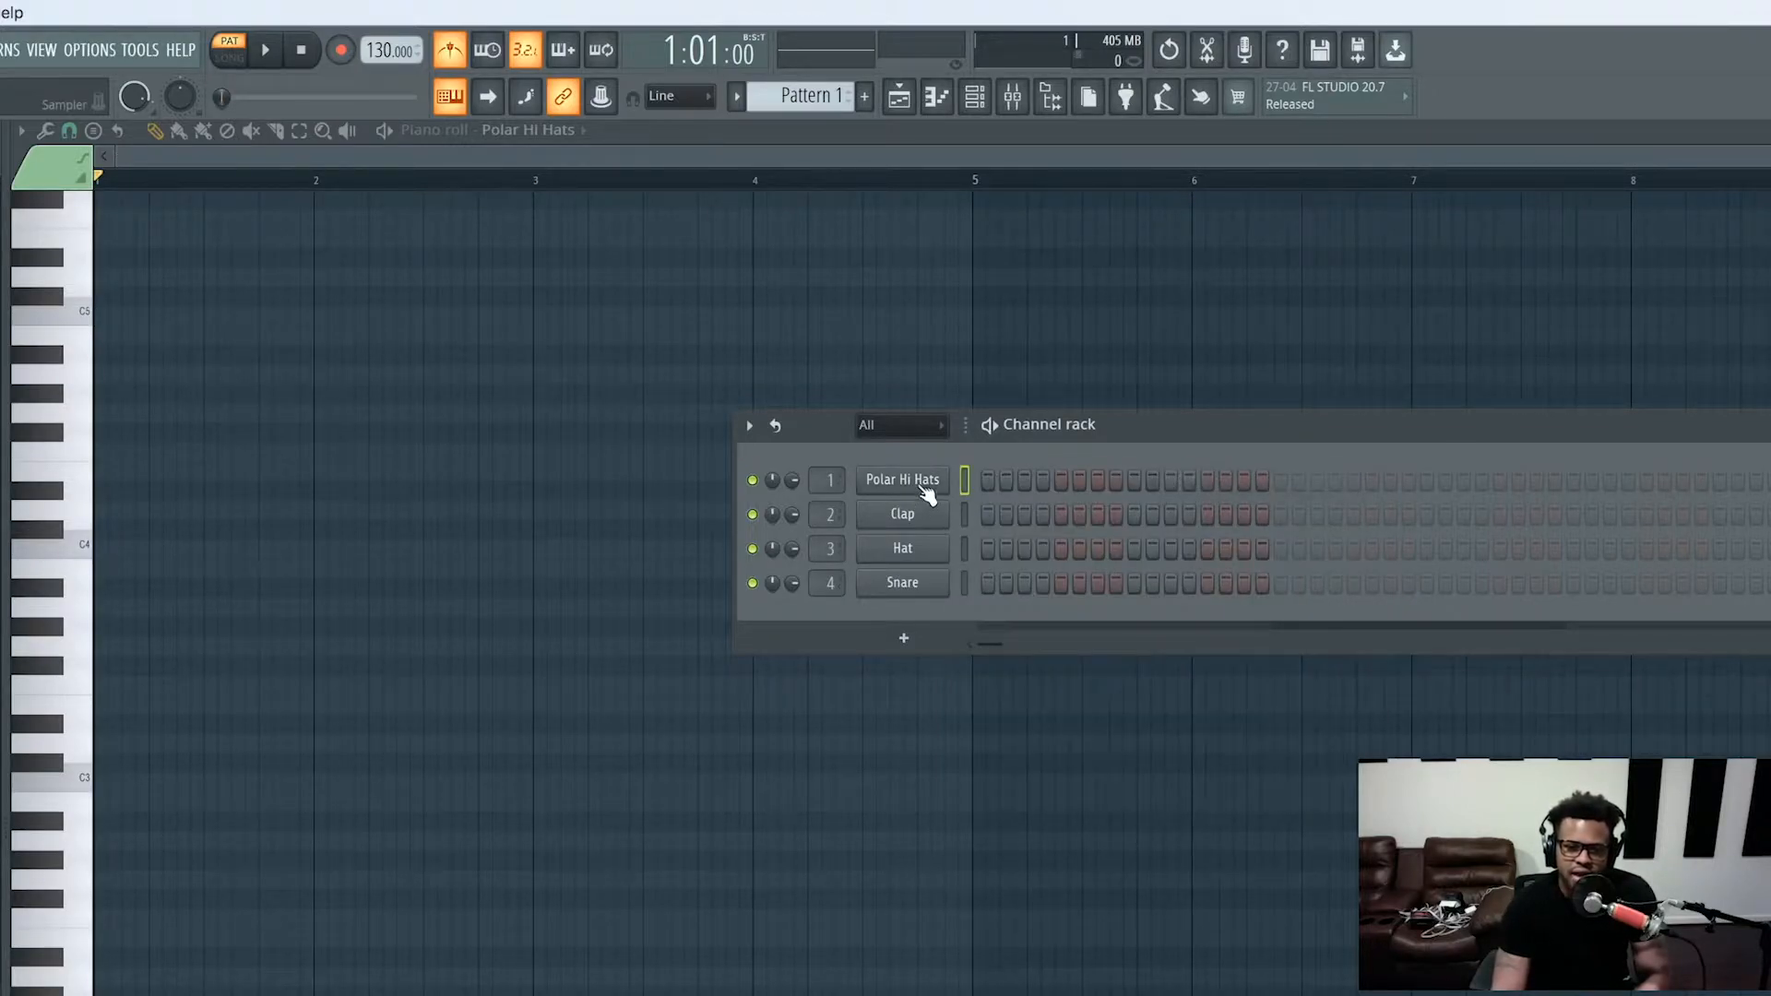
{"action": "right_click", "coordinate": [918, 487]}
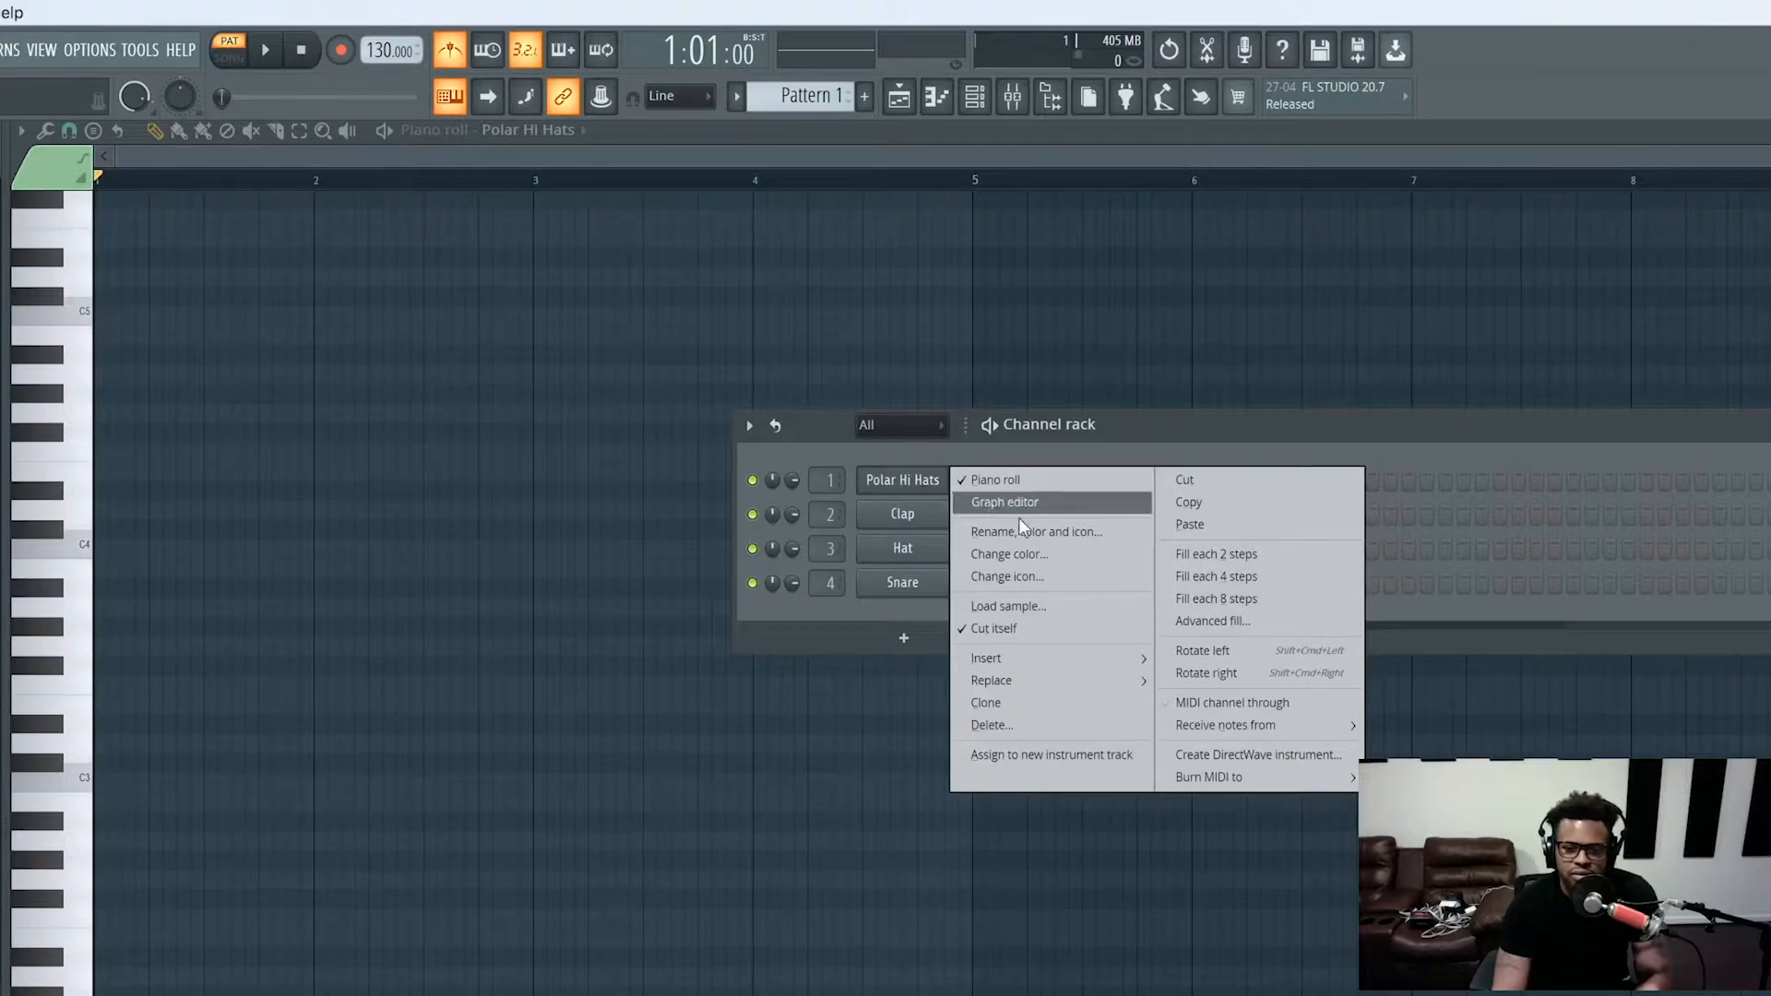
{"action": "left_click", "coordinate": [1215, 554]}
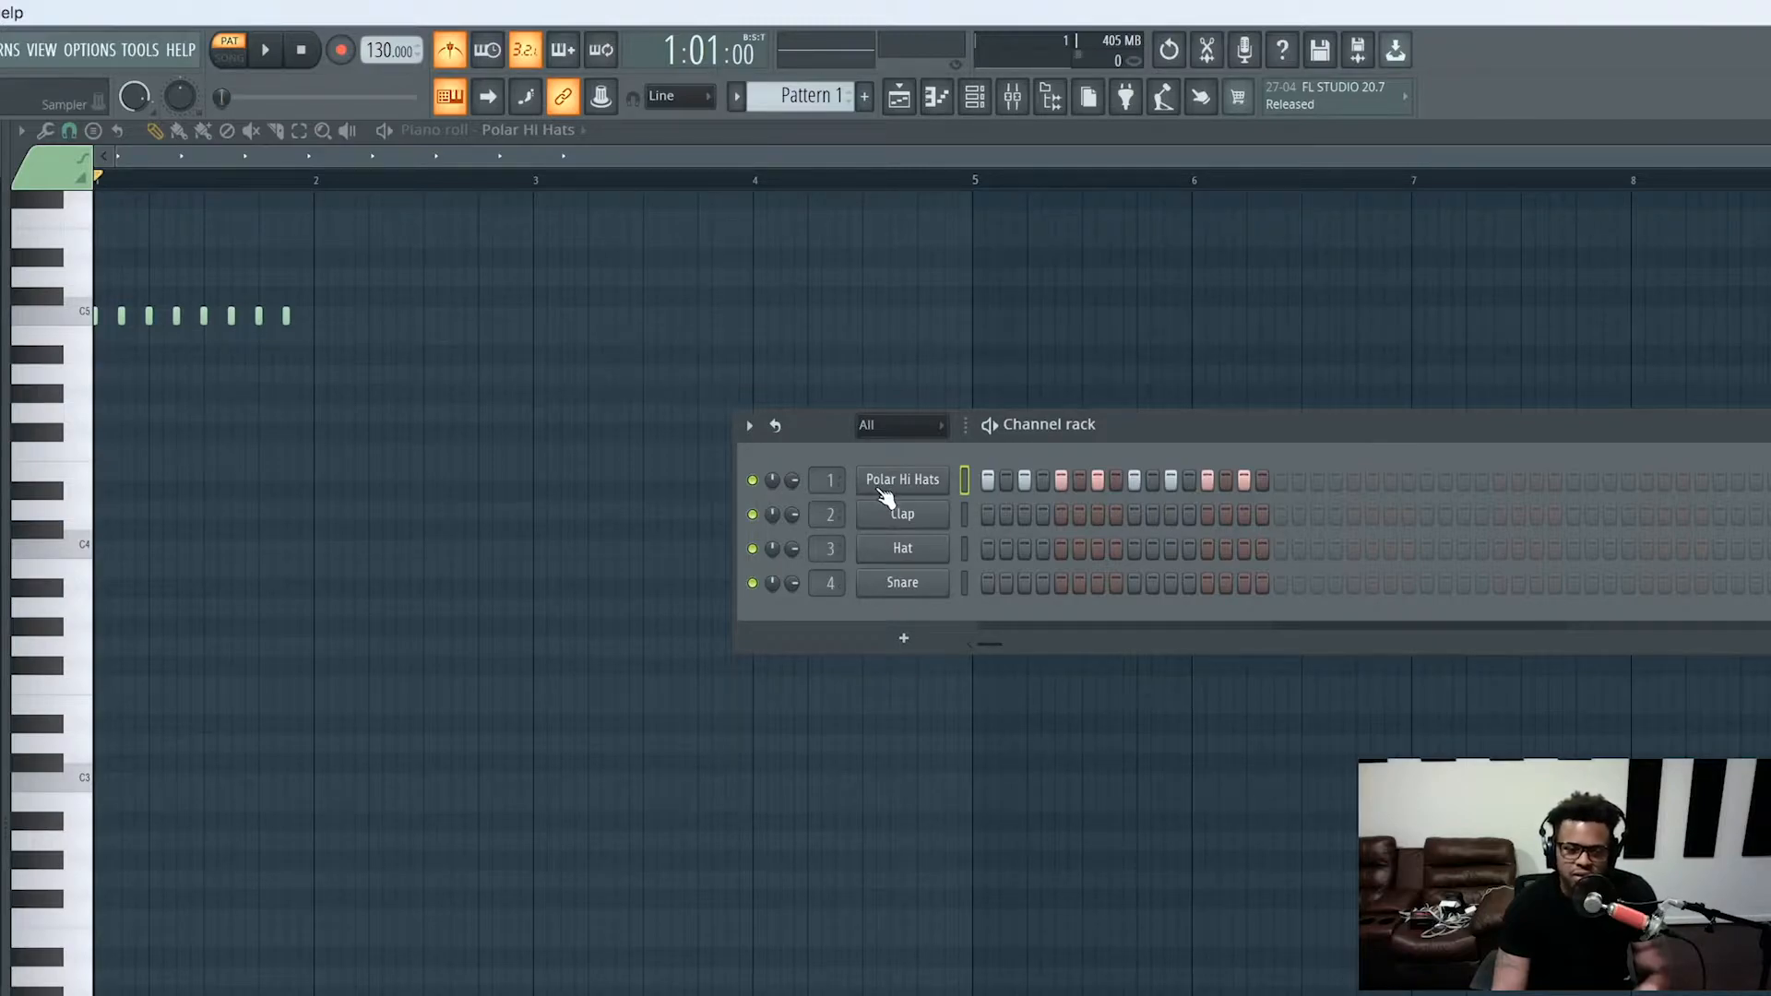
{"action": "key", "text": "space"}
{"action": "key", "text": "space"}
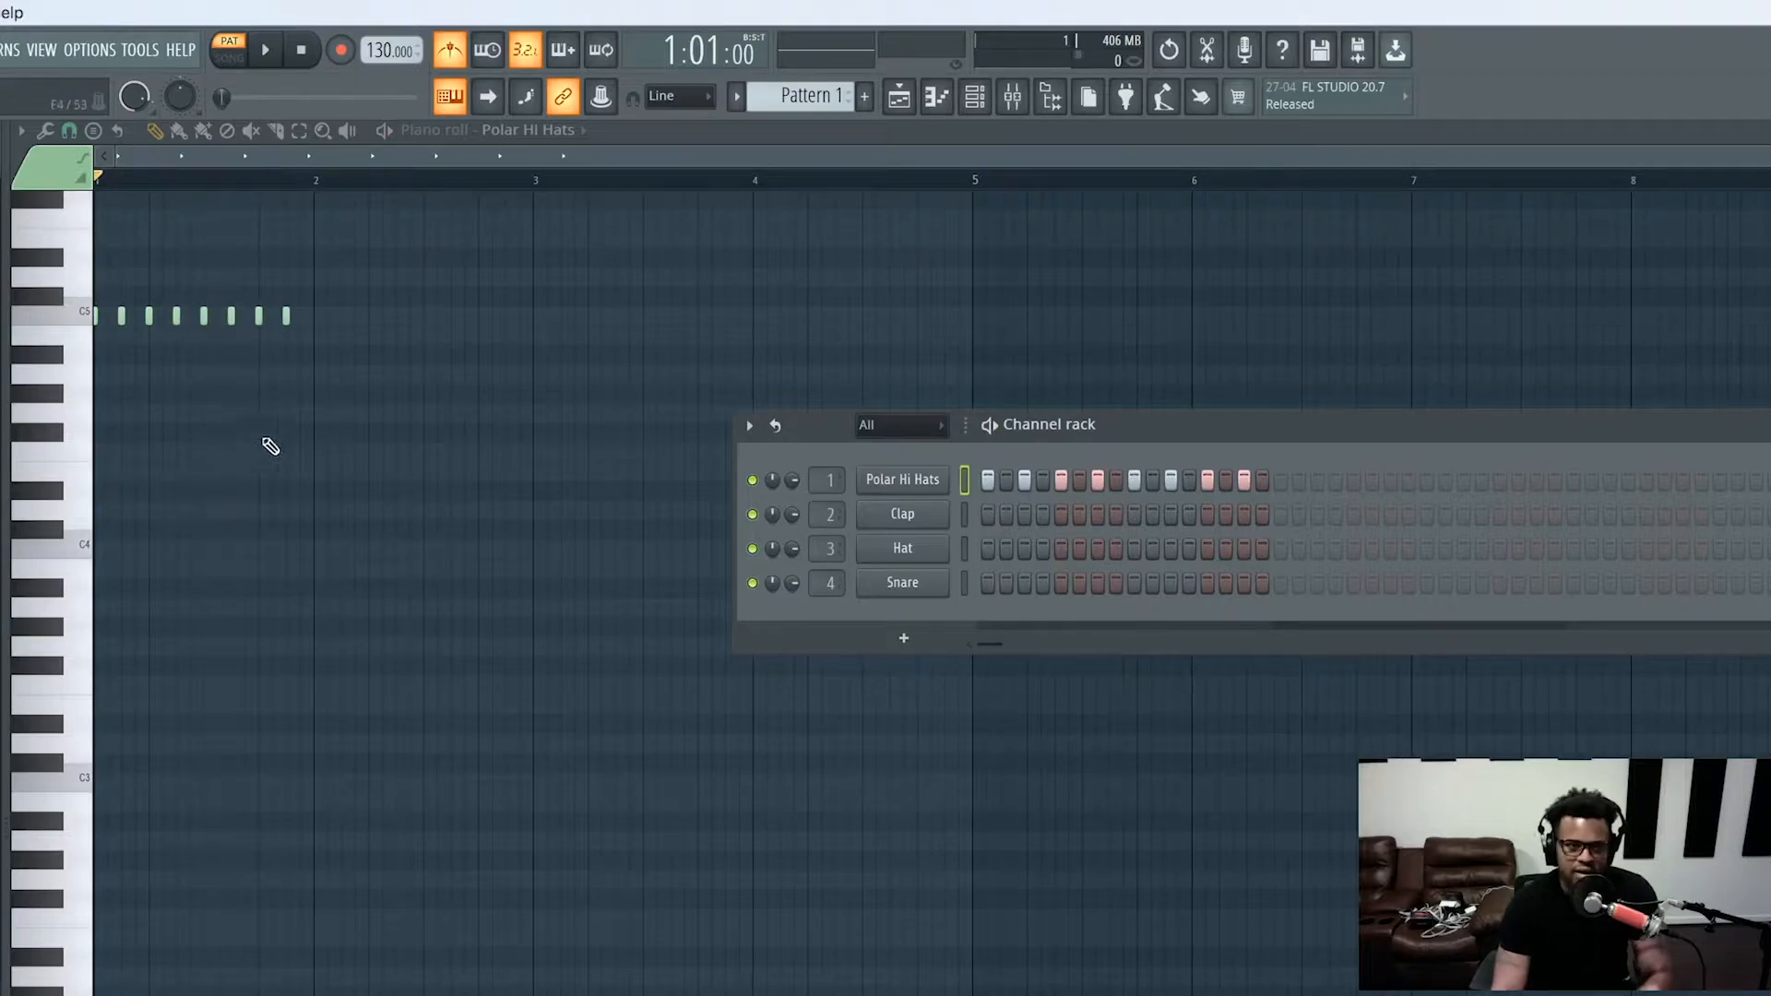
Bring the Polar Hi Hats piano roll to the front without the Channel rack over it
{"action": "left_click", "coordinate": [788, 148]}
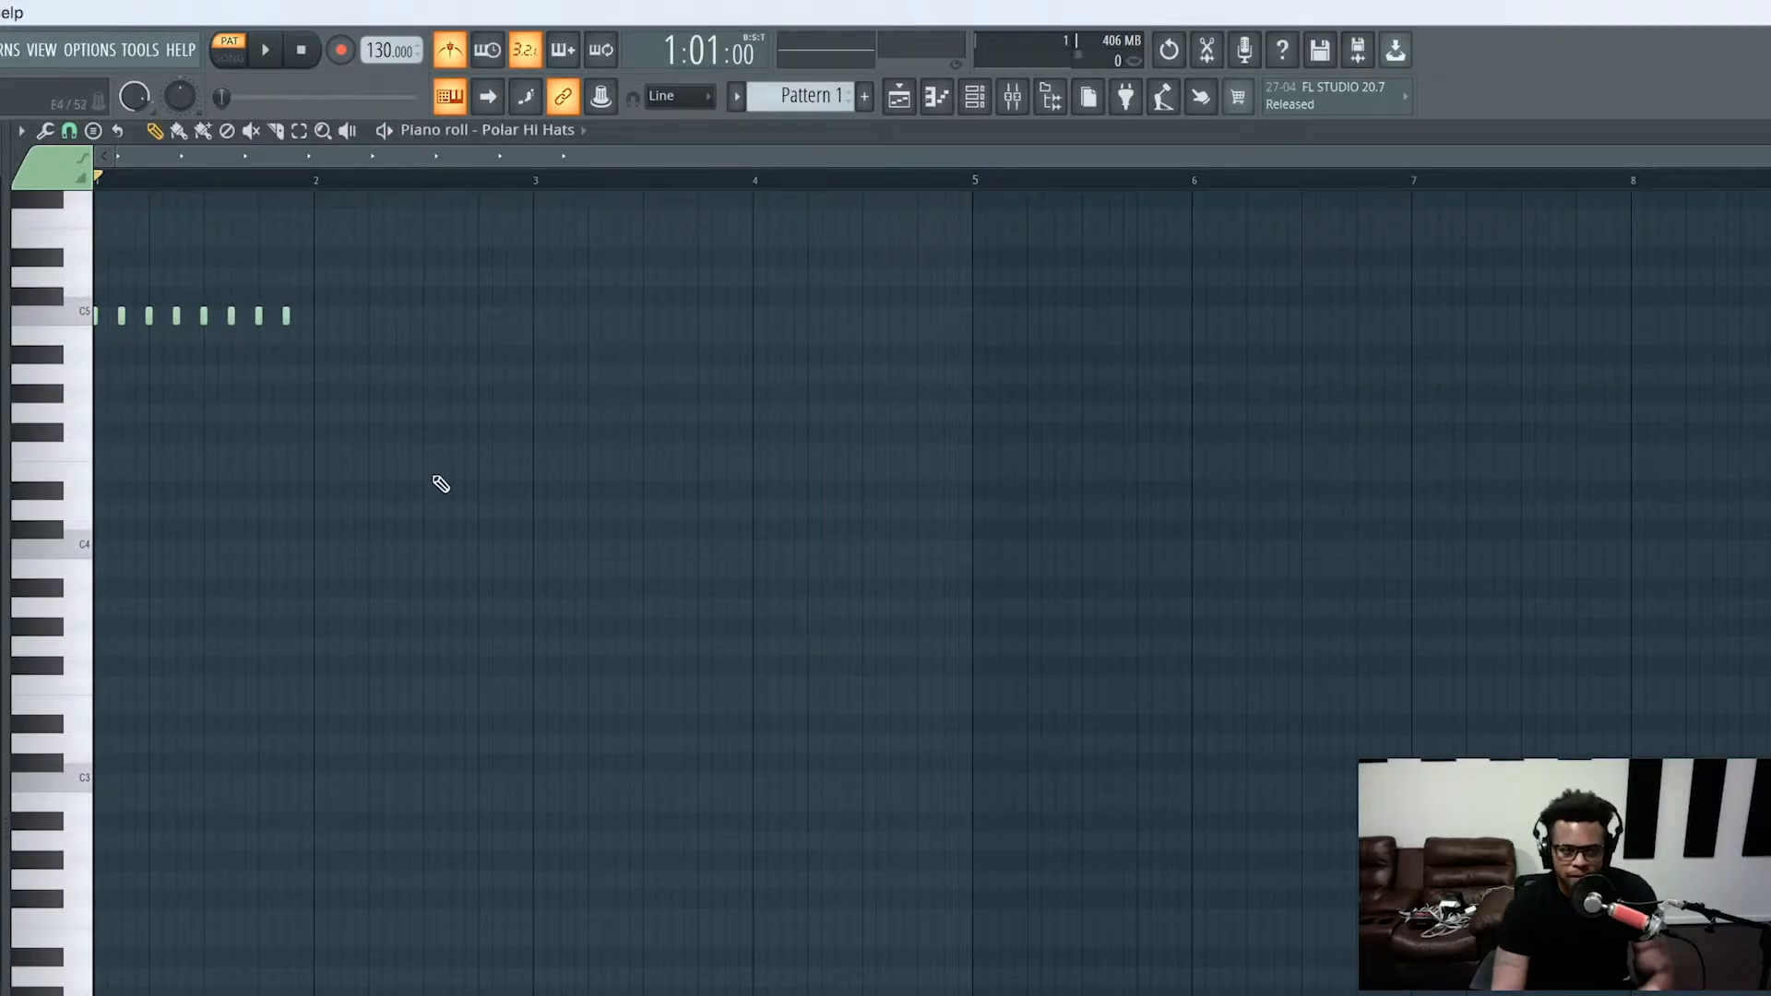
{"action": "left_click", "coordinate": [954, 100]}
{"action": "left_click", "coordinate": [954, 100]}
{"action": "left_click", "coordinate": [954, 100]}
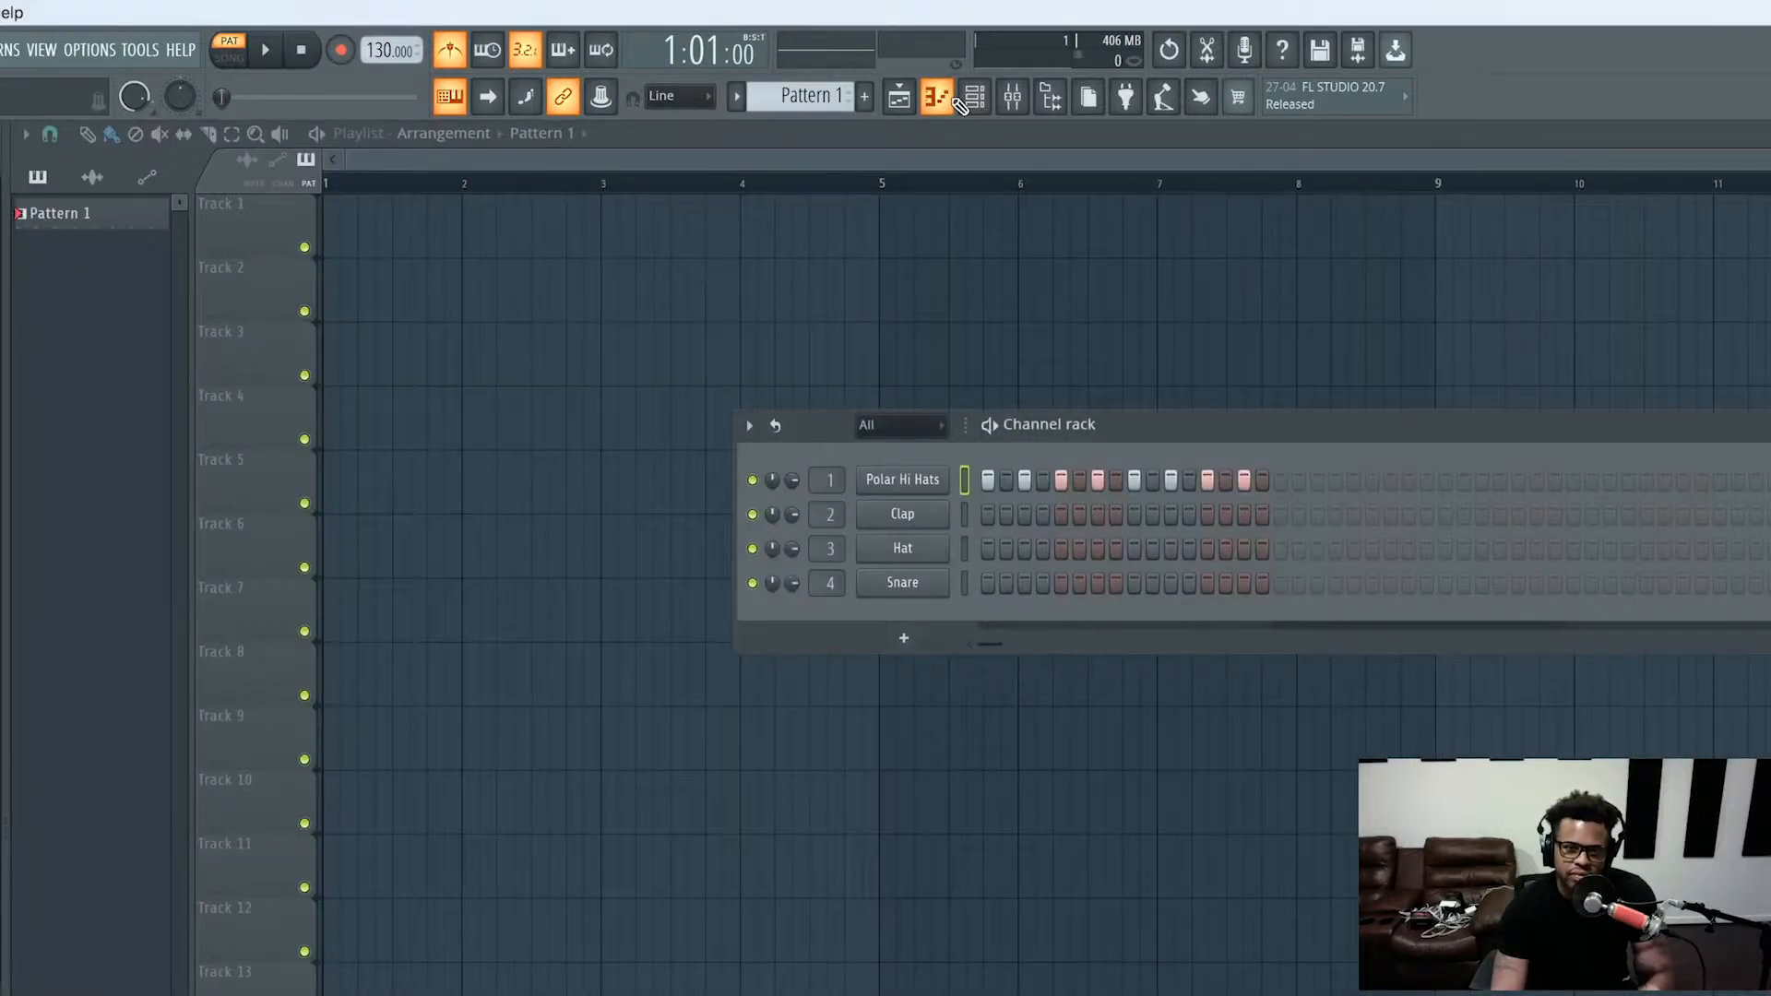
{"action": "left_click", "coordinate": [956, 101]}
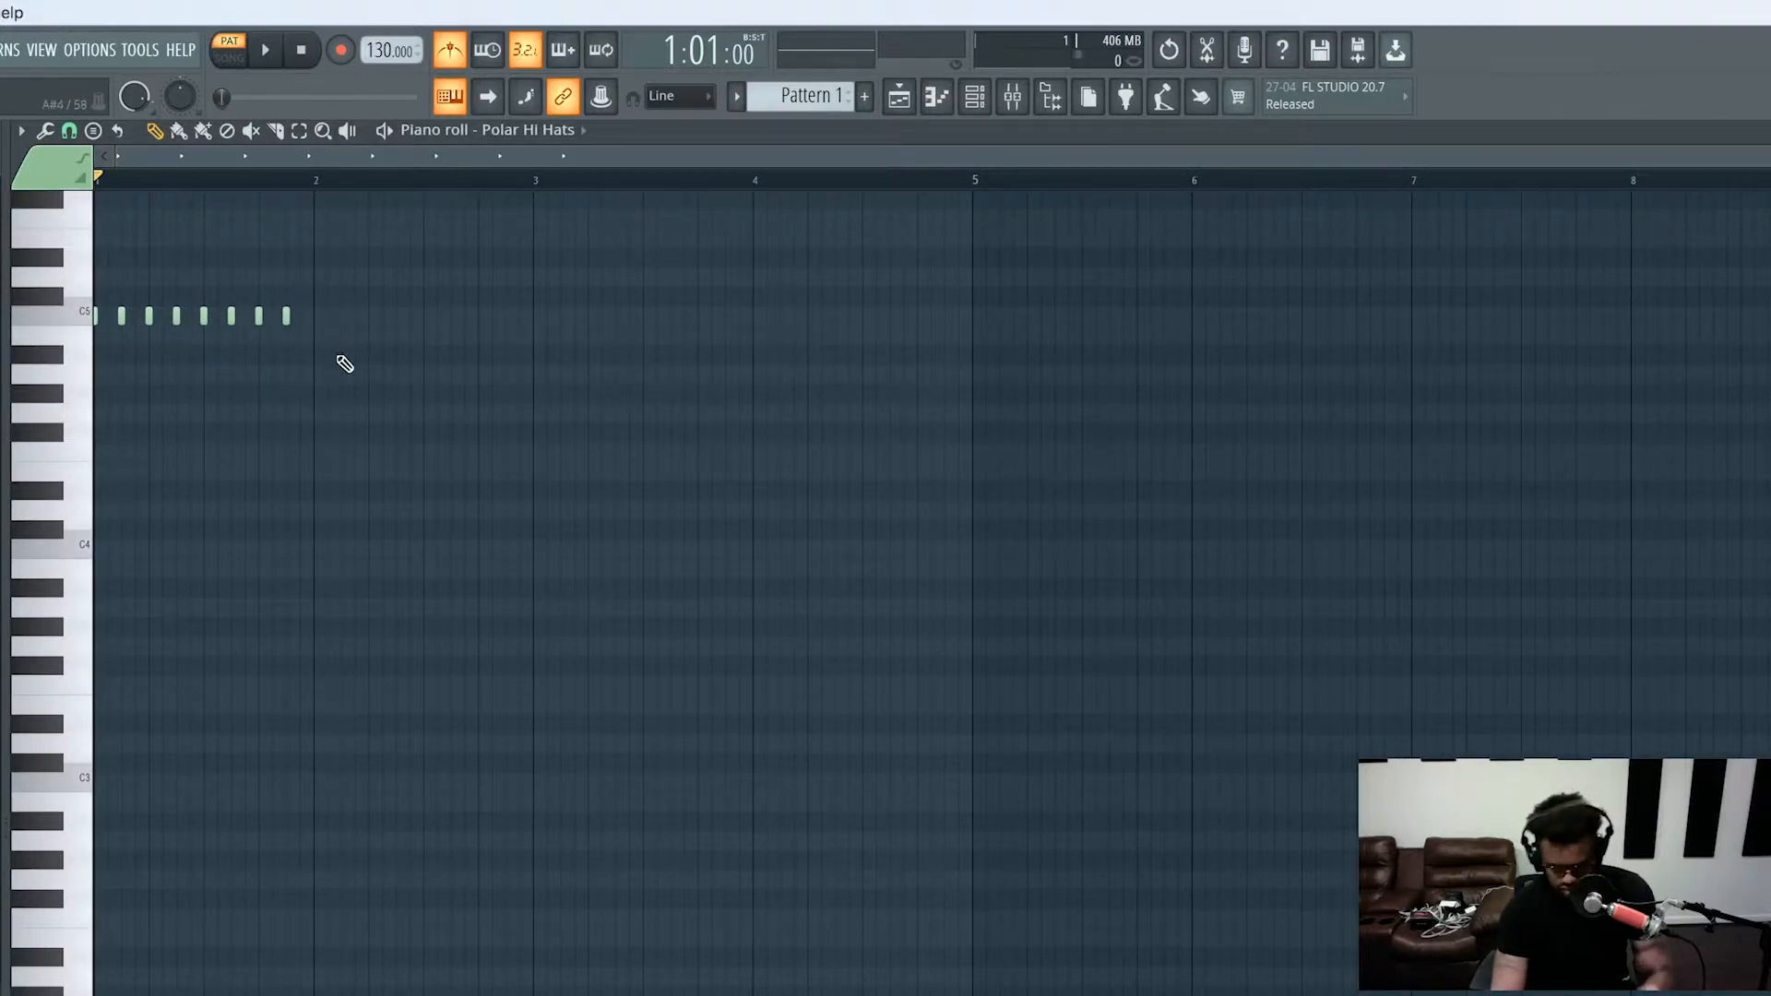
Try copying the eight hi-hat notes from bar 1 into bar 2, and delete the copies
{"action": "left_click_drag", "start_coordinate": [379, 378], "coordinate": [97, 293]}
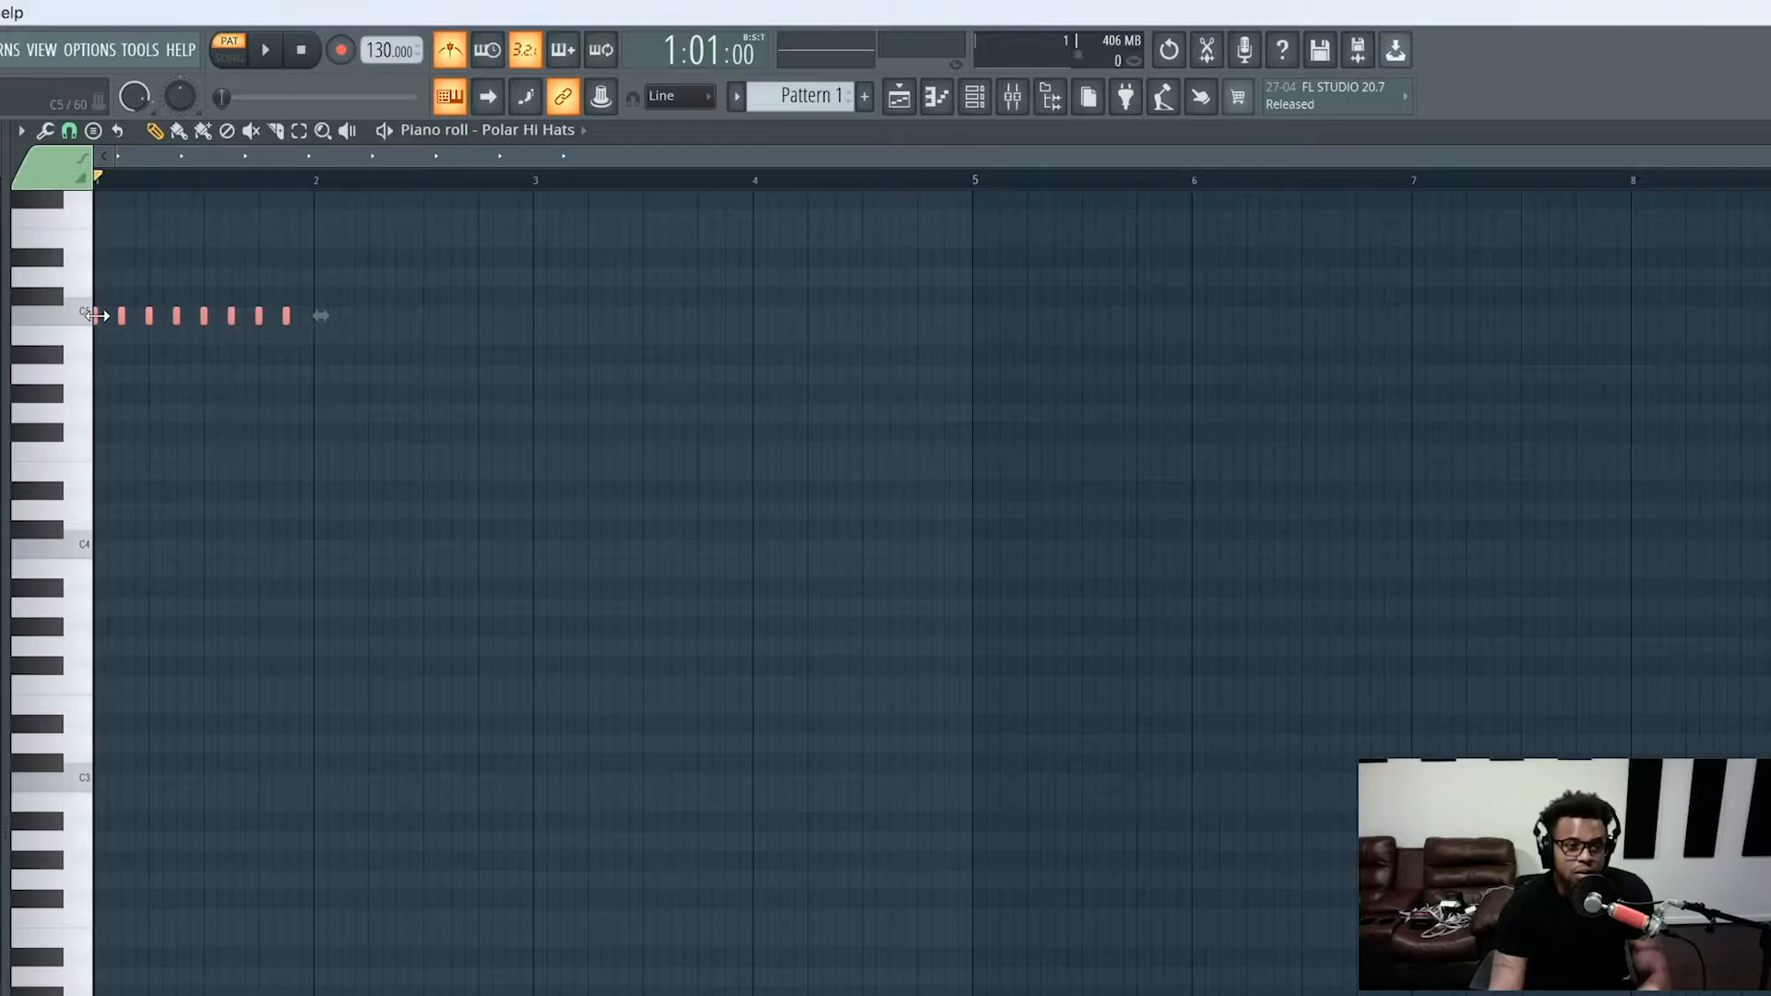
{"action": "left_click_drag", "start_coordinate": [94, 318], "coordinate": [311, 327]}
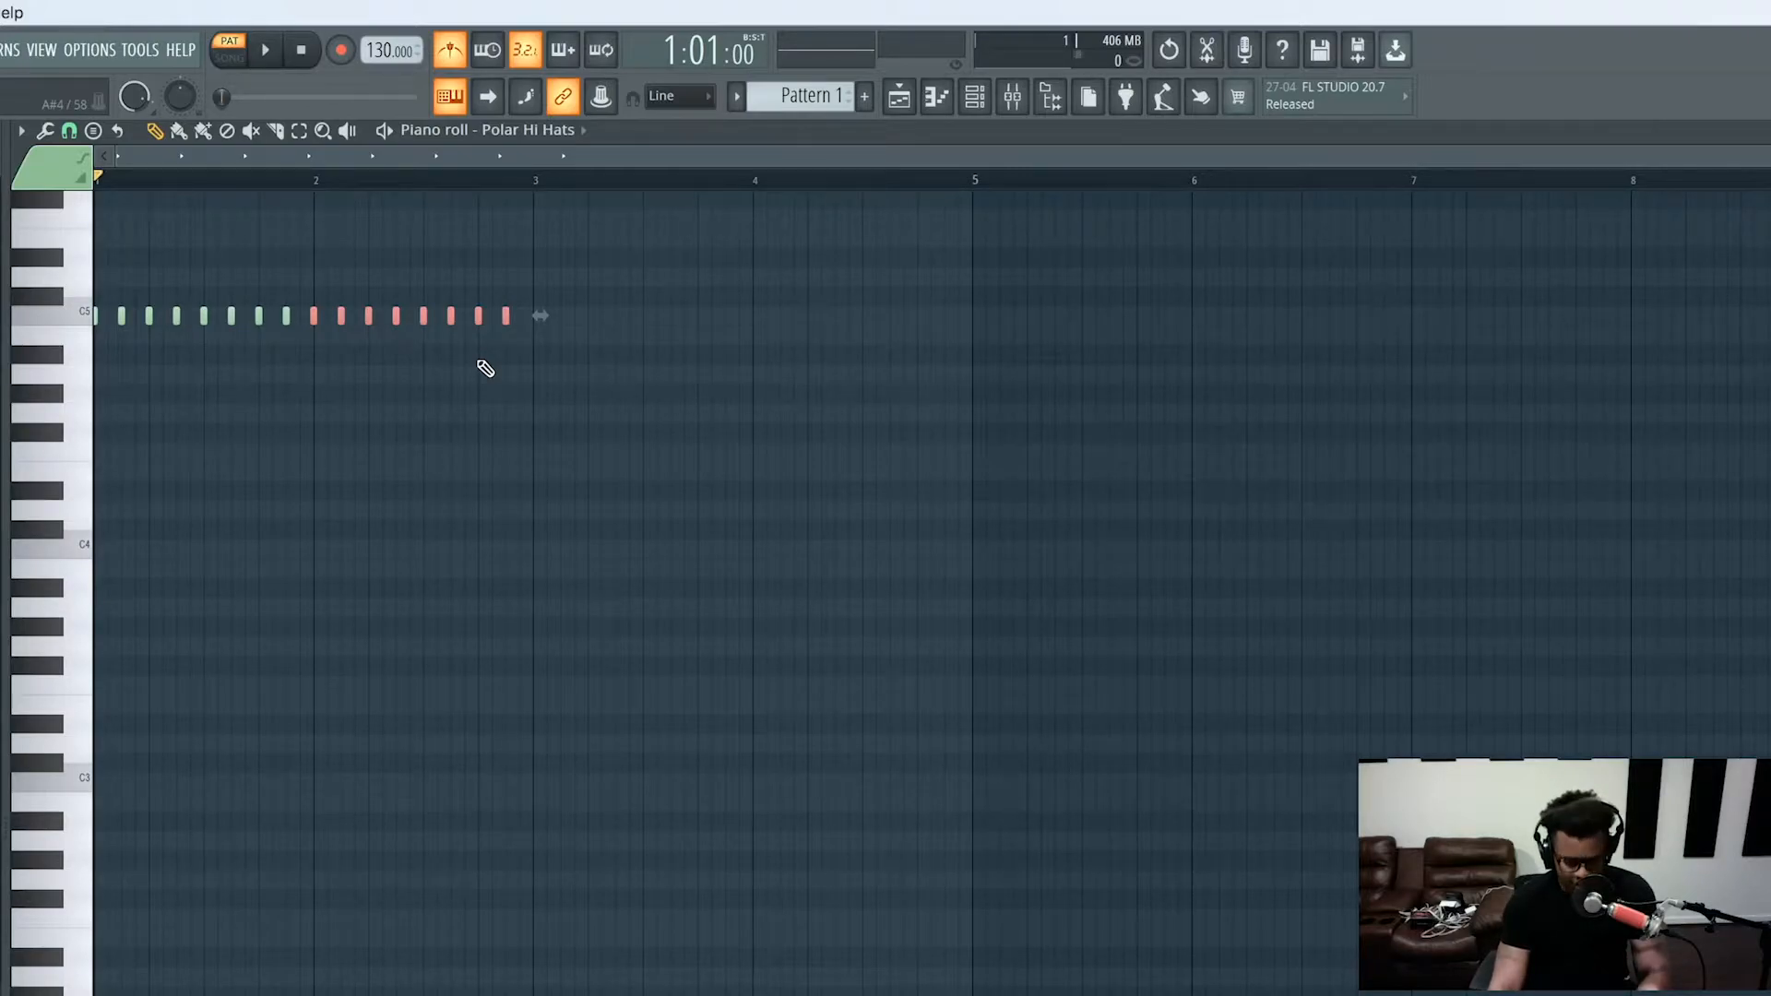
{"action": "key", "text": "Delete"}
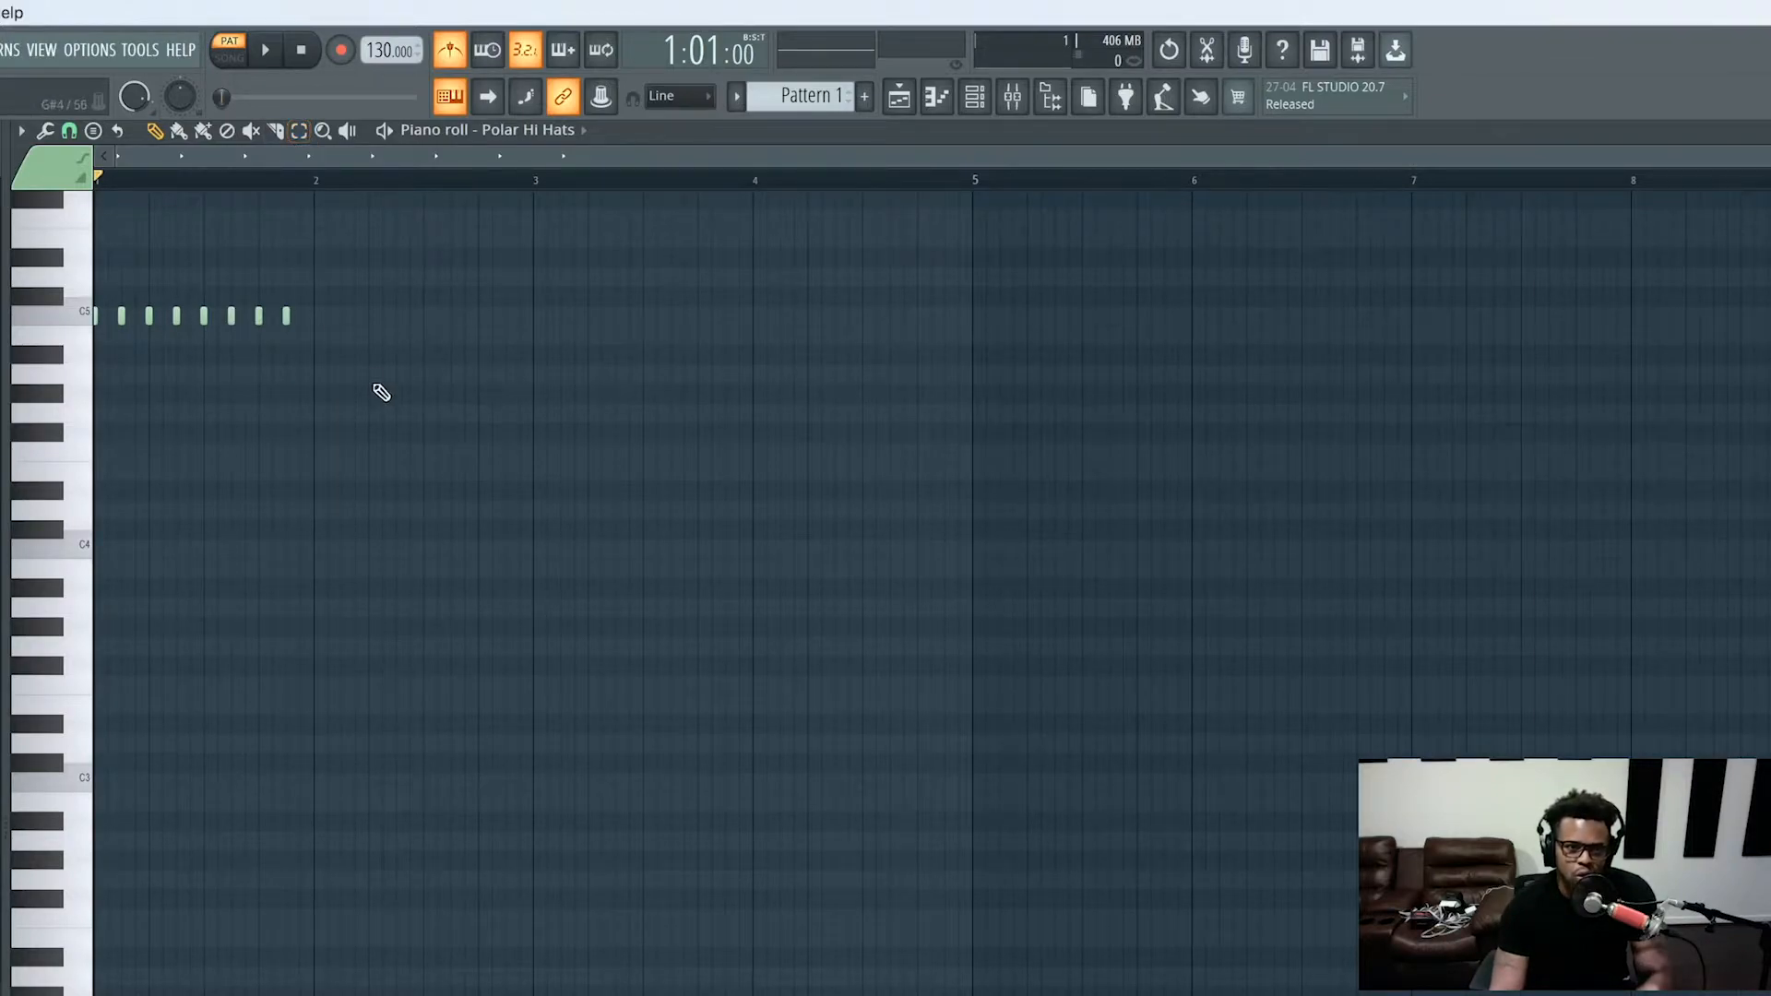
Select the eight hi-hat notes with bar 1 as the time selection and play that loop
{"action": "left_click_drag", "start_coordinate": [356, 373], "coordinate": [74, 268]}
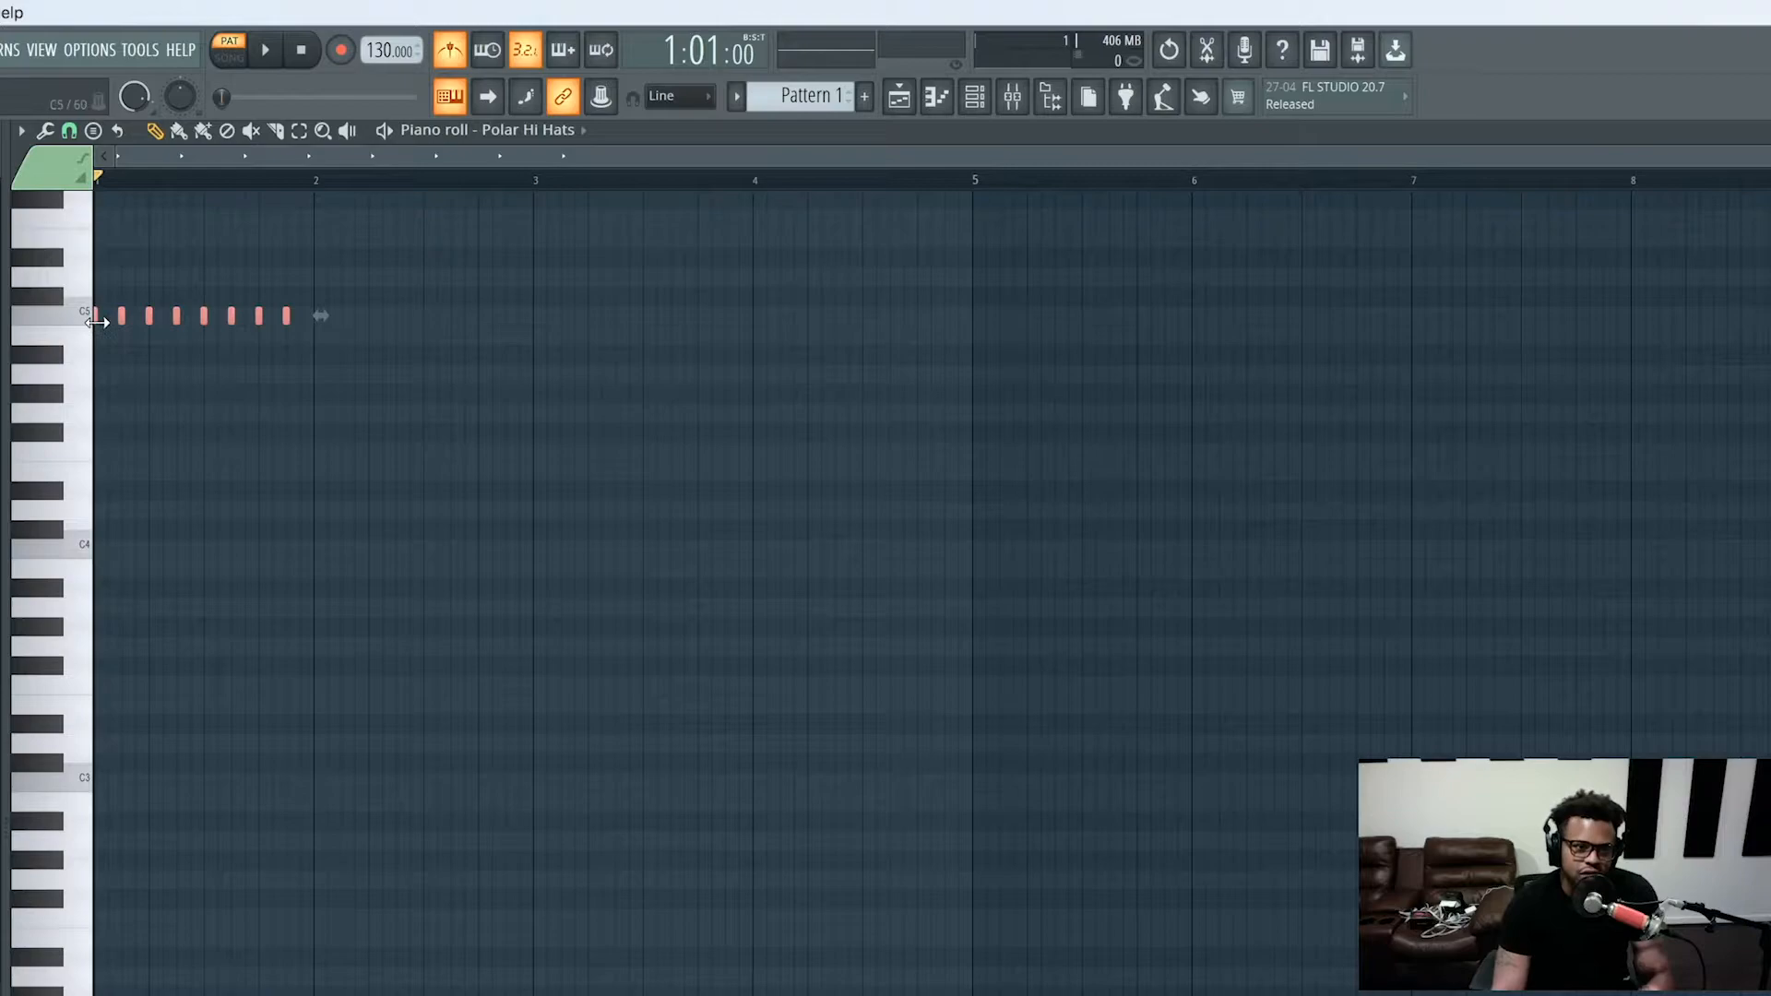
{"action": "key", "text": "super+Return"}
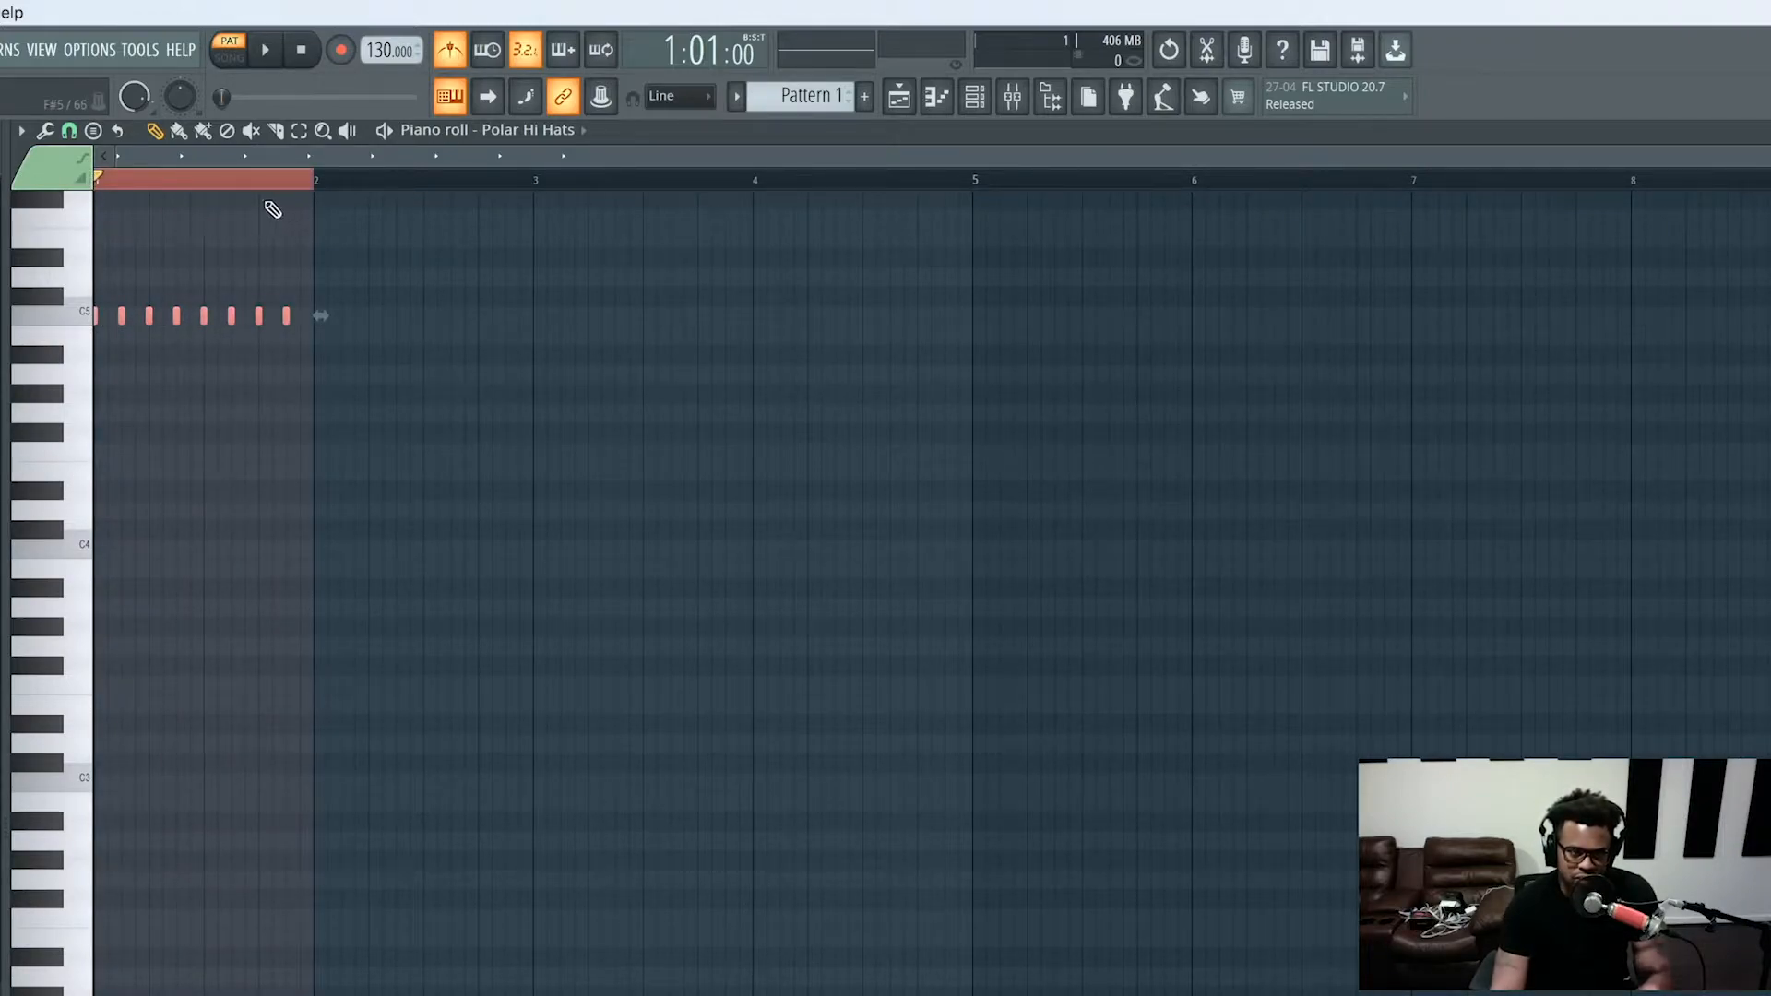
{"action": "key", "text": "space"}
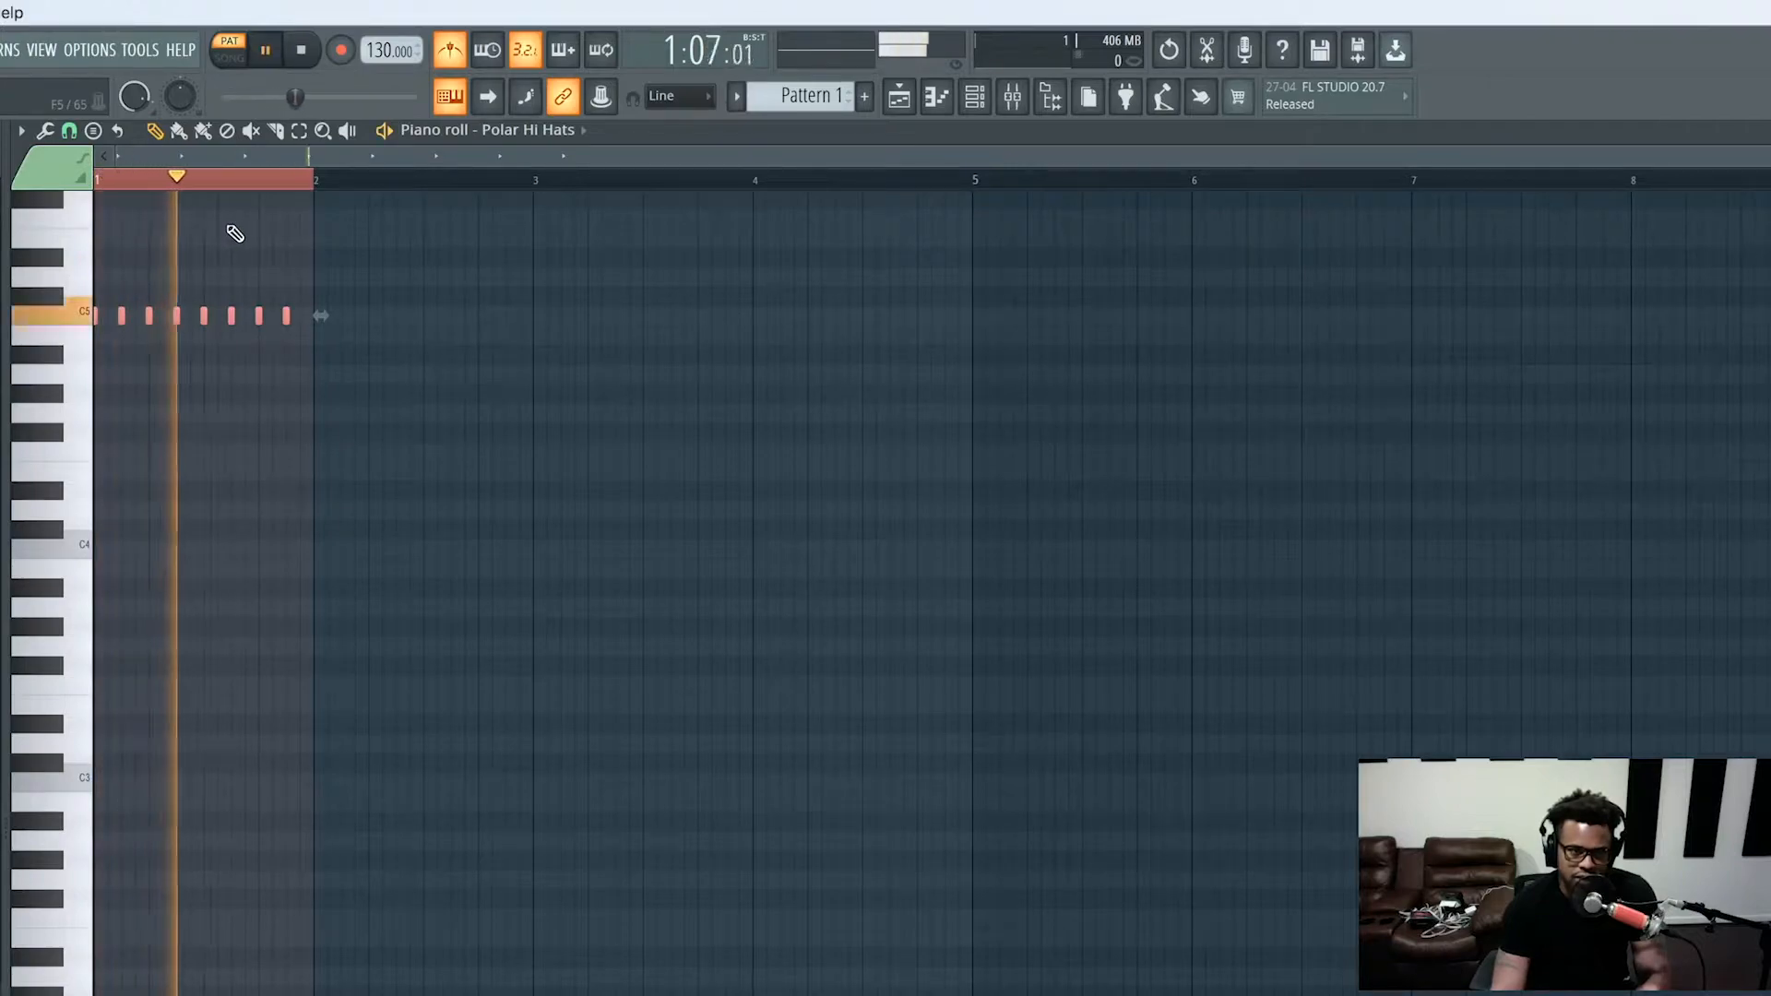
{"action": "key", "text": "space"}
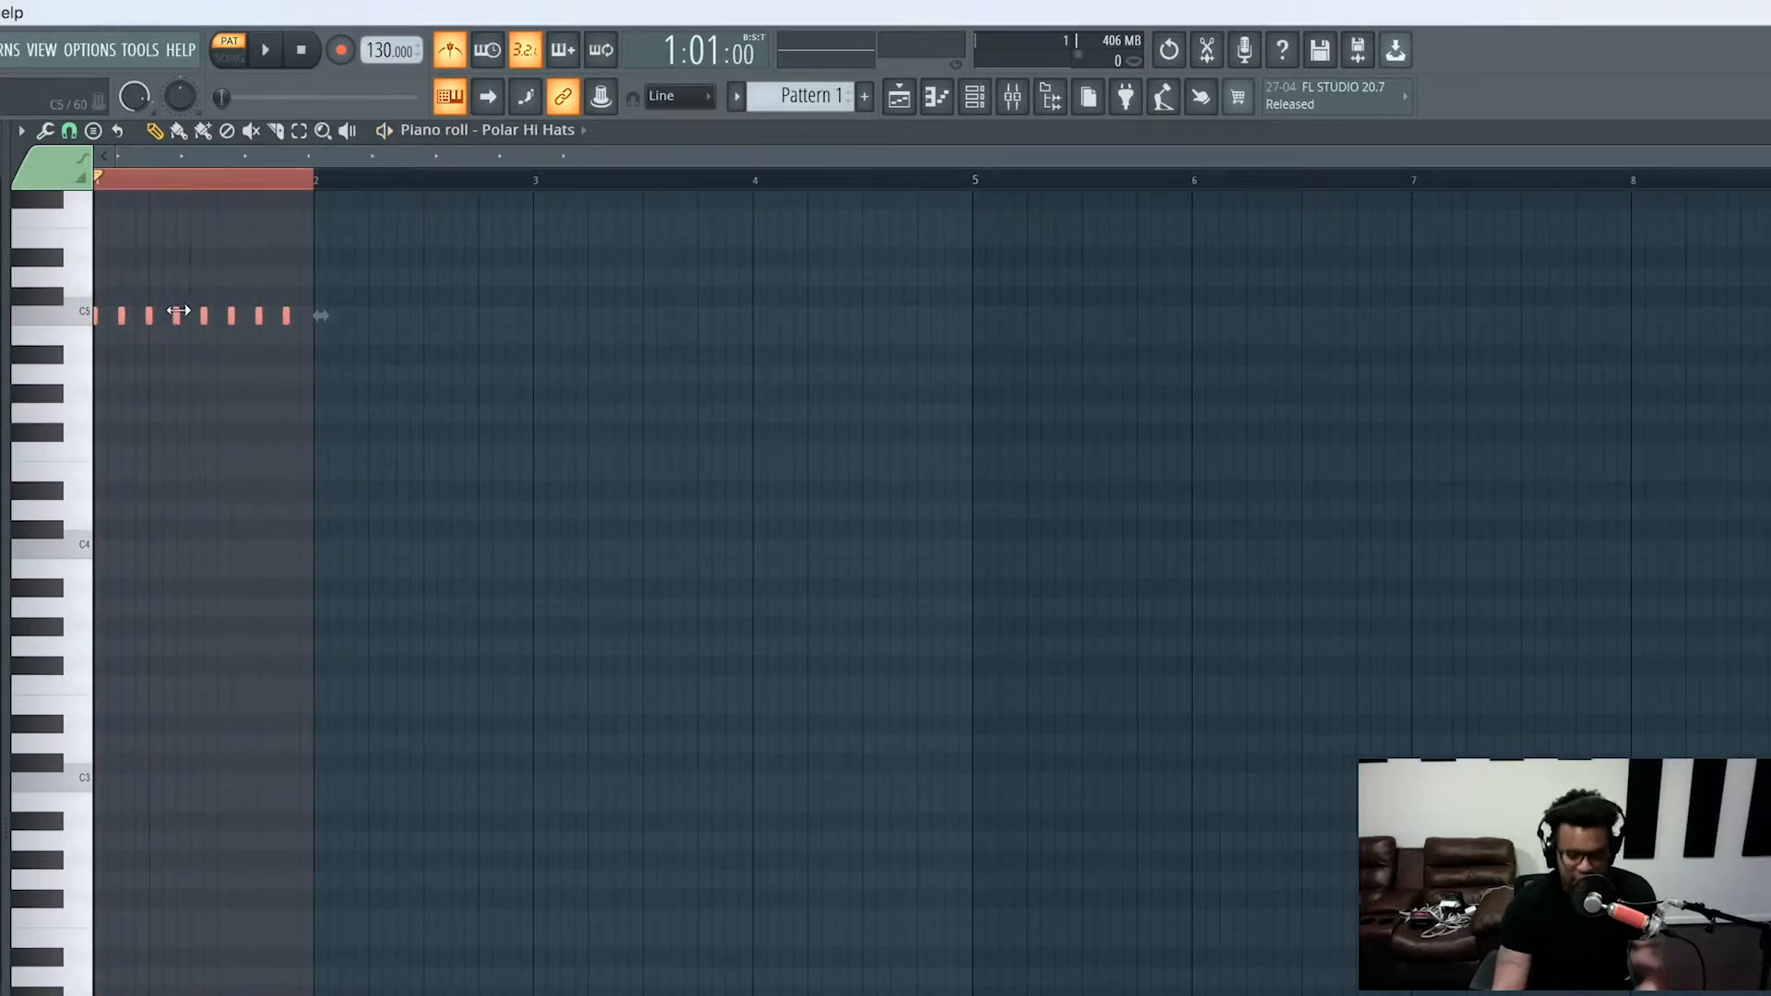
Duplicate the selected bar of hi-hat notes repeatedly through bar 8
{"action": "key", "text": "ctrl+b"}
{"action": "key", "text": "ctrl+b"}
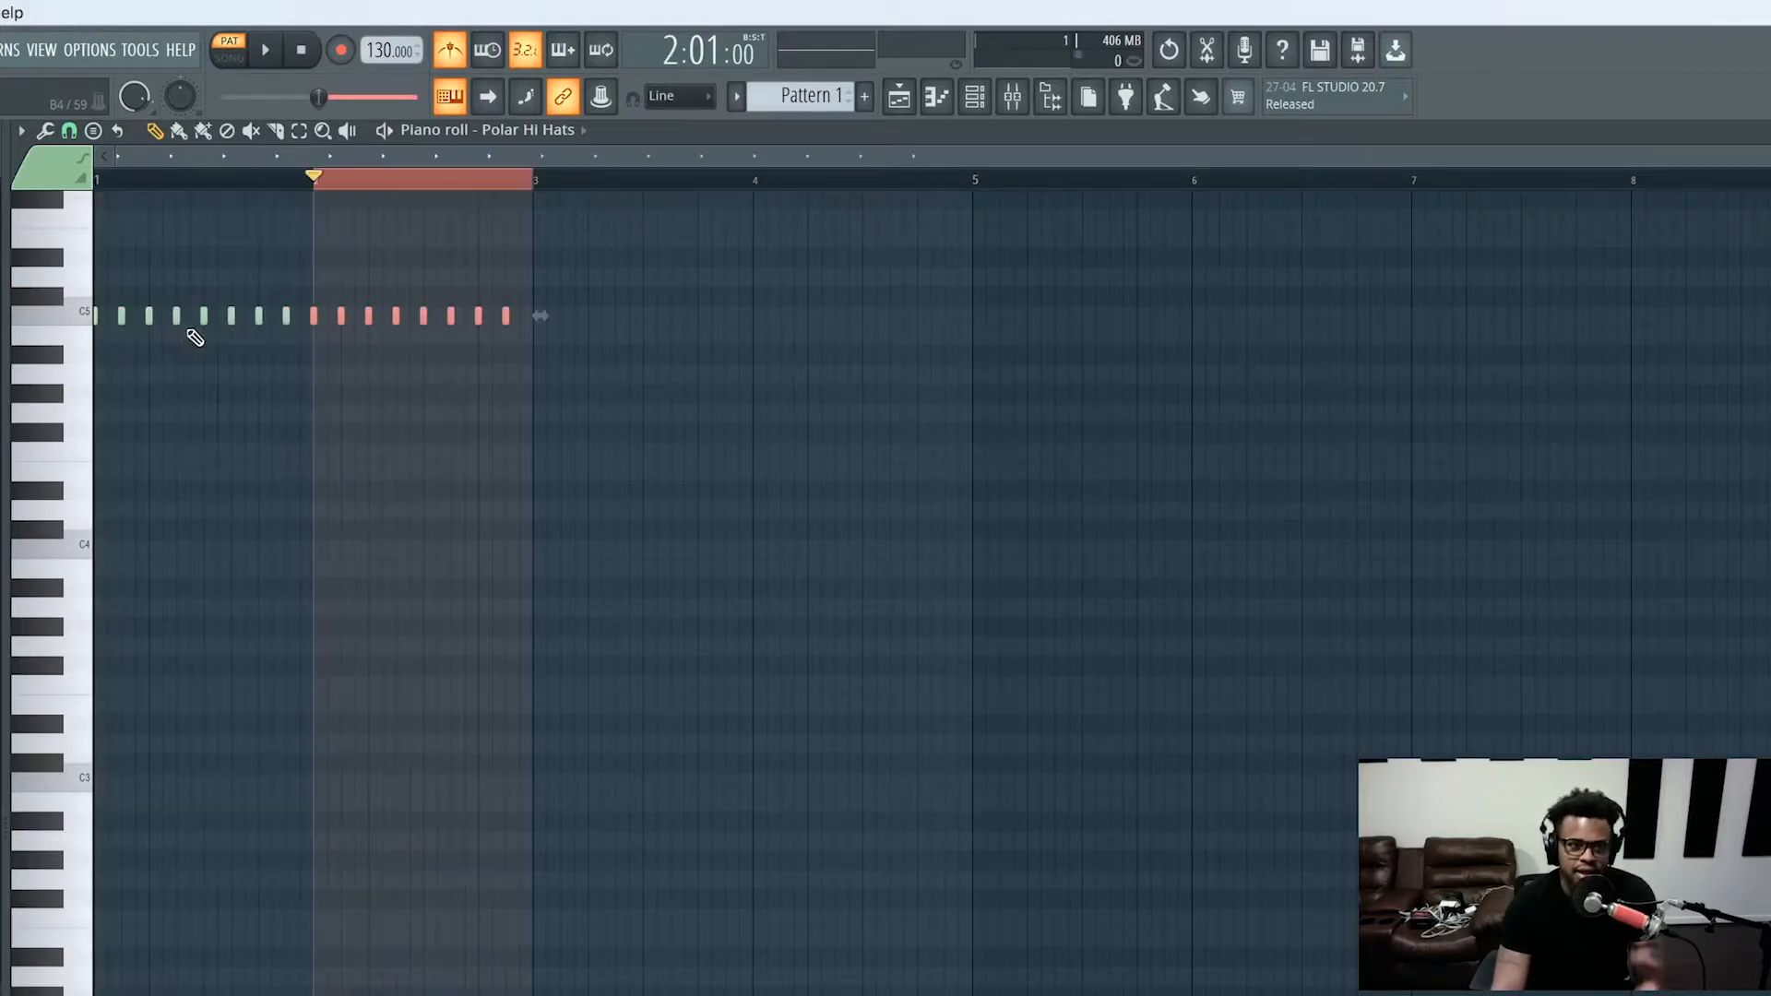
{"action": "key", "text": "ctrl+b"}
{"action": "key", "text": "ctrl+b"}
{"action": "key", "text": "ctrl+b"}
{"action": "key", "text": "ctrl+b"}
{"action": "key", "text": "ctrl+b"}
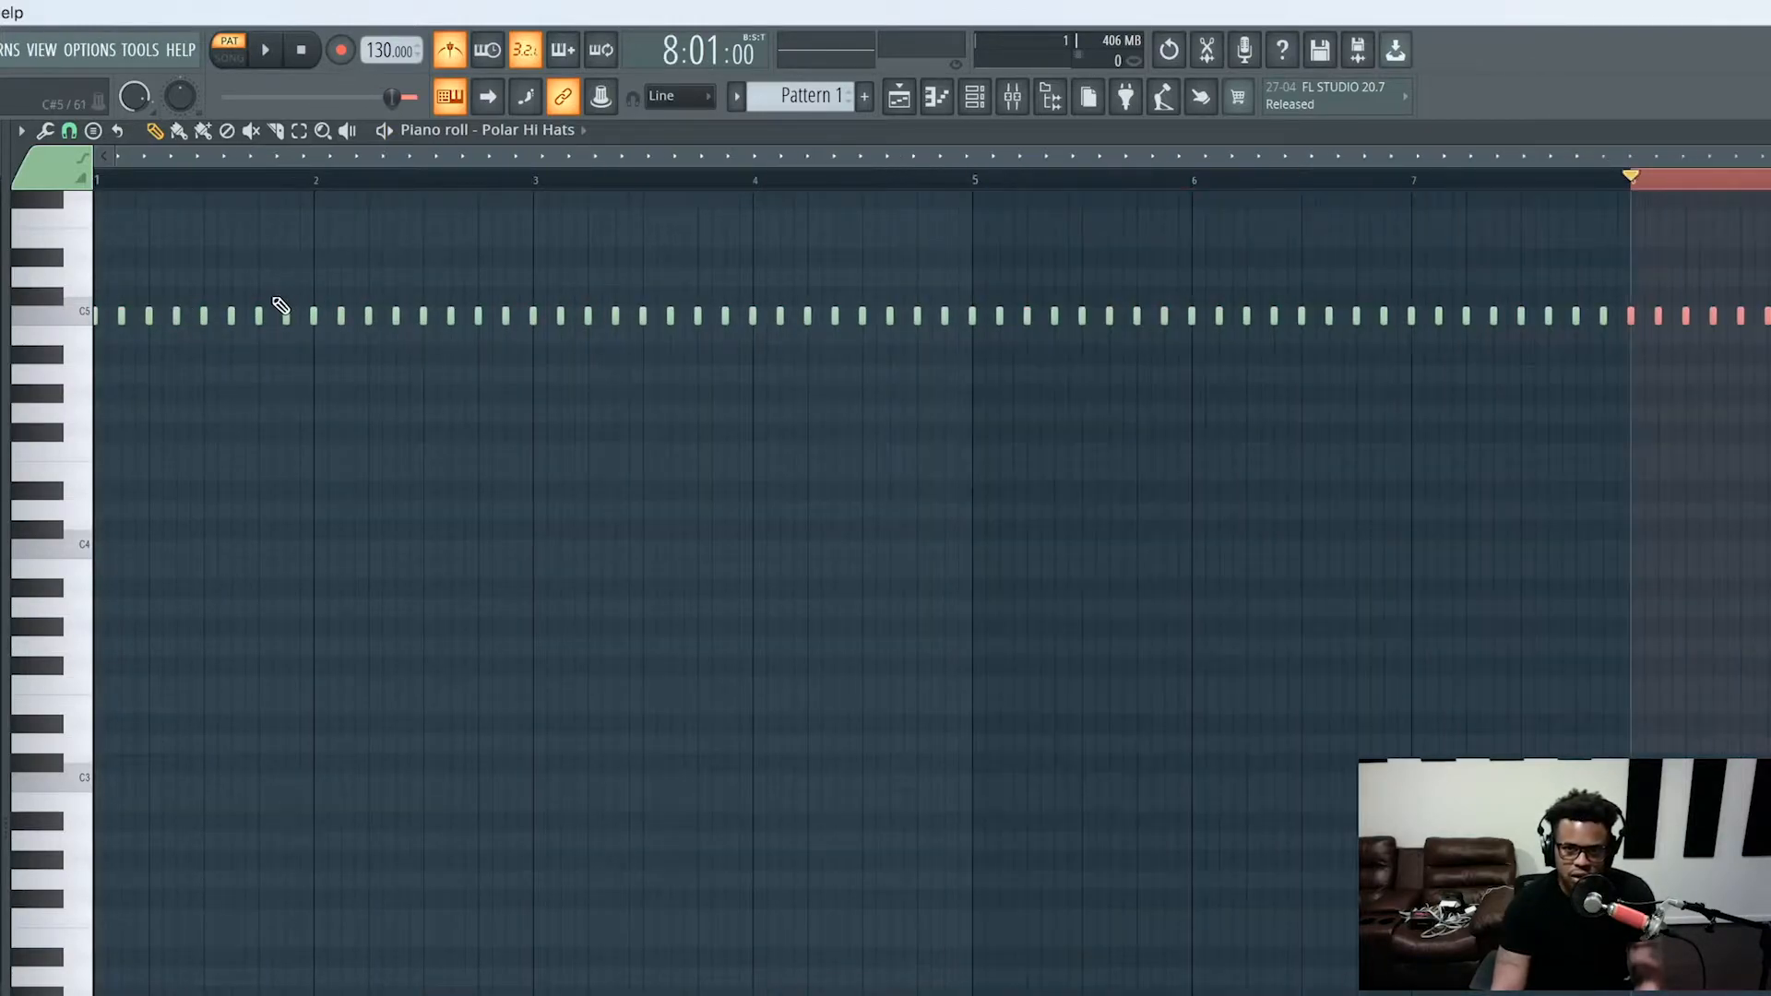
Remove the duplicated hi-hats after bar 4 by undoing the extra copies, and return the playhead to the start
{"action": "key", "text": "Delete"}
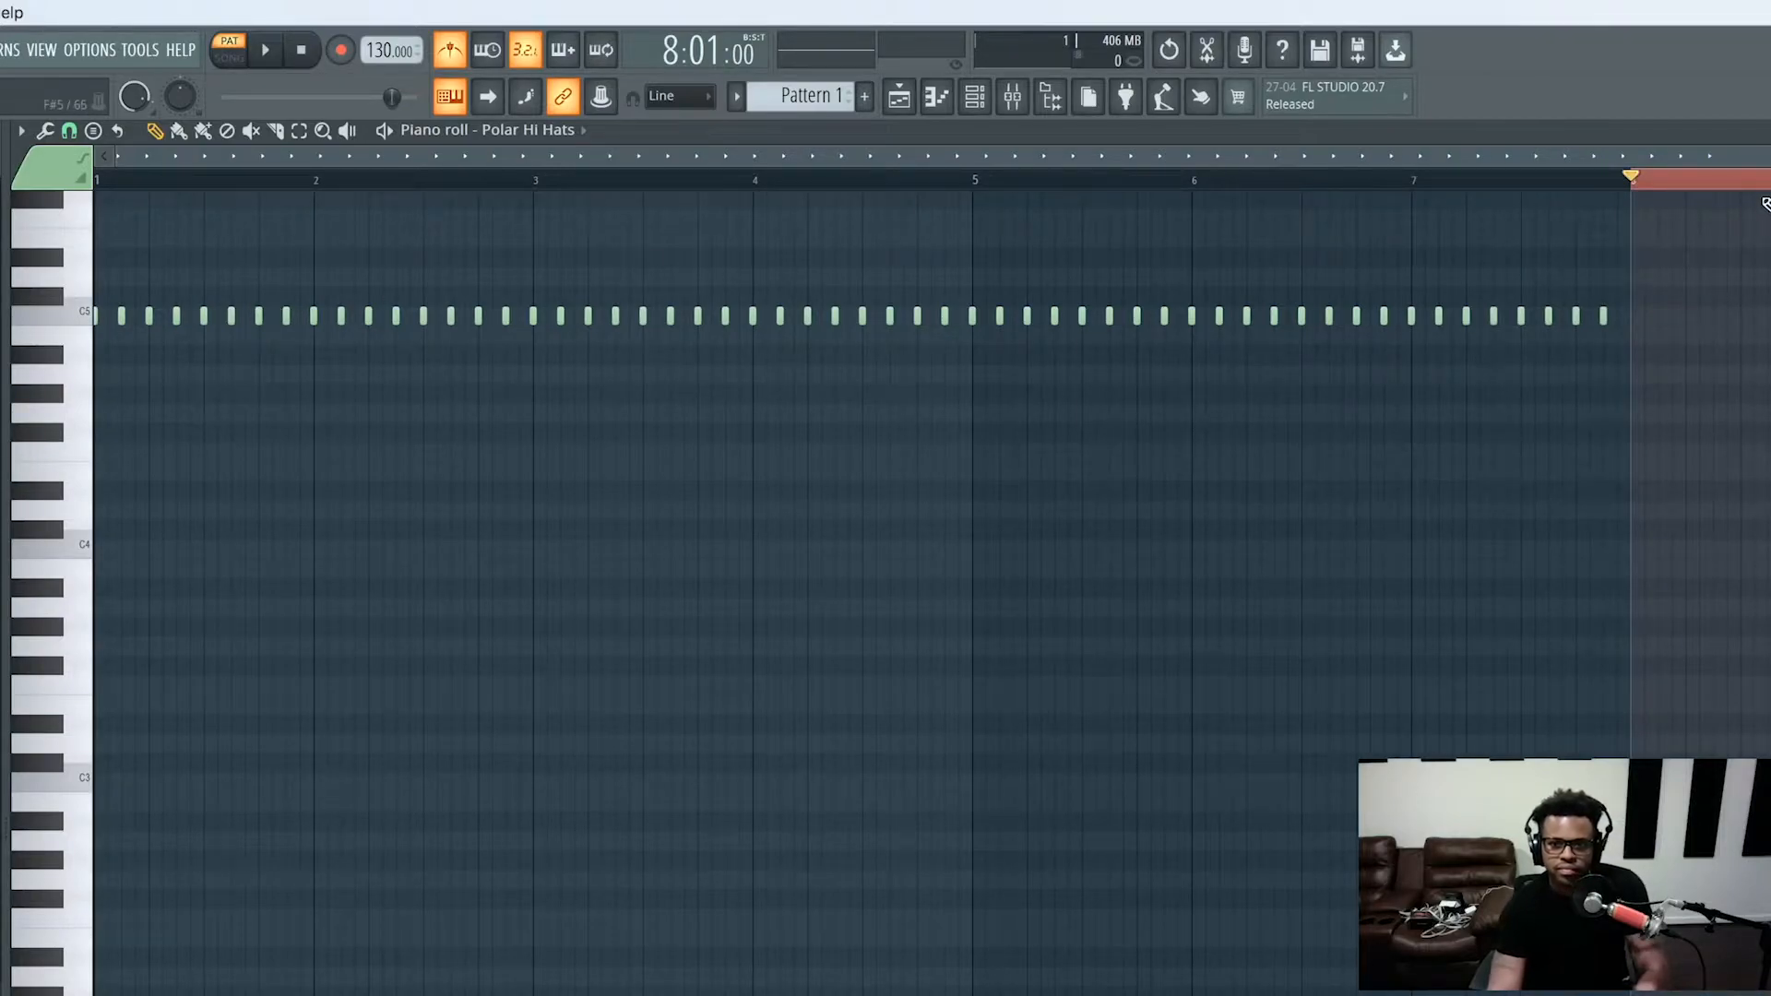
{"action": "key", "text": "ctrl+z"}
{"action": "key", "text": "ctrl+z"}
{"action": "key", "text": "ctrl+z"}
{"action": "key", "text": "ctrl+z"}
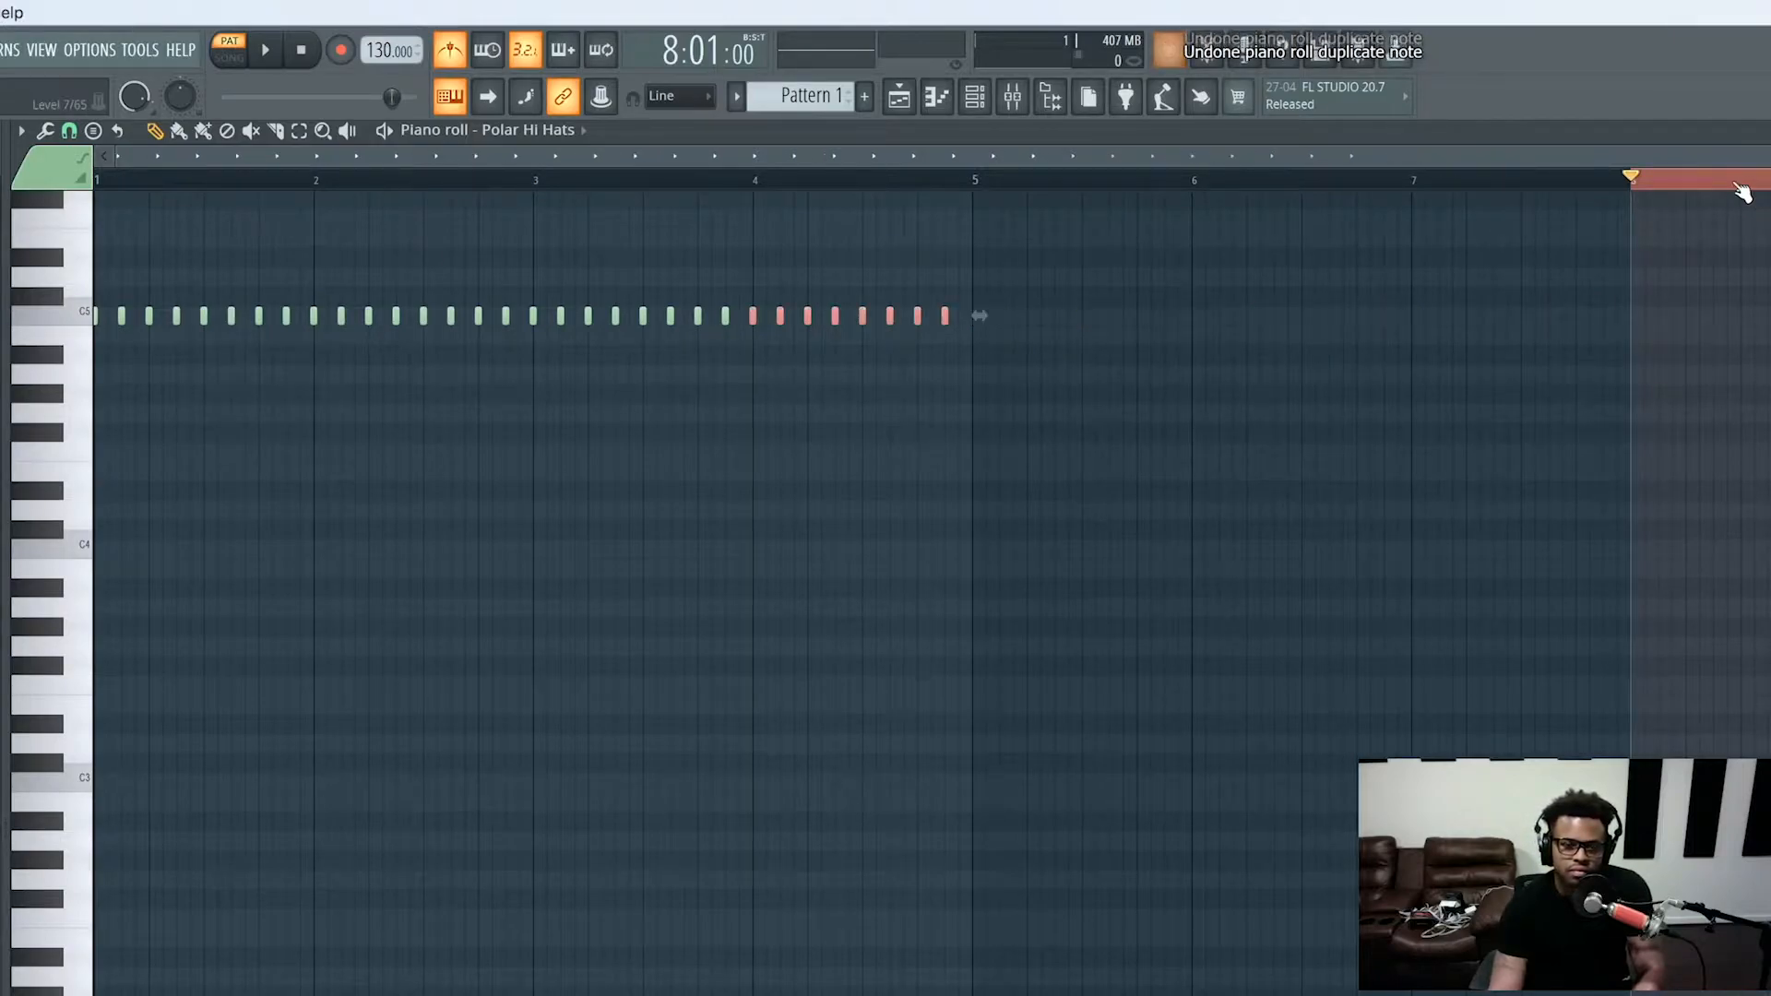
{"action": "left_click_drag", "start_coordinate": [392, 96], "coordinate": [221, 97]}
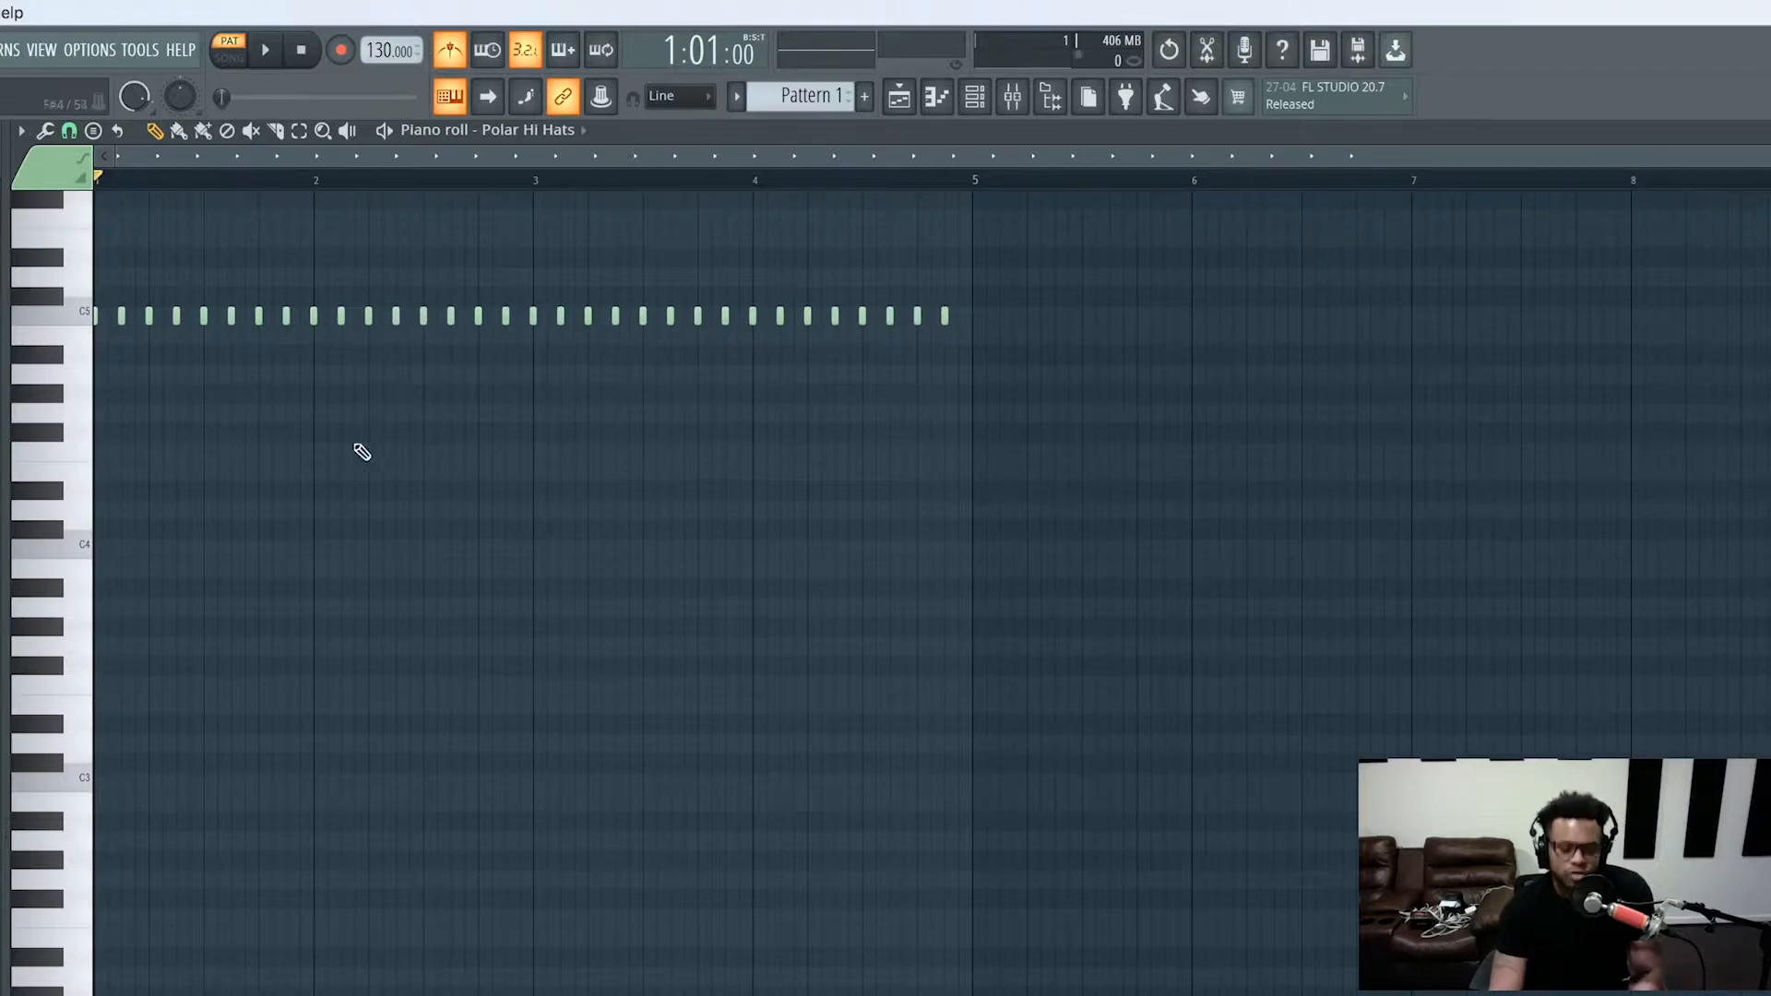
Try lengthening all the hi-hat notes in bars 1 to 4 together, and undo the resize
{"action": "key", "text": "ctrl+a"}
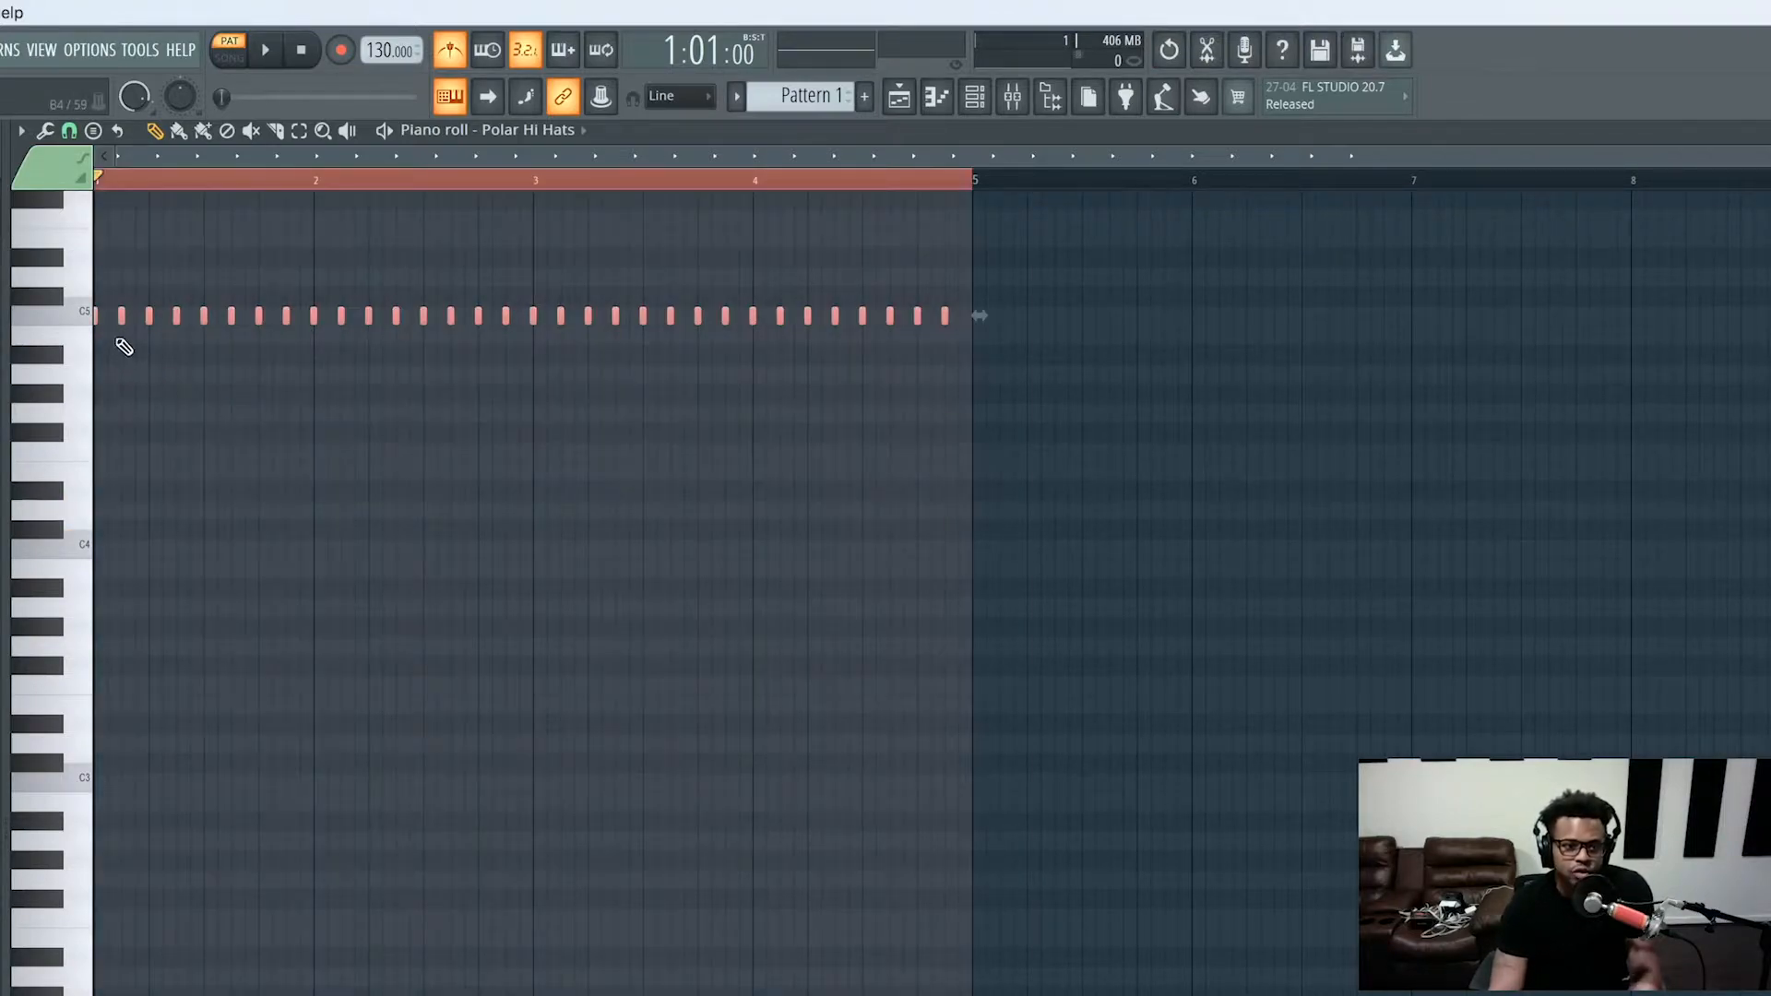
{"action": "left_click_drag", "start_coordinate": [97, 315], "coordinate": [108, 322]}
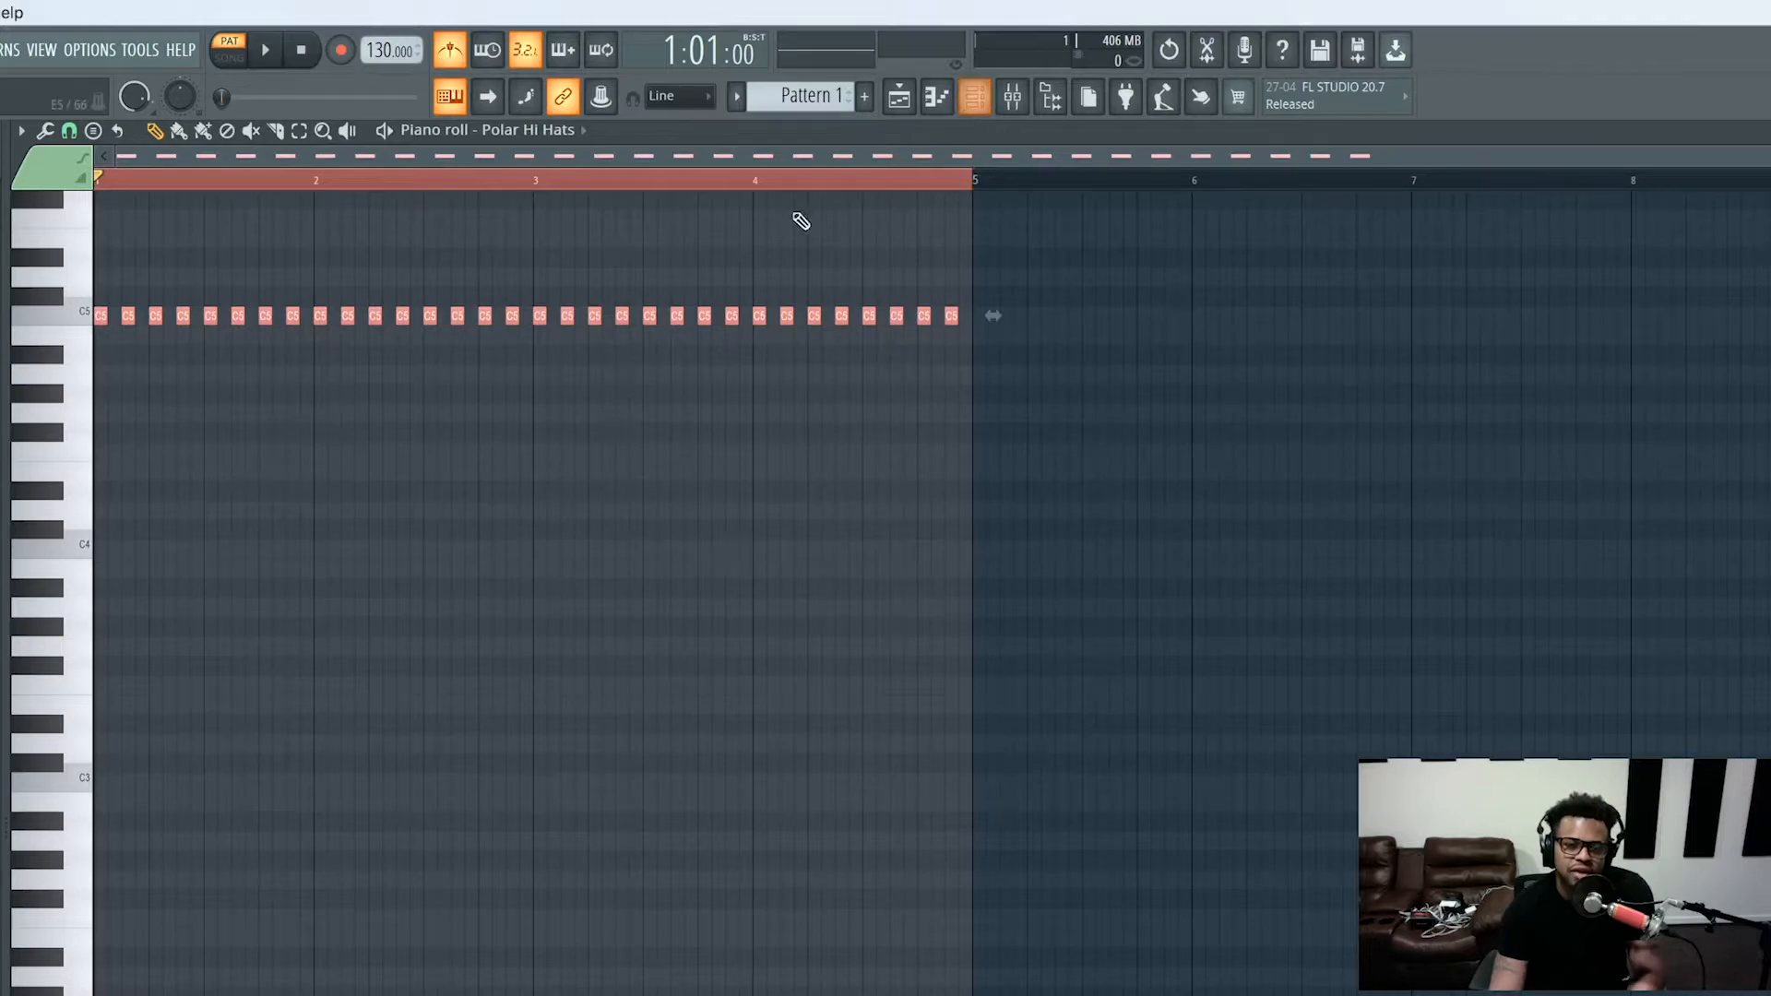
{"action": "key", "text": "super+z"}
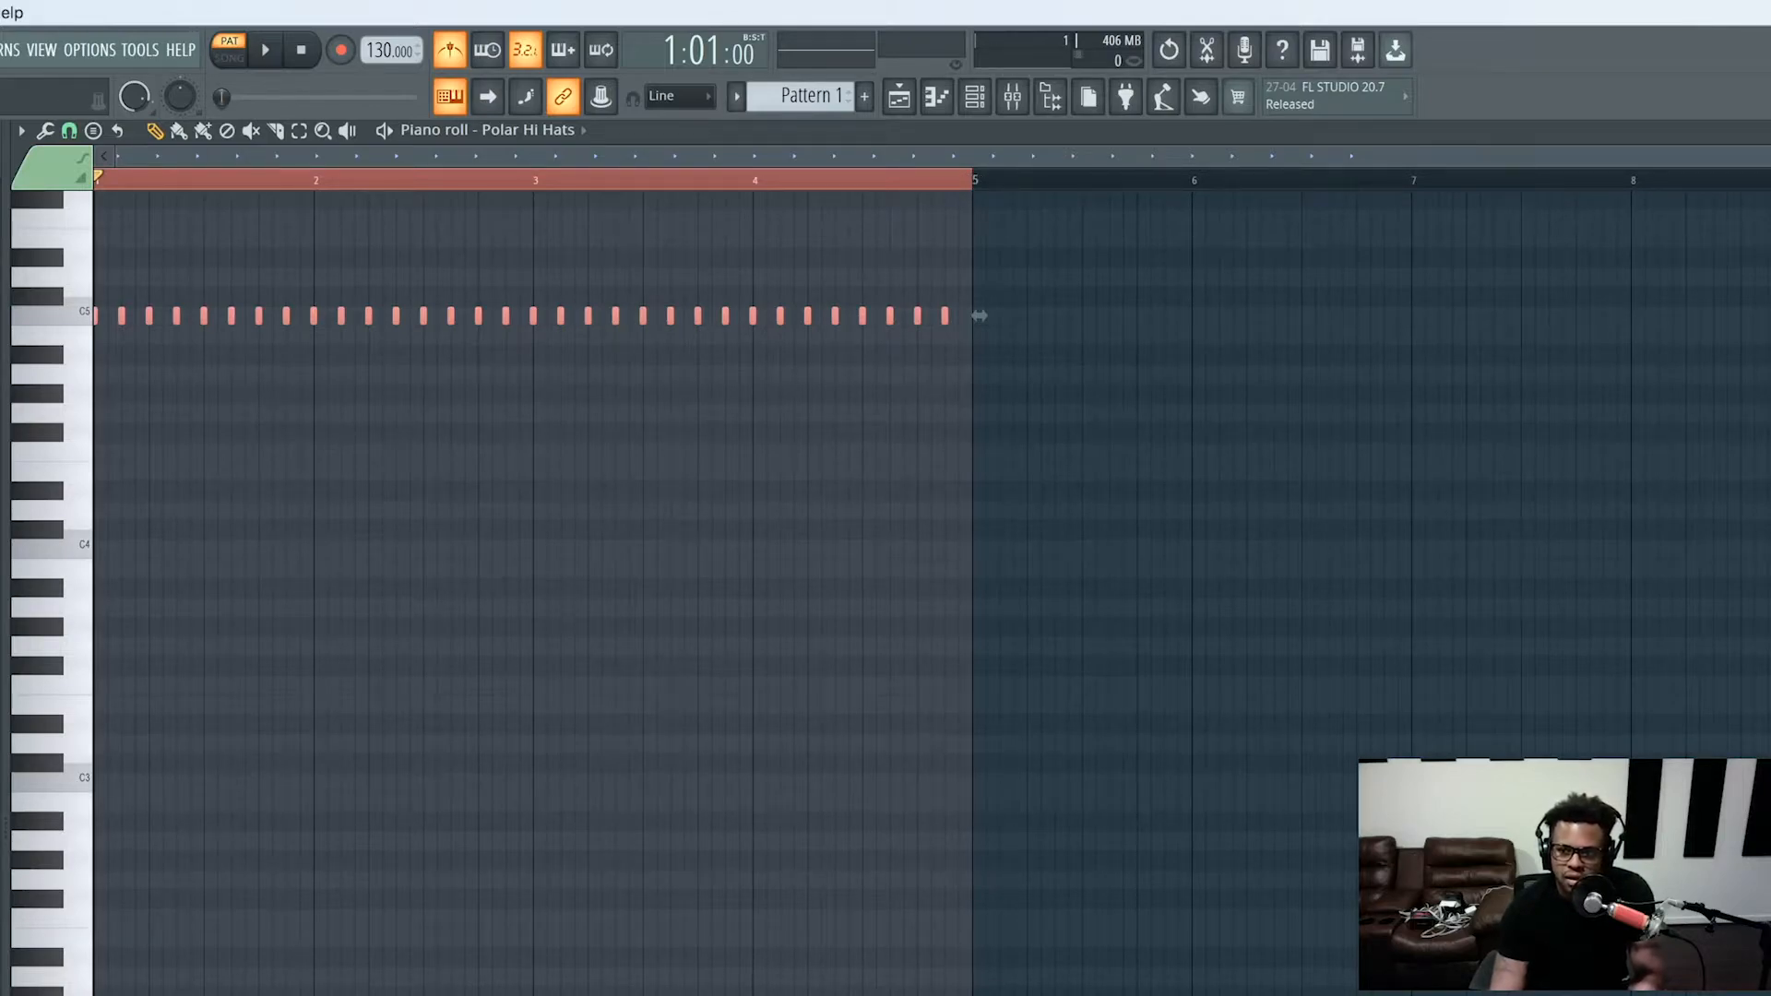
Deselect the hi-hat notes and play back the pattern from bar 1 up close
{"action": "scroll", "coordinate": [931, 572], "scroll_direction": "right", "scroll_amount": 5}
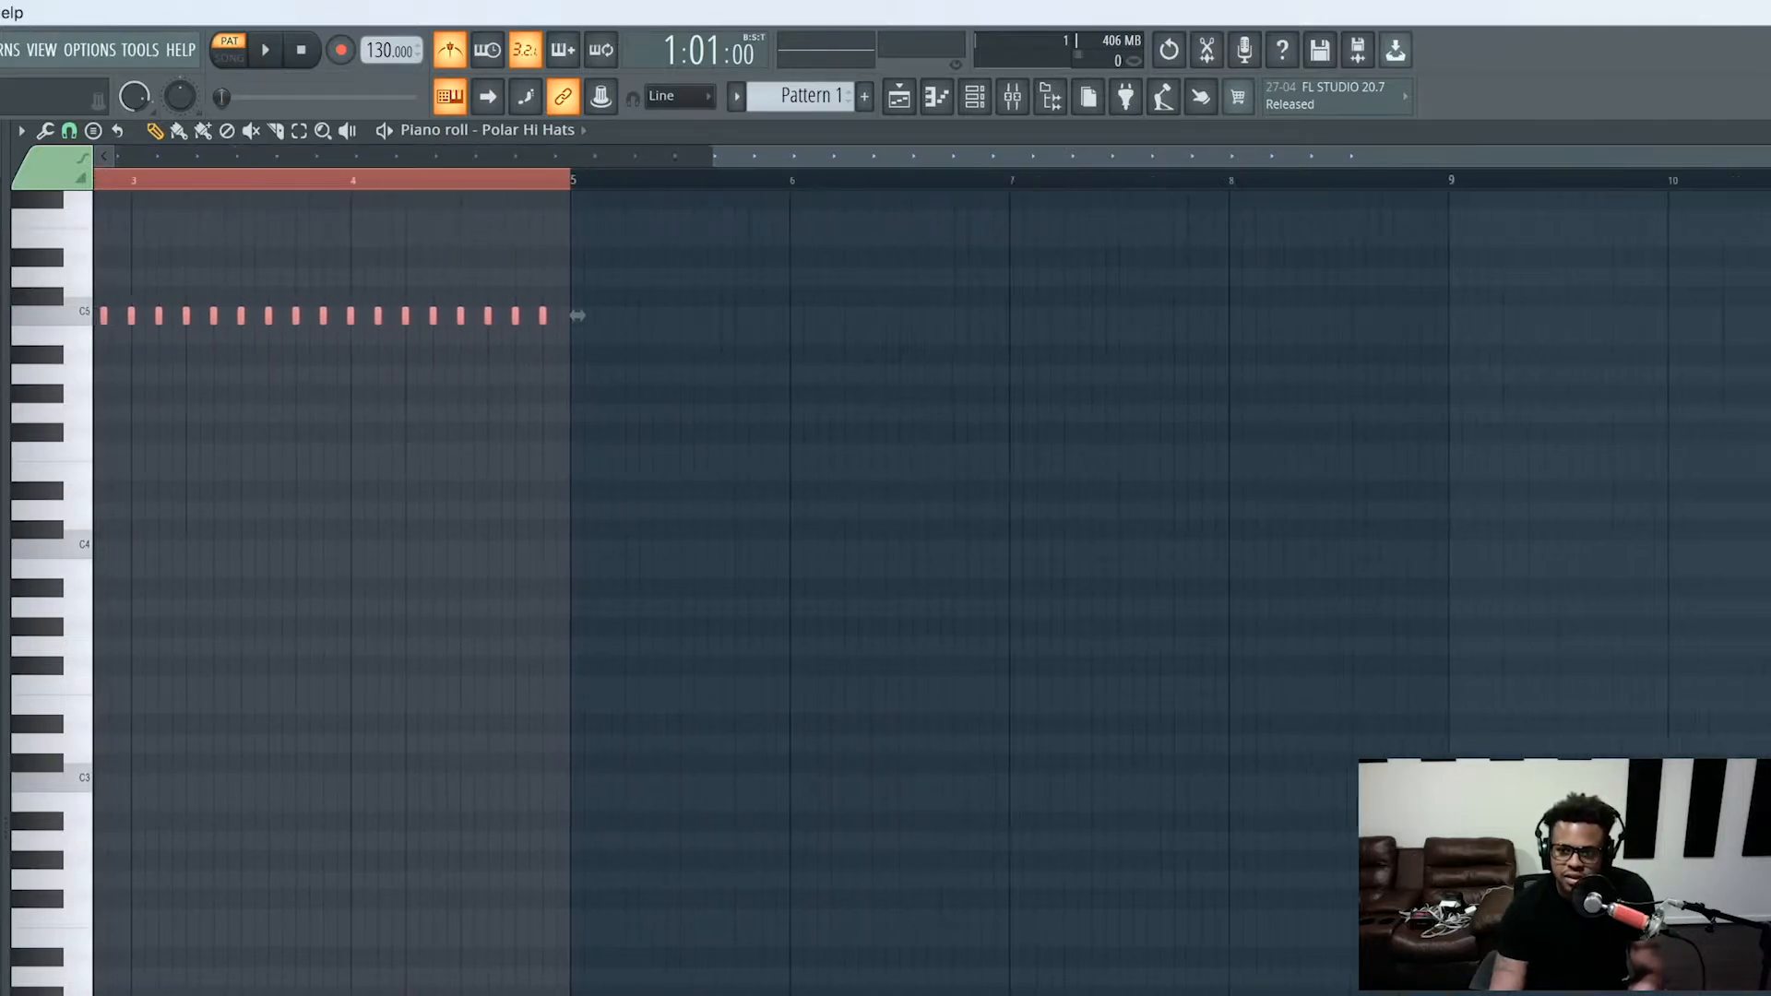
{"action": "scroll", "coordinate": [932, 572], "scroll_direction": "up", "scroll_amount": 3}
{"action": "left_click_drag", "start_coordinate": [1770, 156], "coordinate": [1386, 147]}
{"action": "left_click_drag", "start_coordinate": [1148, 157], "coordinate": [396, 109]}
{"action": "left_click", "coordinate": [459, 408], "text": "ctrl"}
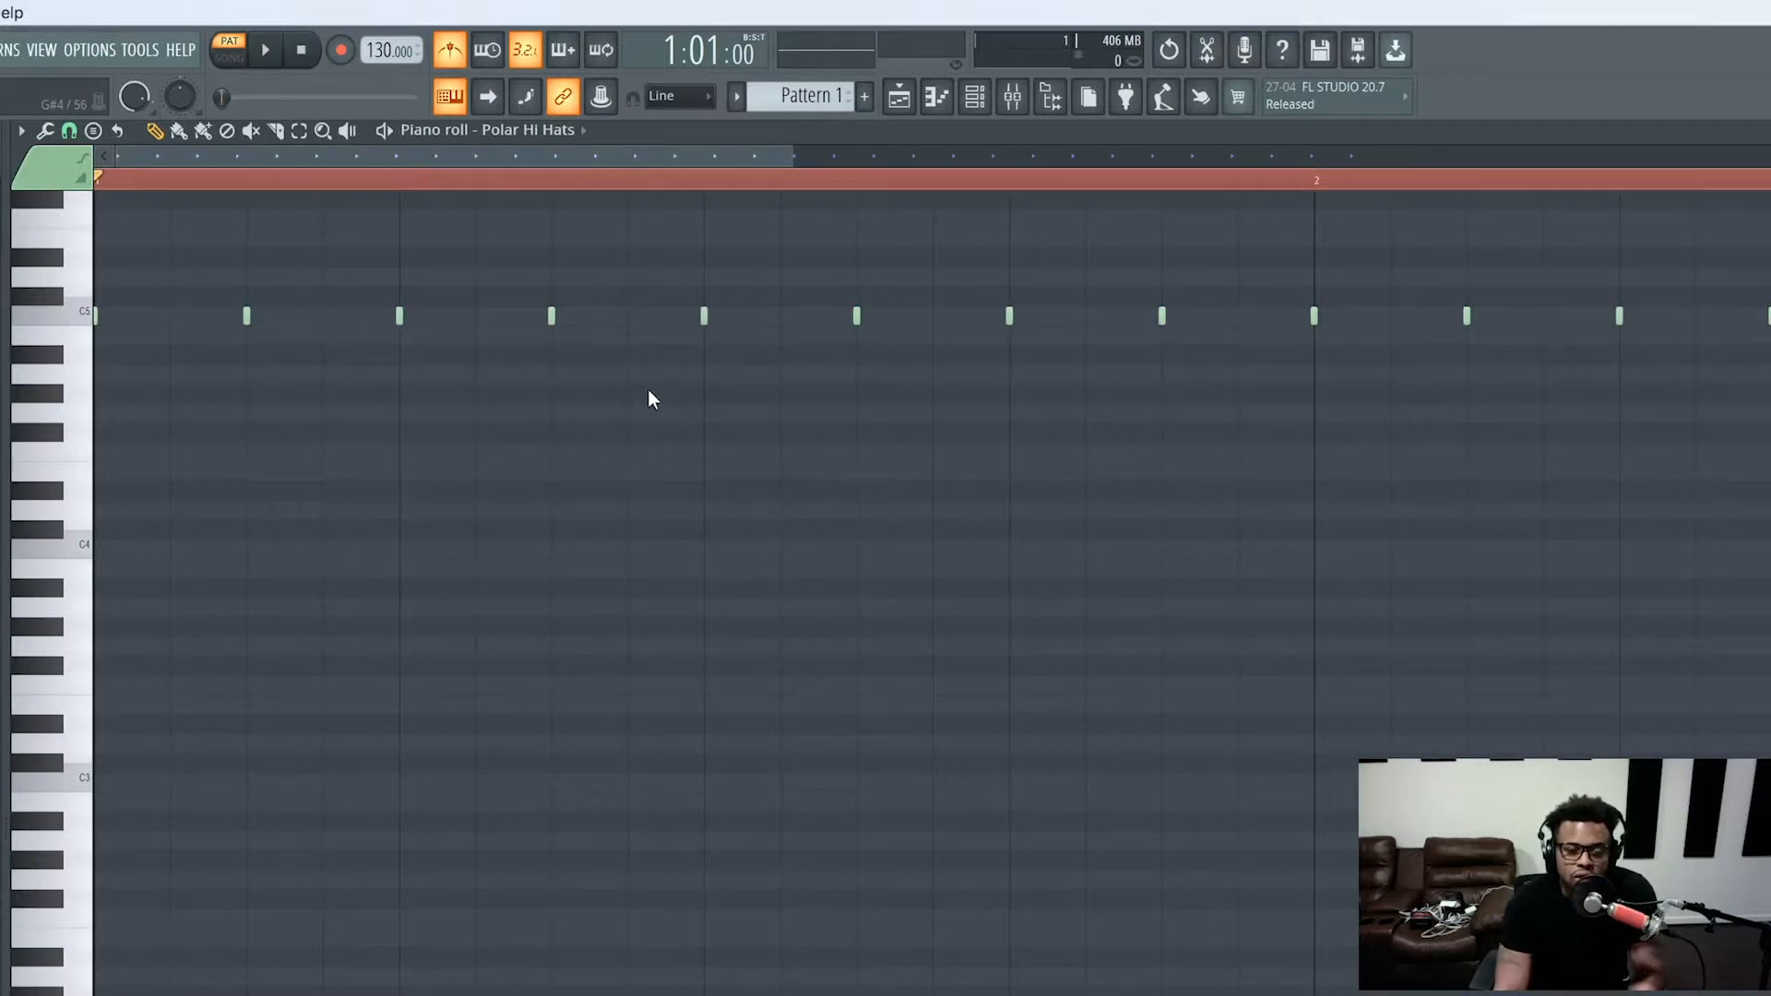
{"action": "key", "text": "space"}
{"action": "key", "text": "space"}
{"action": "key", "text": "space"}
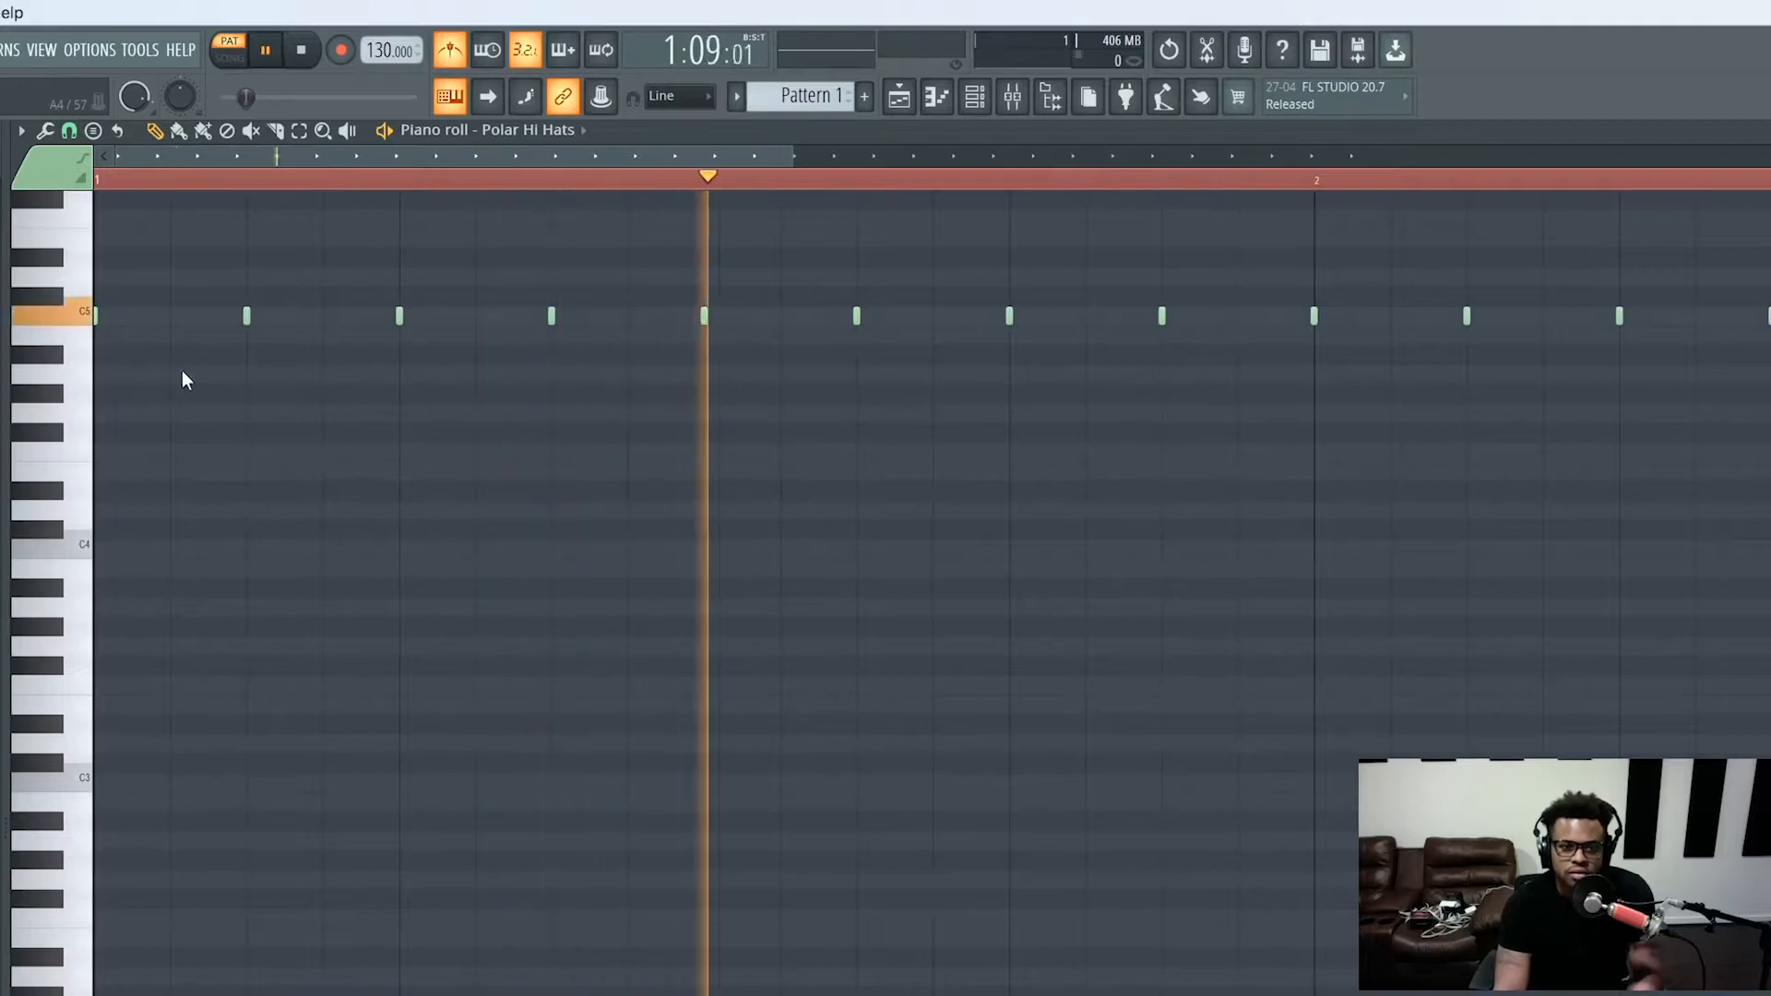
{"action": "key", "text": "space"}
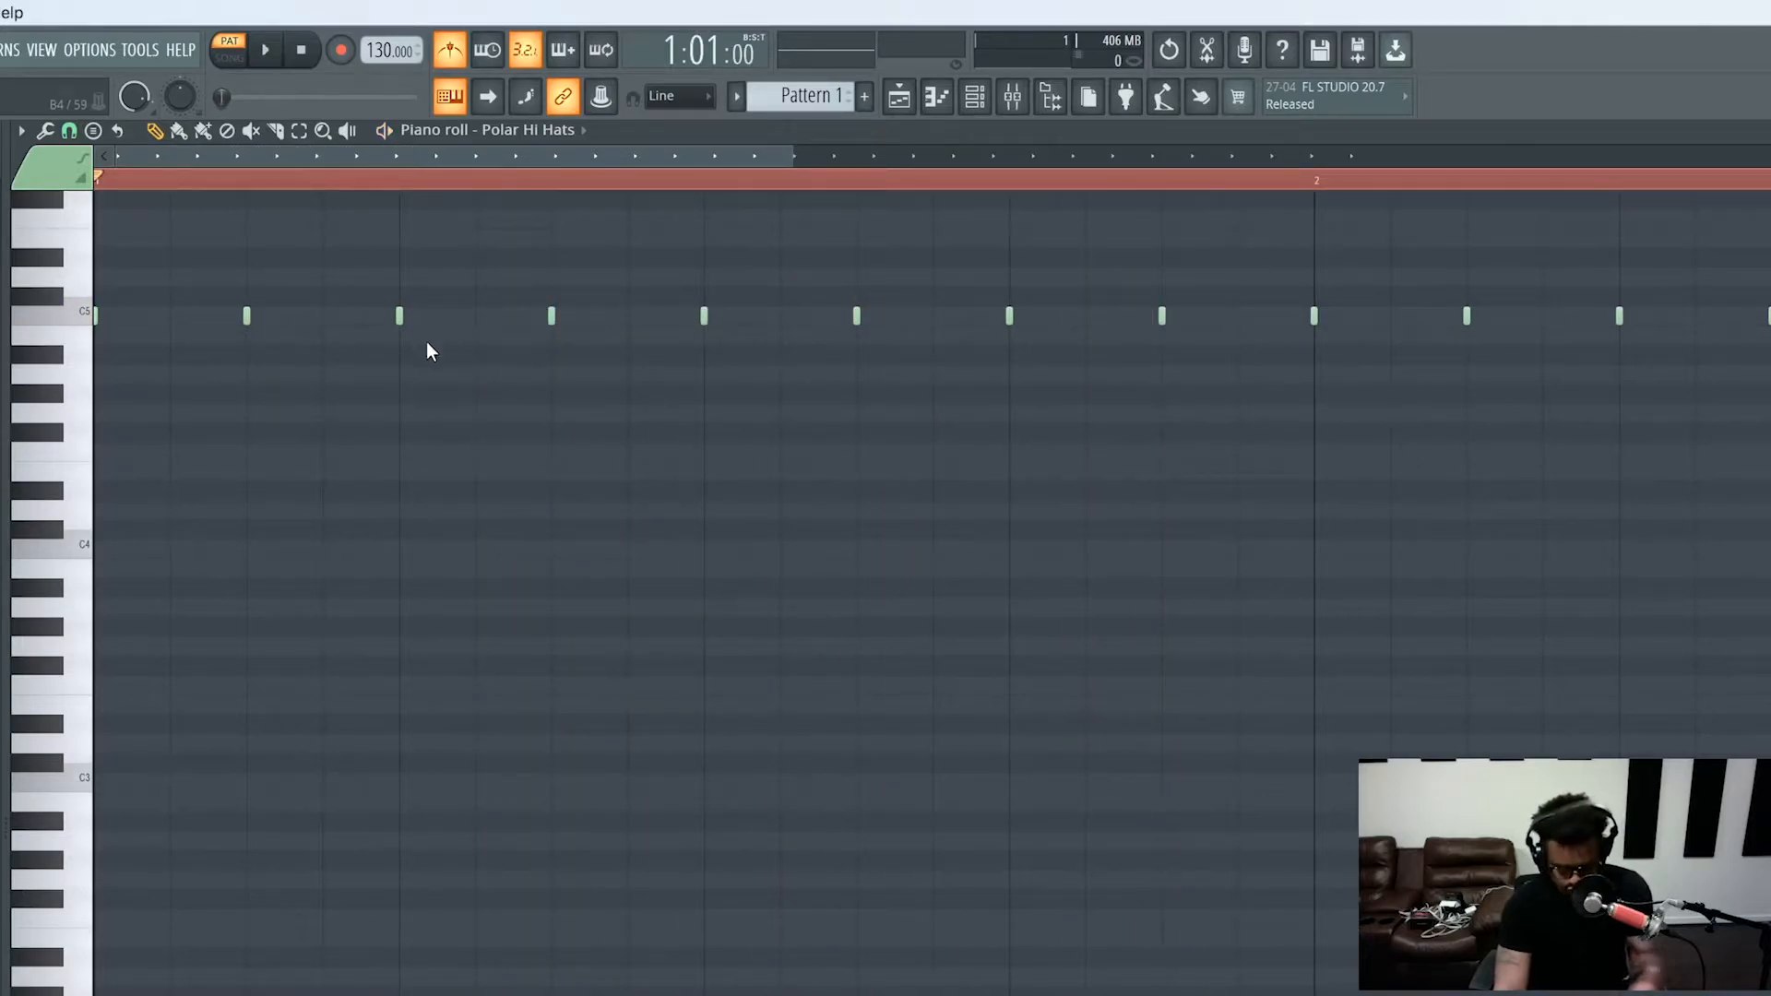
Lengthen all the selected hi-hat notes in the pattern to one full step each, deselect them, and play the result
{"action": "left_click", "coordinate": [400, 316]}
{"action": "key", "text": "ctrl+a"}
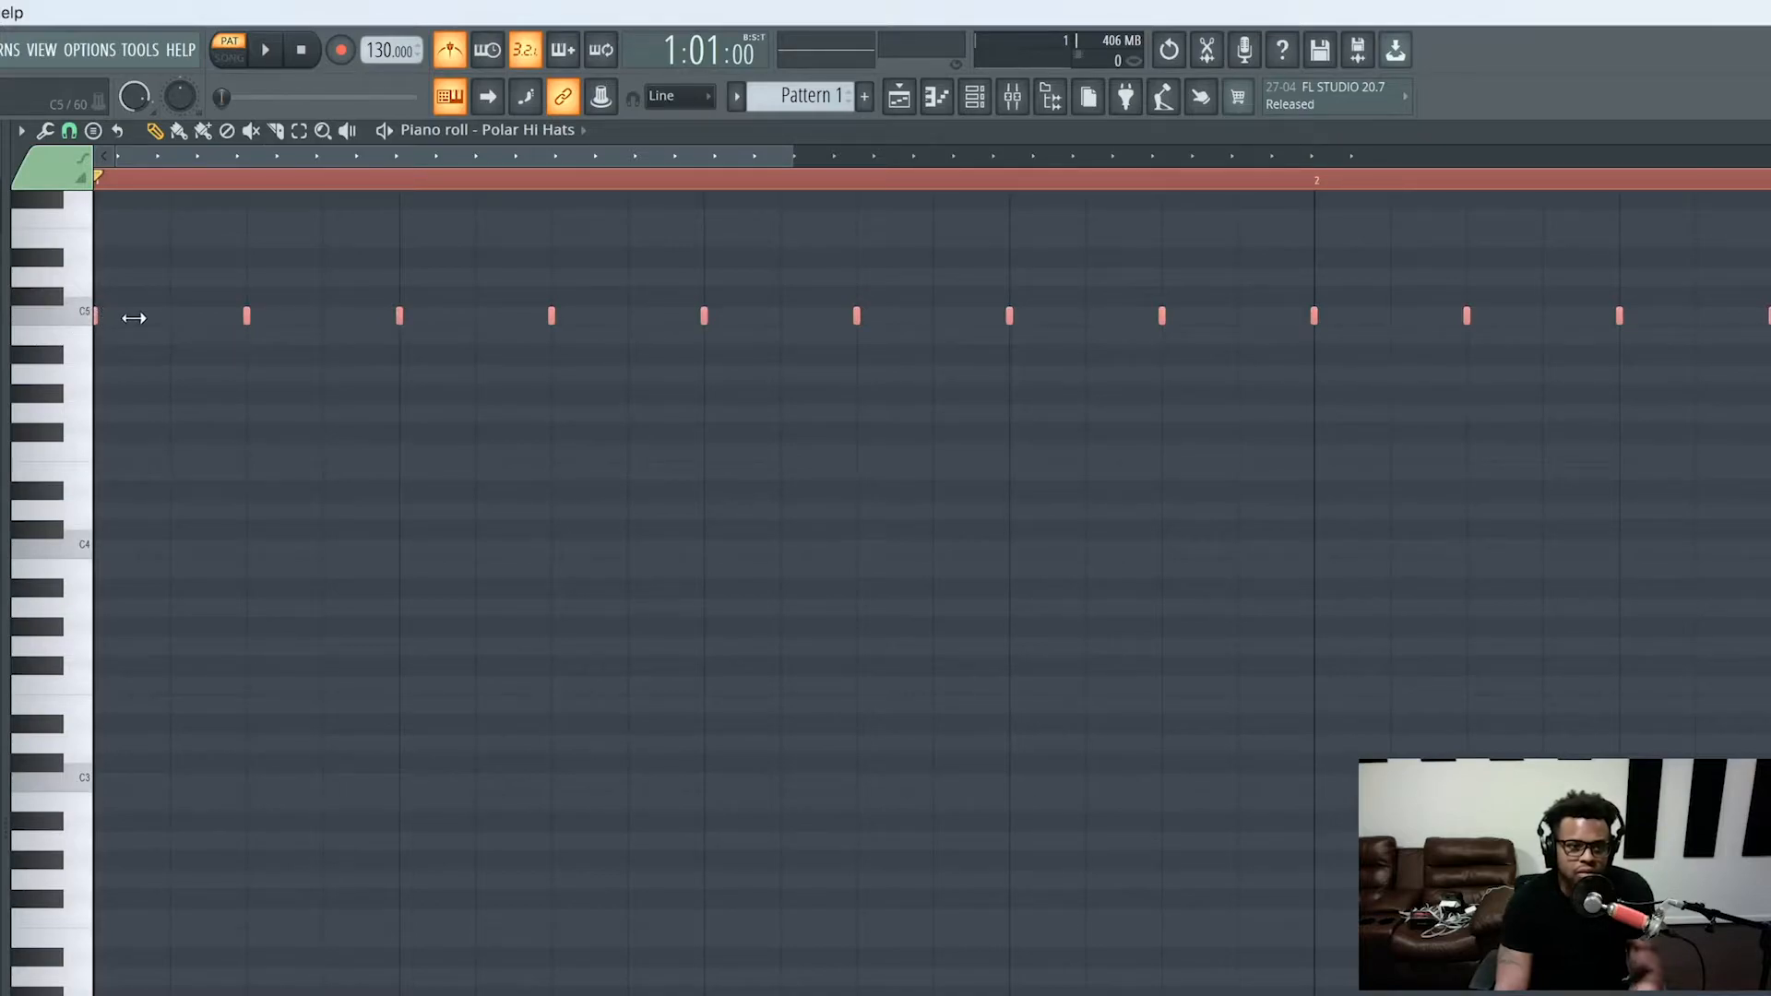
{"action": "left_click_drag", "start_coordinate": [134, 317], "coordinate": [155, 318]}
{"action": "left_click", "coordinate": [481, 373], "text": "ctrl"}
{"action": "key", "text": "space"}
{"action": "key", "text": "space"}
Try splitting the third hi-hat of bar 1 into two slices with the Chopper's time multiplier, and audition it
{"action": "left_click", "coordinate": [436, 317]}
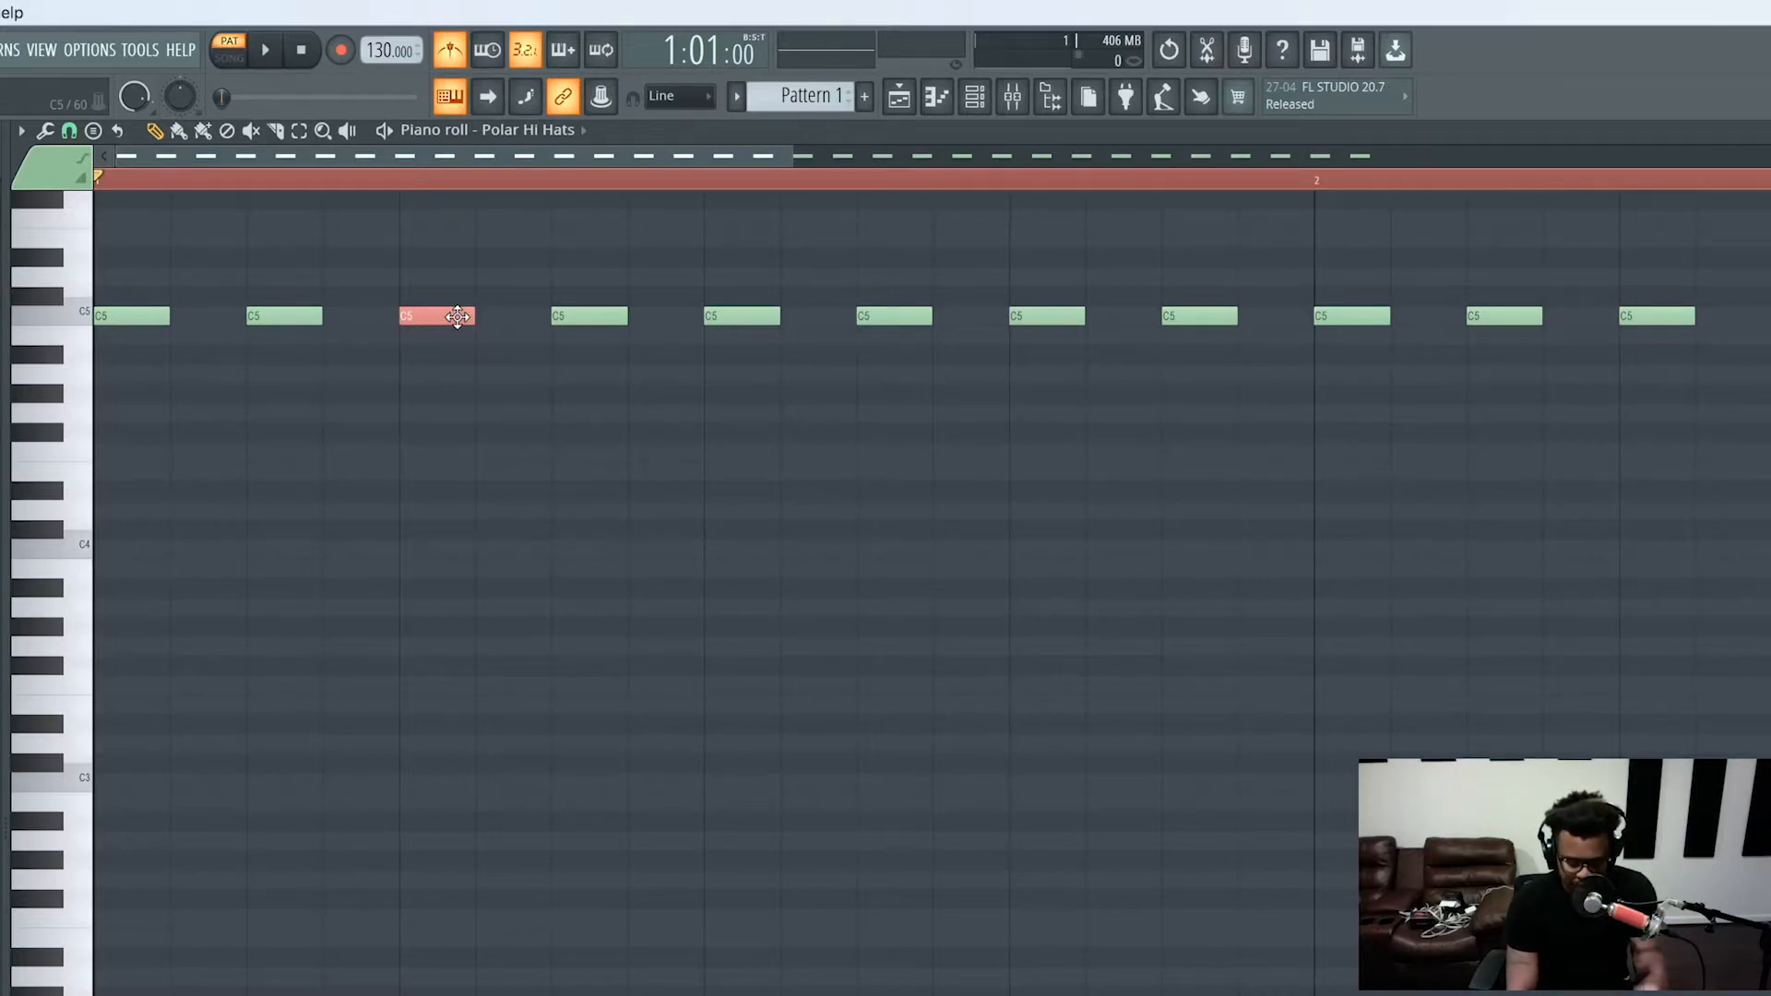
{"action": "key", "text": "alt+u"}
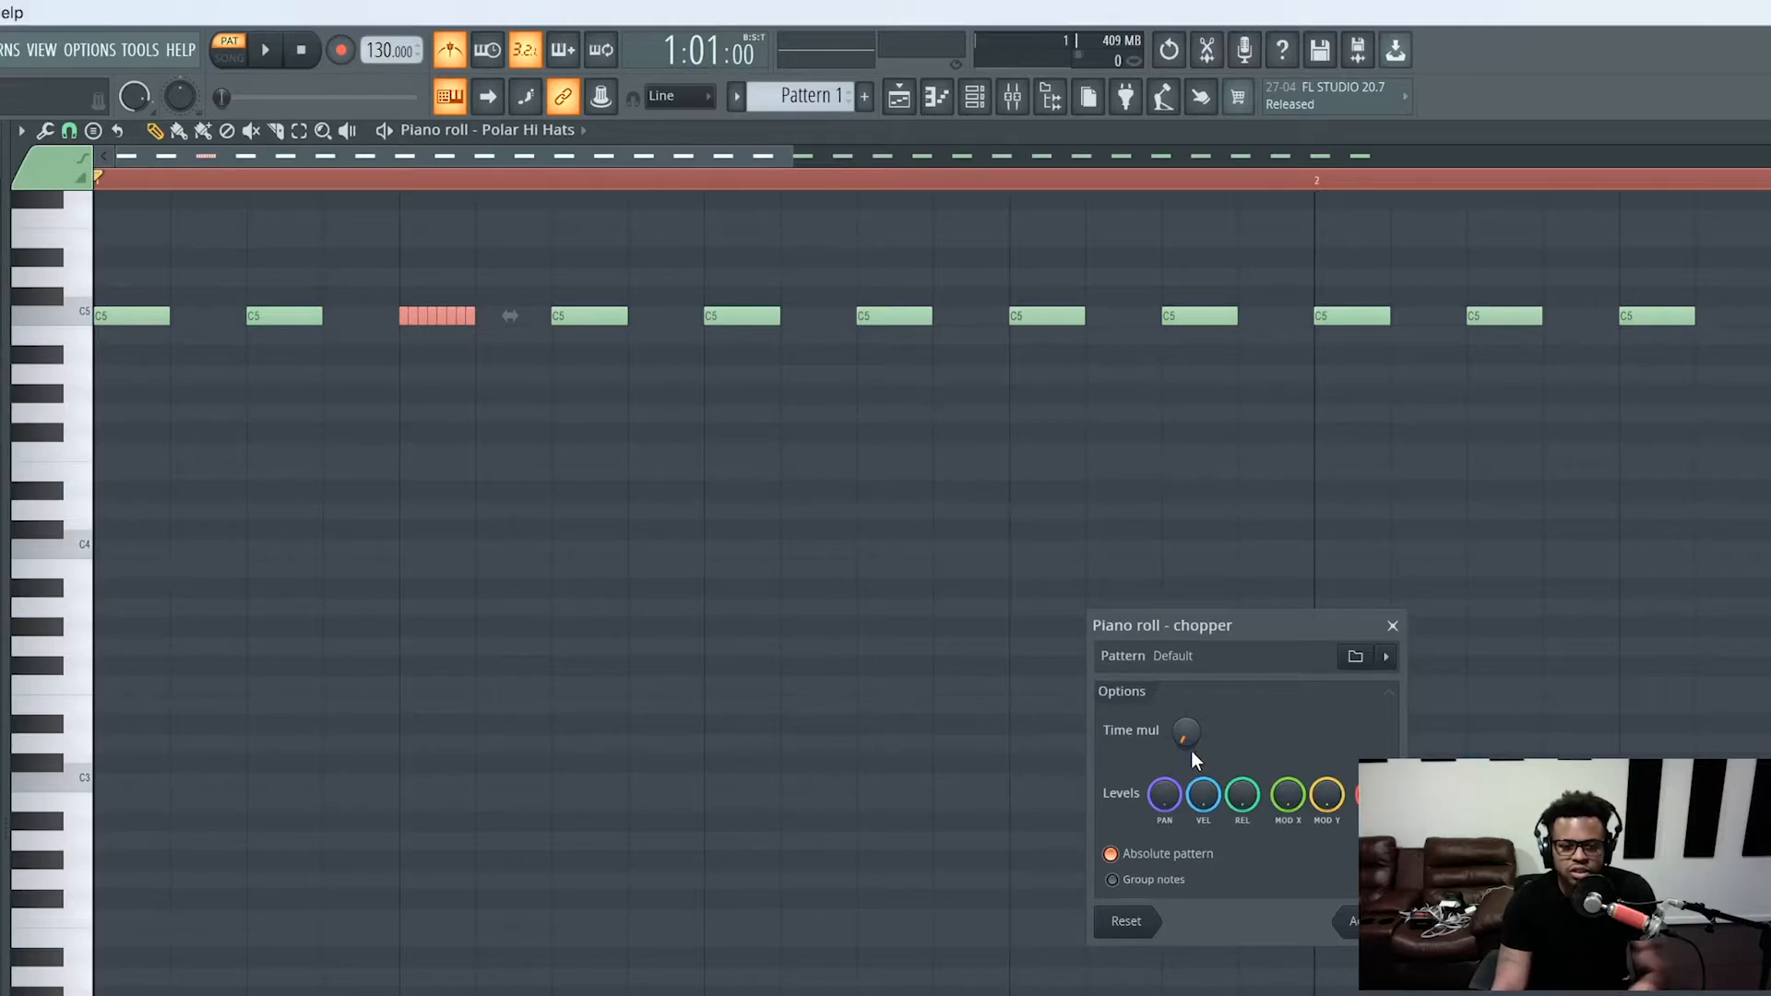
{"action": "left_click_drag", "start_coordinate": [1186, 741], "coordinate": [1186, 682]}
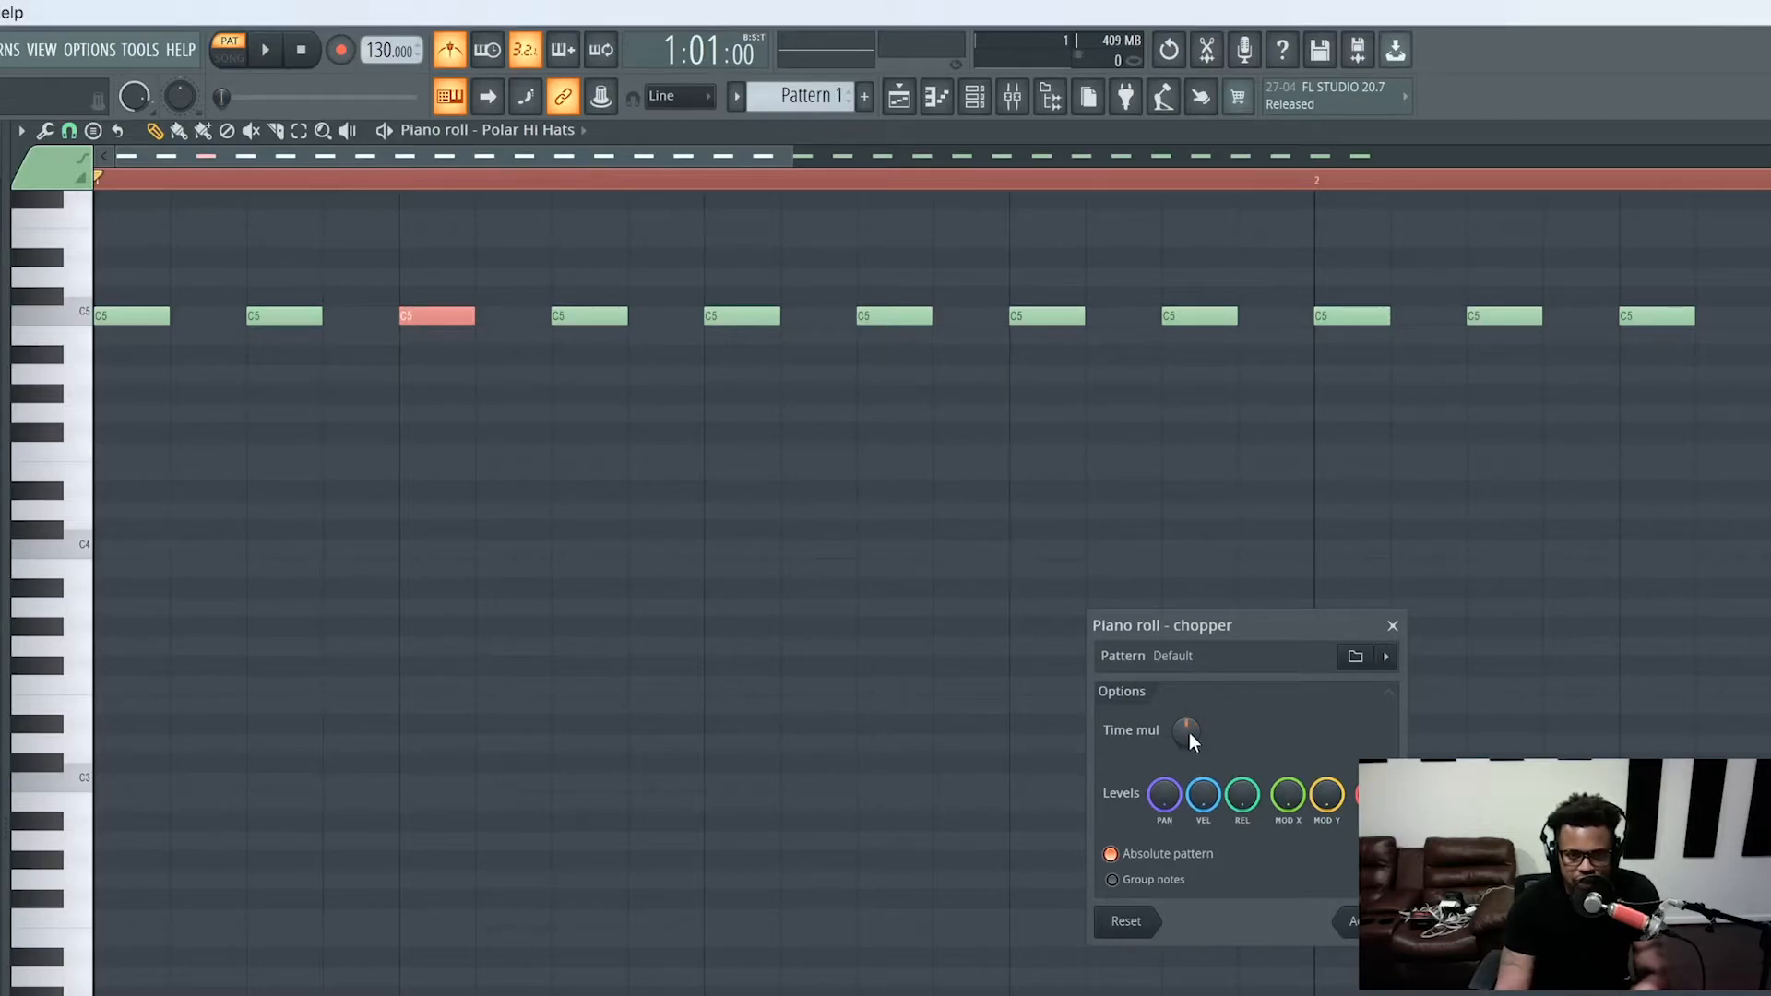
{"action": "left_click_drag", "start_coordinate": [1188, 732], "coordinate": [1188, 749]}
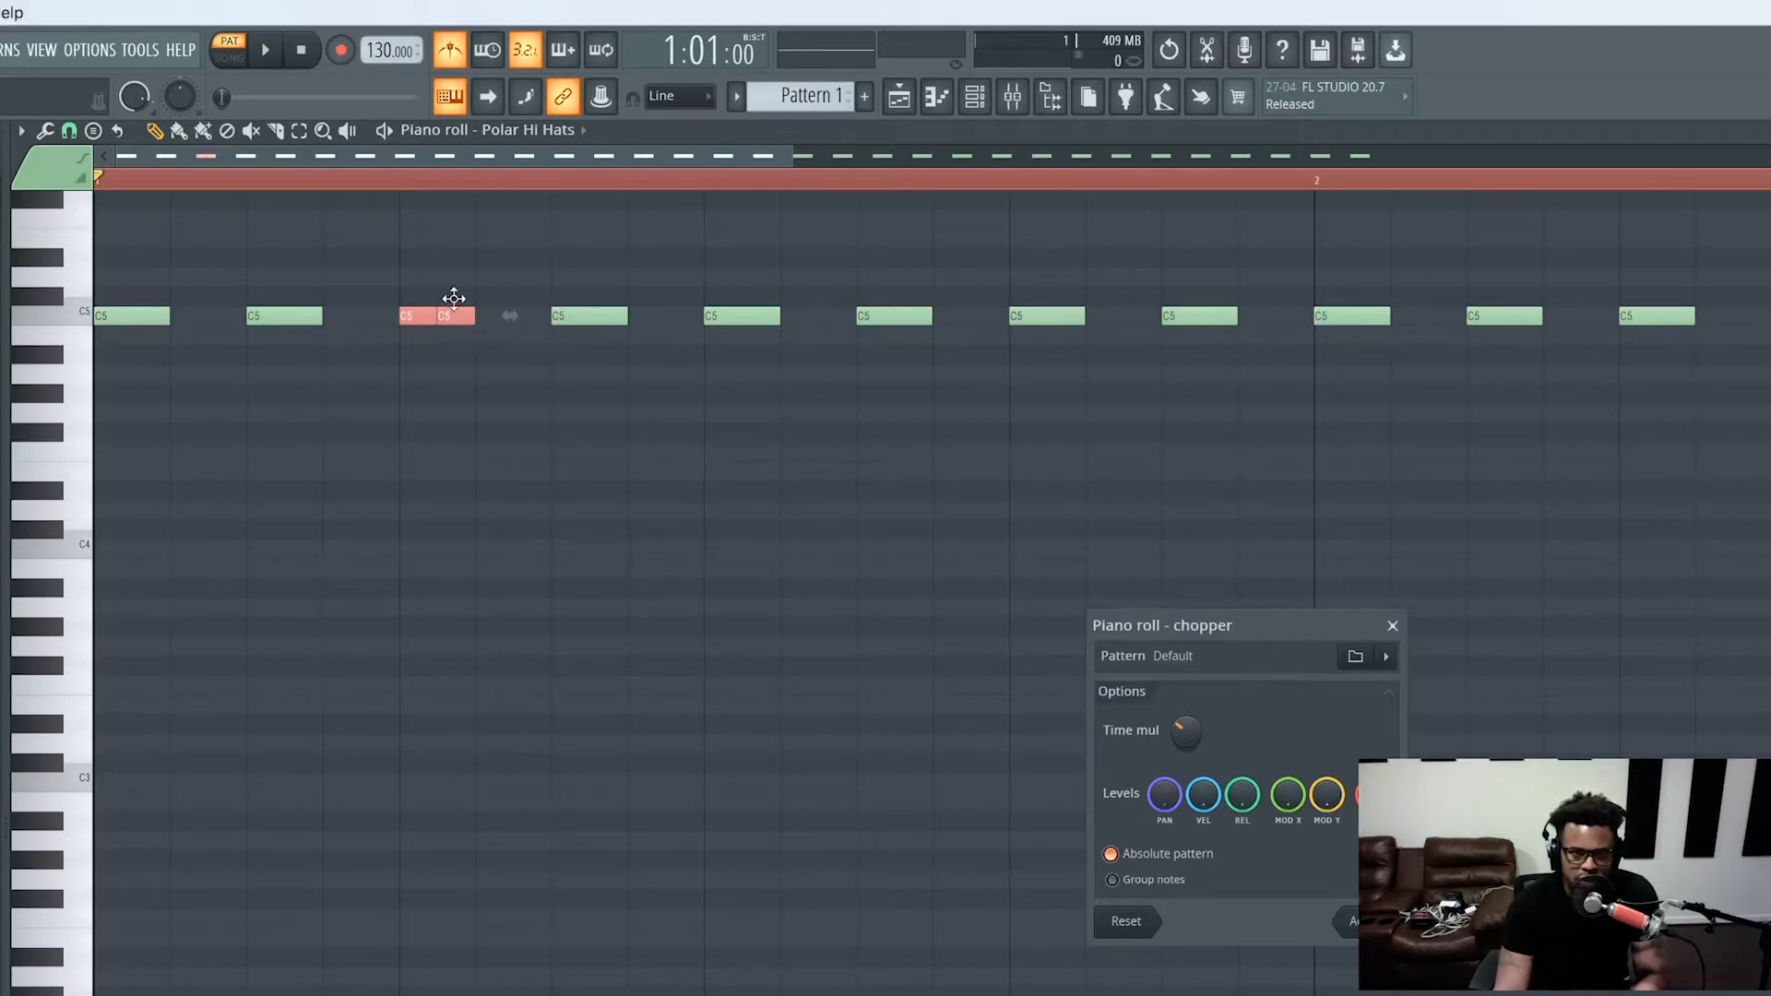
{"action": "key", "text": "space"}
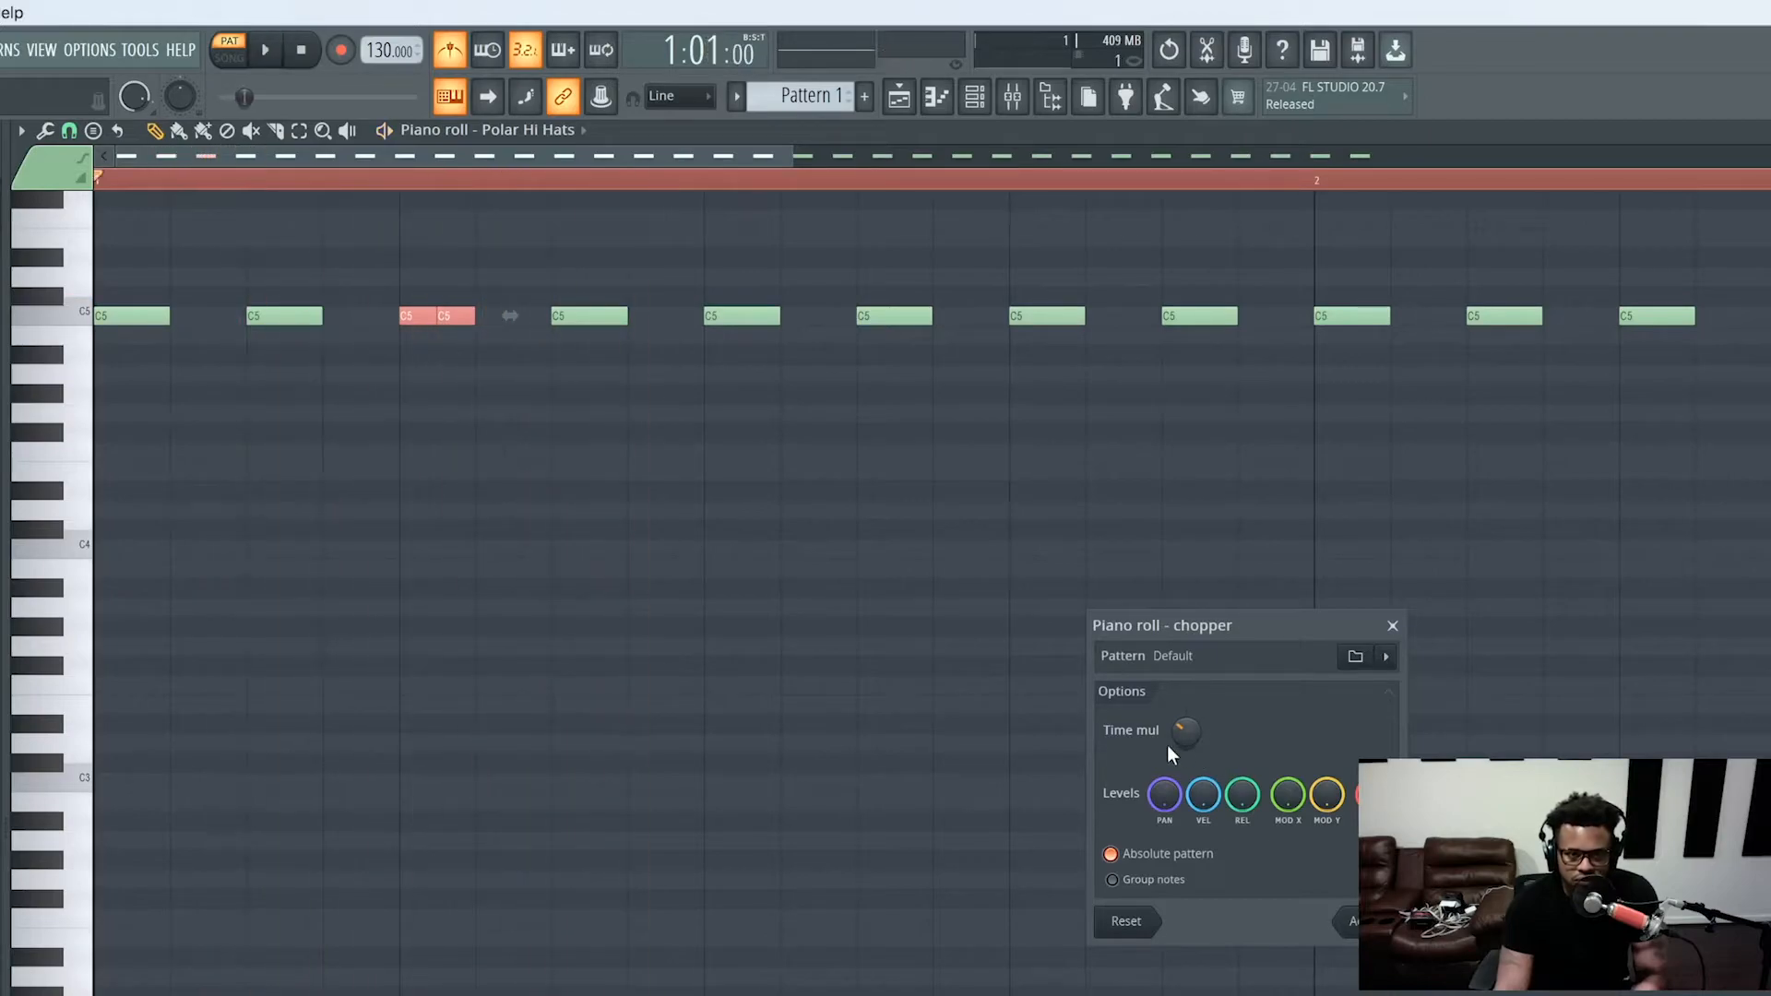
{"action": "key", "text": "space"}
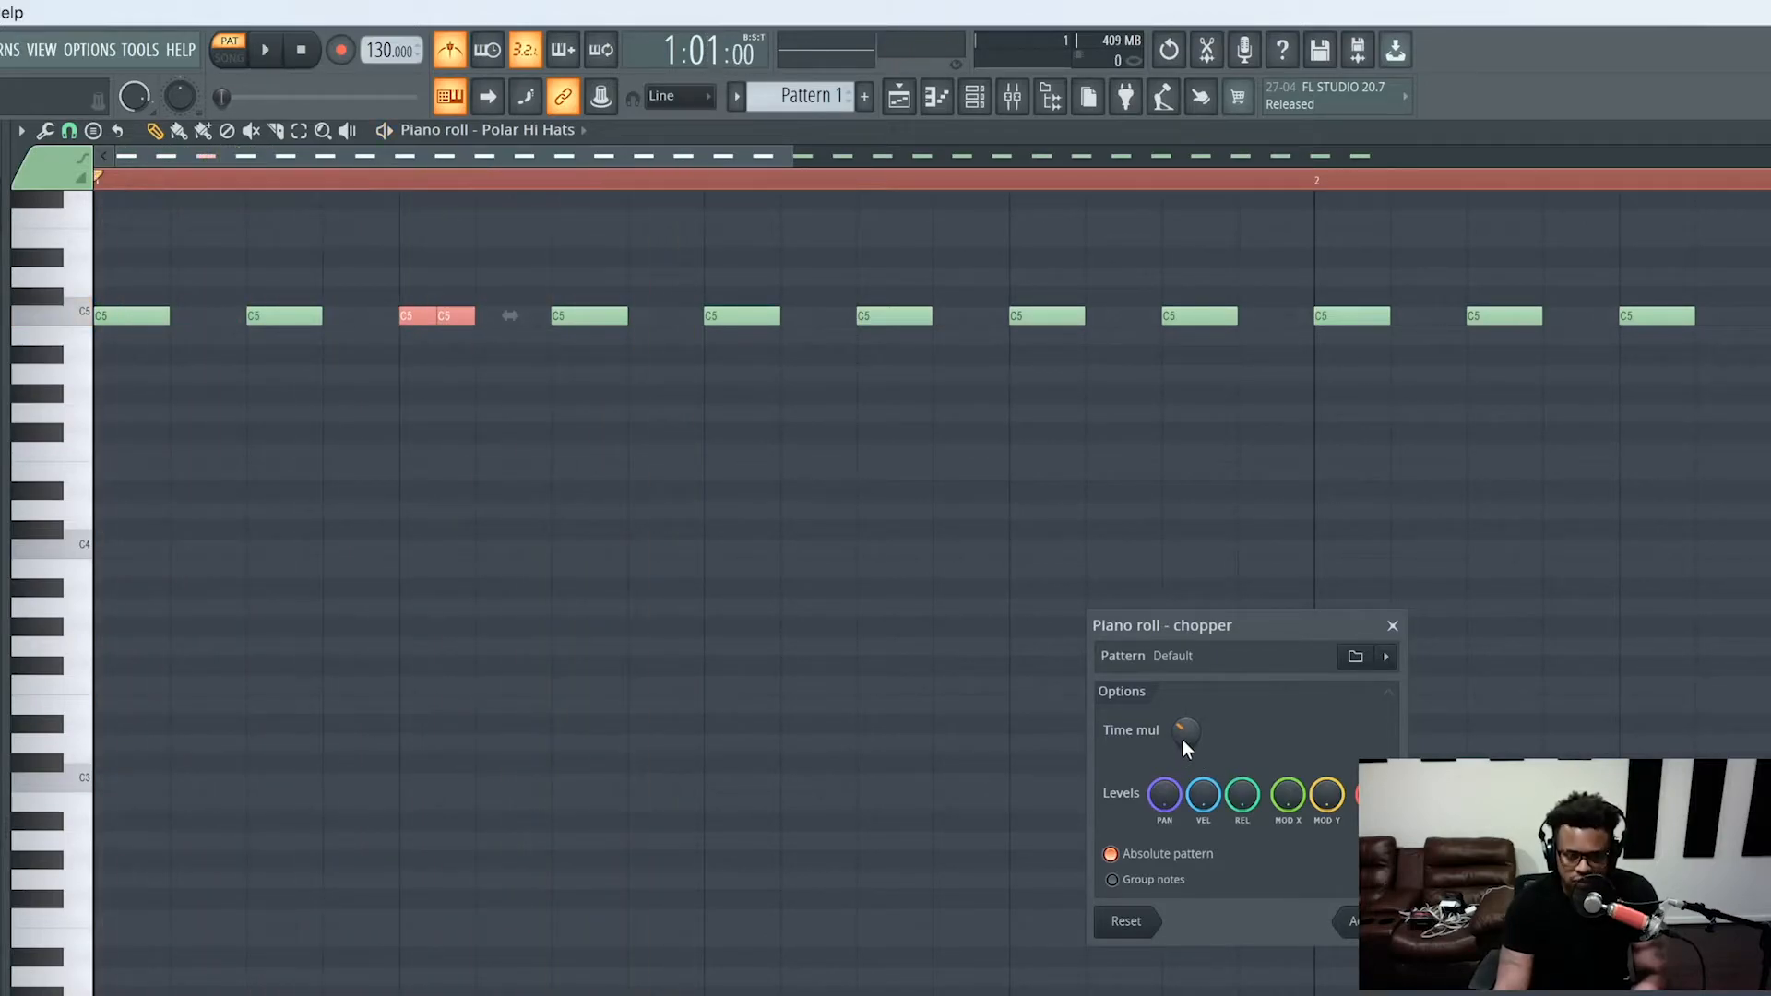
Try a finer Chopper setting that divides the third hi-hat of bar 1 into four slices, and audition the roll
{"action": "left_click_drag", "start_coordinate": [1183, 738], "coordinate": [1183, 752]}
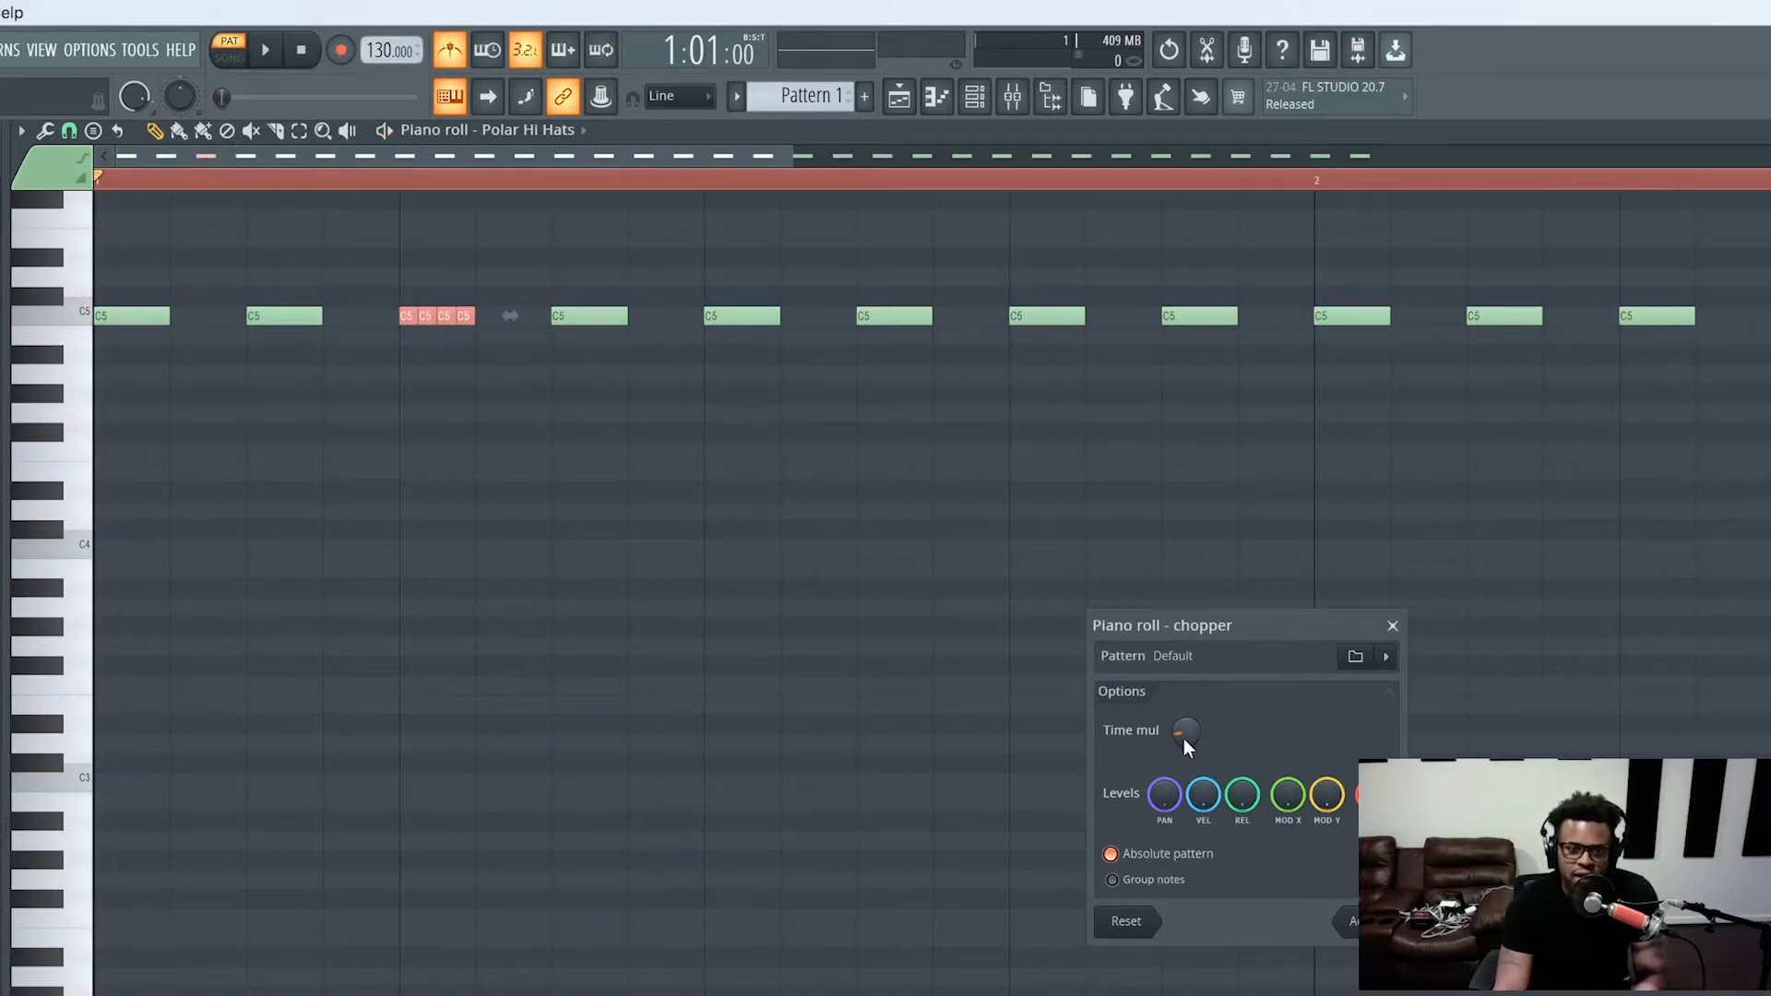
{"action": "key", "text": "space"}
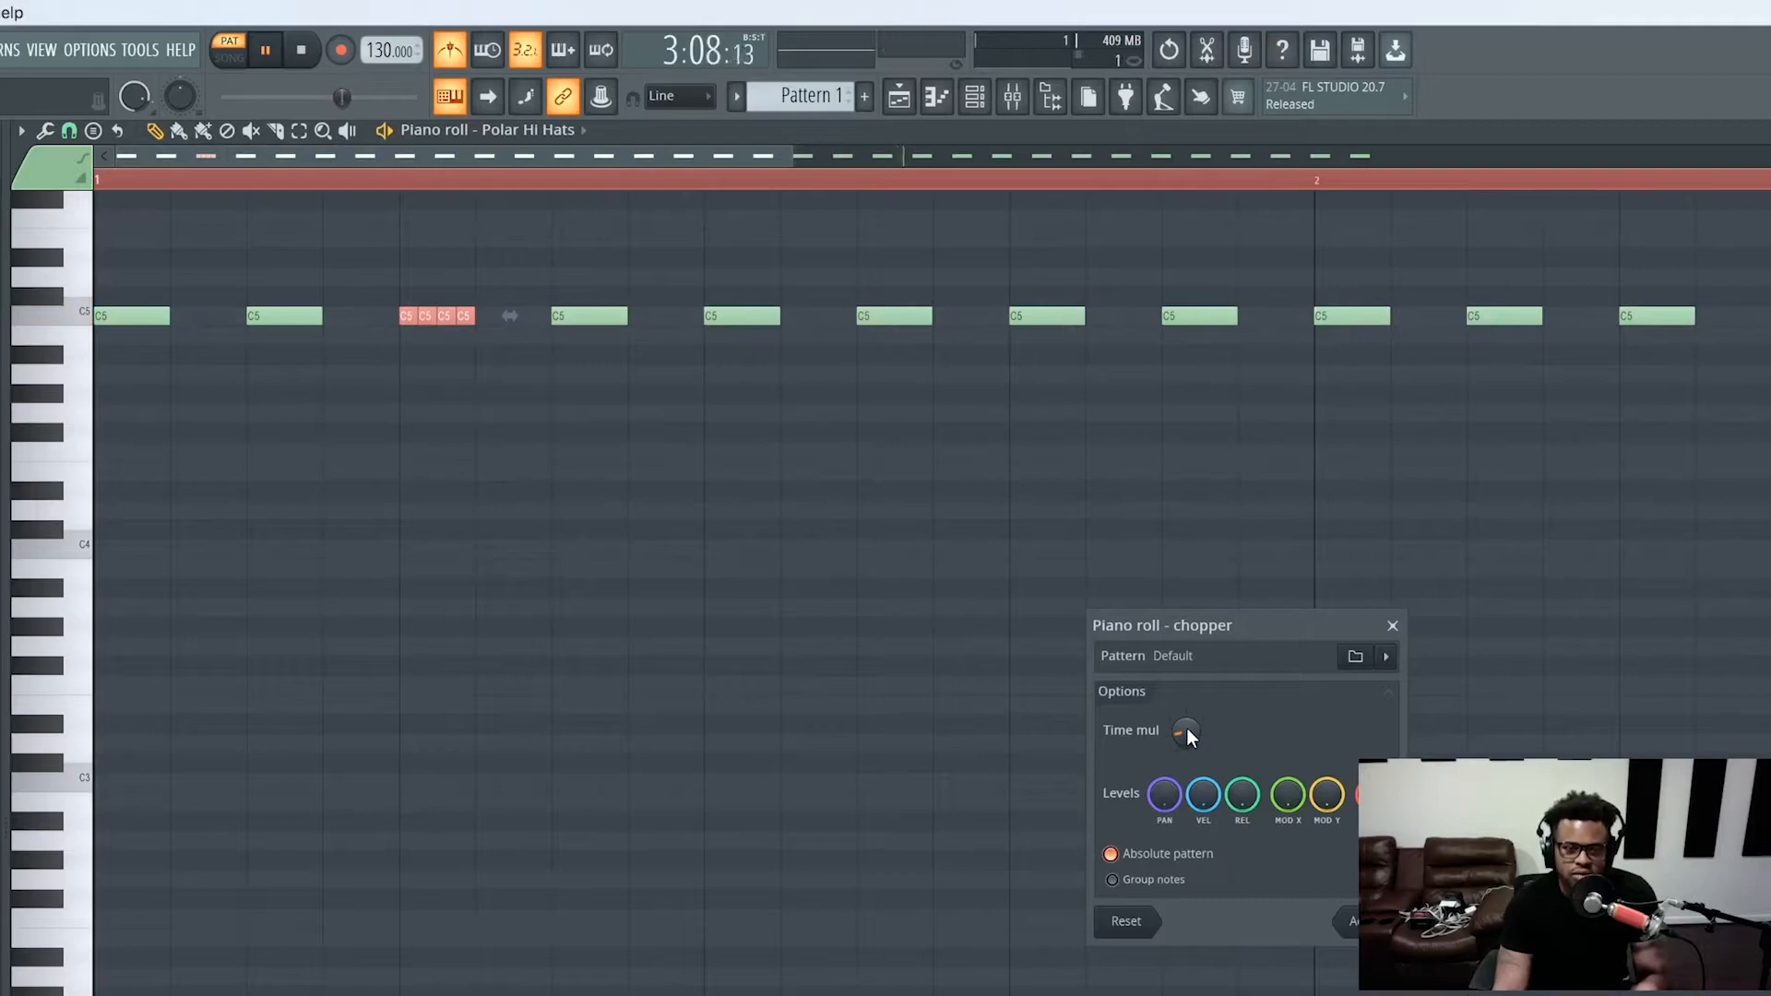
{"action": "key", "text": "space"}
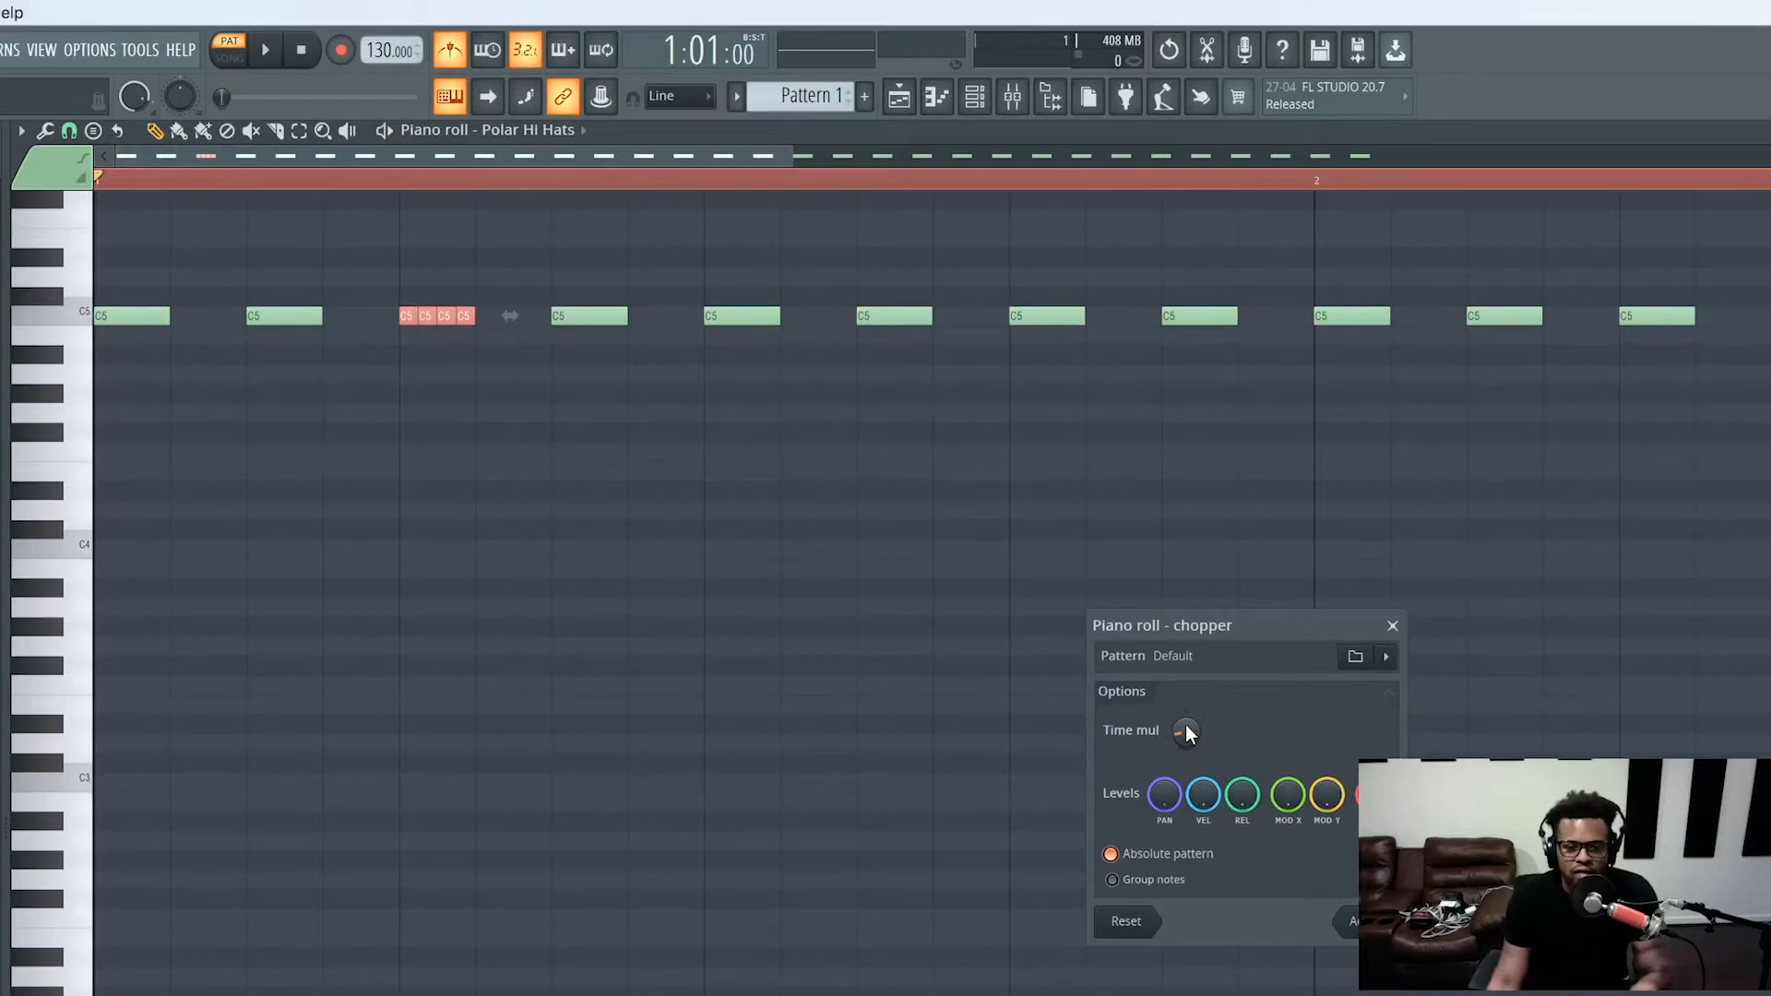
Try the Chopper's eight-slice setting on the third hi-hat of bar 1, and audition the faster roll
{"action": "left_click_drag", "start_coordinate": [1185, 732], "coordinate": [1185, 752]}
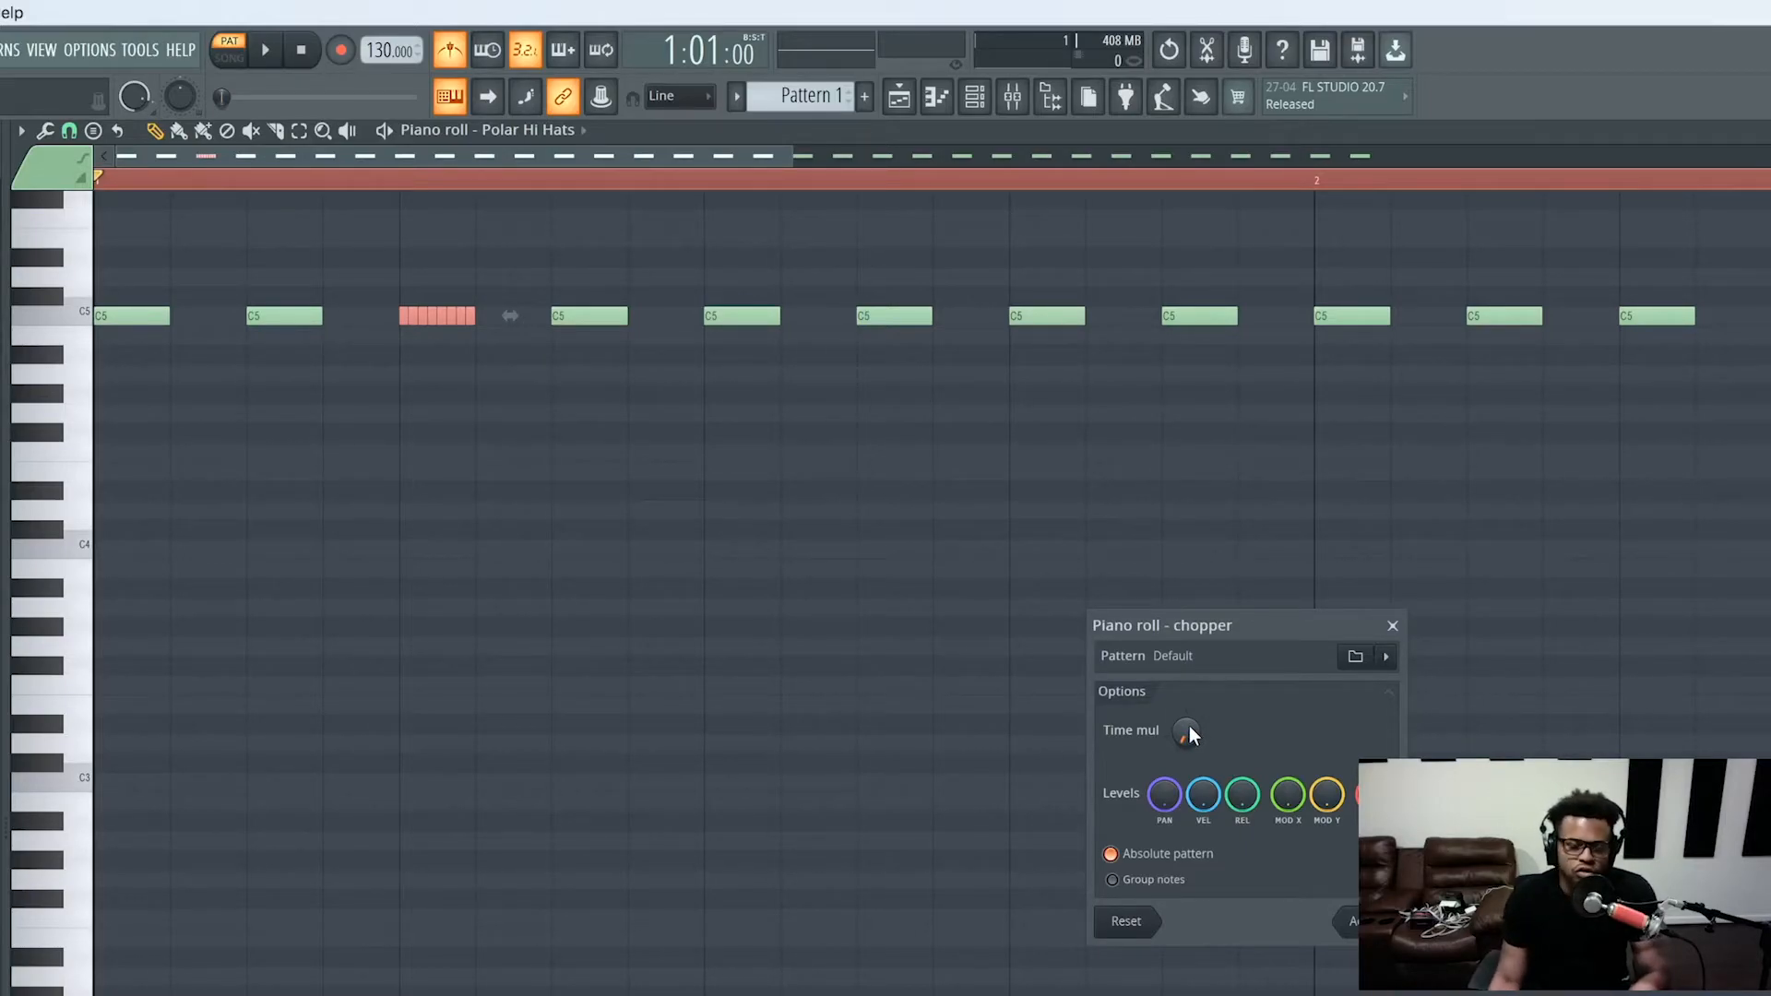
{"action": "key", "text": "space"}
{"action": "key", "text": "space"}
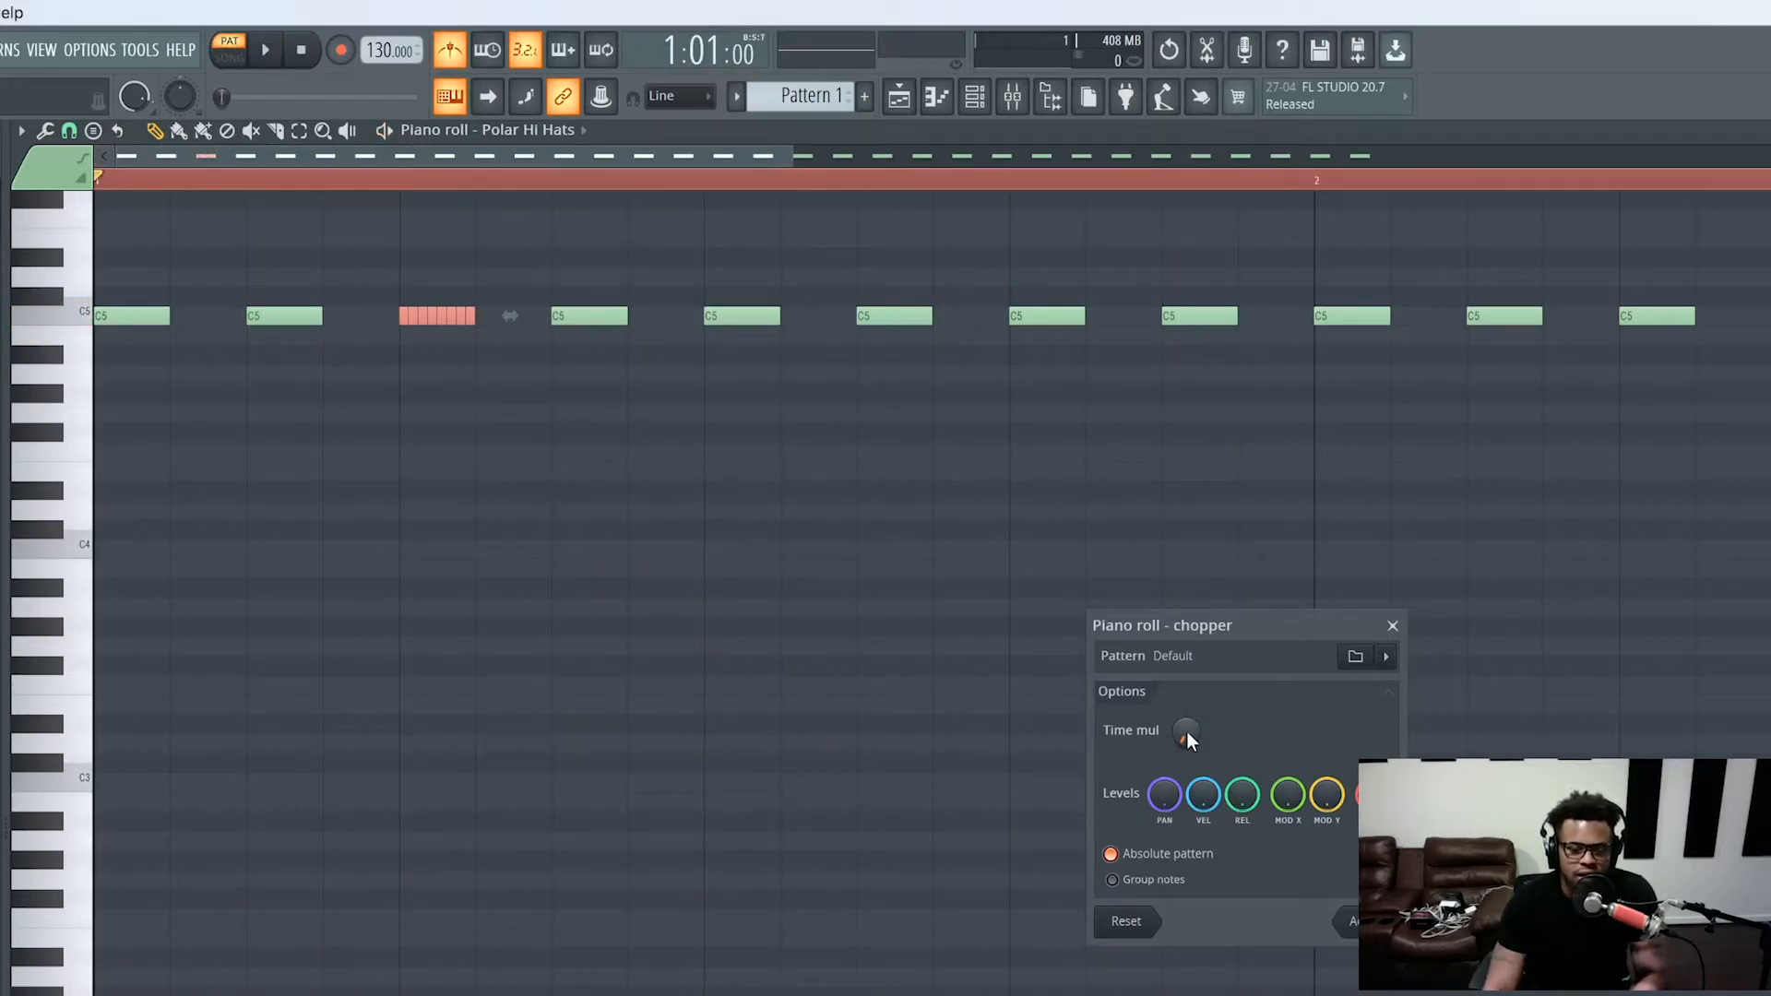
{"action": "key", "text": "space"}
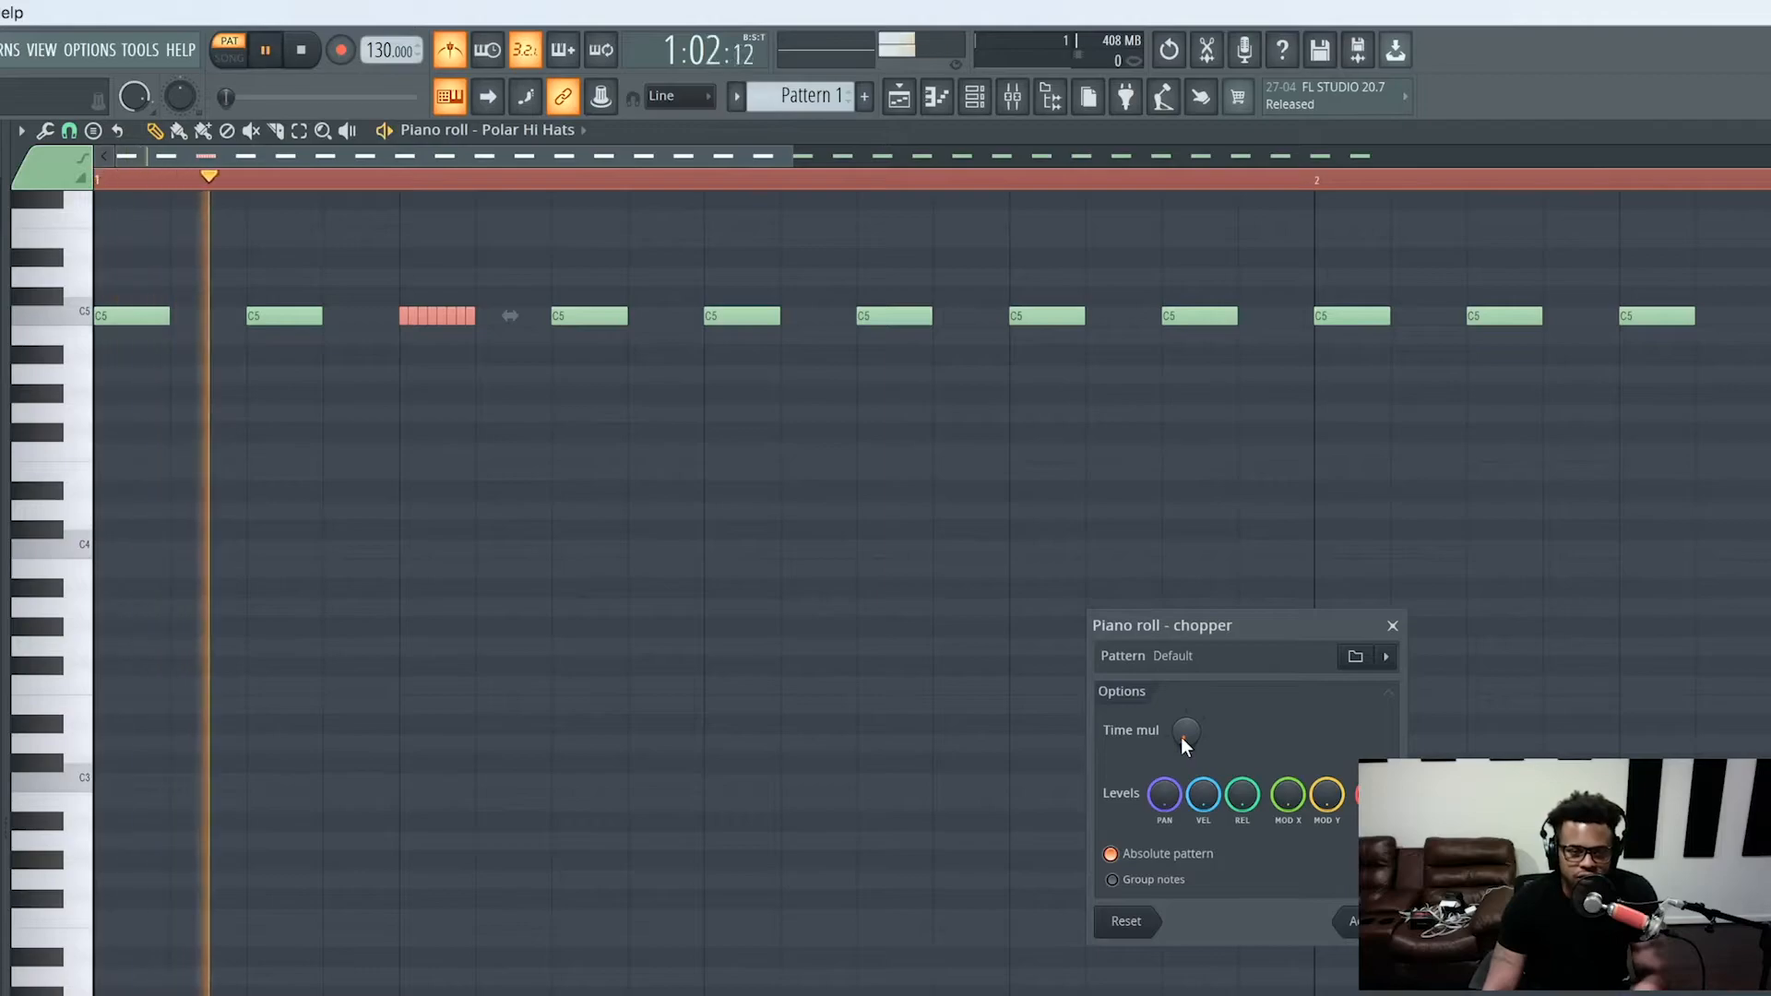
{"action": "key", "text": "space"}
Try raising the Chopper's time multiplier so the third hi-hat of bar 1 is a single note, and audition it
{"action": "mouse_move", "coordinate": [1186, 733]}
{"action": "left_mouse_down"}
{"action": "mouse_move", "coordinate": [1186, 715]}
{"action": "mouse_move", "coordinate": [1181, 752]}
{"action": "mouse_move", "coordinate": [1185, 728]}
{"action": "left_mouse_up"}
{"action": "key", "text": "space"}
{"action": "key", "text": "space"}
{"action": "key", "text": "space"}
{"action": "key", "text": "space"}
{"action": "key", "text": "space"}
{"action": "key", "text": "space"}
{"action": "key", "text": "space"}
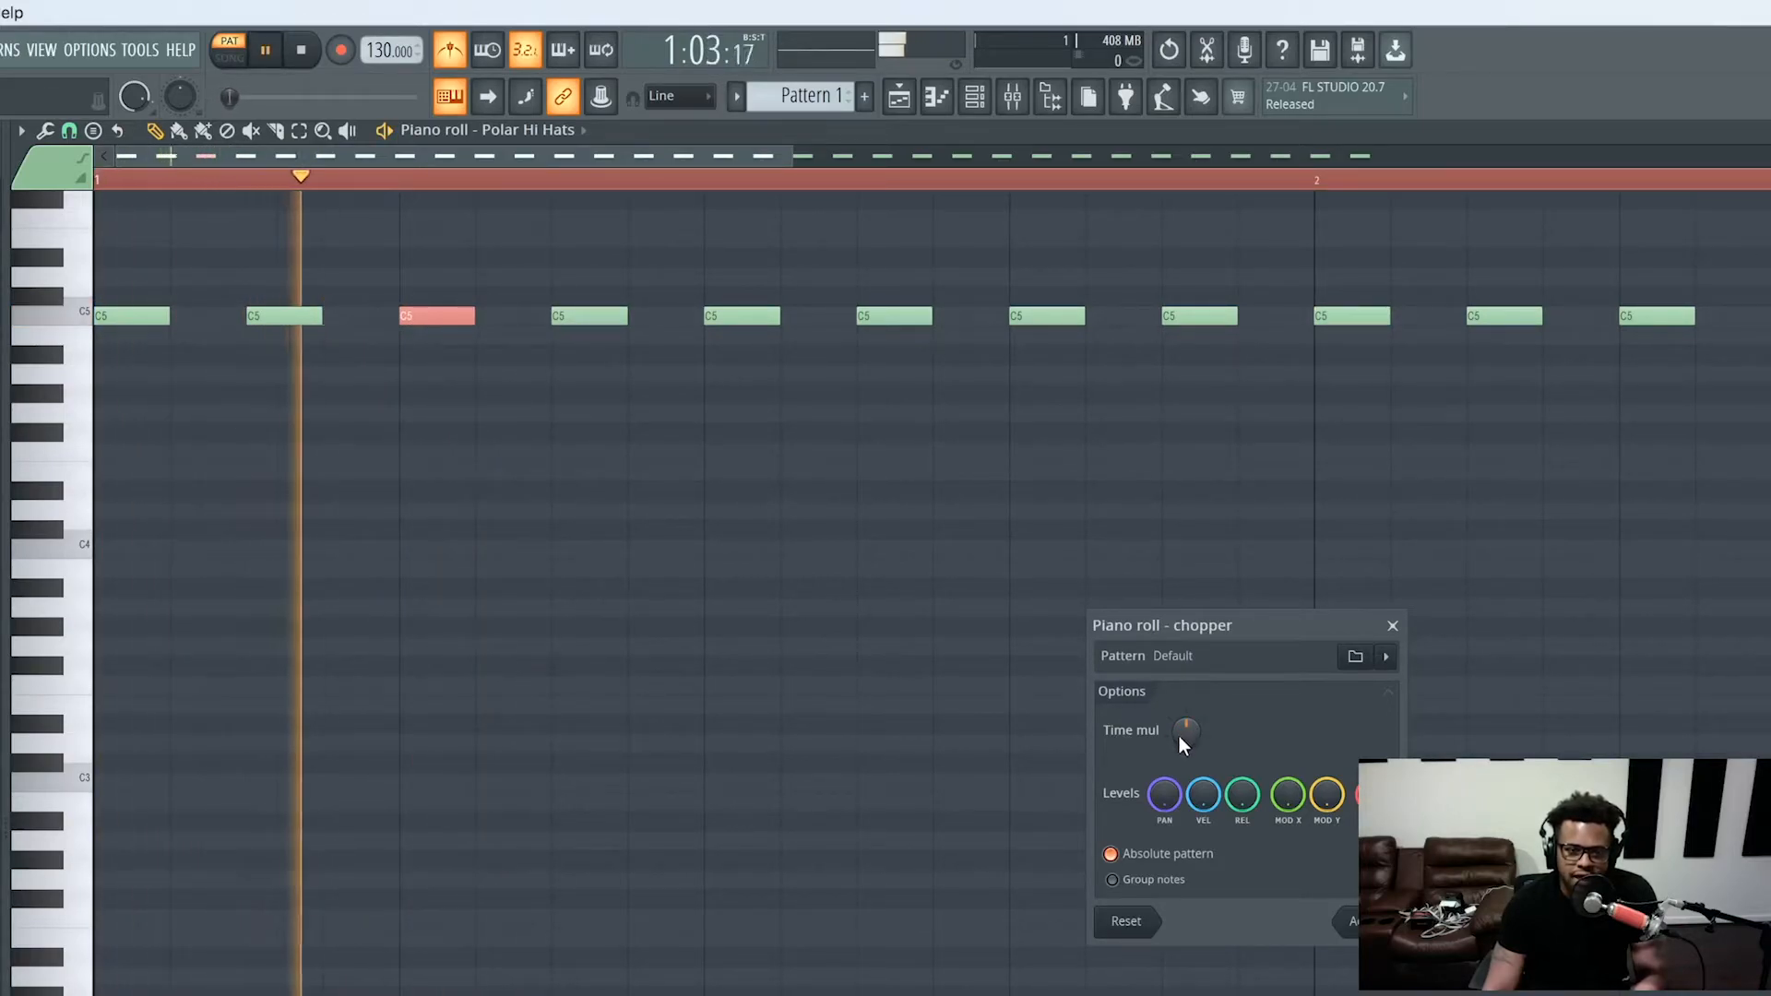
{"action": "key", "text": "space"}
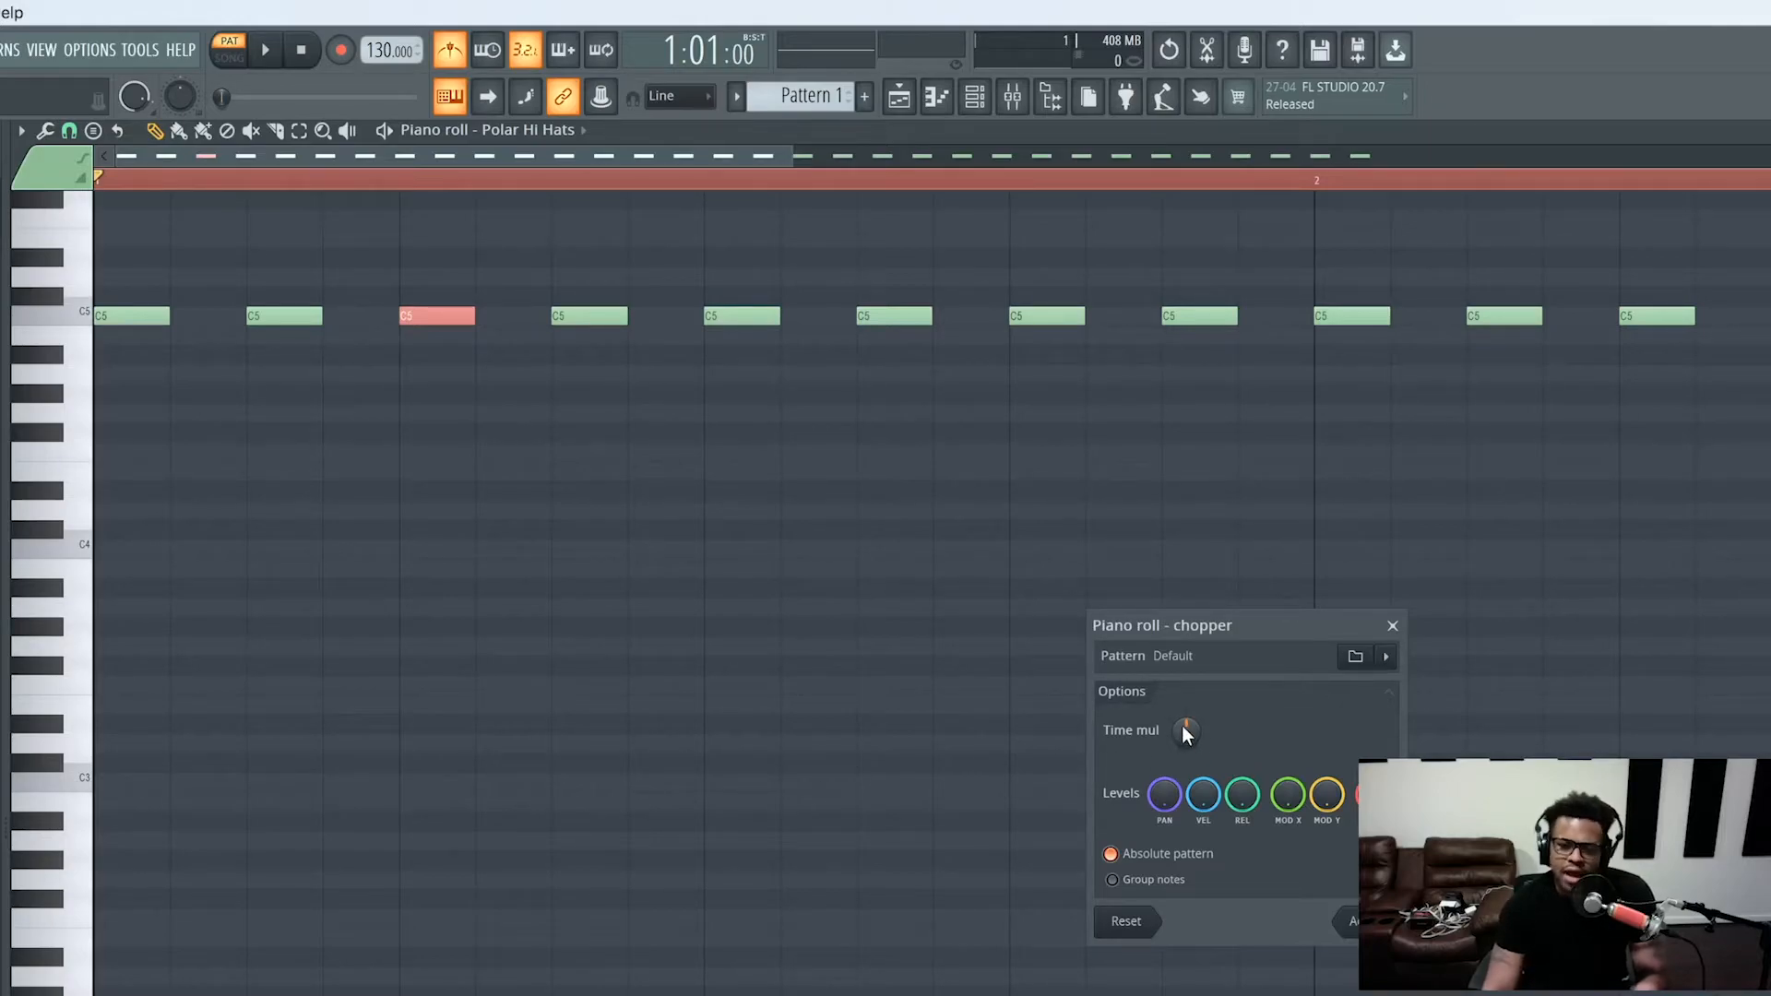
Try the four-slice chop on the third hi-hat again, play it back, and close the Chopper without applying it
{"action": "mouse_move", "coordinate": [1186, 733]}
{"action": "left_mouse_down"}
{"action": "mouse_move", "coordinate": [1186, 770]}
{"action": "mouse_move", "coordinate": [1181, 707]}
{"action": "left_mouse_up"}
{"action": "key", "text": "space"}
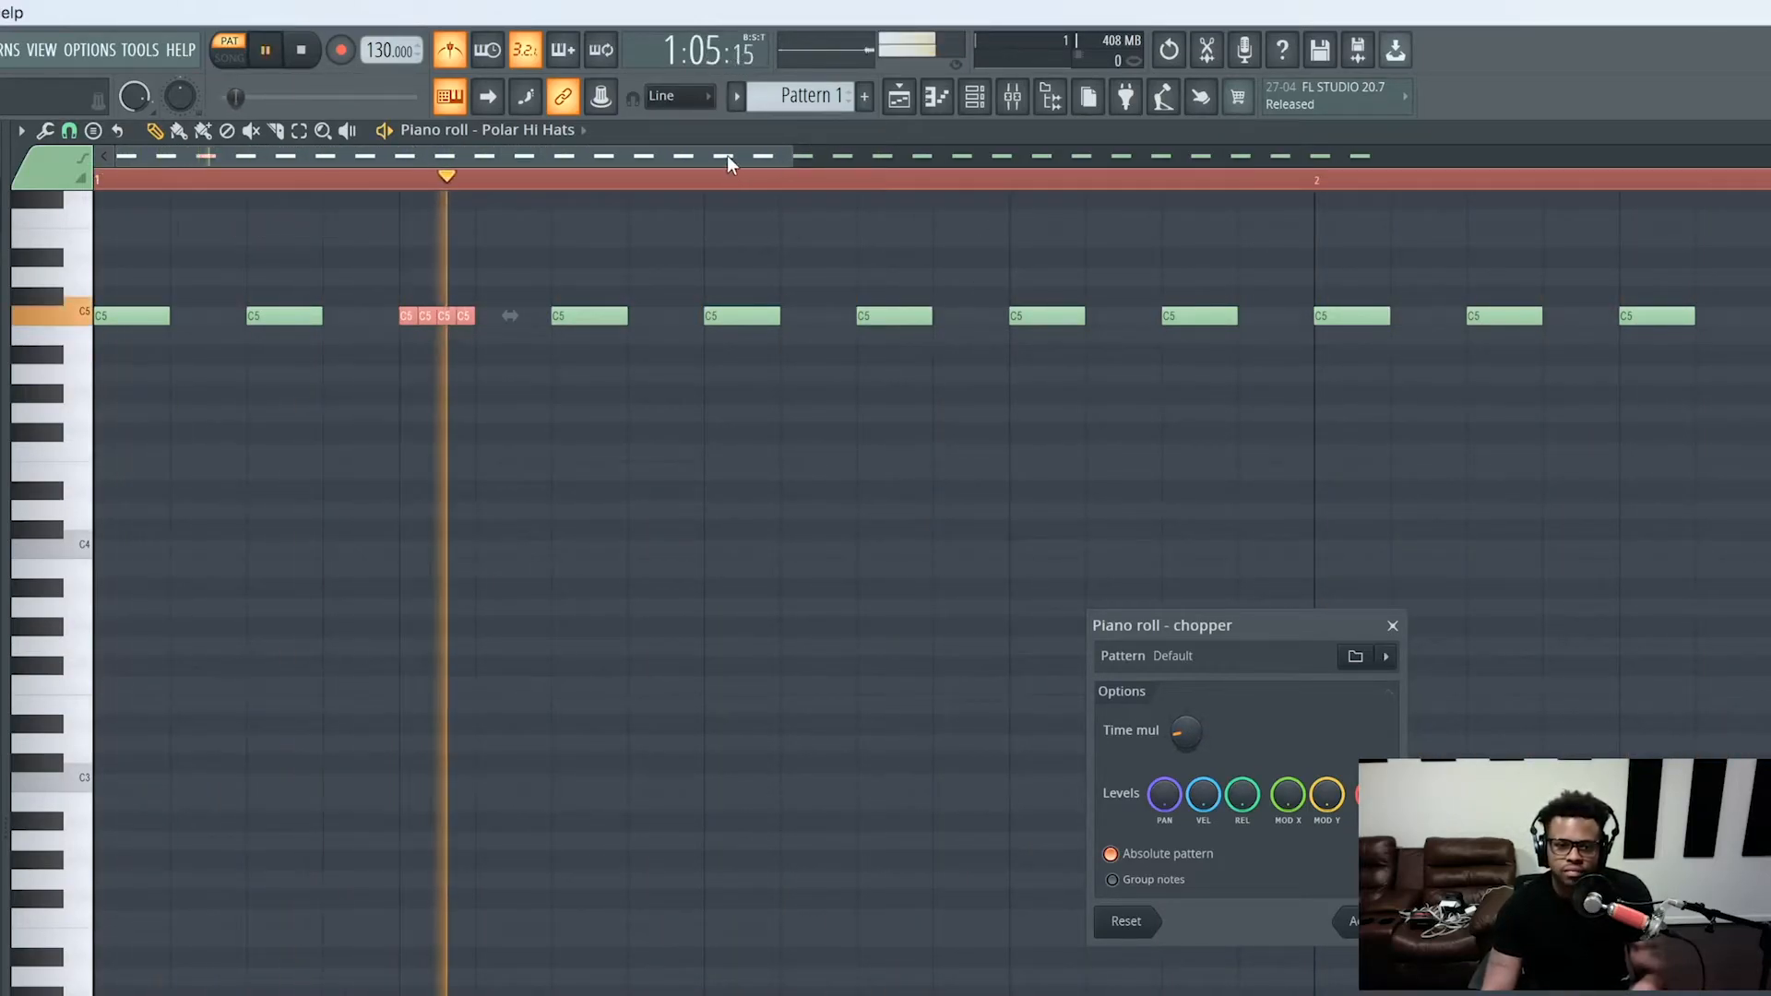
{"action": "key", "text": "space"}
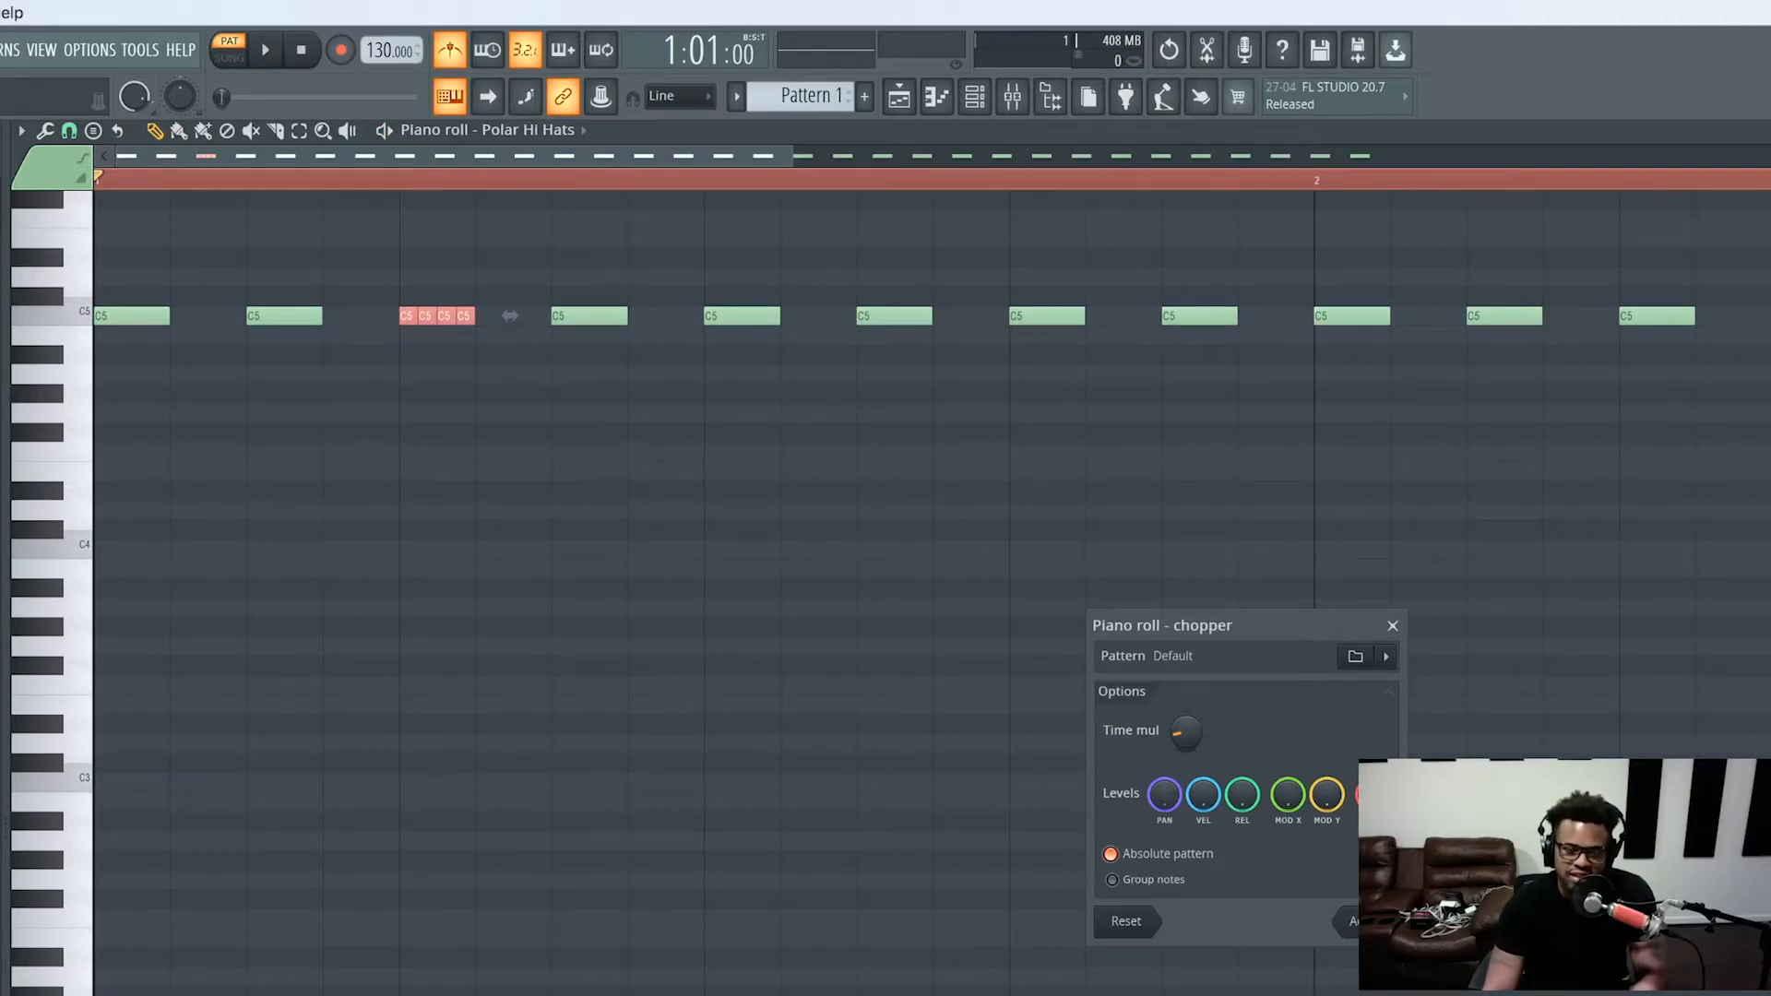
{"action": "left_click", "coordinate": [1393, 625]}
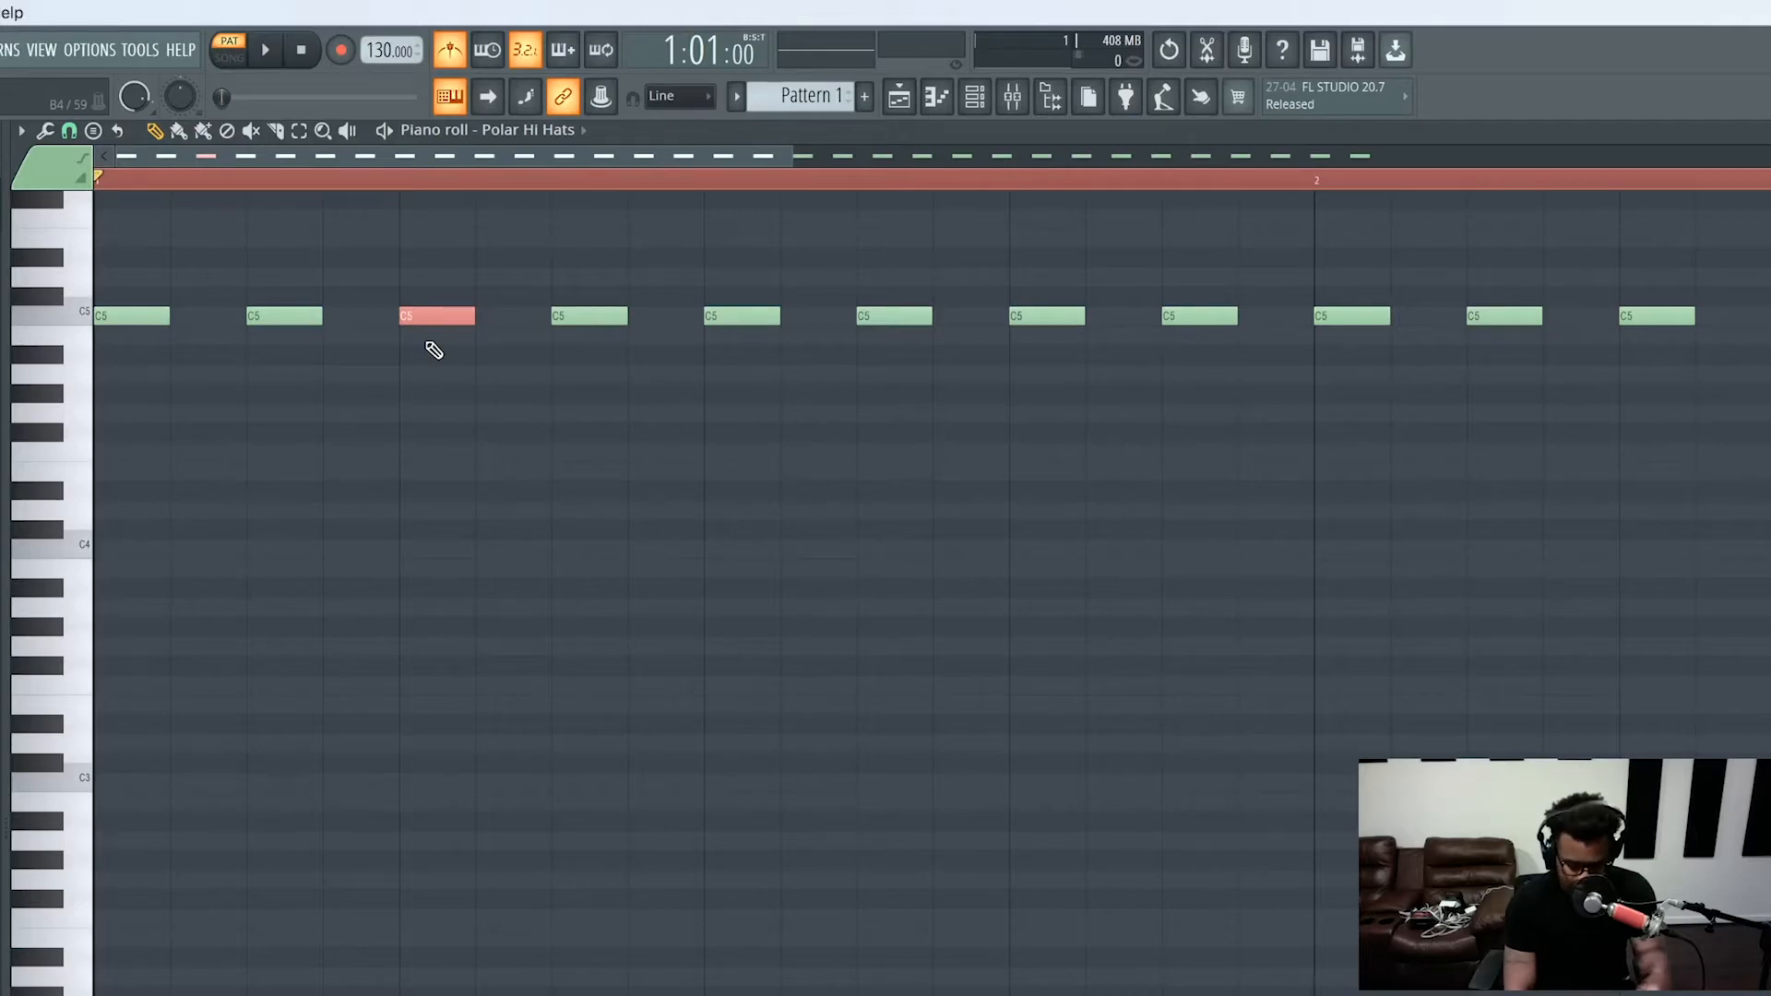
Chop the third hi-hat of bar 1 into four slices, apply the change, and play back the pattern
{"action": "key", "text": "alt+u"}
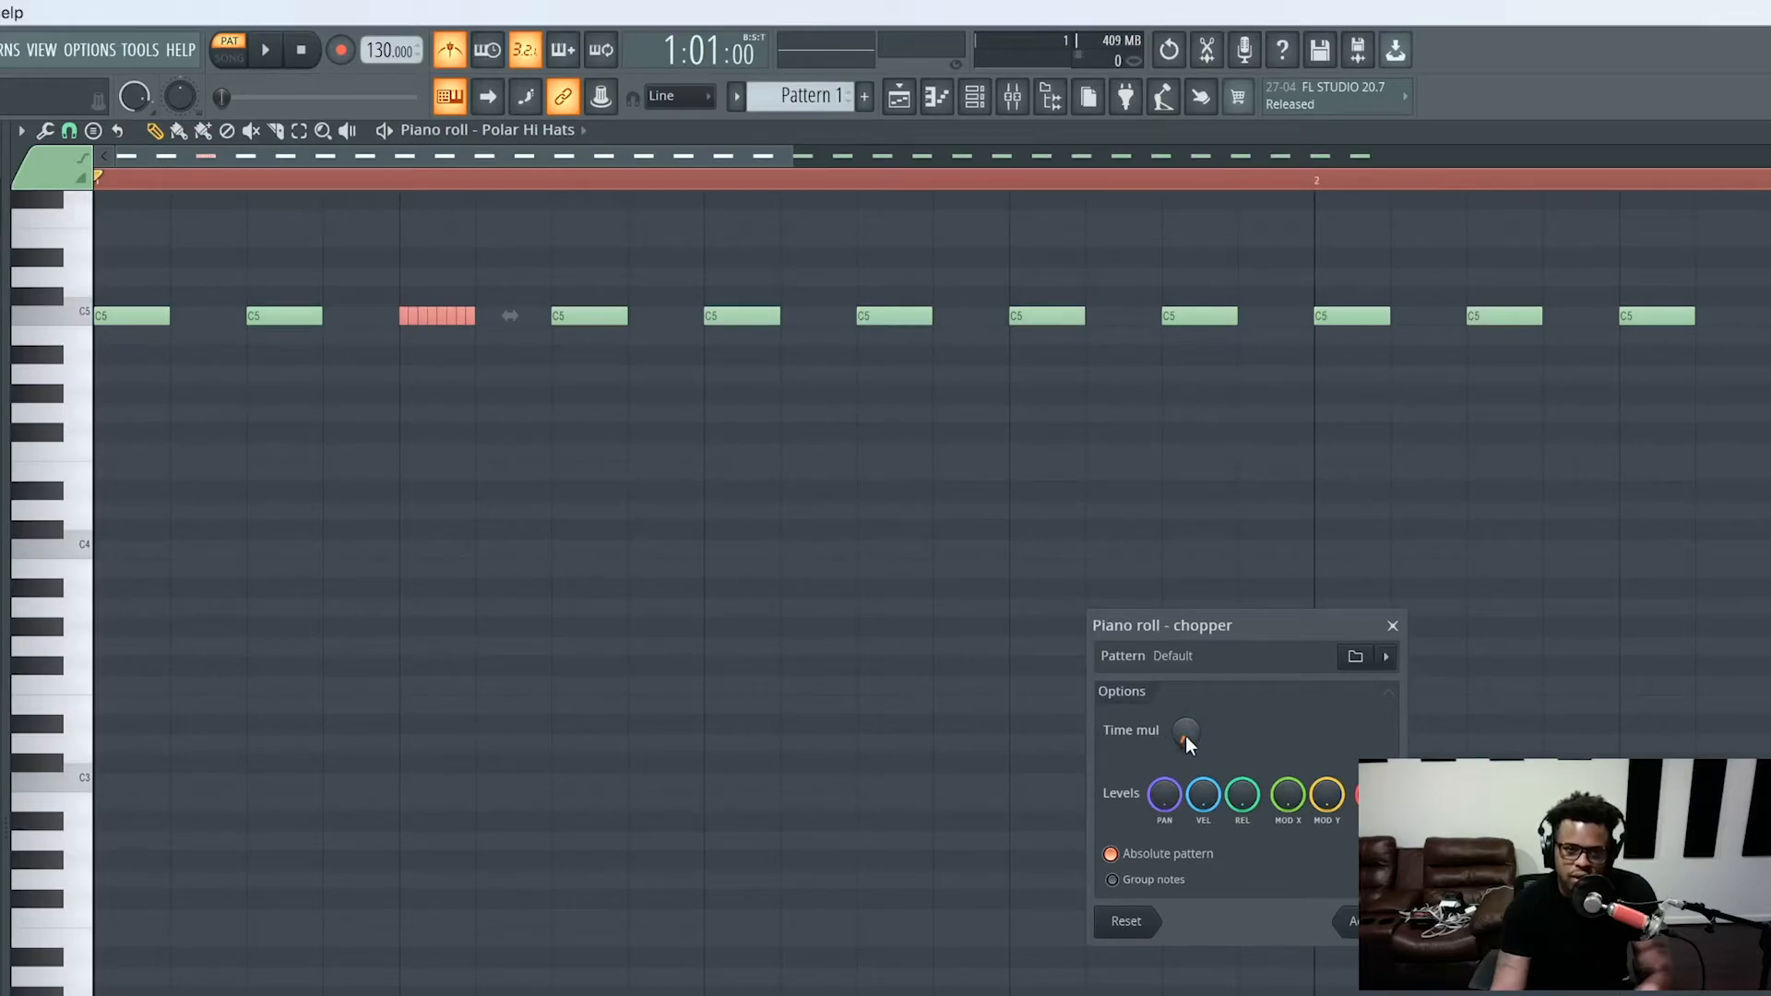
{"action": "mouse_move", "coordinate": [1187, 734]}
{"action": "left_mouse_down"}
{"action": "mouse_move", "coordinate": [1166, 722]}
{"action": "mouse_move", "coordinate": [1186, 715]}
{"action": "left_mouse_up"}
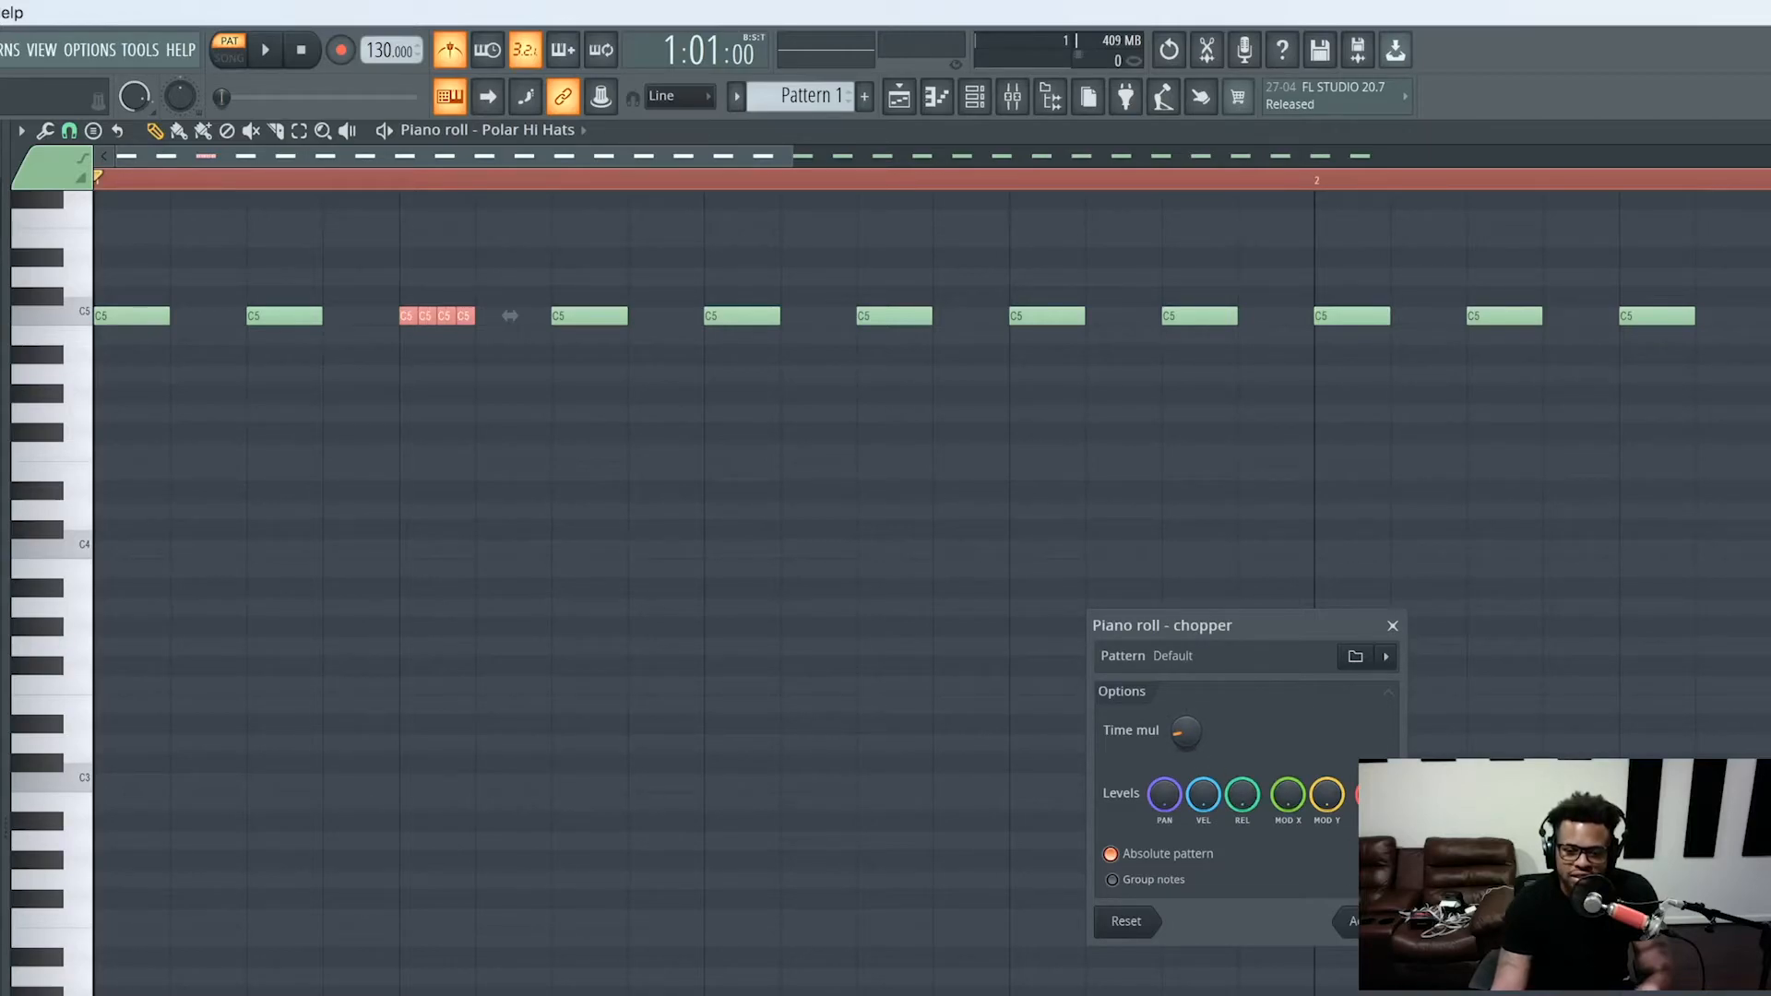
{"action": "left_click", "coordinate": [1355, 920]}
{"action": "key", "text": "space"}
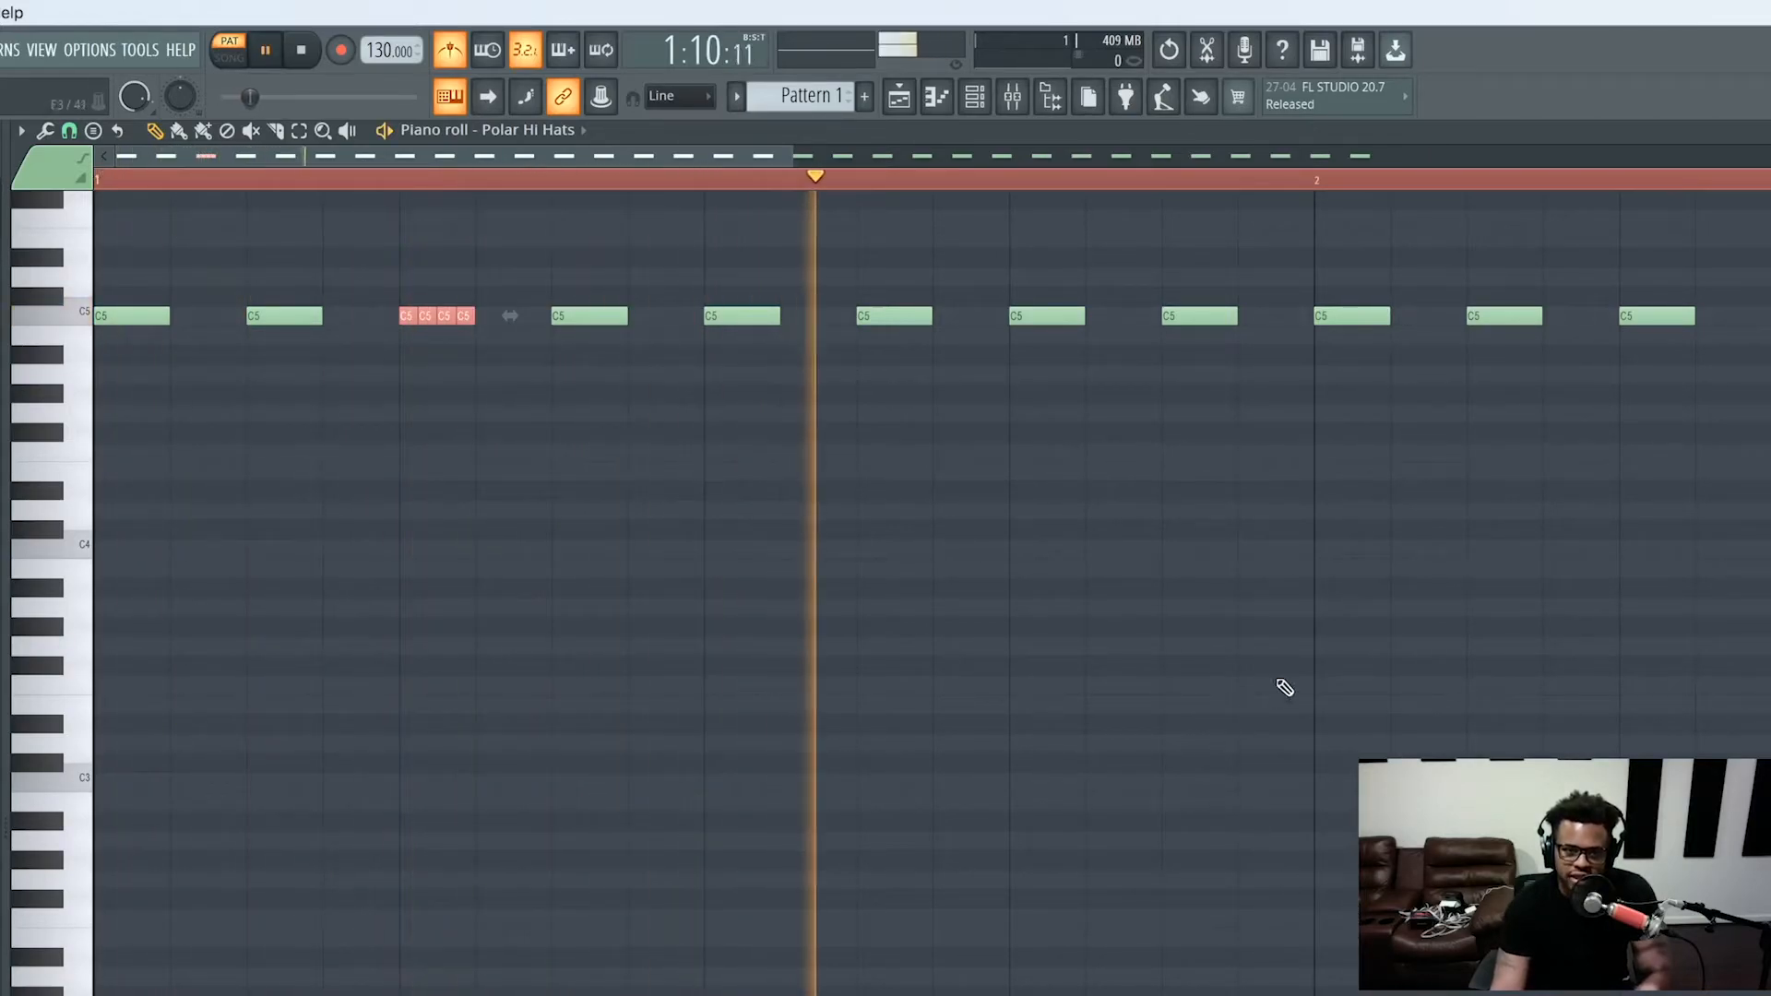
{"action": "left_click_drag", "start_coordinate": [688, 155], "coordinate": [1063, 196]}
{"action": "key", "text": "space"}
Chop the third hi-hat of bar 3 into four slices with the Chopper, apply it, and play the pattern
{"action": "left_click", "coordinate": [1386, 387]}
{"action": "right_click", "coordinate": [1389, 393]}
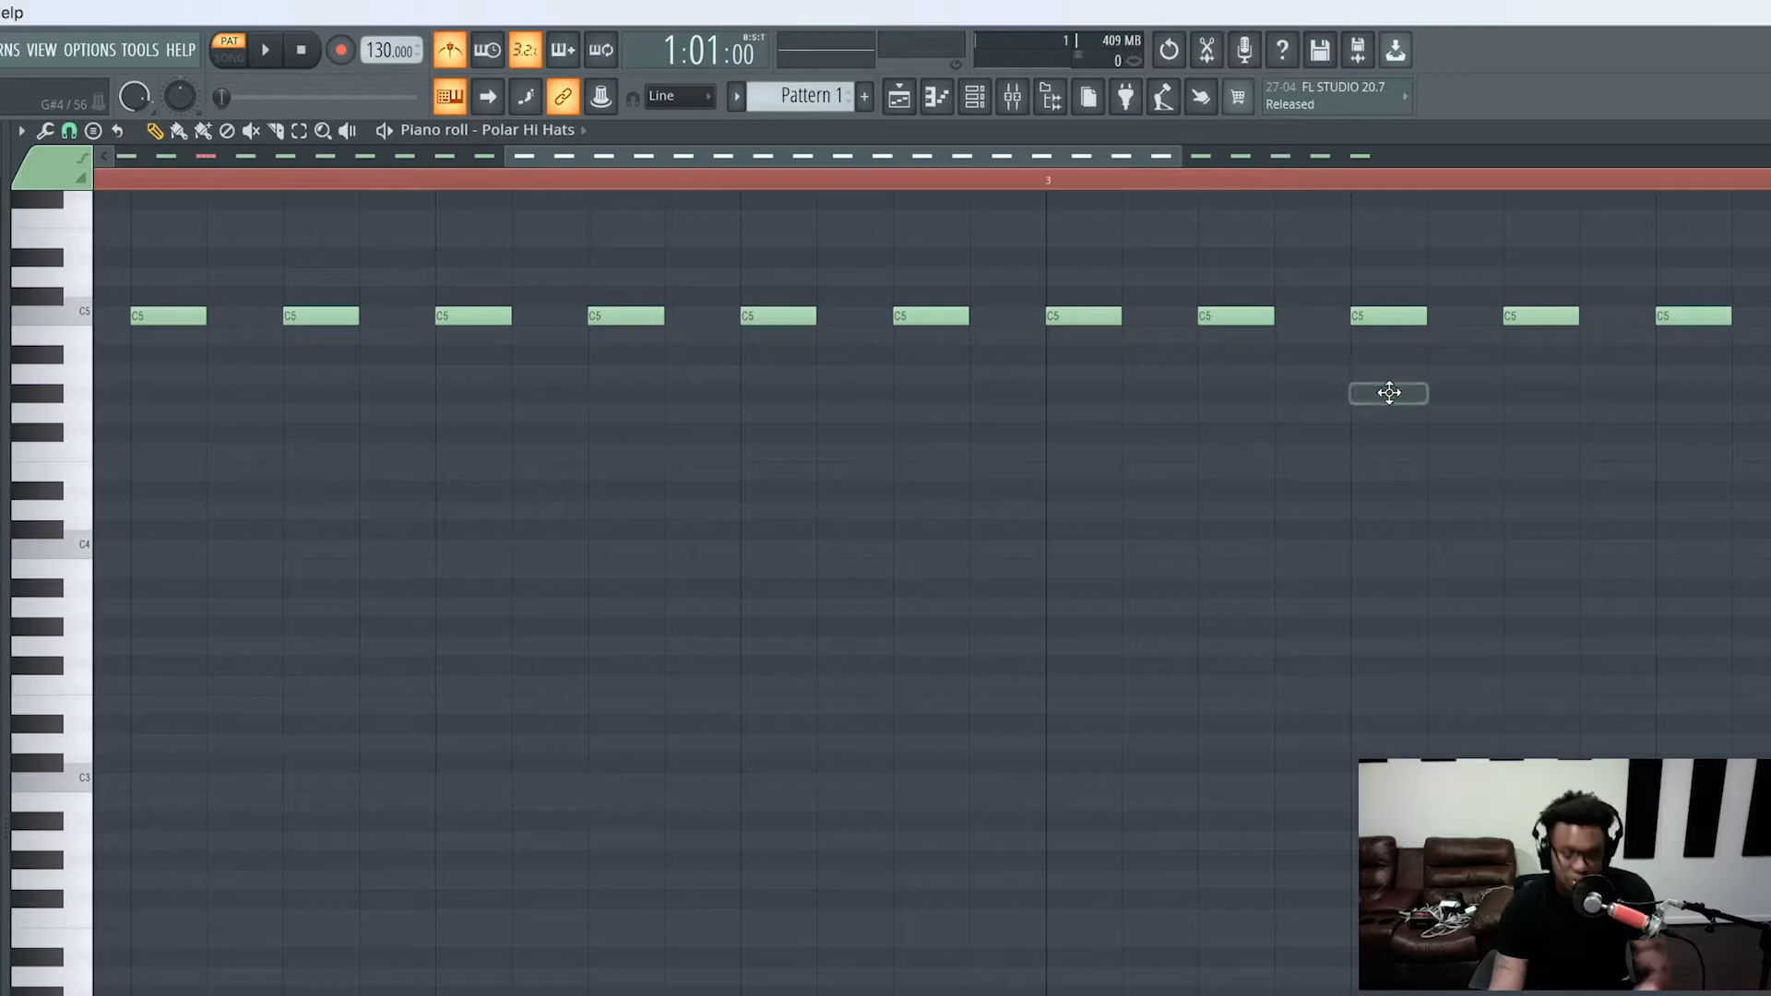
{"action": "left_click_drag", "start_coordinate": [1403, 402], "coordinate": [1401, 312]}
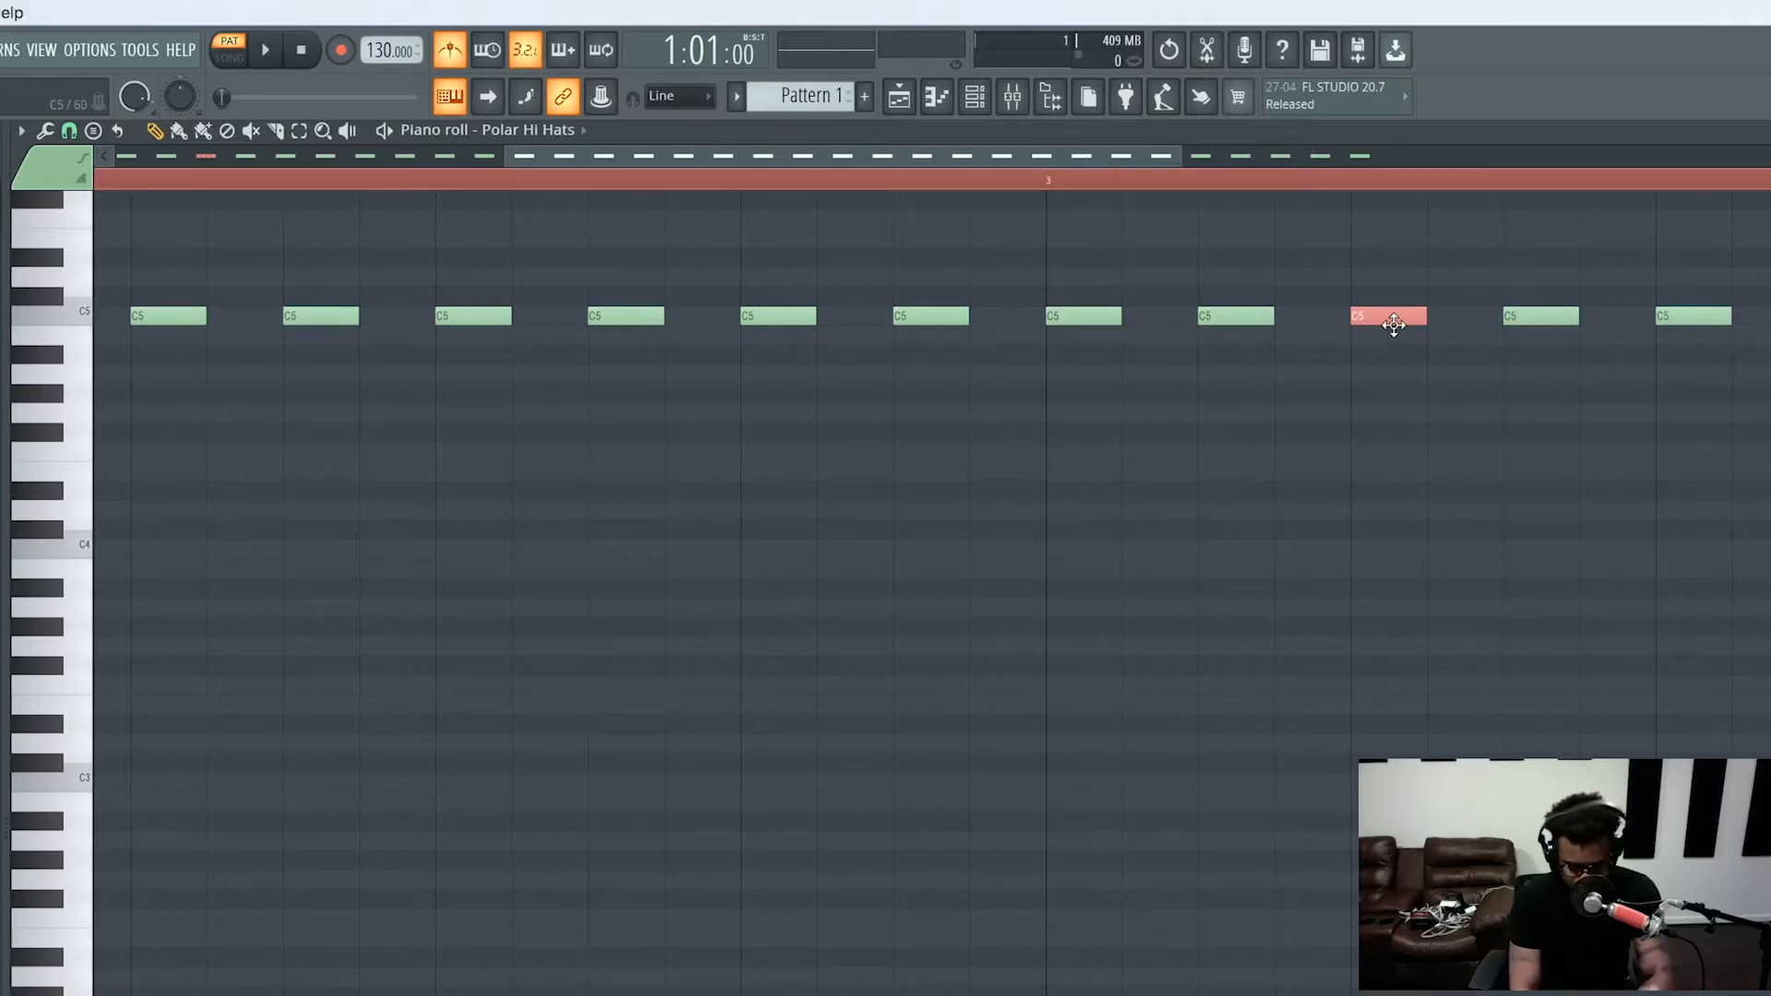
{"action": "key", "text": "alt+u"}
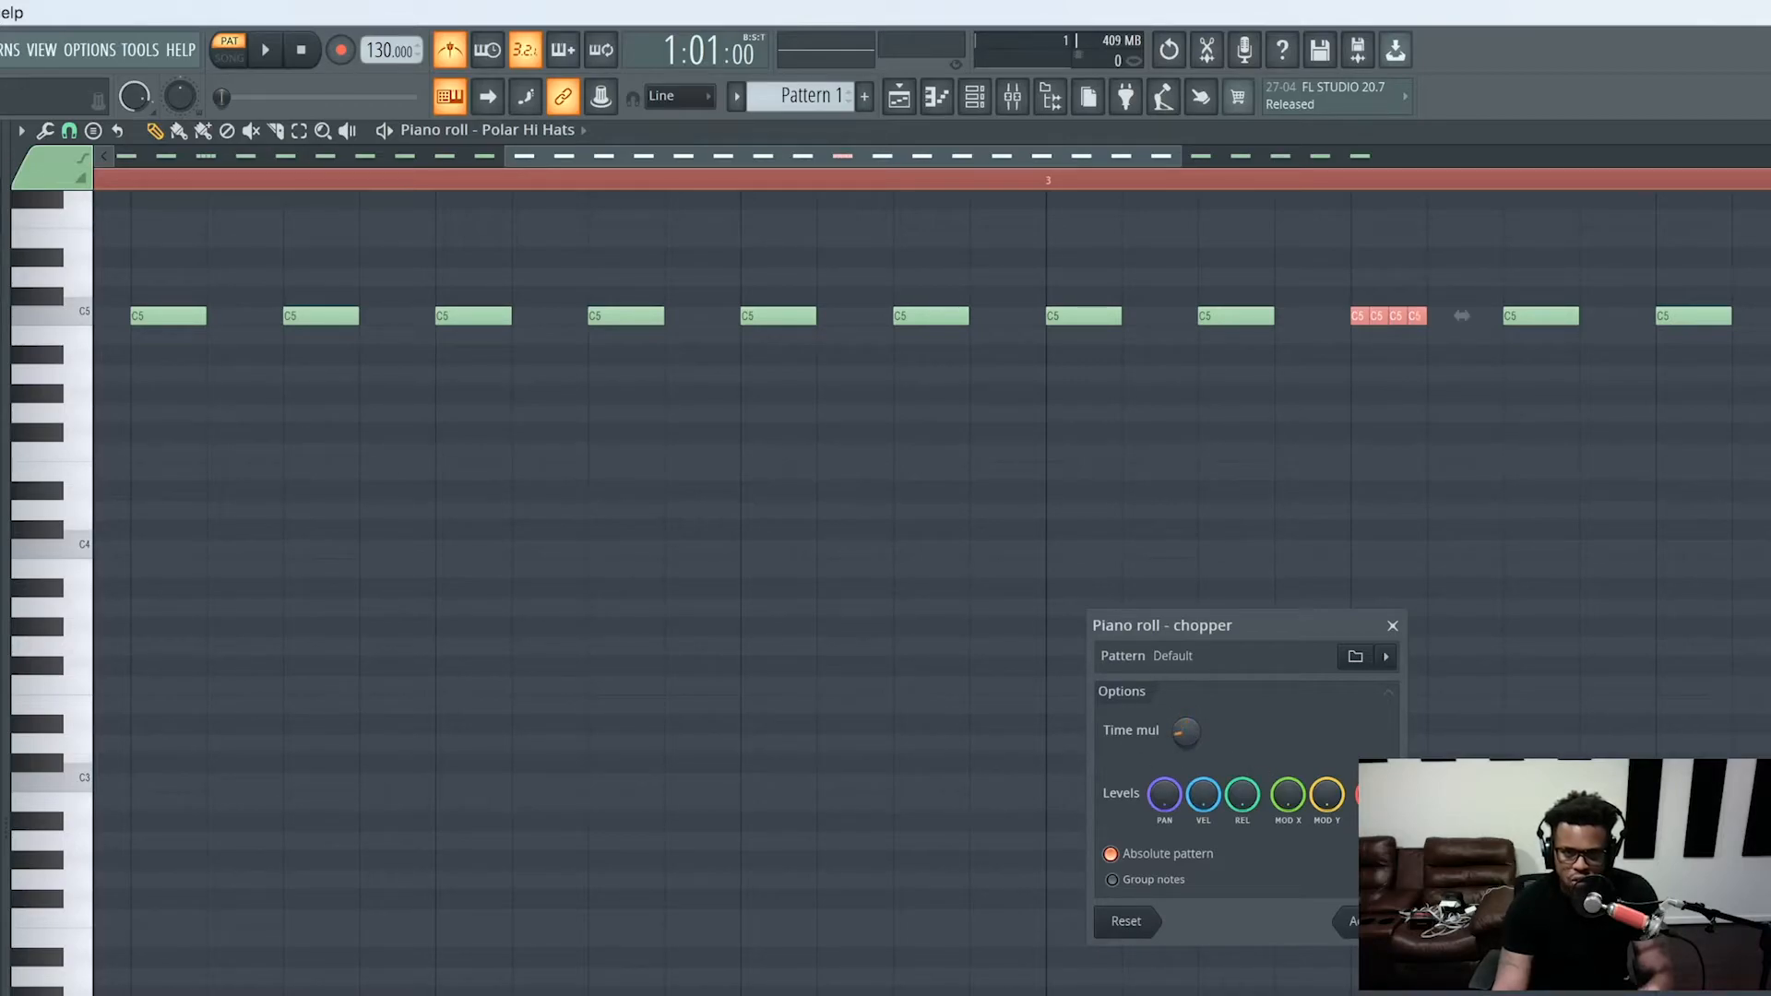
{"action": "left_click", "coordinate": [1133, 913]}
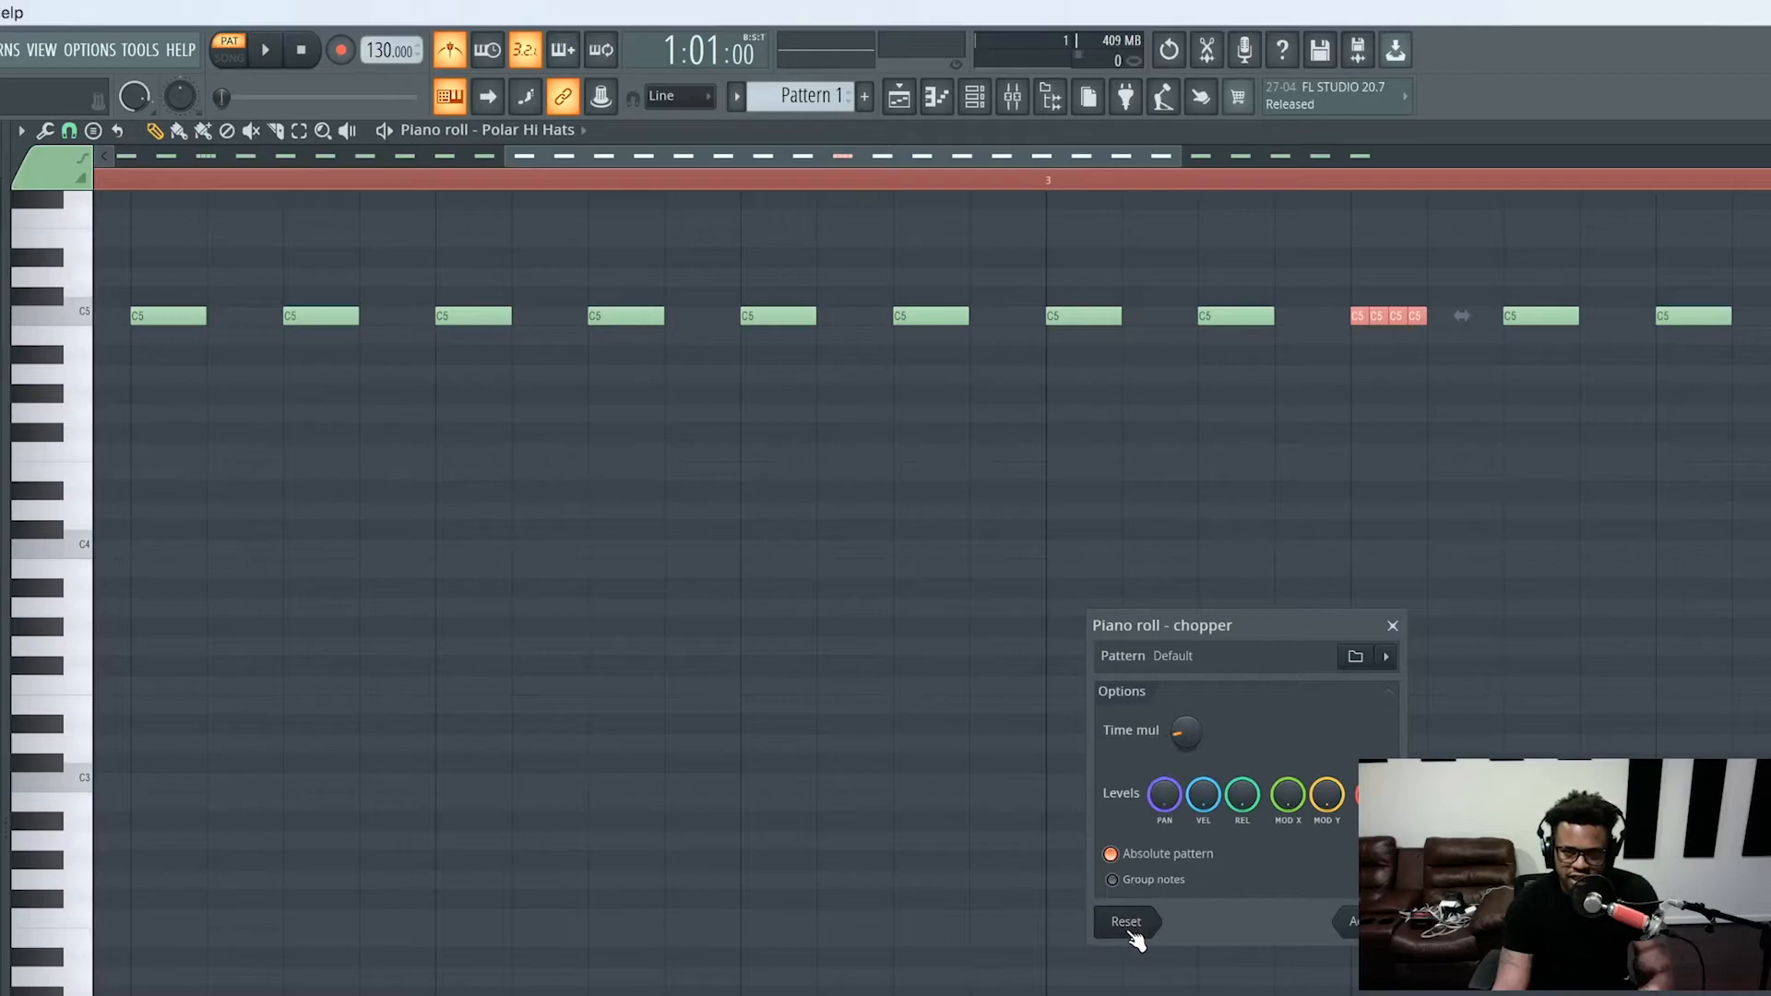
{"action": "mouse_move", "coordinate": [1183, 728]}
{"action": "left_mouse_down"}
{"action": "mouse_move", "coordinate": [1183, 775]}
{"action": "mouse_move", "coordinate": [1185, 712]}
{"action": "left_mouse_up"}
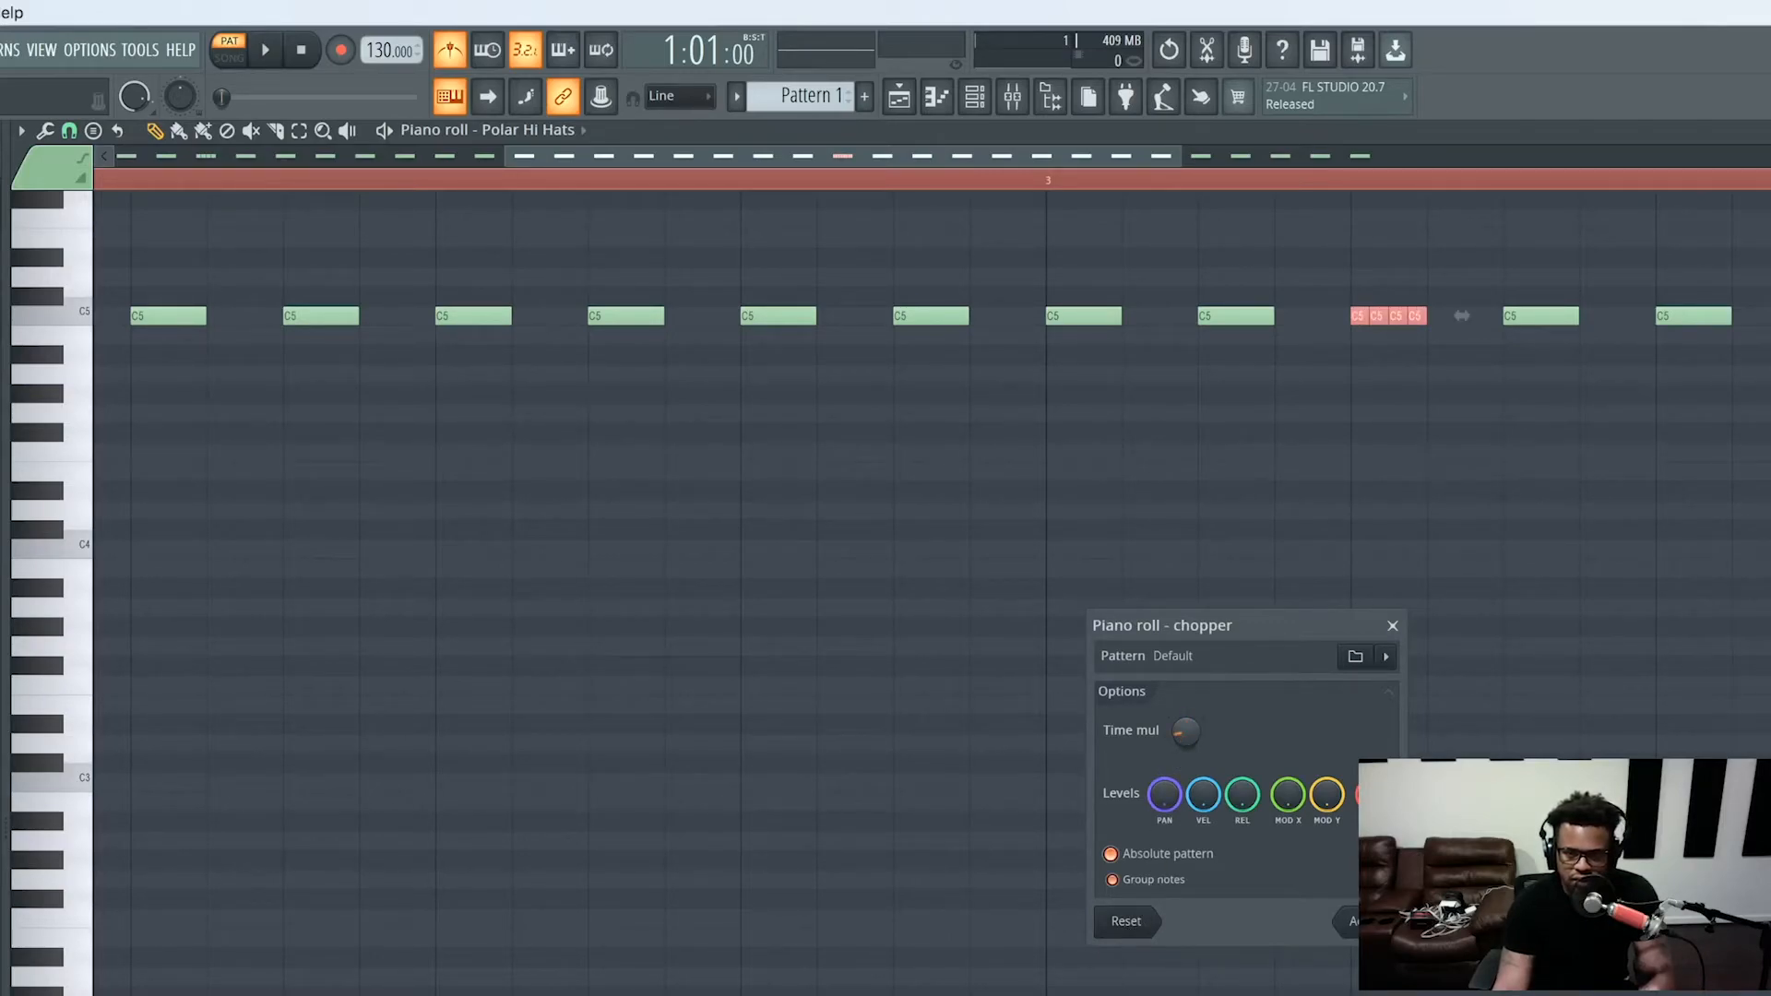
{"action": "left_click", "coordinate": [1369, 922]}
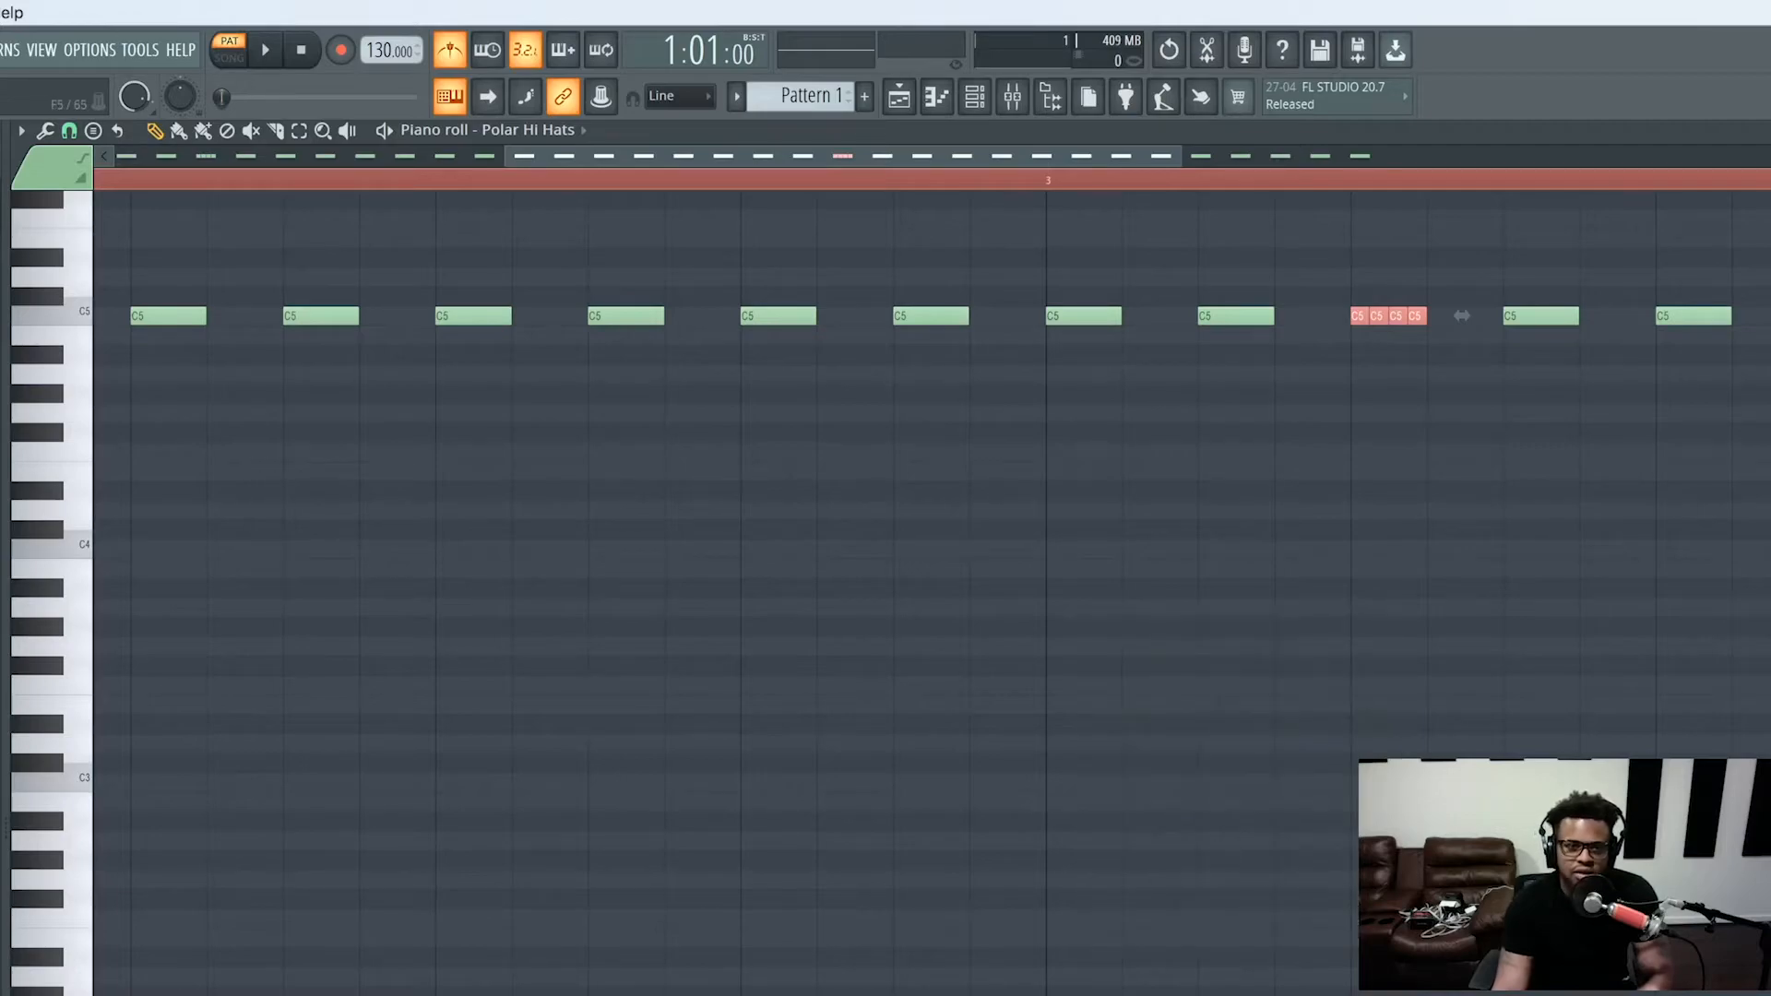
{"action": "key", "text": "space"}
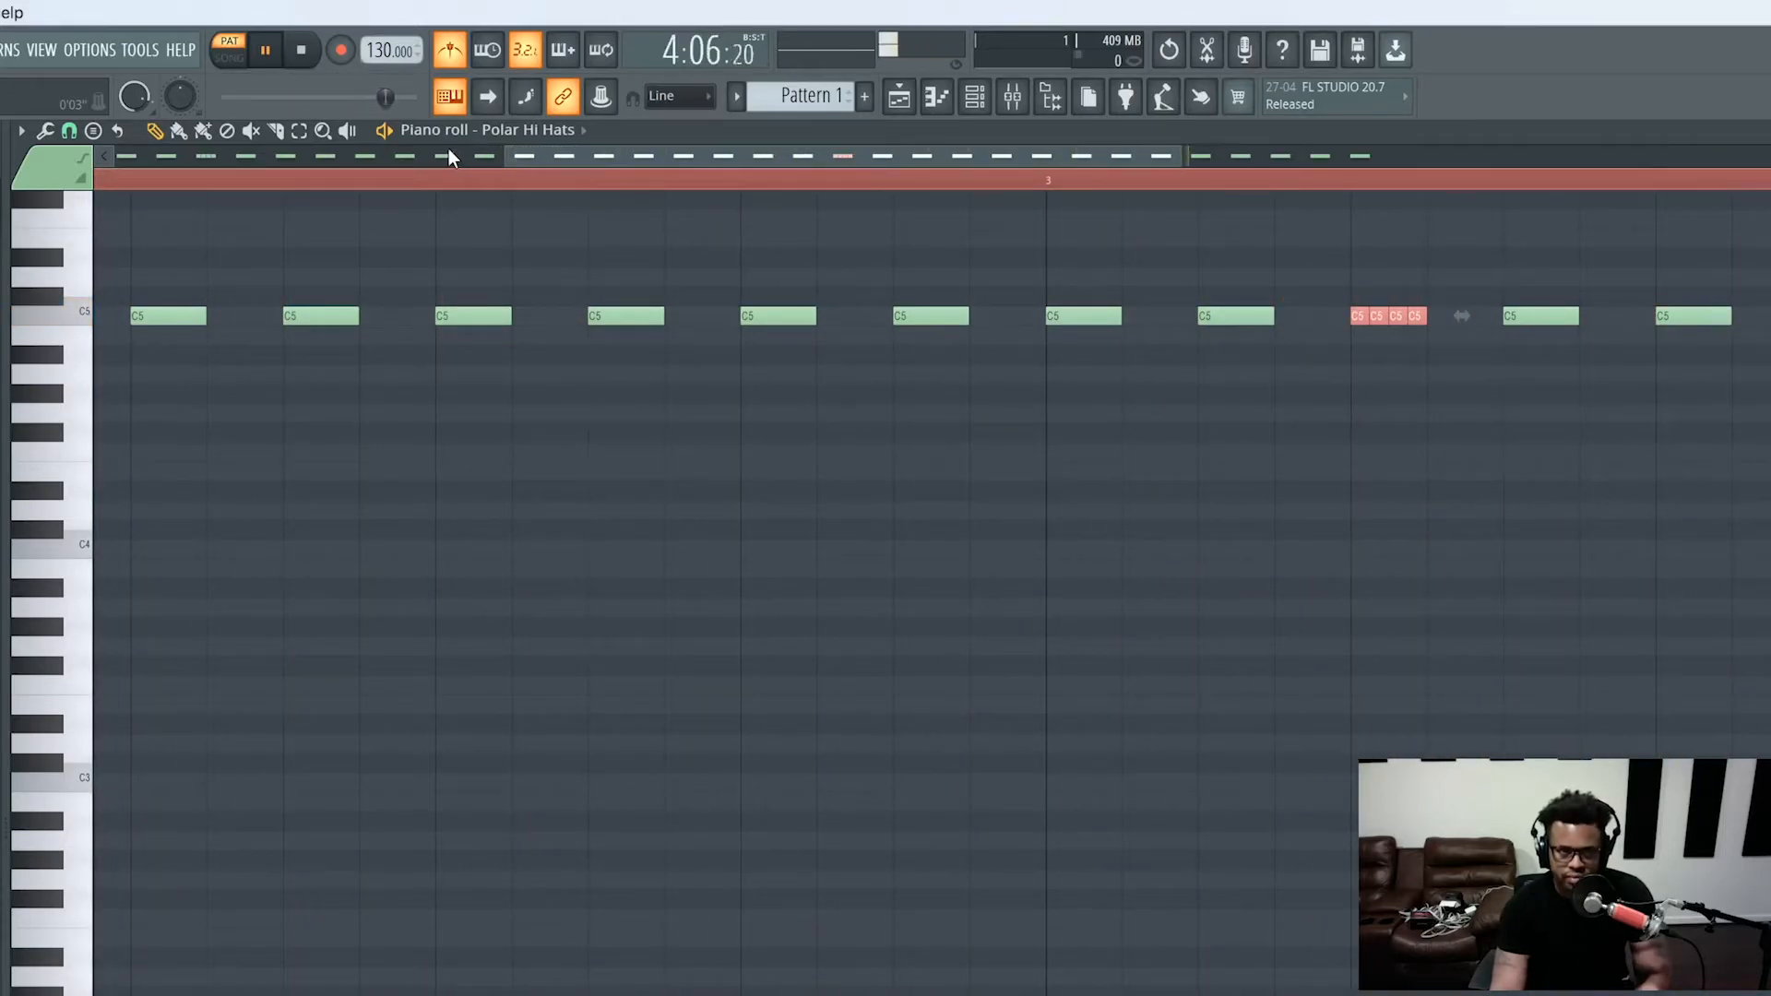
{"action": "key", "text": "space"}
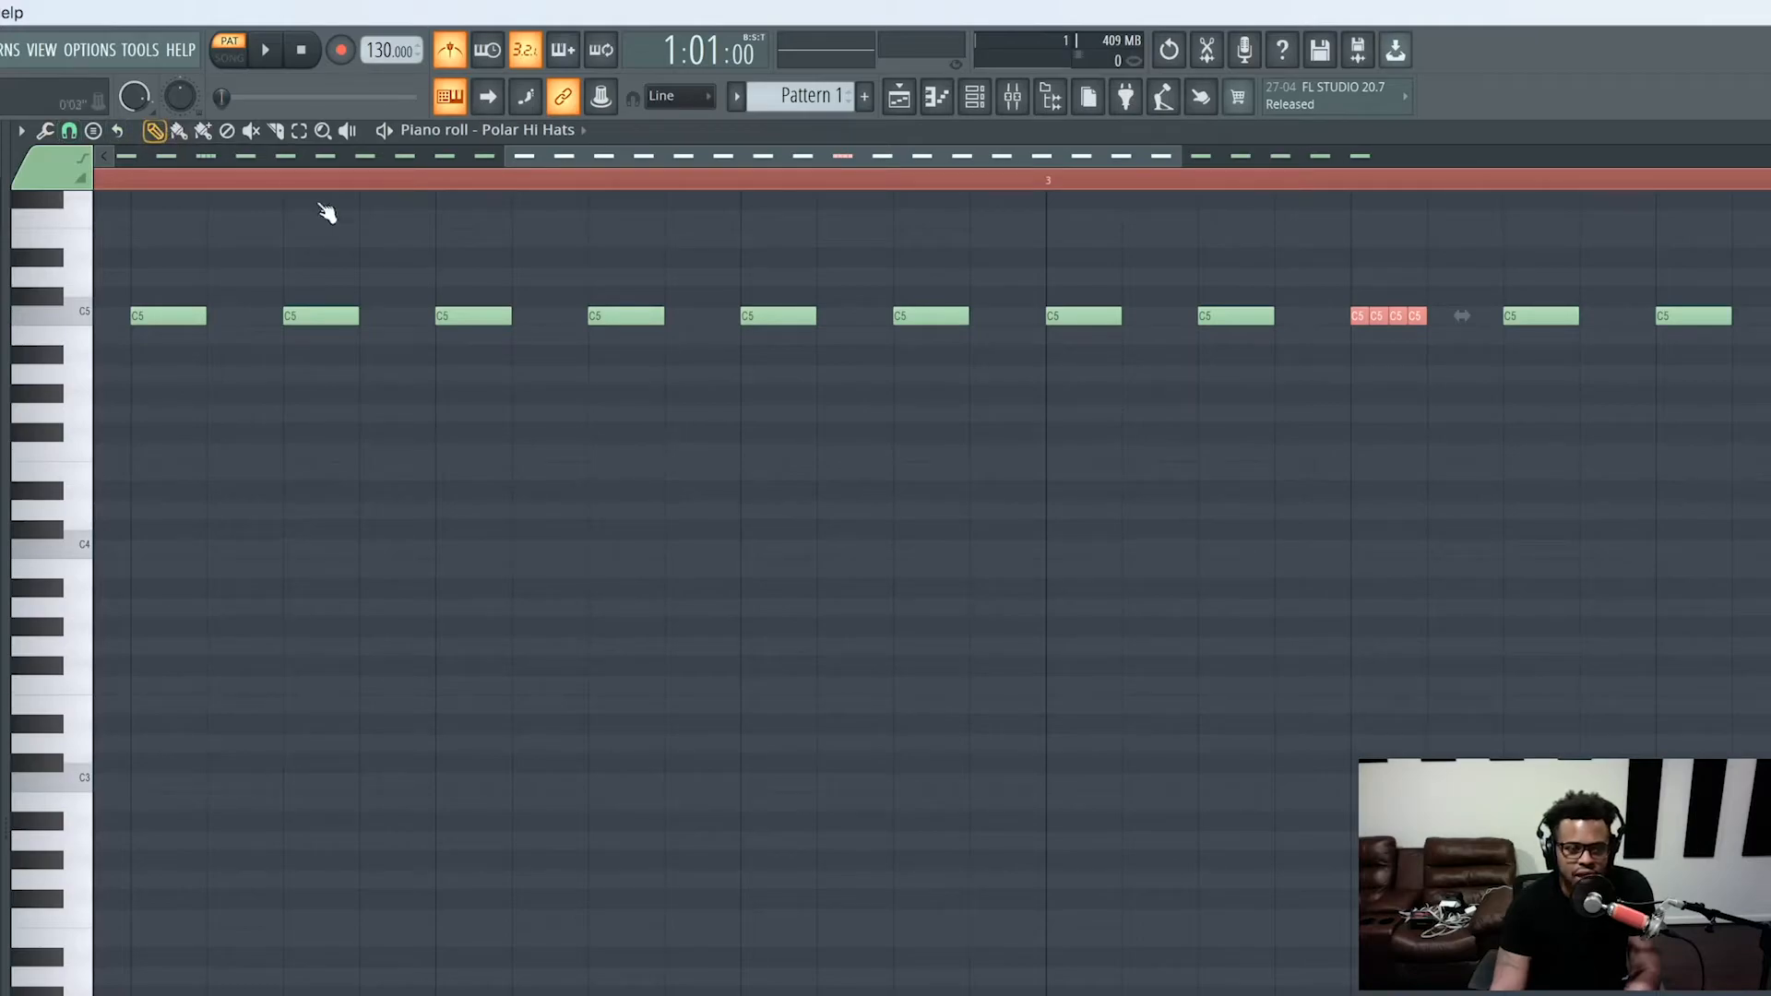
Add a one-step C5 hi-hat between the fourth and fifth hits of bar 1, and play back the pattern
{"action": "left_click_drag", "start_coordinate": [739, 154], "coordinate": [350, 155]}
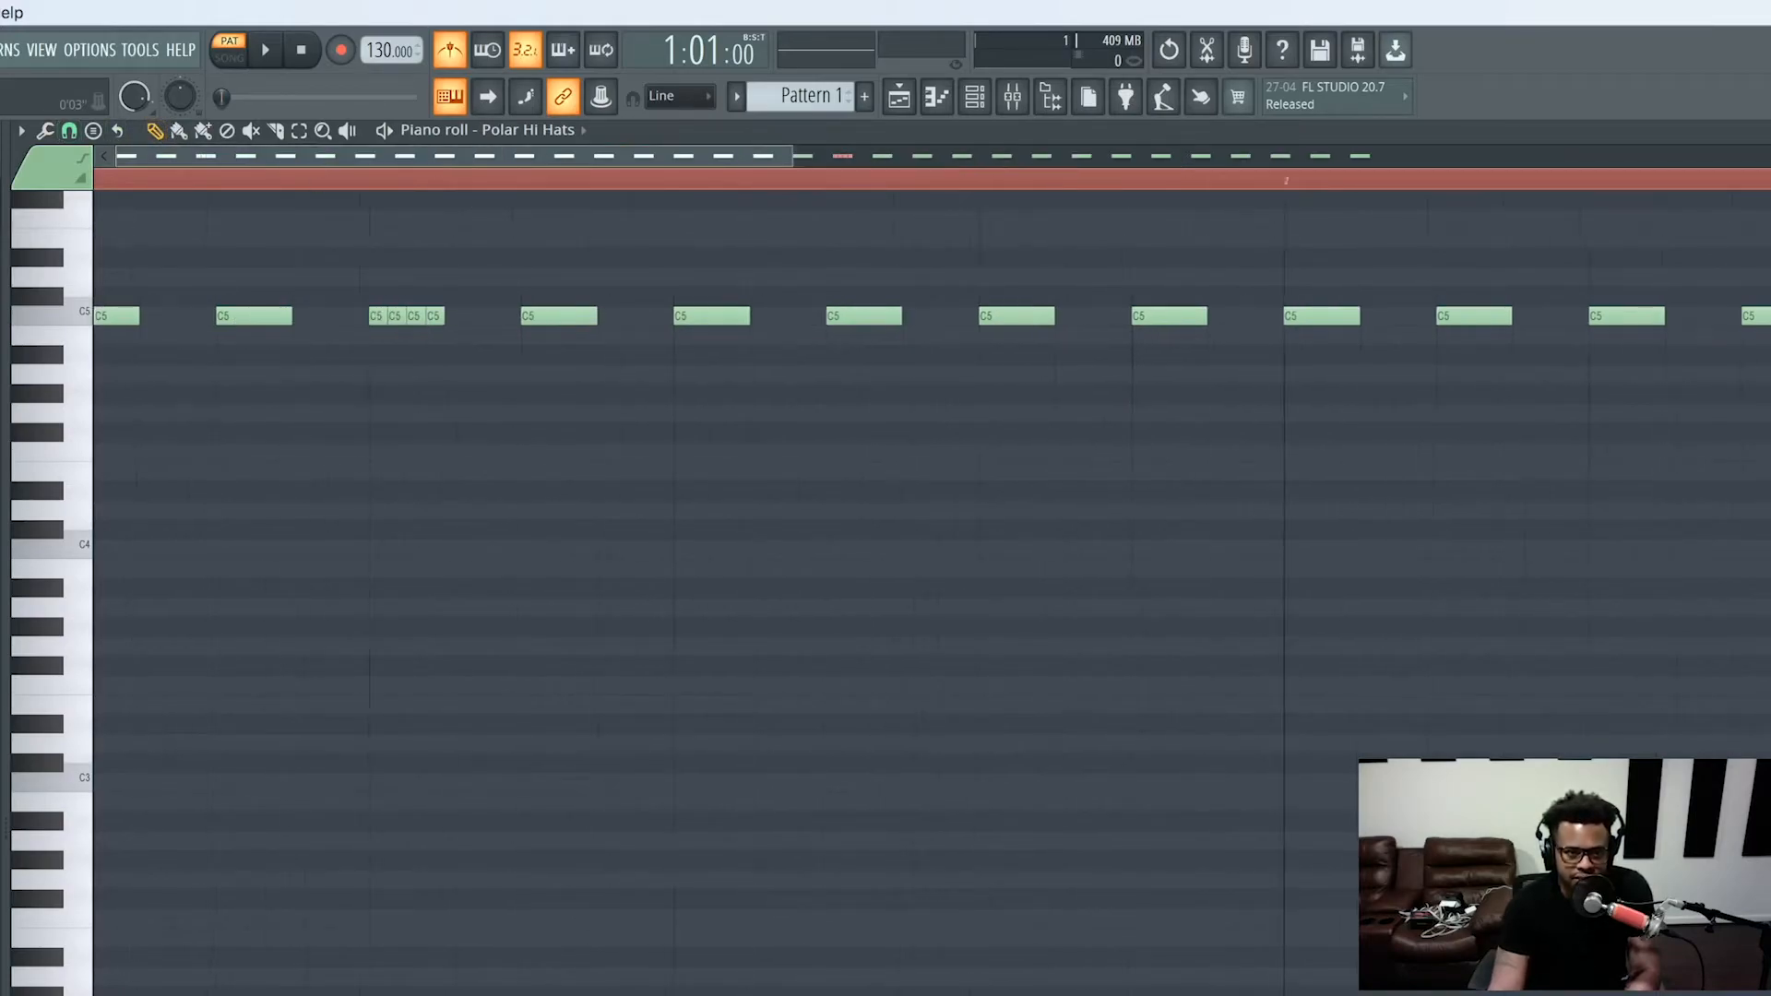
{"action": "key", "text": "space"}
{"action": "left_click", "coordinate": [656, 322]}
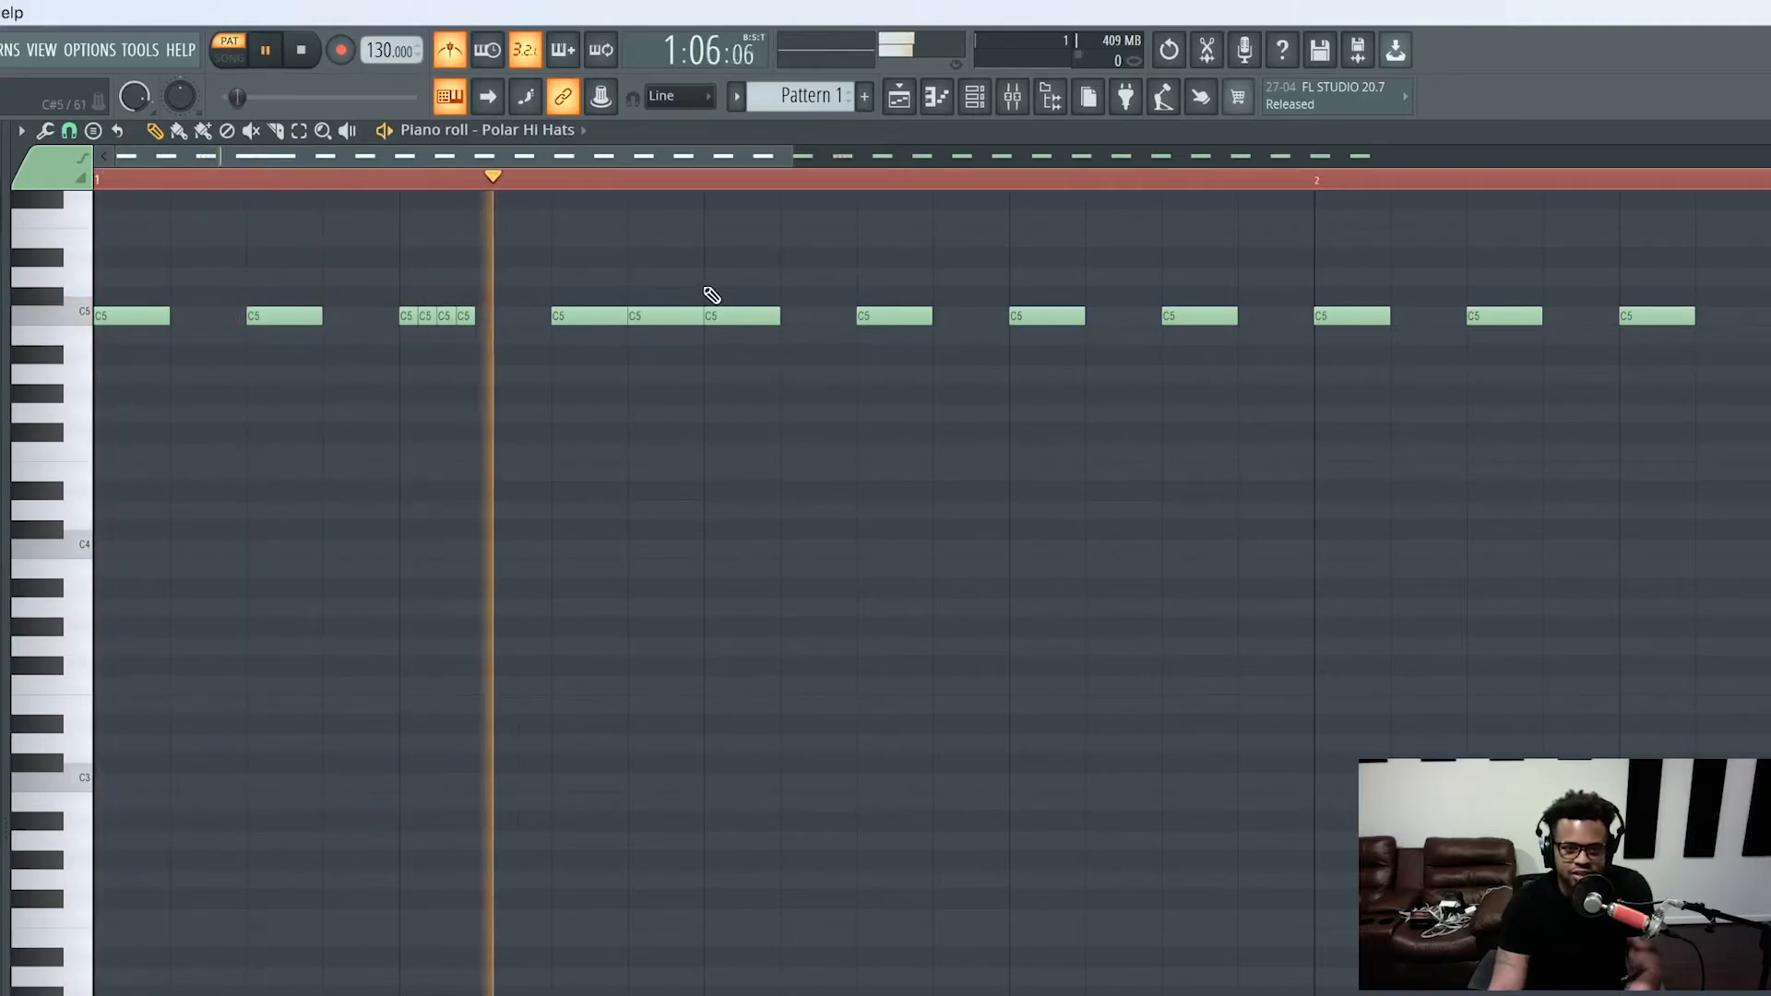
{"action": "key", "text": "space"}
{"action": "key", "text": "space"}
{"action": "key", "text": "space"}
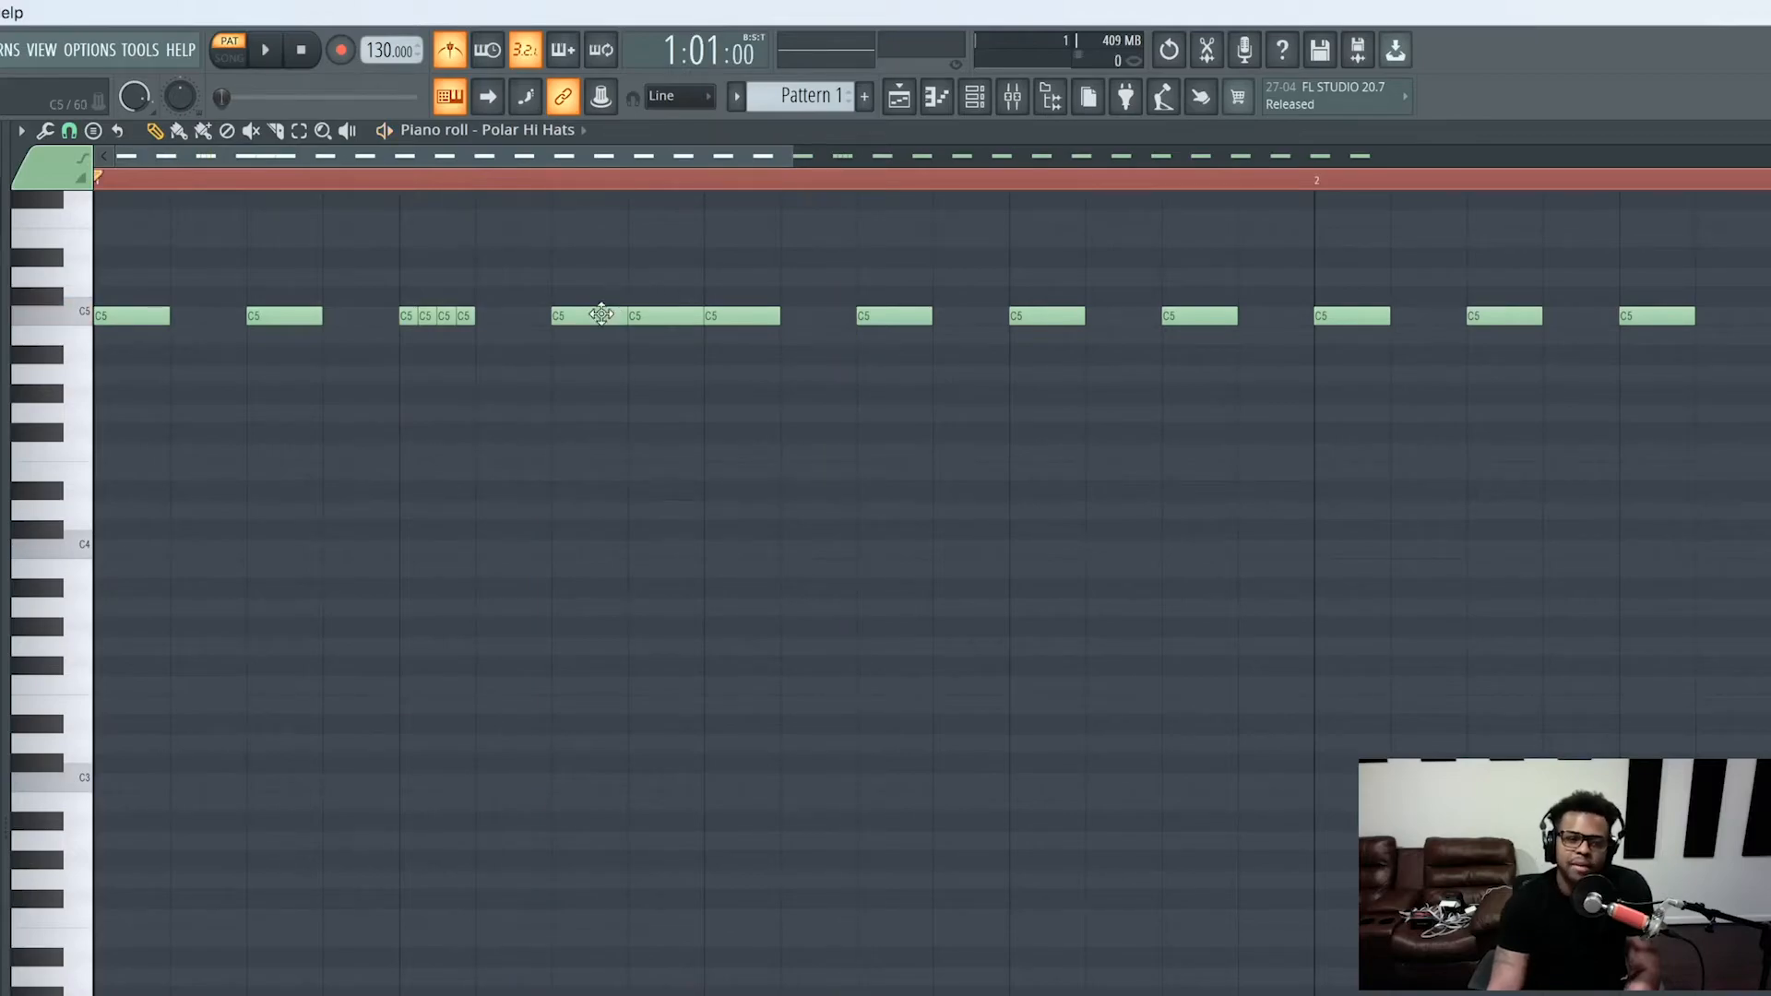
Replace the four-slice roll on the third hi-hat of bar 1 with a single C5 note about one and a quarter steps long
{"action": "left_click_drag", "start_coordinate": [481, 325], "coordinate": [381, 285]}
{"action": "key", "text": "alt+u"}
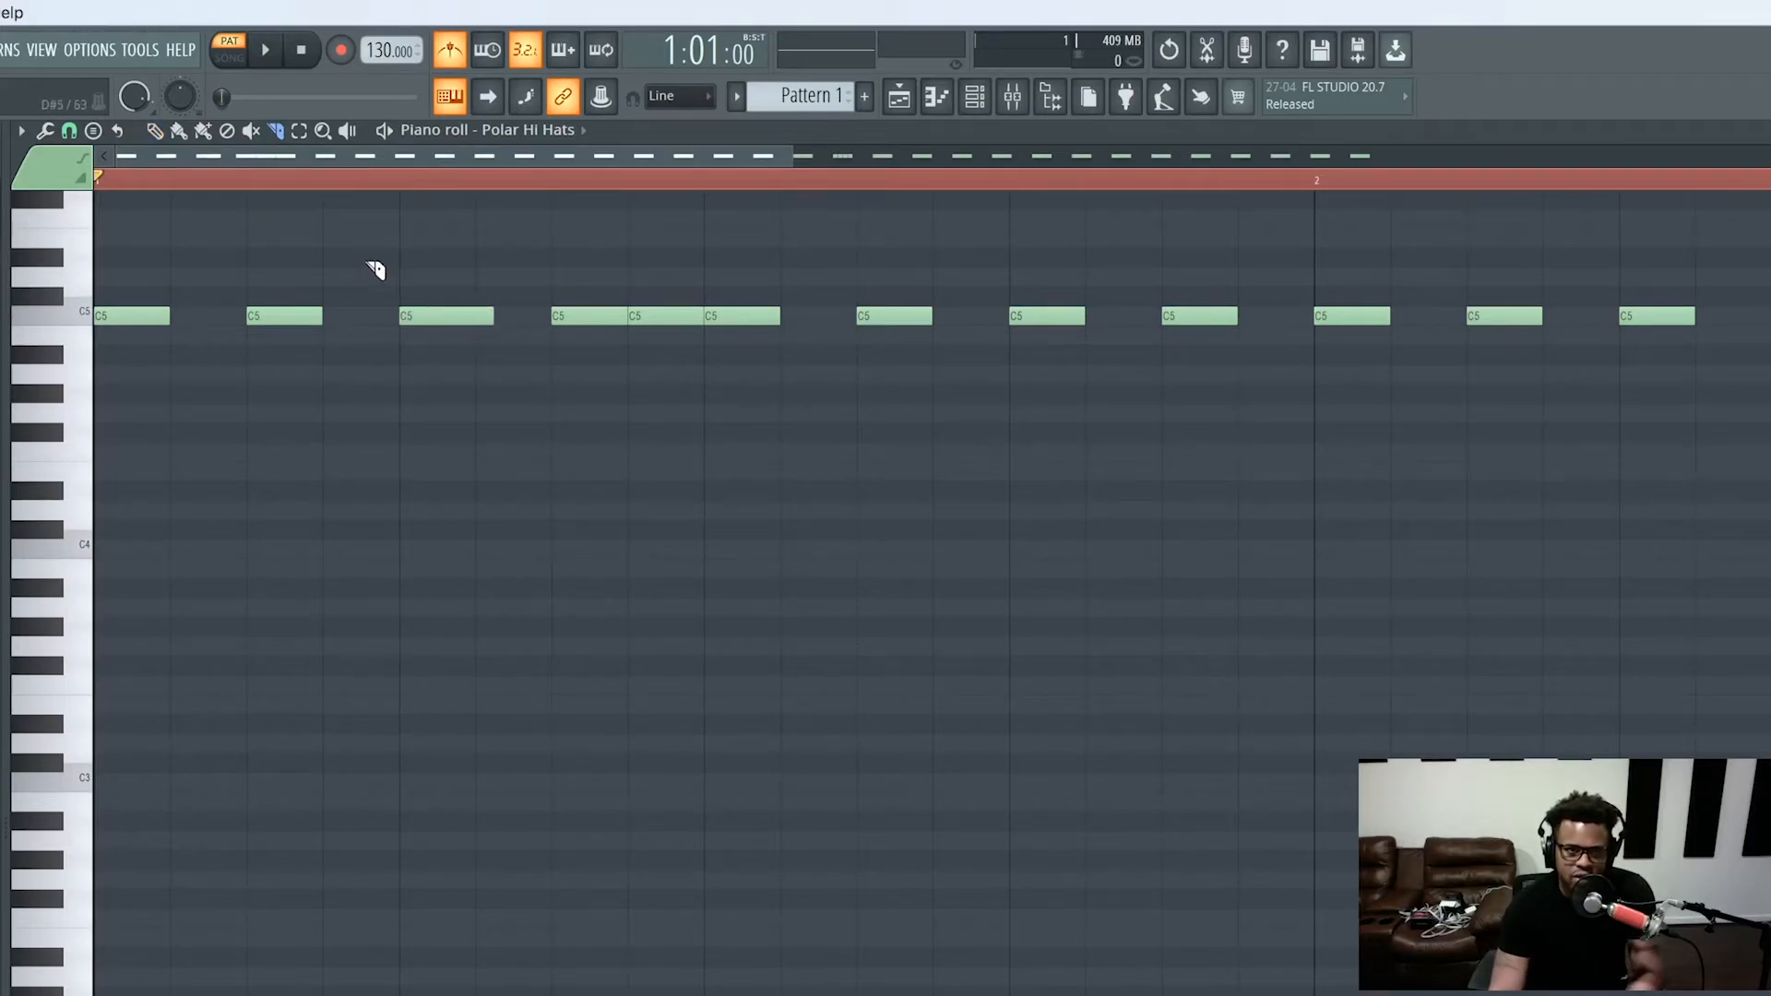
{"action": "key", "text": "ctrl+z"}
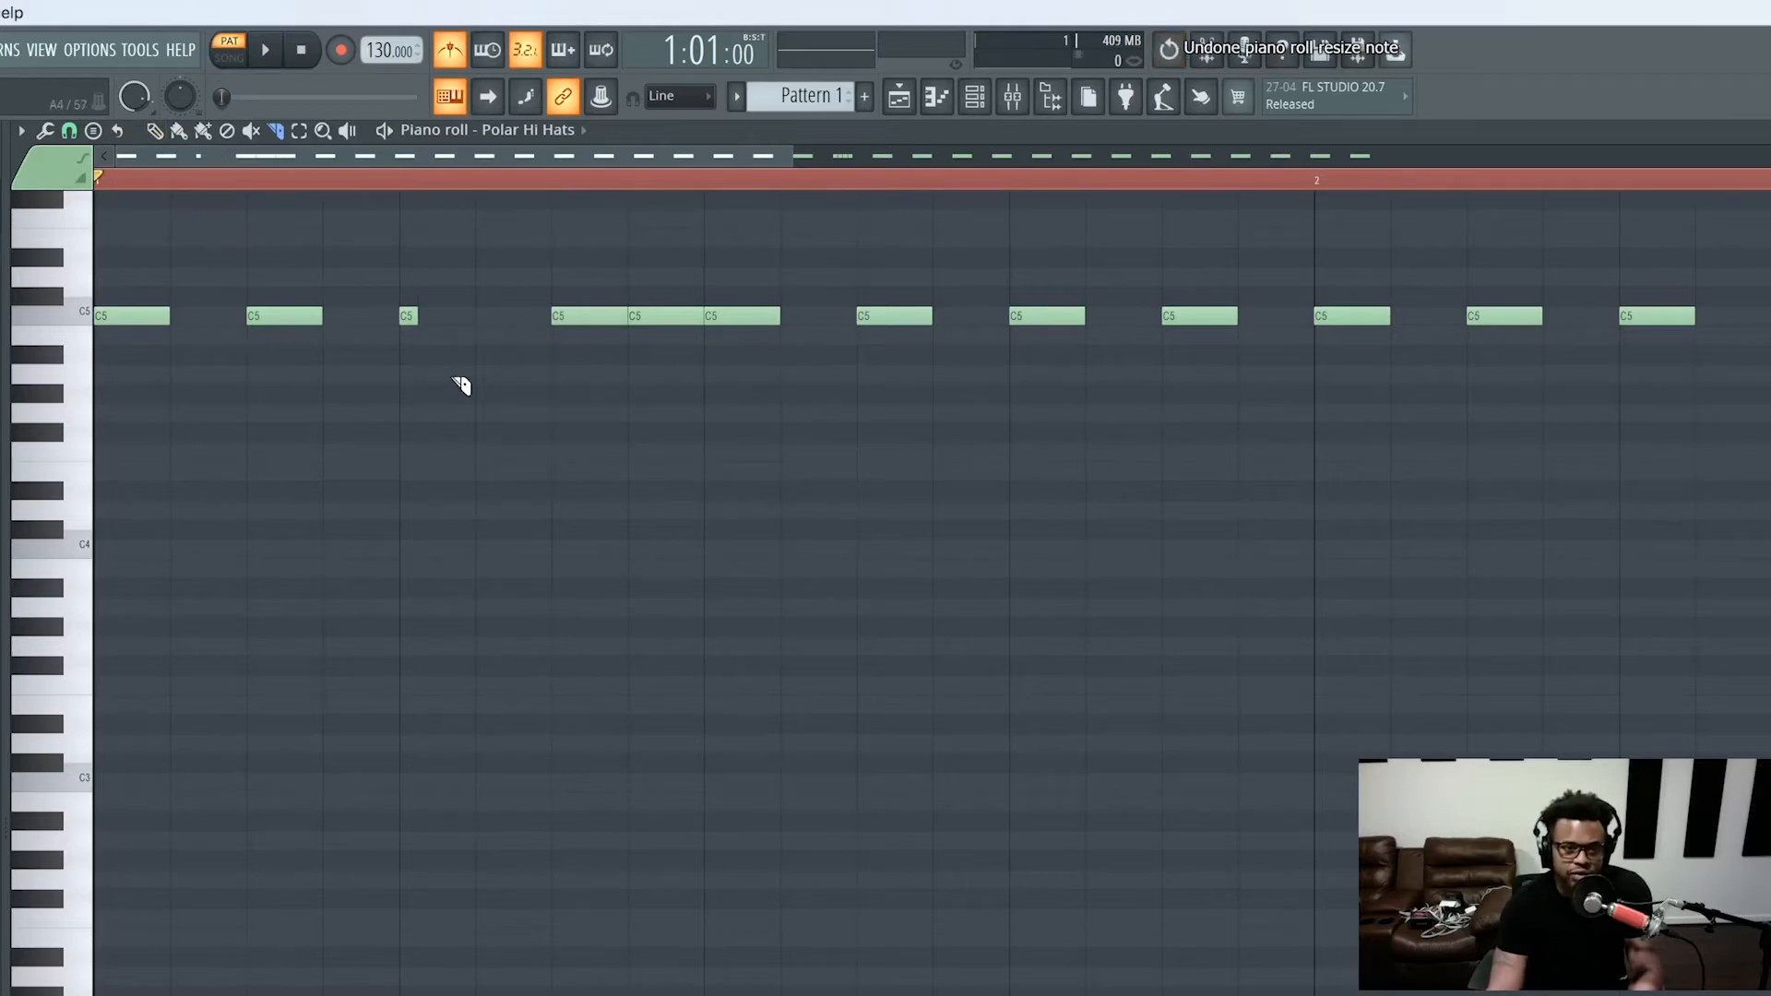
{"action": "left_click", "coordinate": [155, 130]}
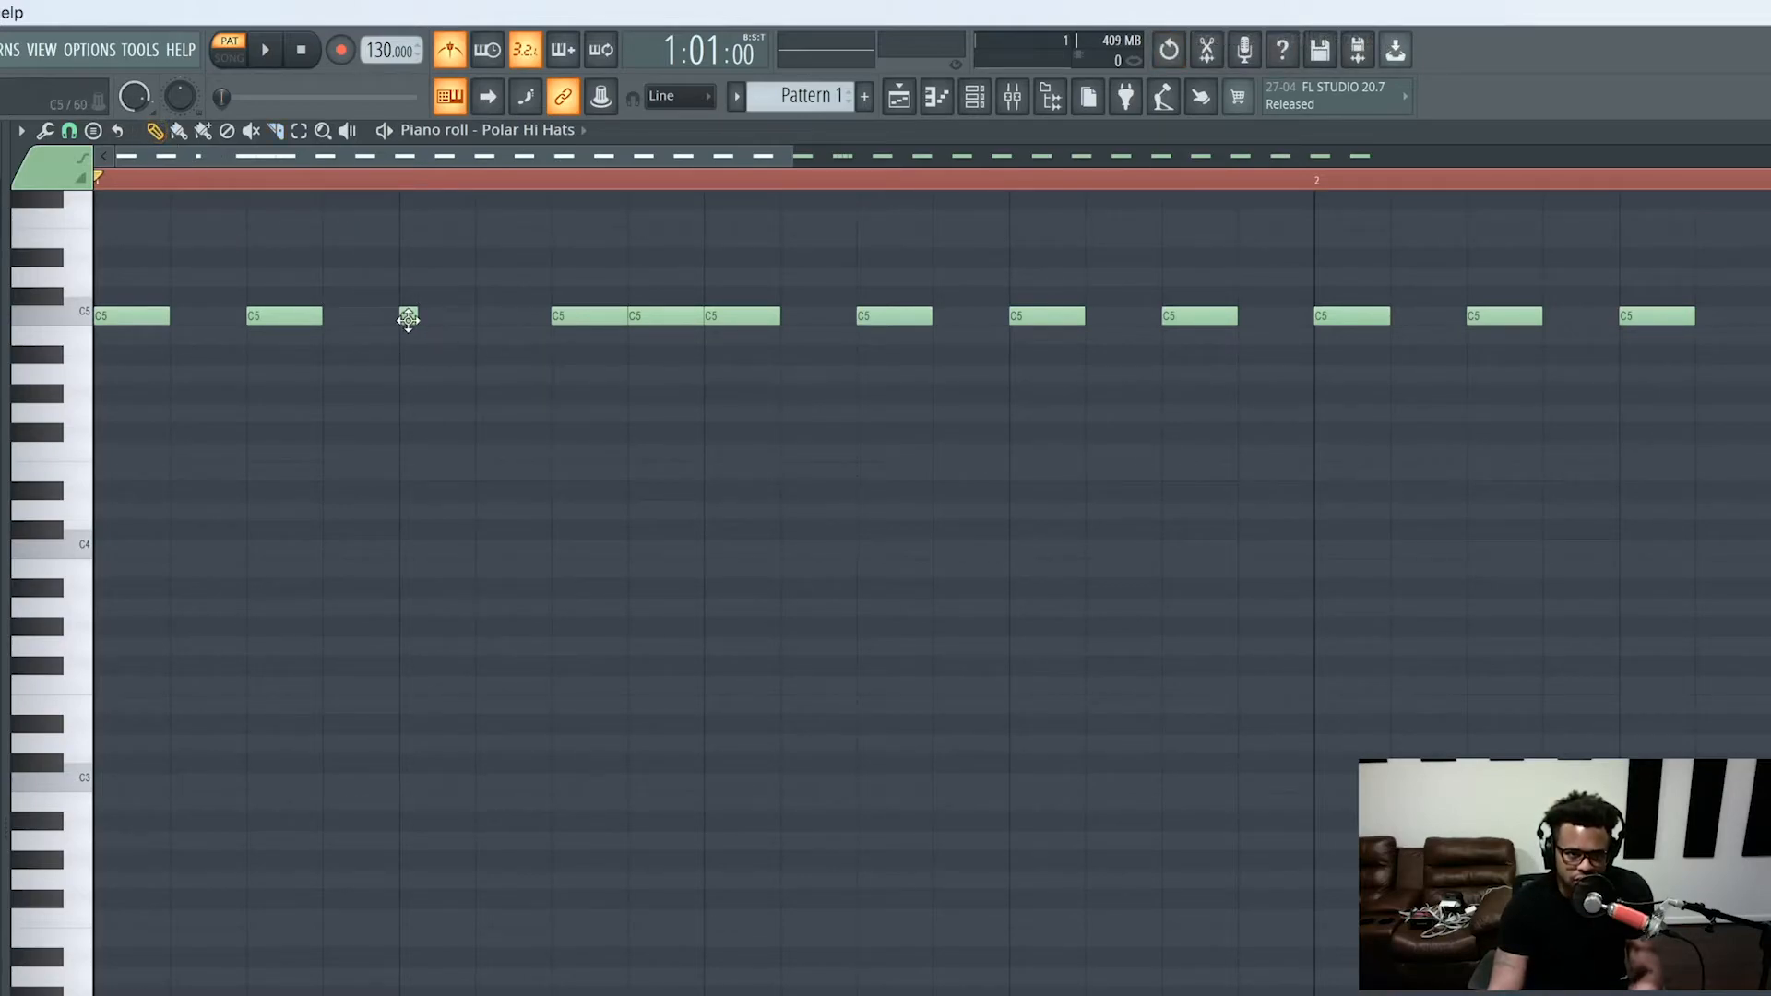
{"action": "left_click_drag", "start_coordinate": [417, 315], "coordinate": [505, 314]}
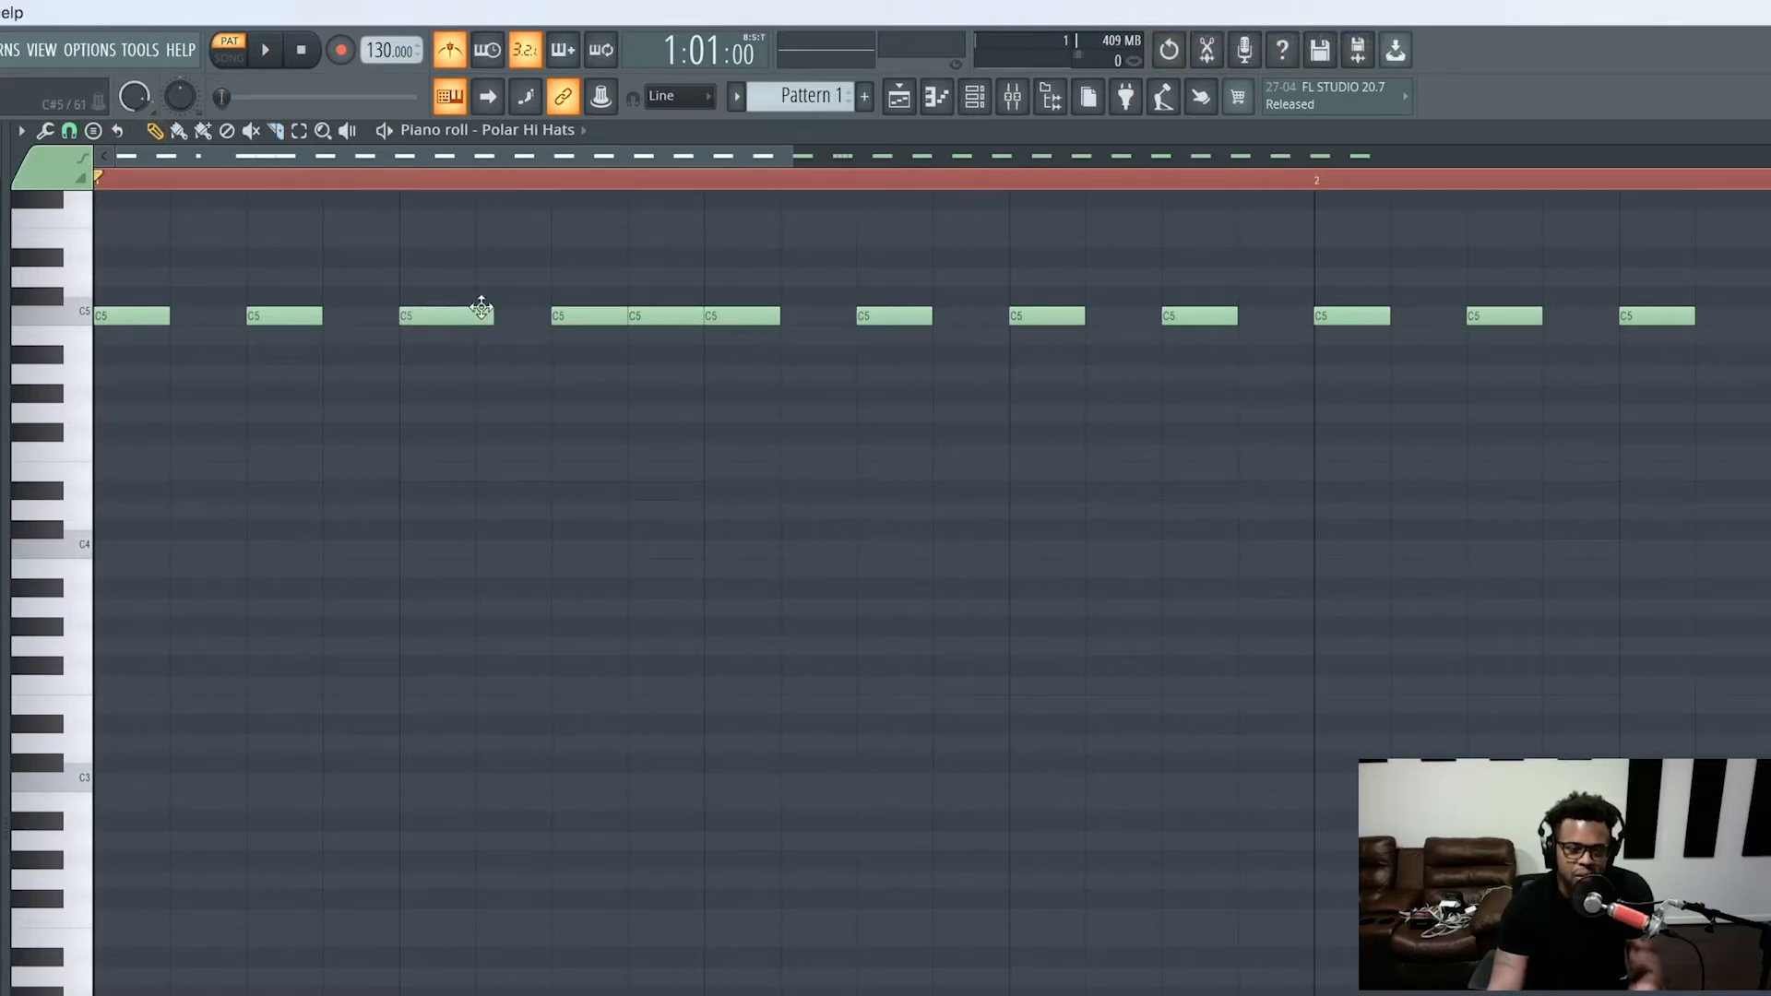
Slice the third hi-hat of bar 1 at the one-step line, delete the leftover piece, and play back the pattern
{"action": "left_click", "coordinate": [277, 131]}
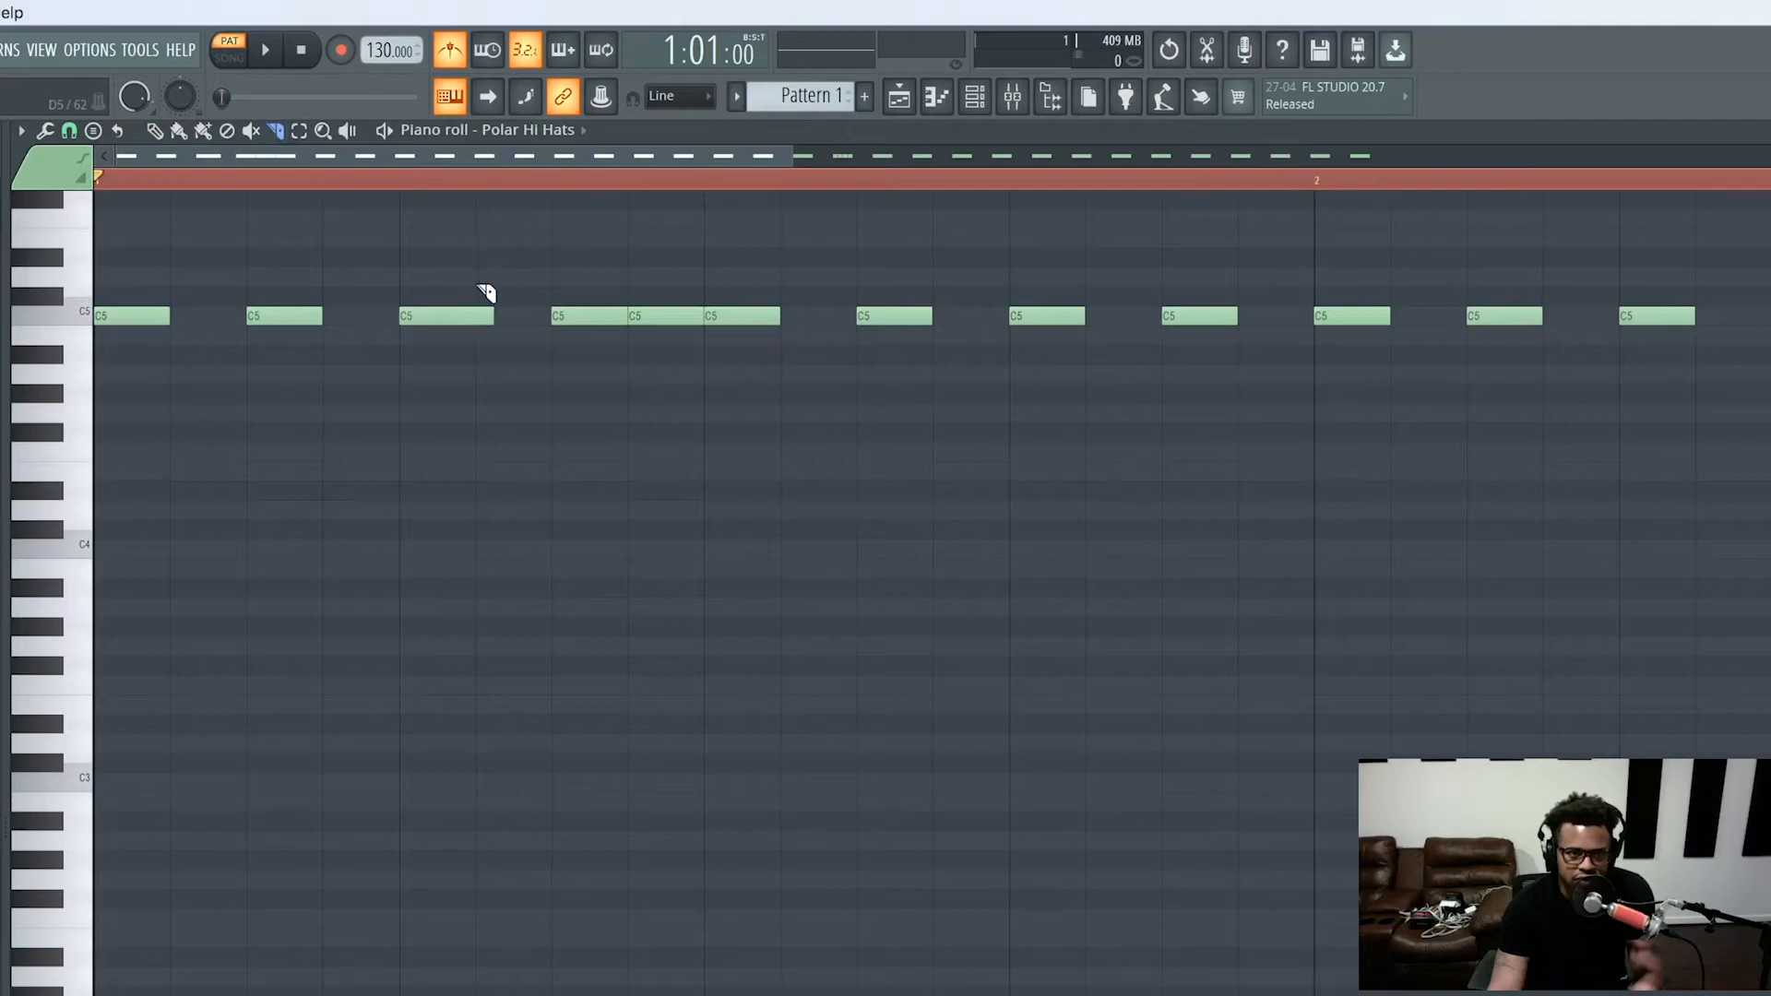
{"action": "left_click_drag", "start_coordinate": [476, 281], "coordinate": [476, 360]}
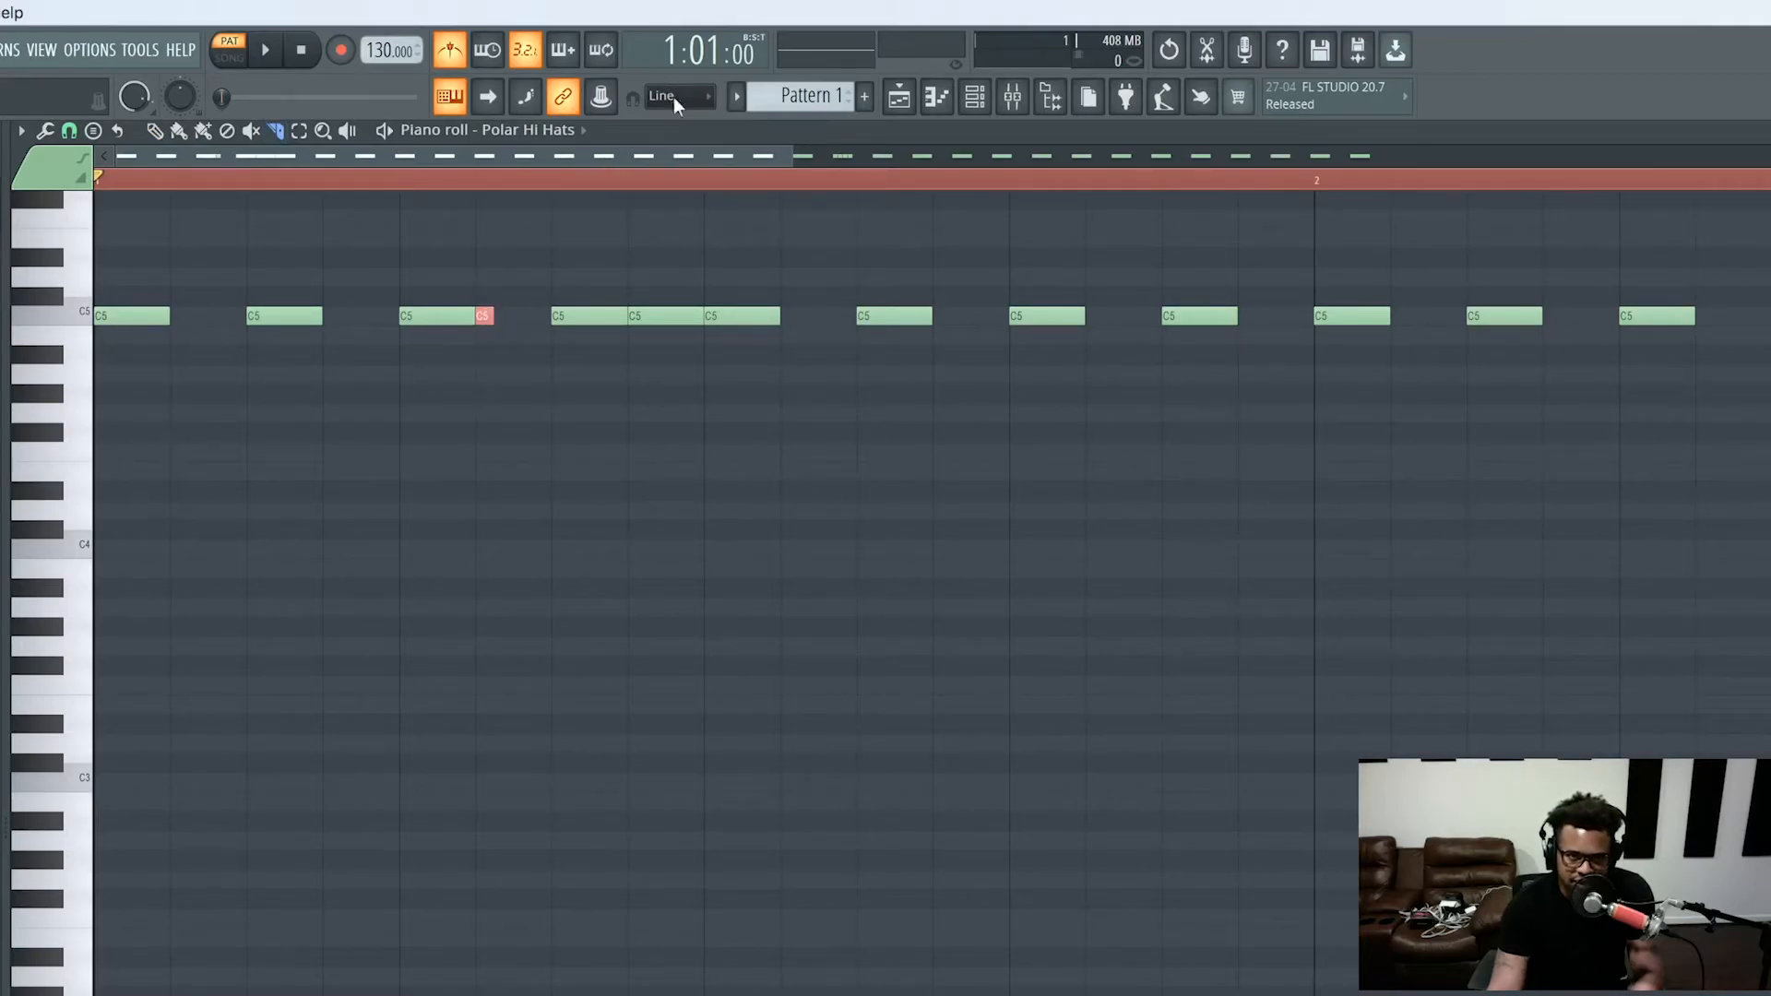
{"action": "left_click", "coordinate": [68, 132]}
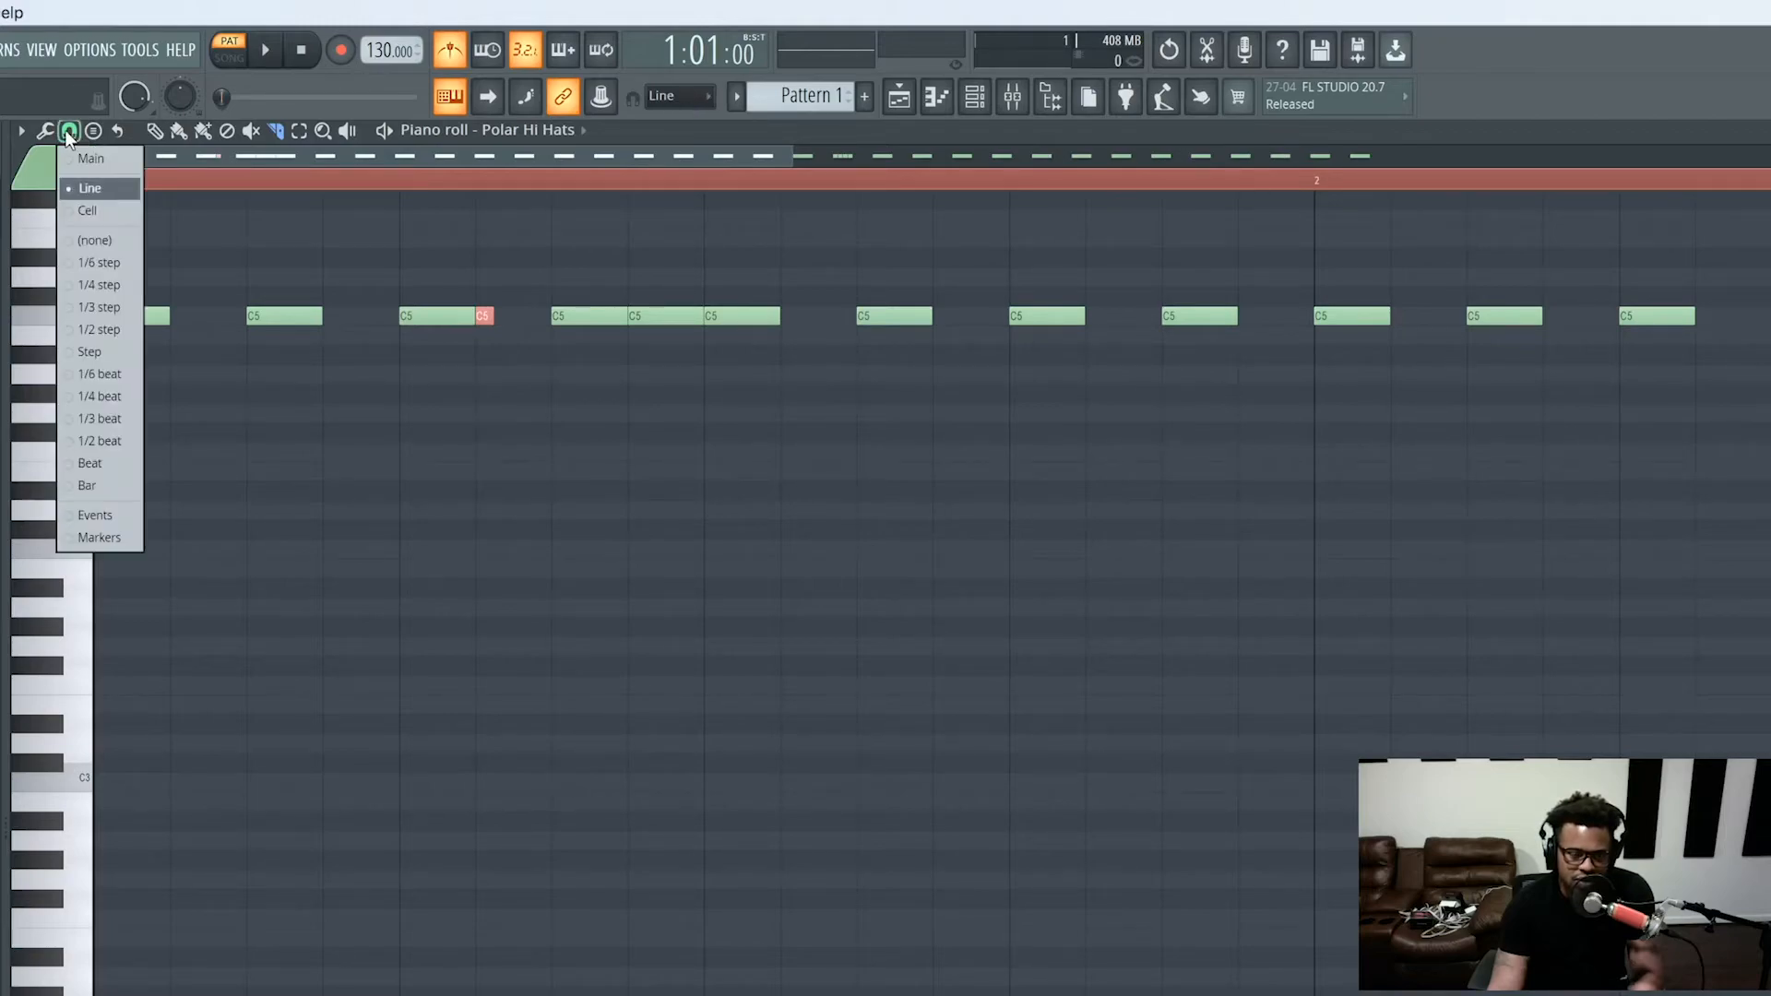
{"action": "left_click", "coordinate": [489, 299]}
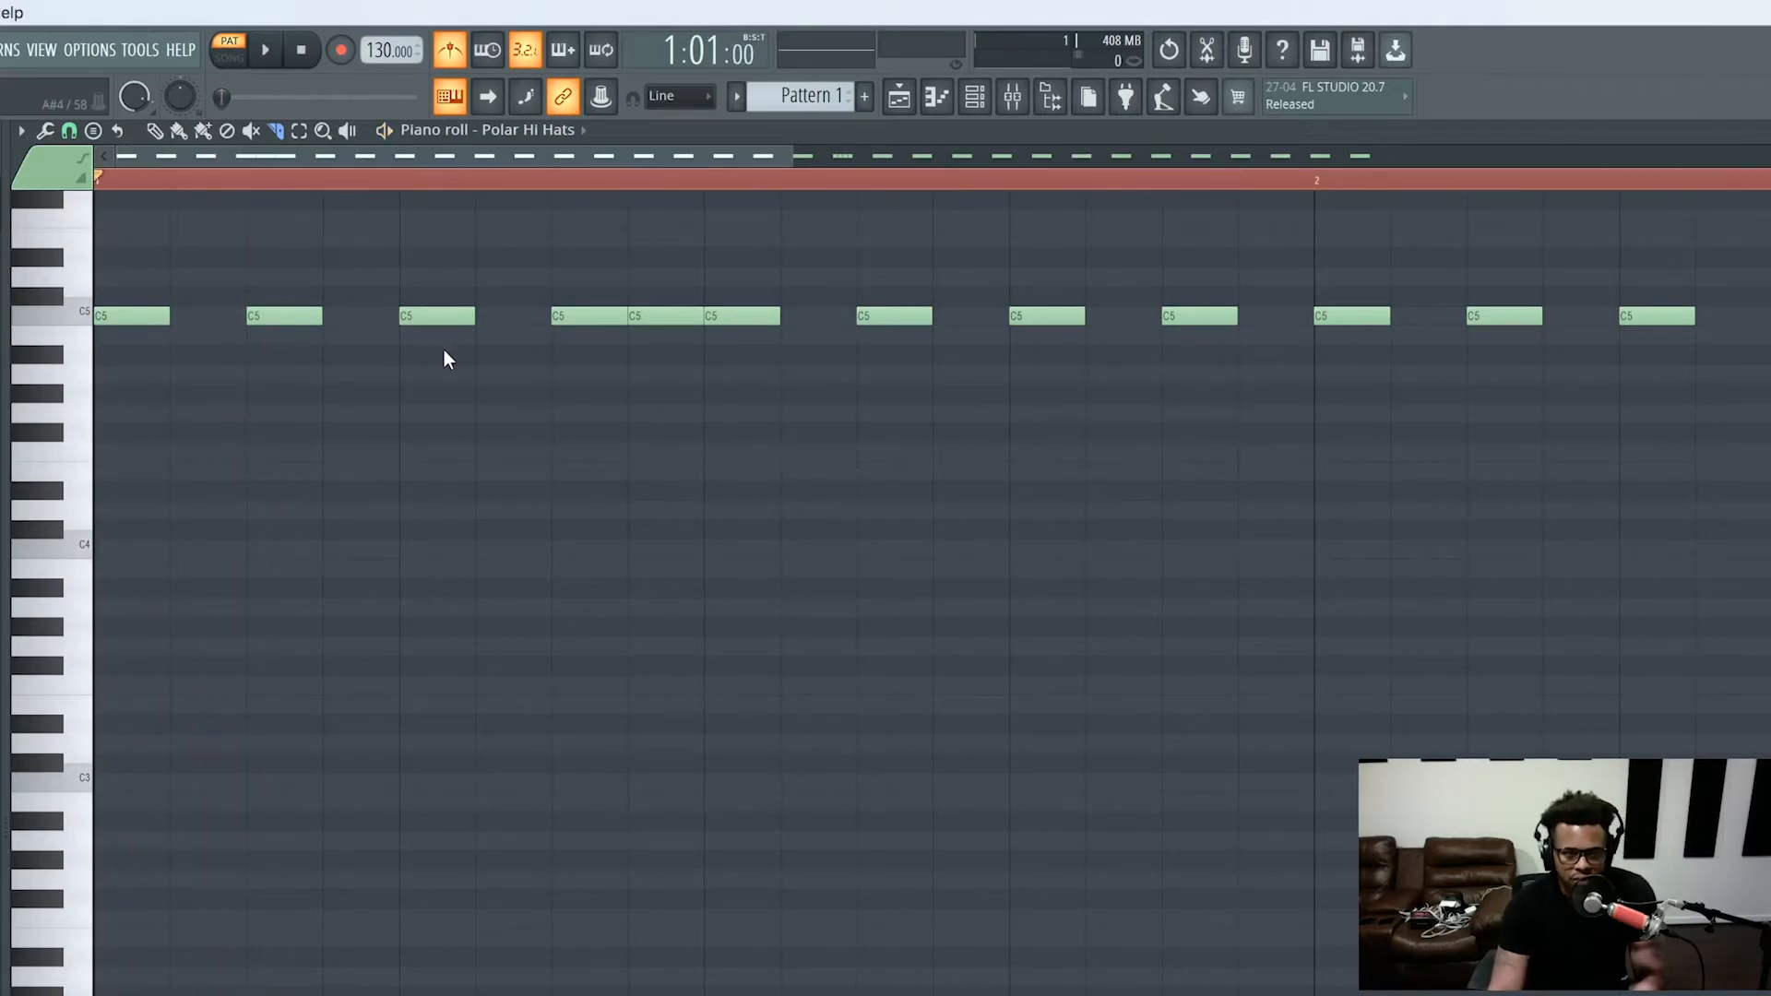
{"action": "key", "text": "space"}
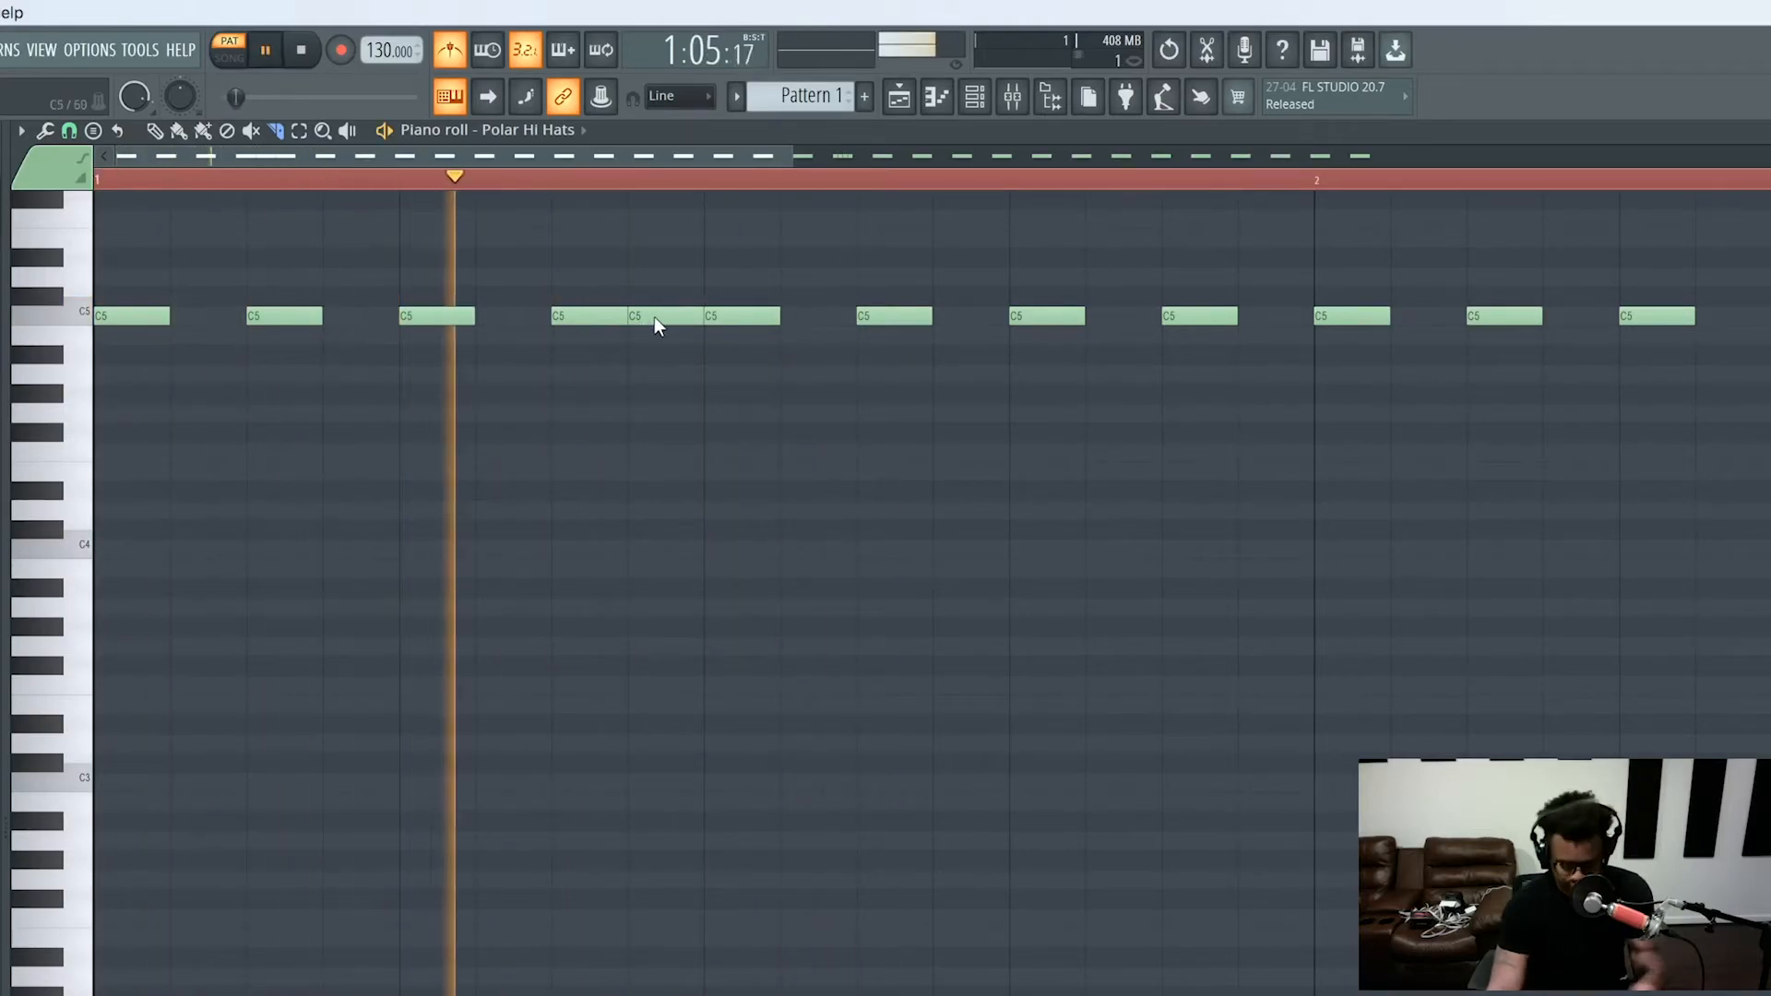
{"action": "key", "text": "space"}
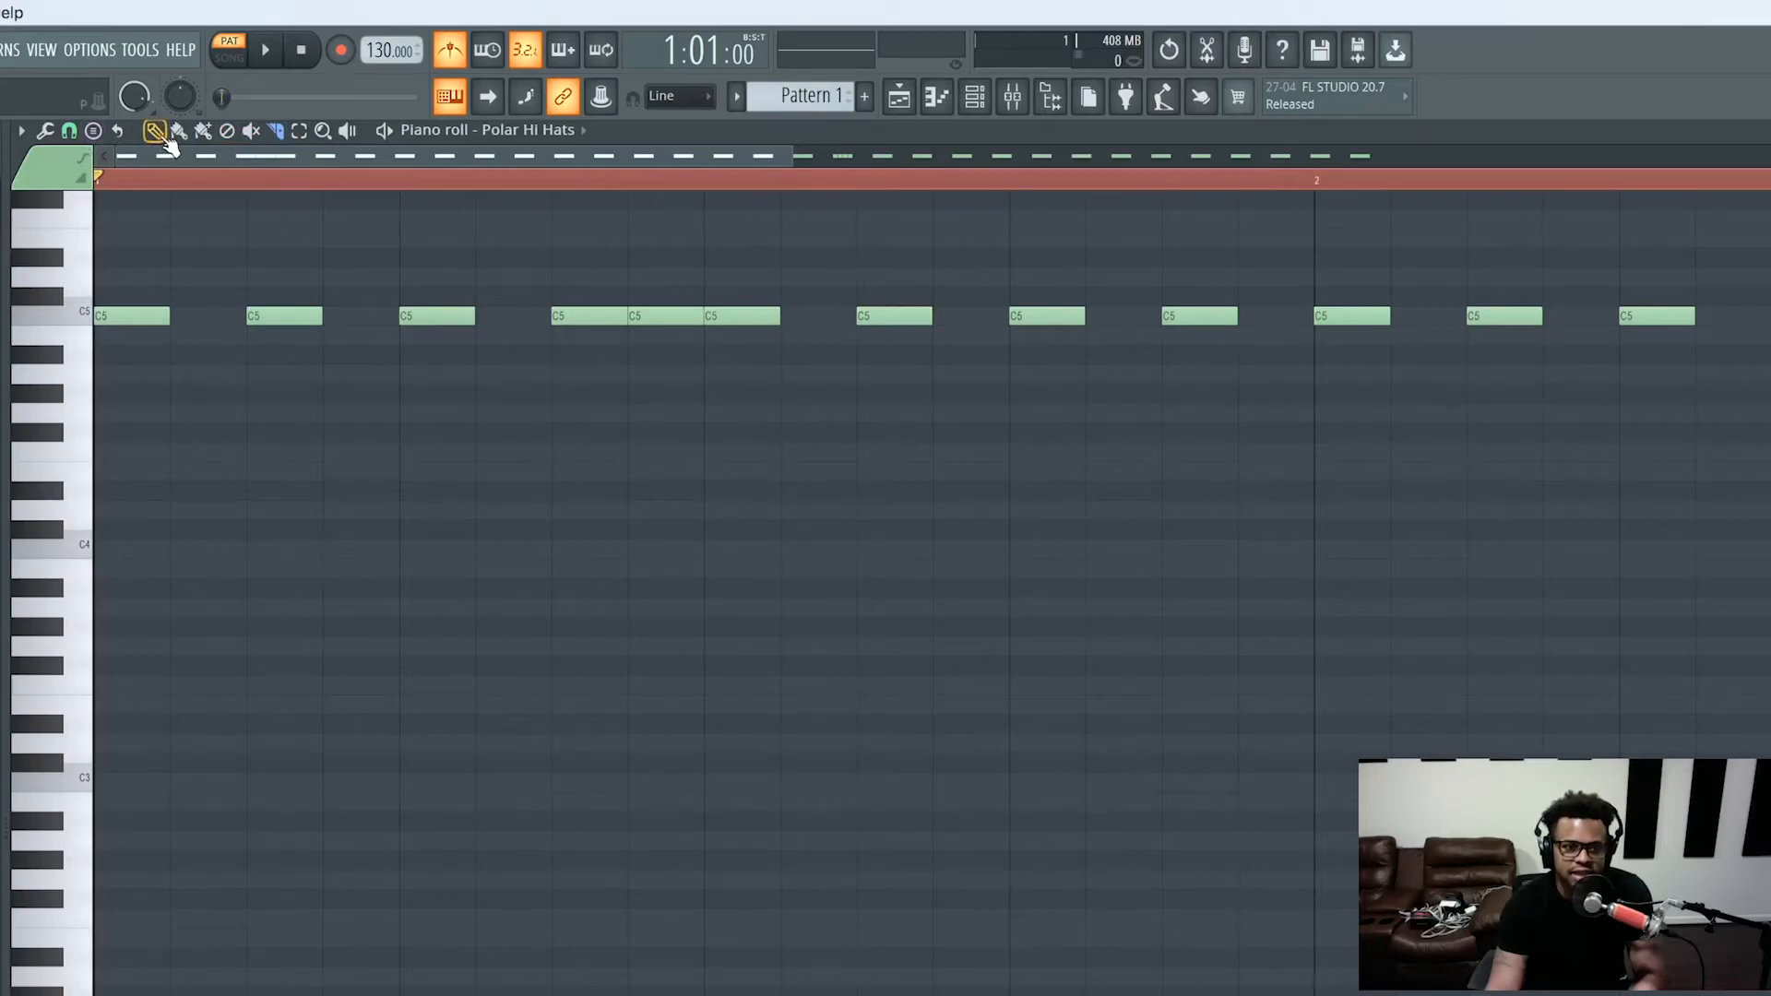
Draw three trial notes below the C5 row in bar 1, then select and delete them
{"action": "left_click", "coordinate": [156, 134]}
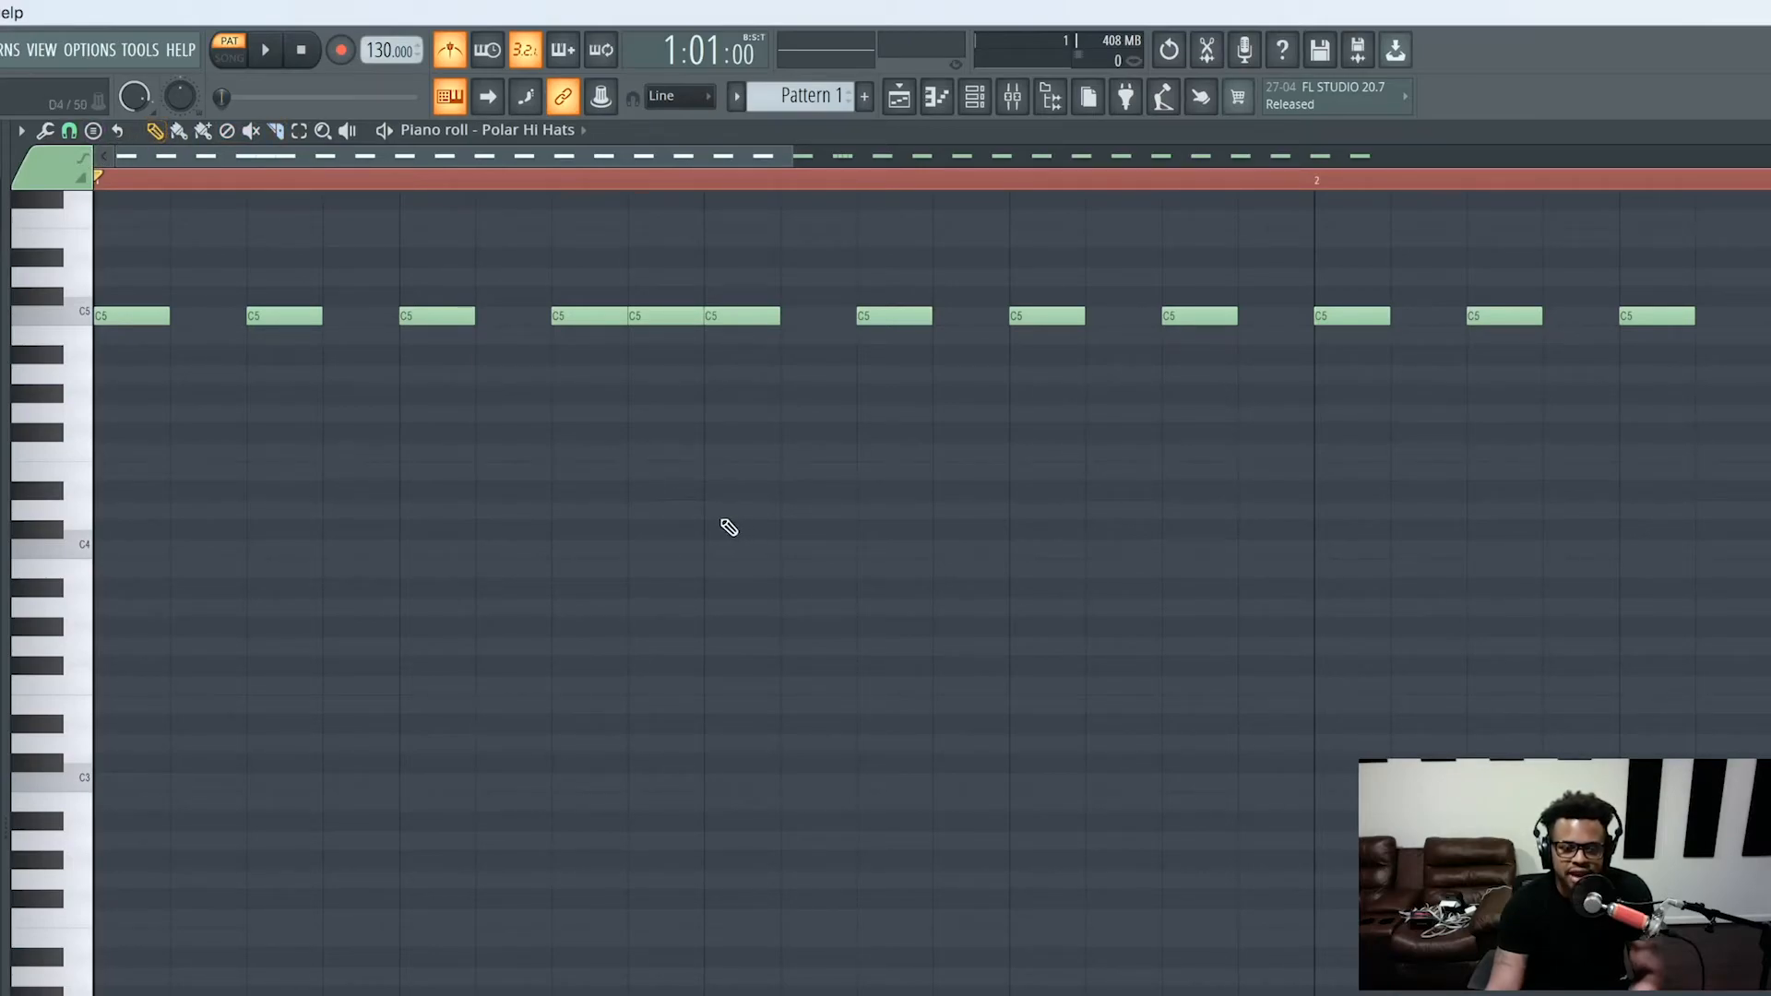
{"action": "left_click", "coordinate": [710, 510]}
{"action": "left_click", "coordinate": [862, 491]}
{"action": "left_click", "coordinate": [638, 414]}
{"action": "left_click_drag", "start_coordinate": [903, 593], "coordinate": [599, 406]}
{"action": "key", "text": "Delete"}
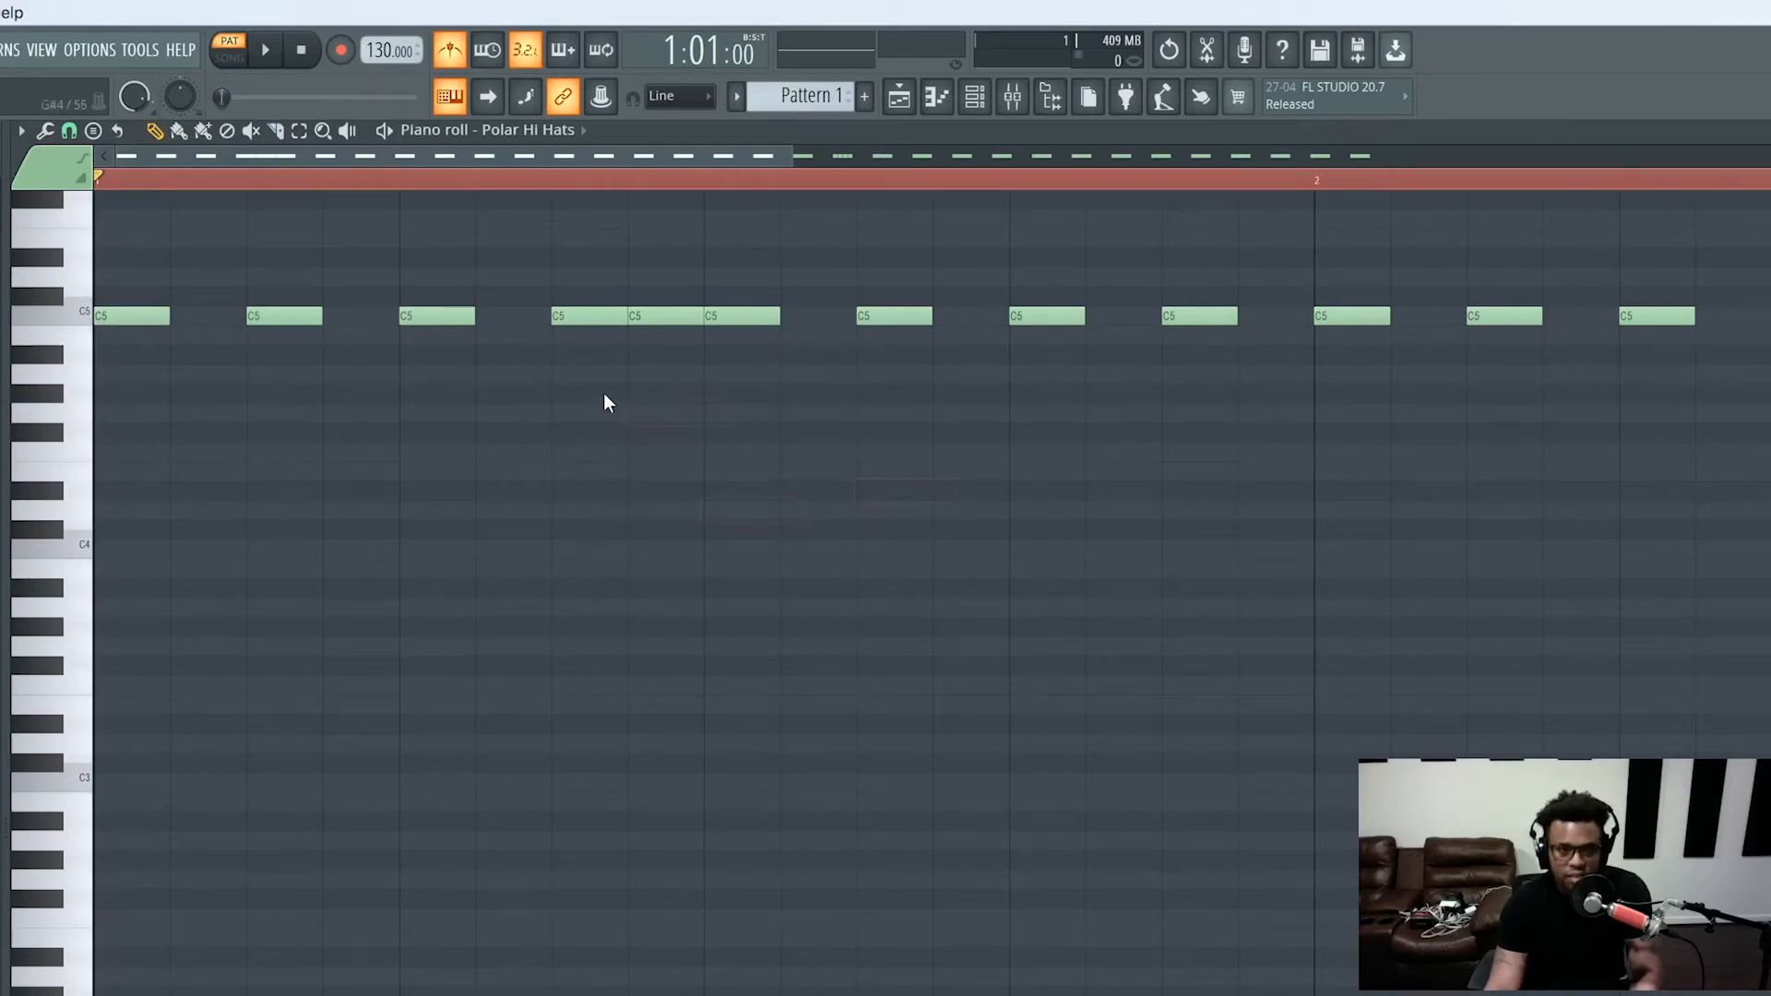
Delete the extra hit in step 8 of bar 1, add a one-step C5 hit in step 10, and play the pattern
{"action": "right_click", "coordinate": [651, 316]}
{"action": "key", "text": "space"}
{"action": "left_click", "coordinate": [795, 319]}
{"action": "key", "text": "space"}
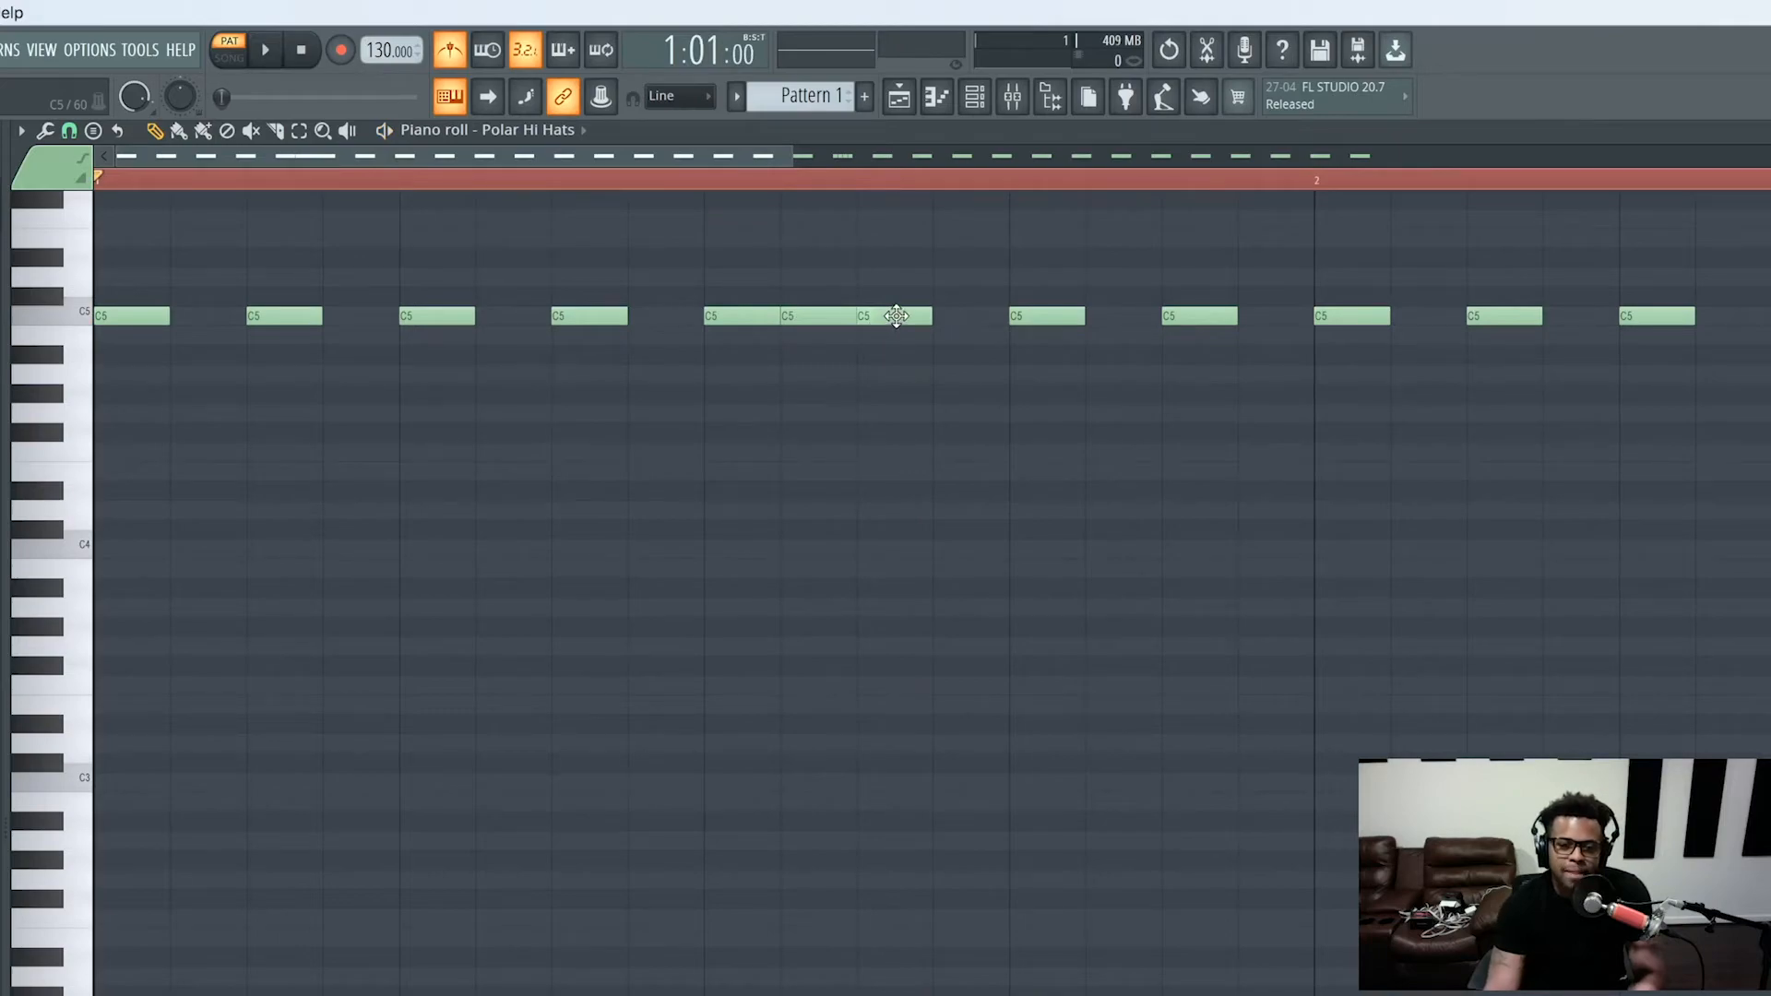
Compare playback with and without the extra C5 hit in step 10 of bar 1, removing it and adding it back
{"action": "key", "text": "space"}
{"action": "key", "text": "space"}
{"action": "right_click", "coordinate": [829, 317]}
{"action": "key", "text": "space"}
{"action": "key", "text": "space"}
{"action": "left_click", "coordinate": [787, 316]}
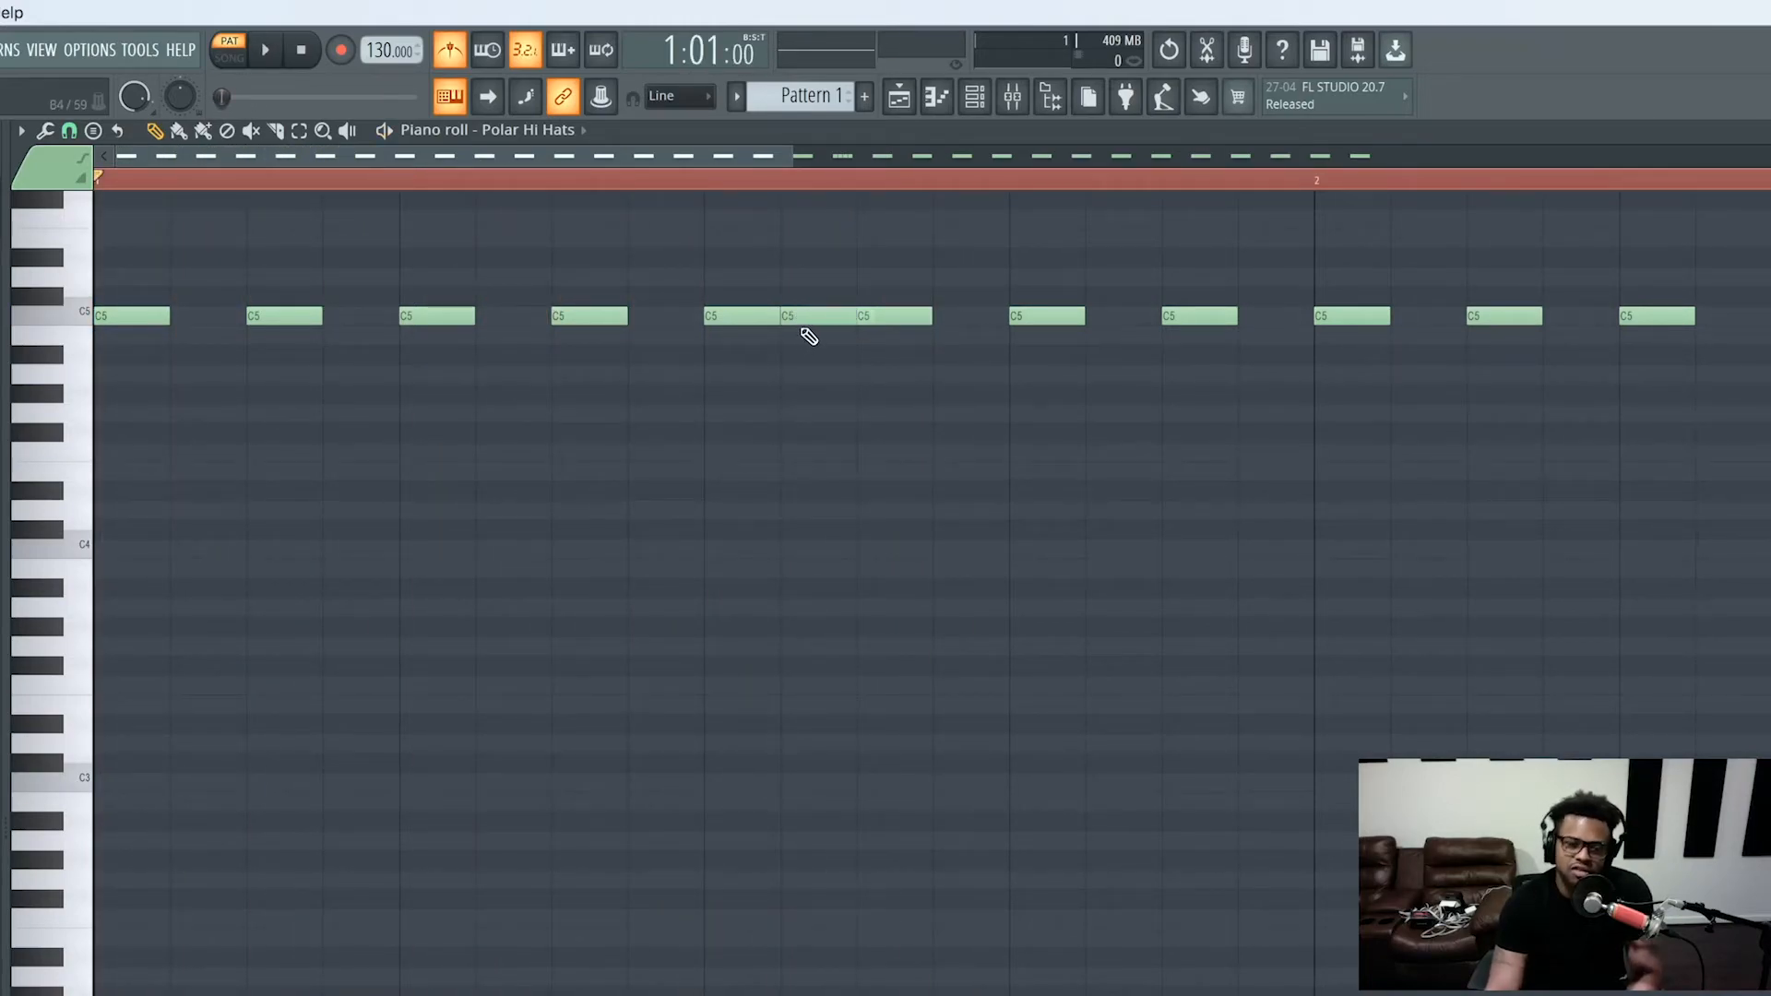
{"action": "key", "text": "space"}
{"action": "key", "text": "space"}
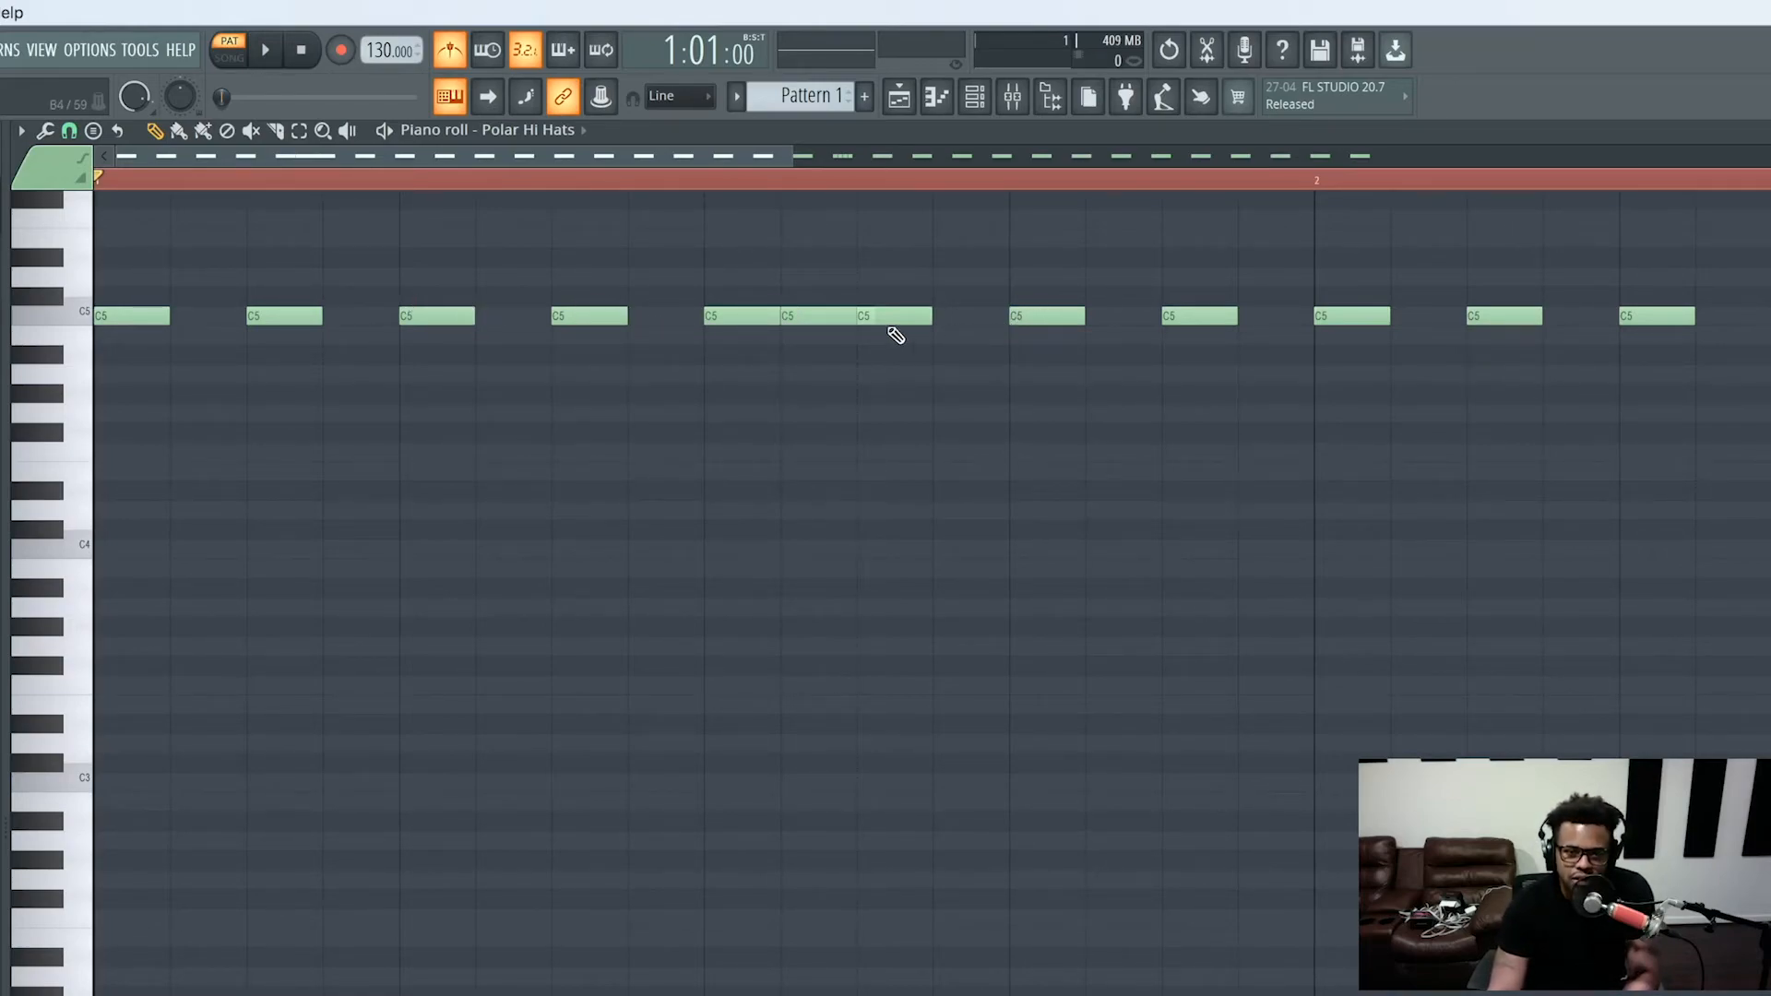
Set the snap to 1/6 step, build a roll of five short, evenly spaced C5 hits across steps 3 to 5, and delete the step 10 hit
{"action": "left_click", "coordinate": [69, 131]}
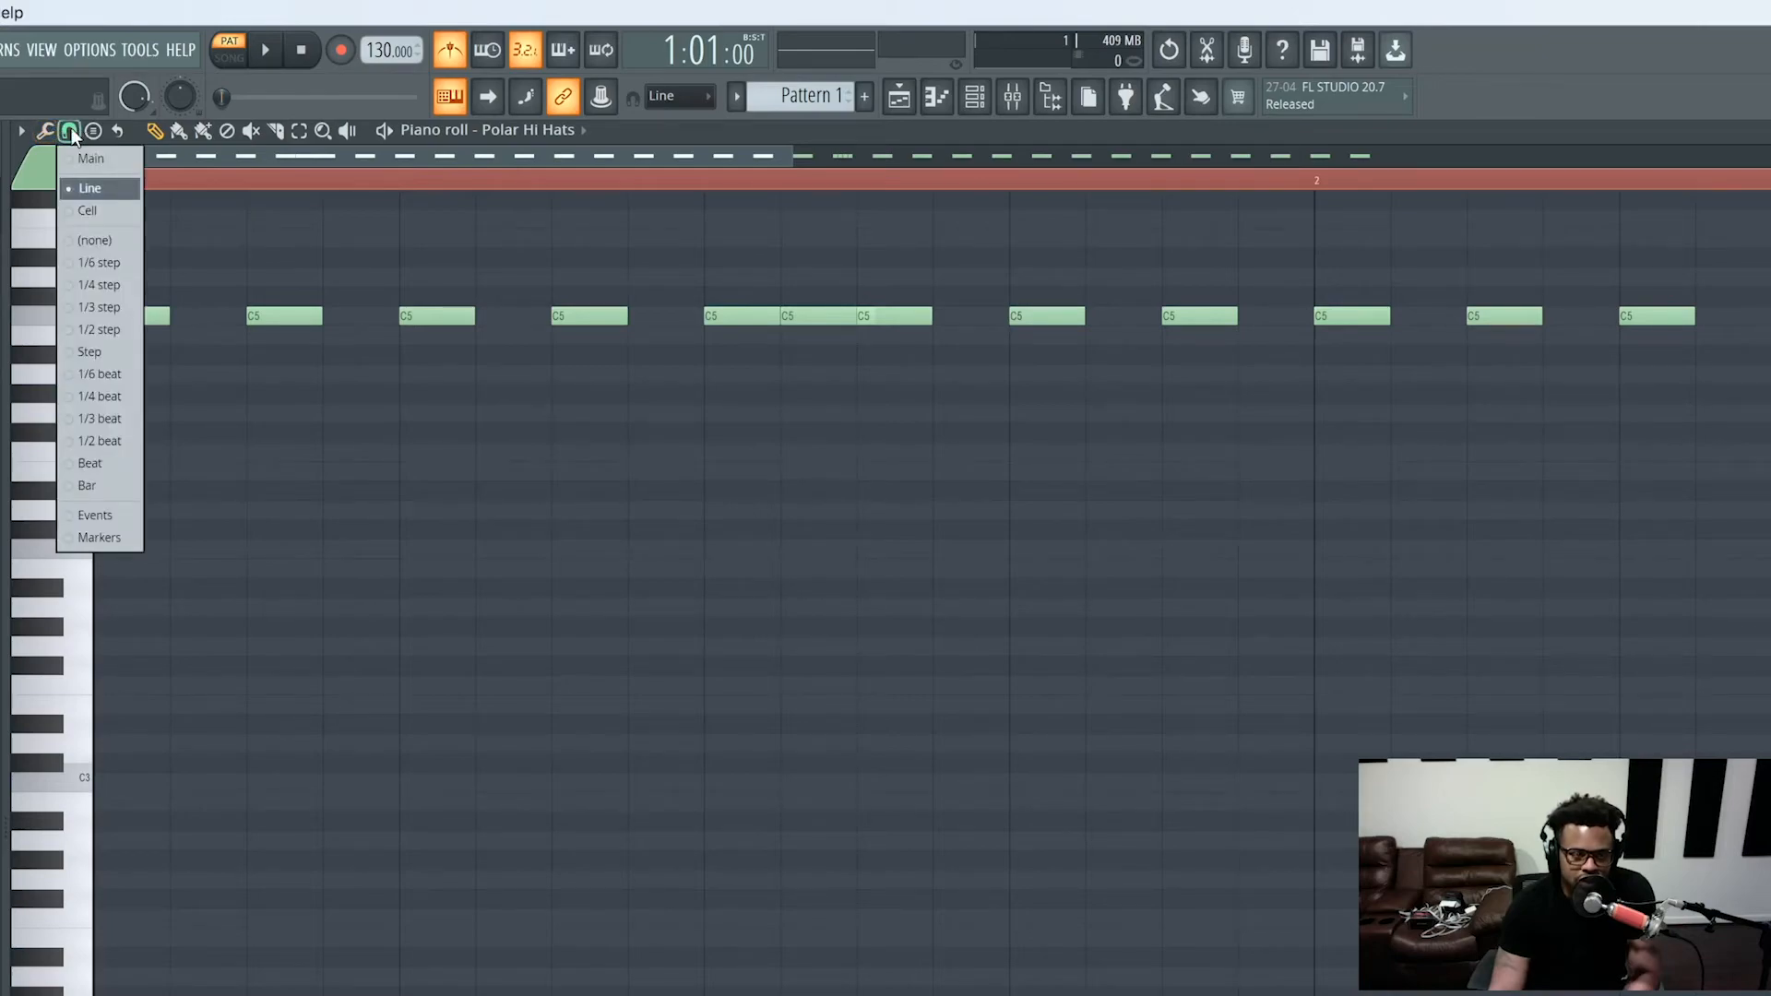
{"action": "left_click", "coordinate": [109, 263]}
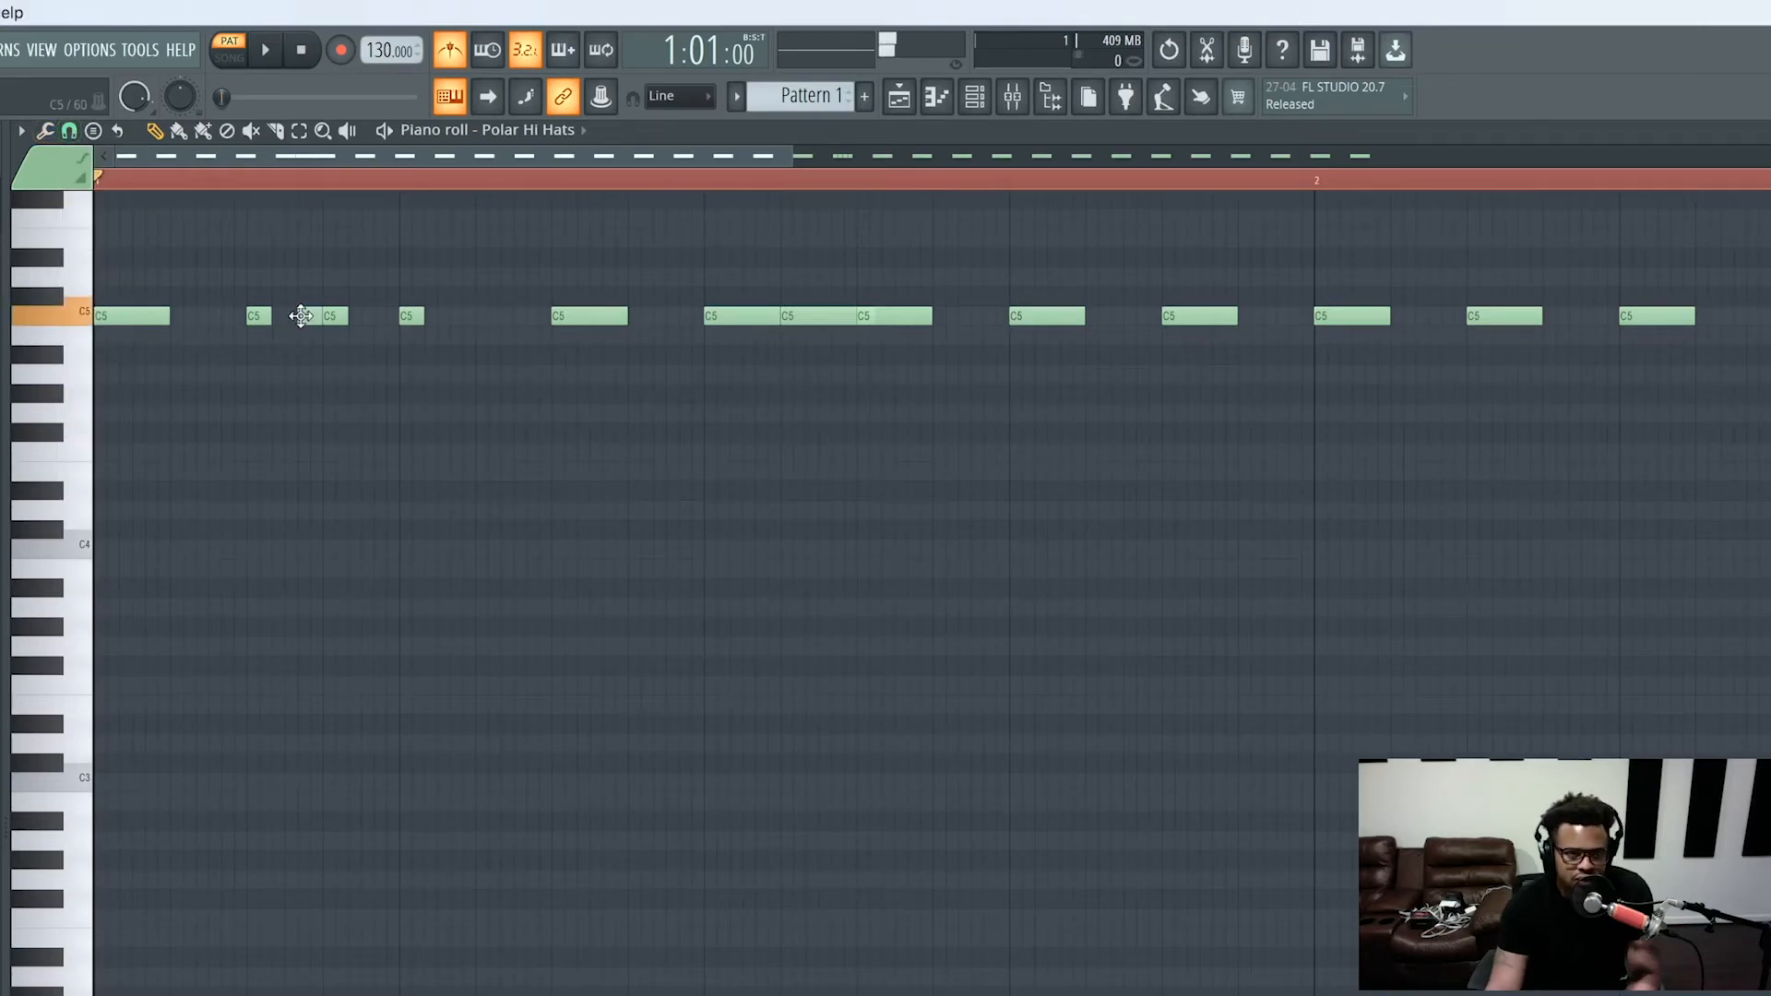
{"action": "left_click_drag", "start_coordinate": [301, 318], "coordinate": [287, 322]}
{"action": "key", "text": "space"}
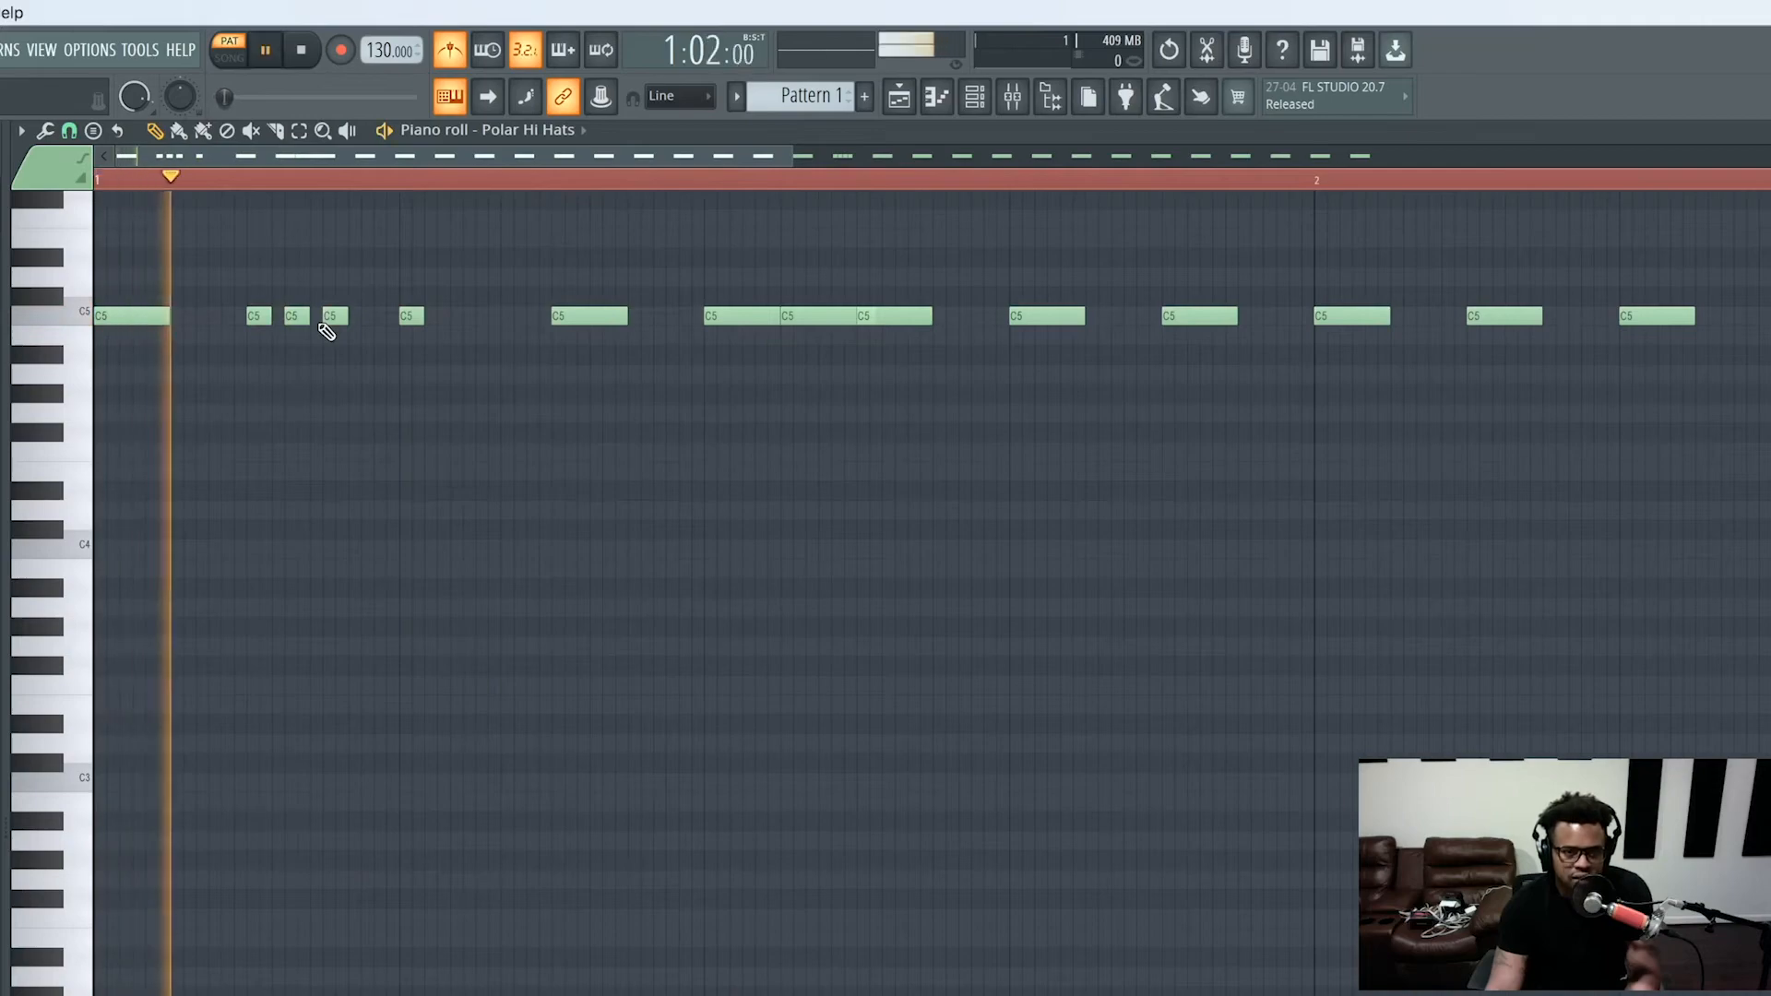
{"action": "key", "text": "space"}
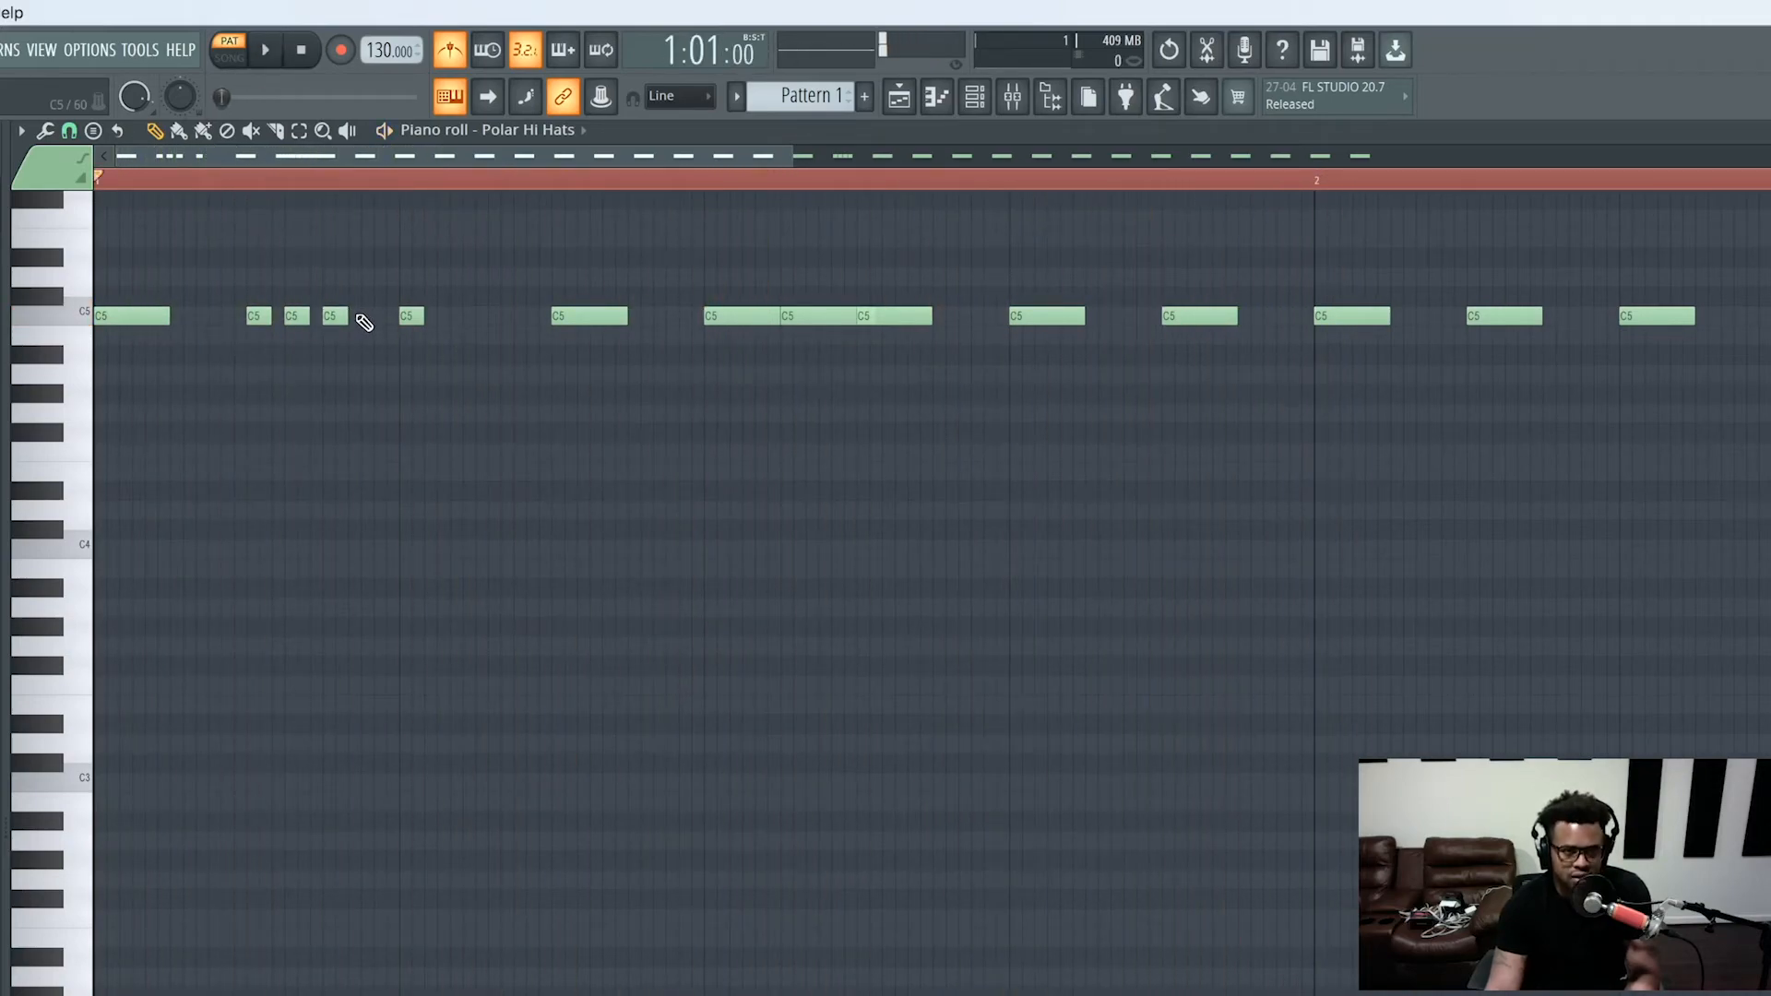
{"action": "left_click", "coordinate": [368, 327]}
{"action": "key", "text": "space"}
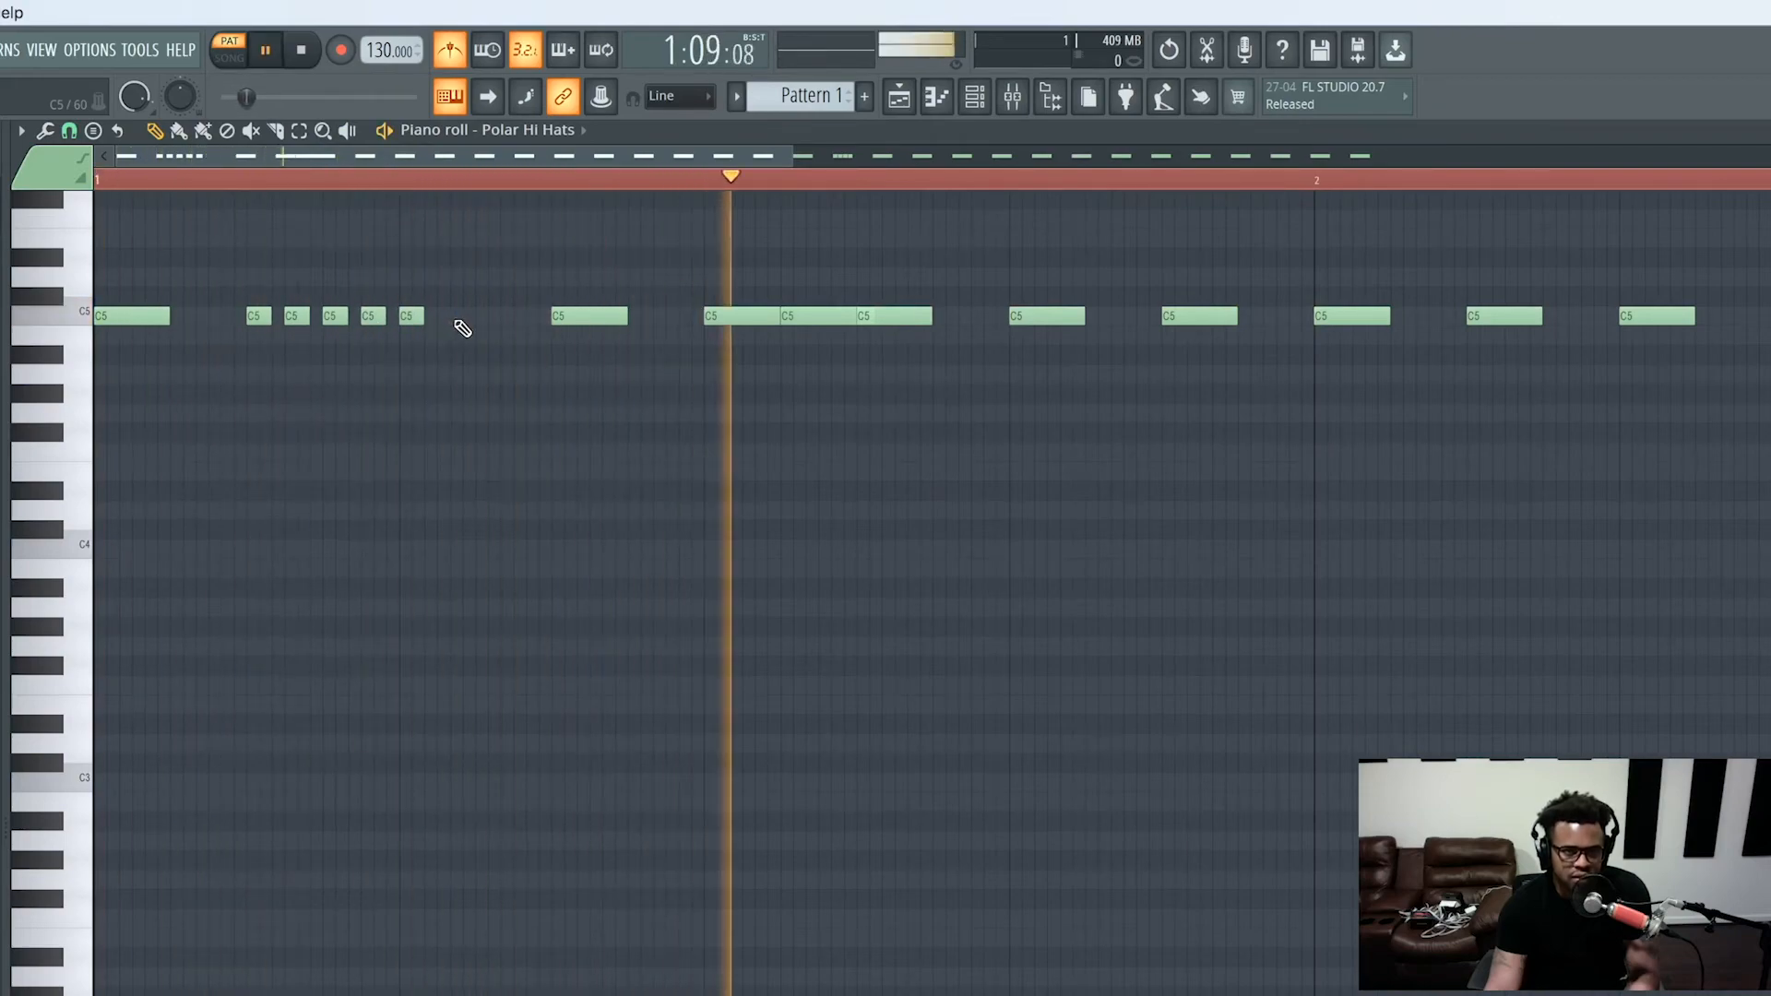
{"action": "right_click", "coordinate": [825, 322]}
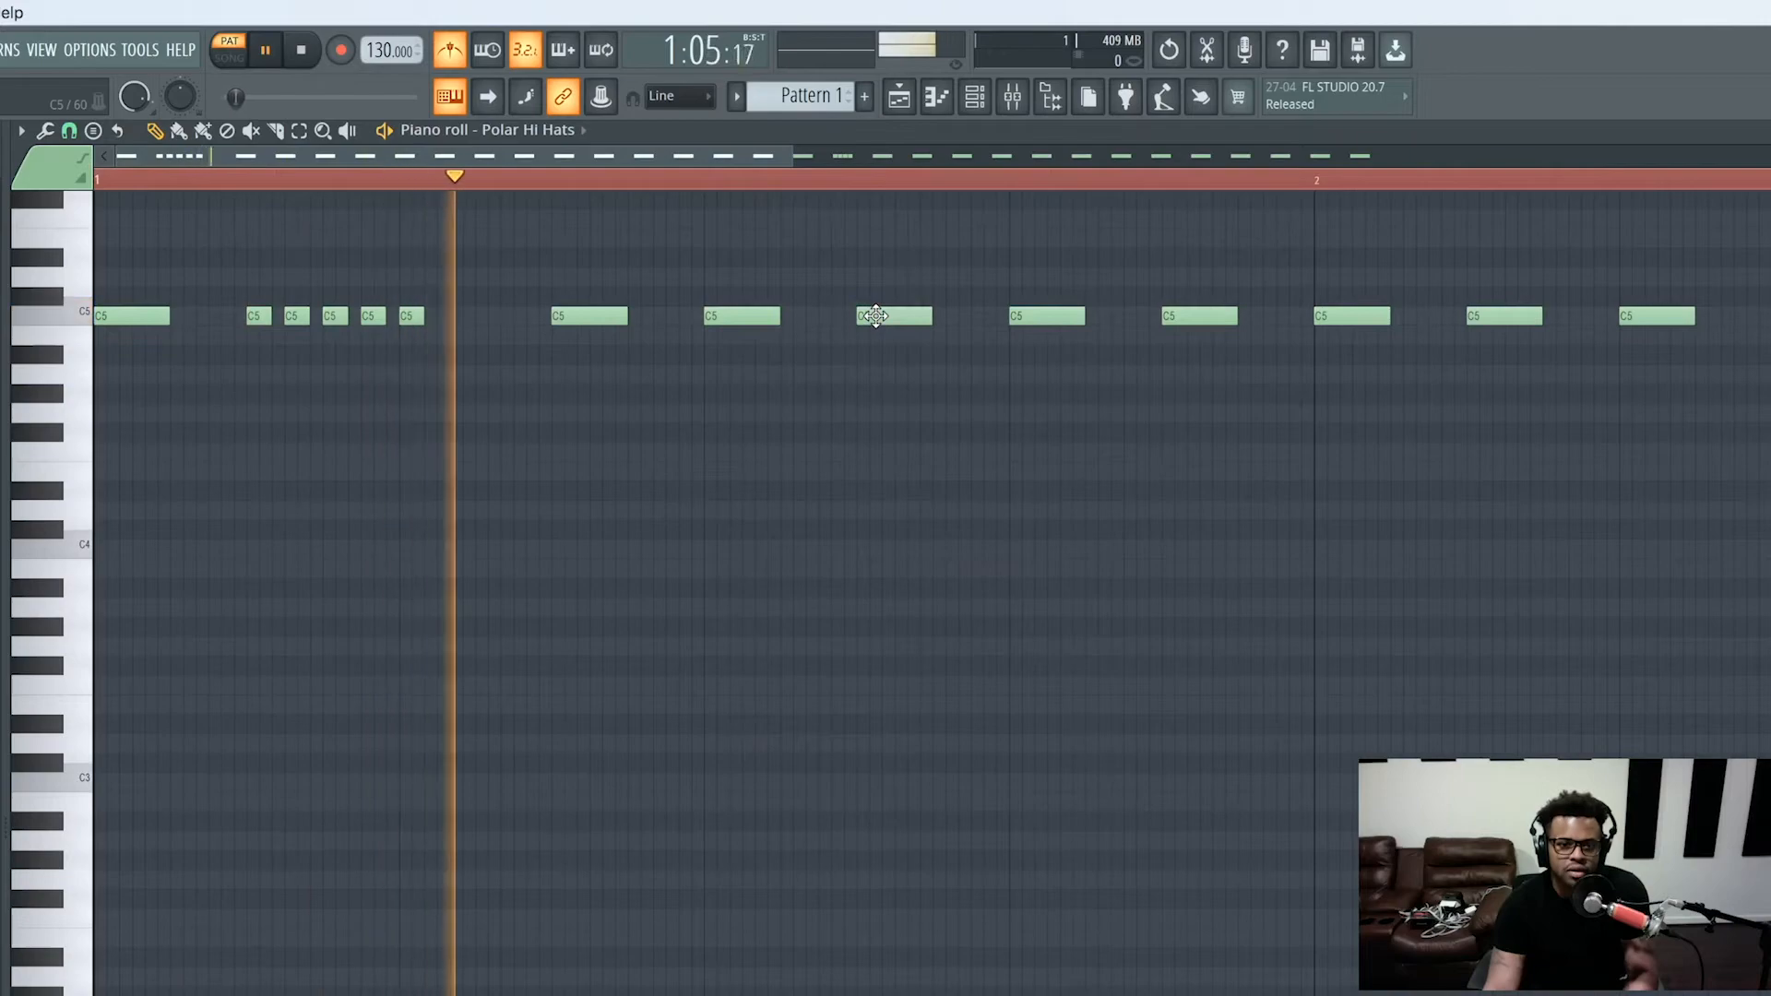
Try replacing the hi-hat in step 11 of bar 1 with two off-grid C5 hits, and play back the pattern
{"action": "right_click", "coordinate": [876, 317]}
{"action": "left_click", "coordinate": [799, 321]}
{"action": "key", "text": "space"}
{"action": "left_click", "coordinate": [899, 316]}
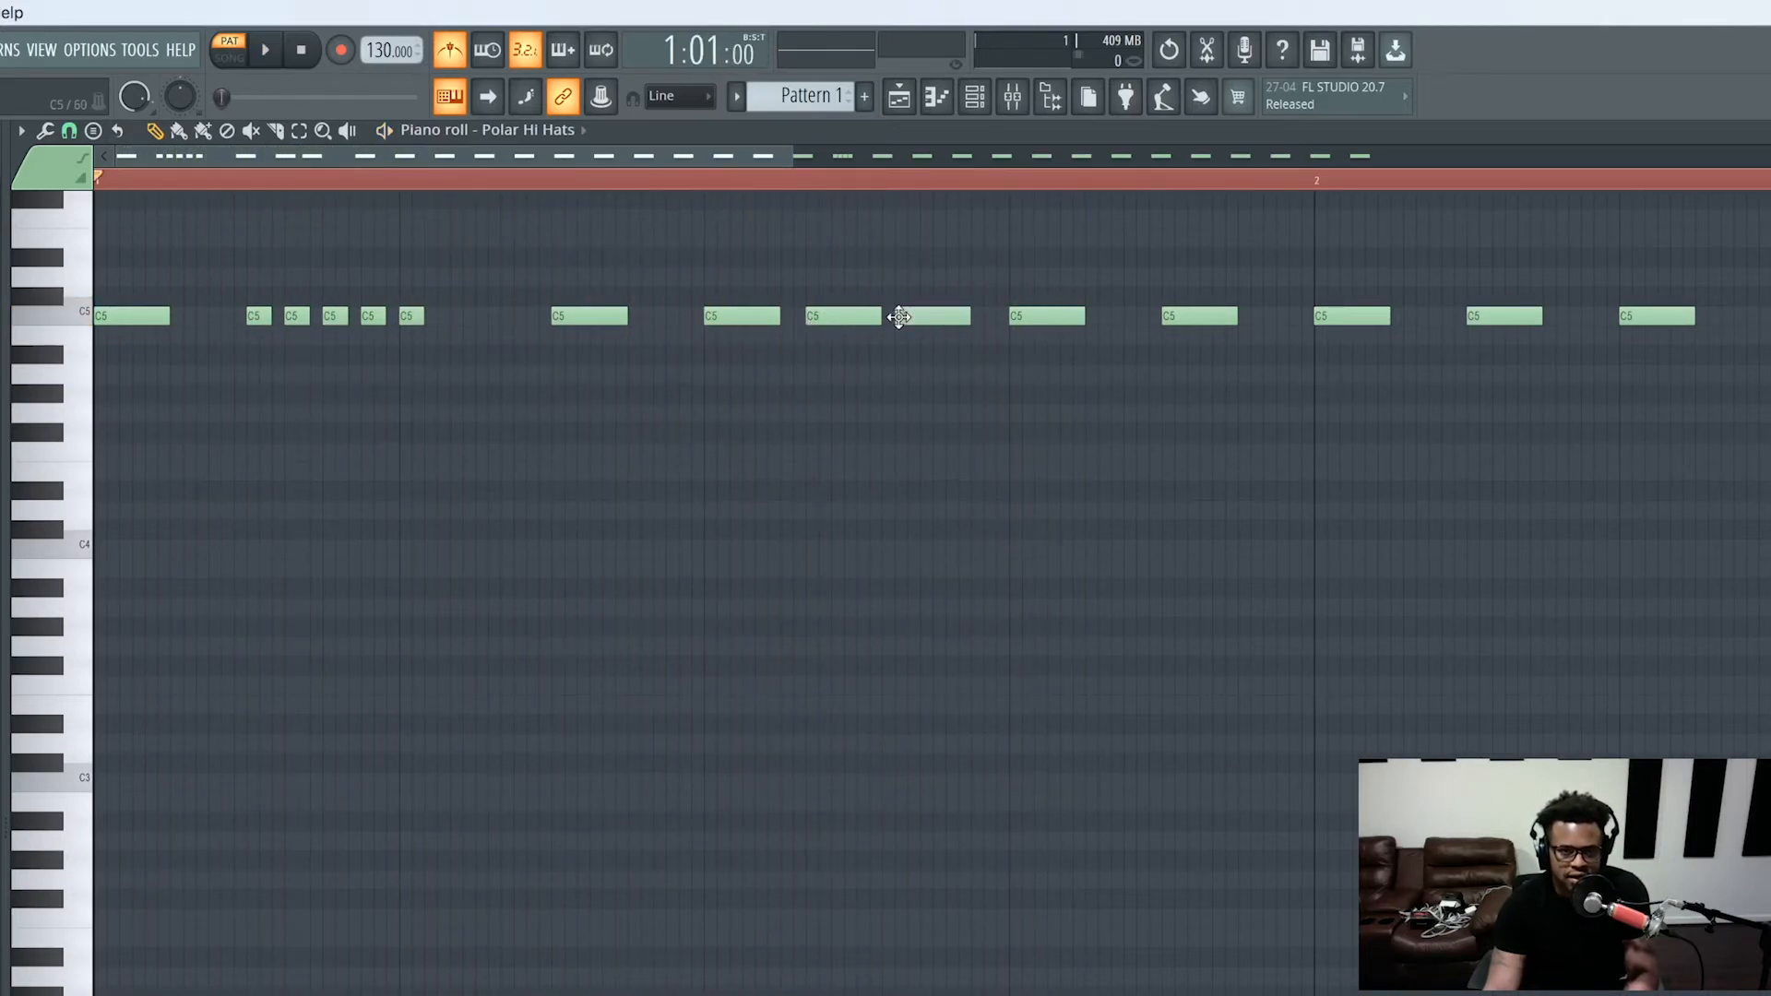
{"action": "key", "text": "space"}
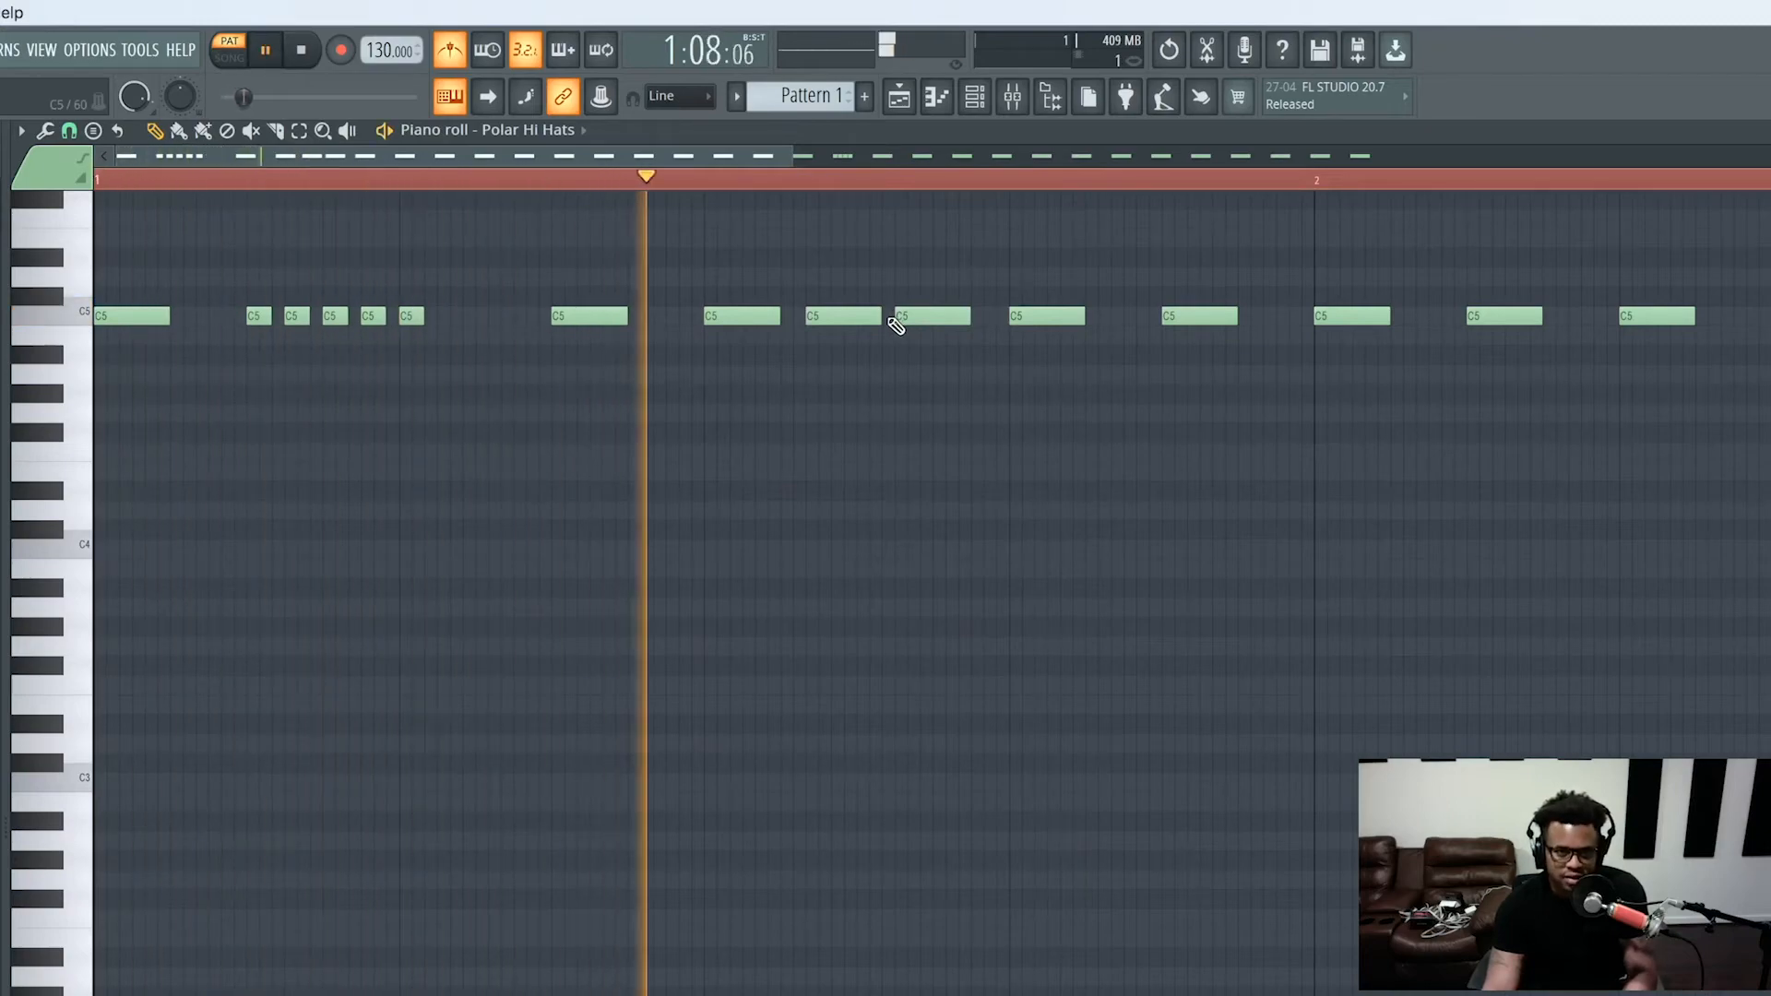
{"action": "key", "text": "space"}
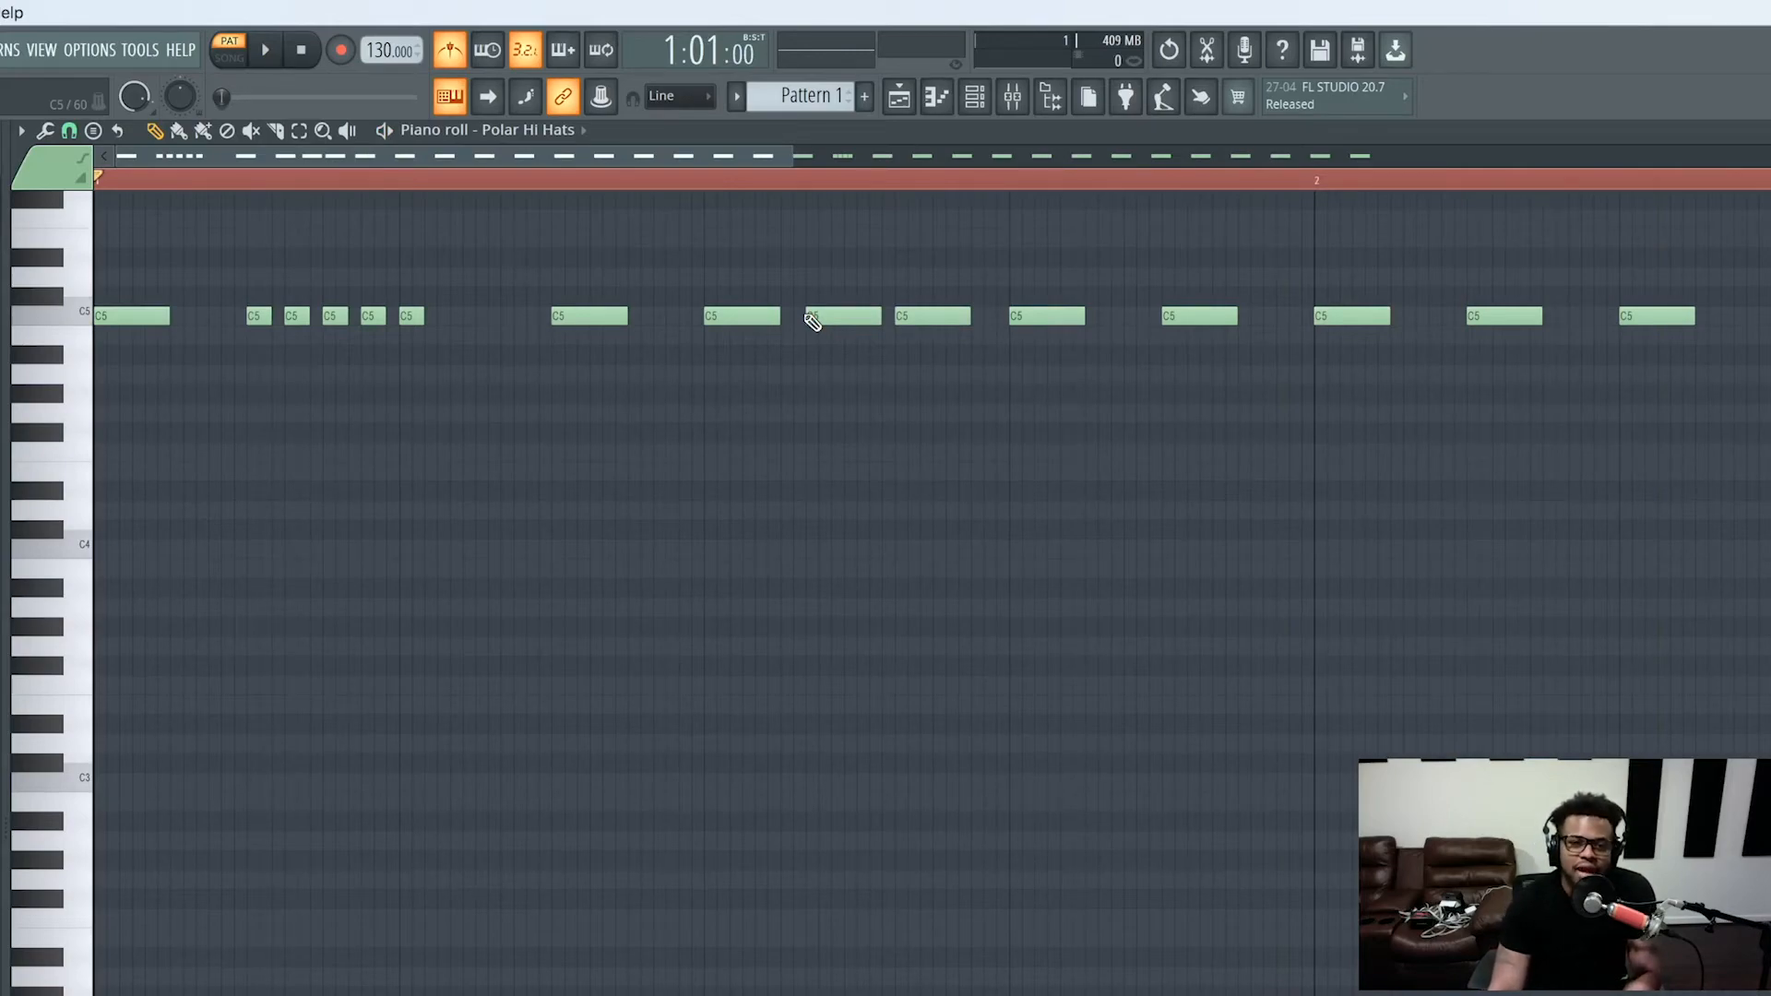
{"action": "key", "text": "space"}
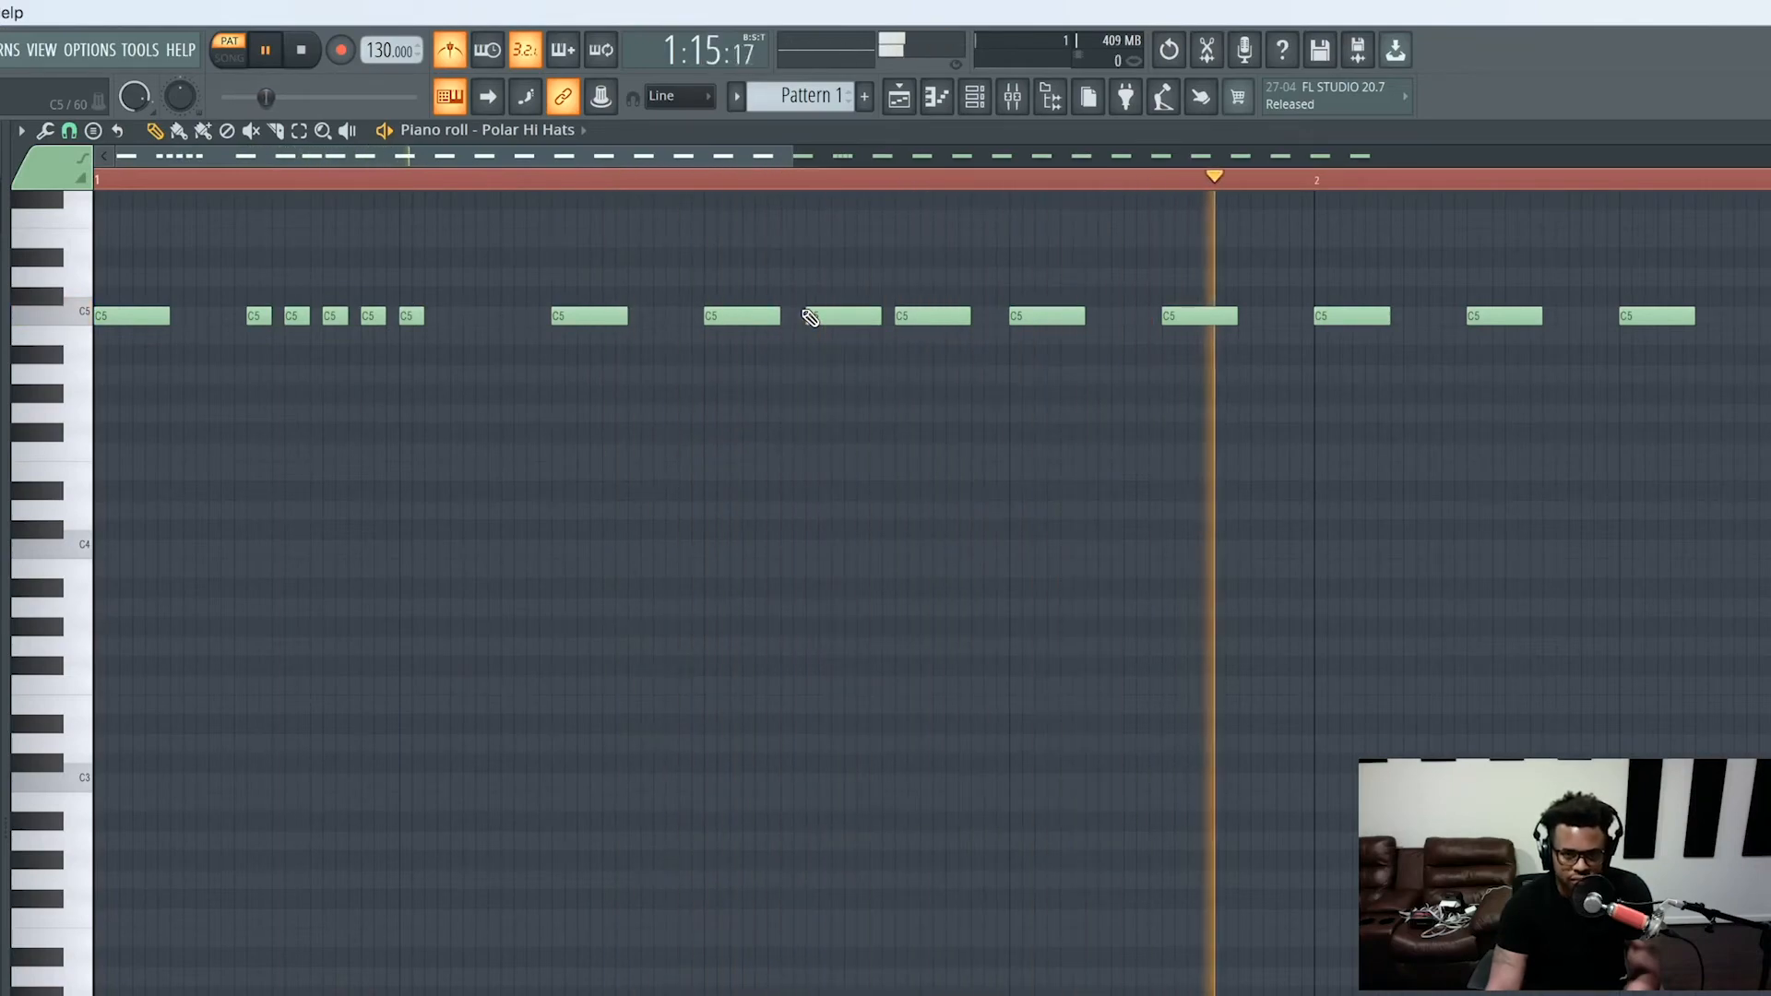
{"action": "key", "text": "space"}
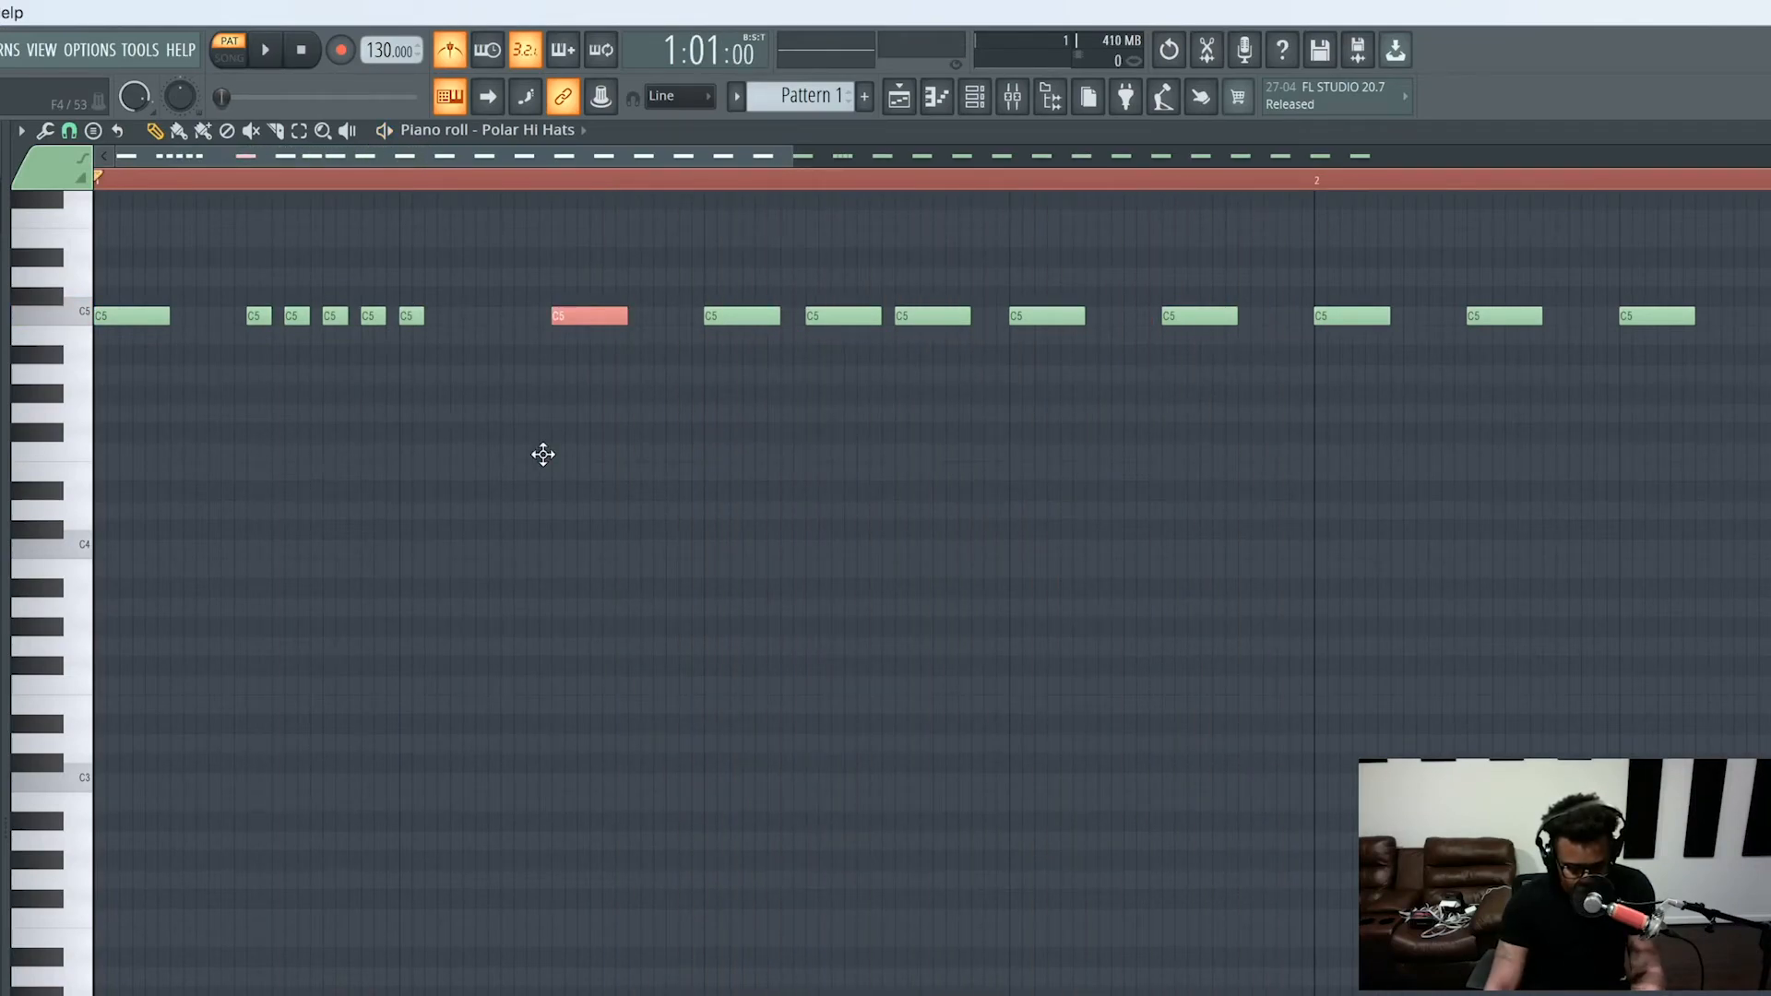
Undo the off-grid hits so that the regular hi-hat in step 11 of bar 1 is restored
{"action": "scroll", "coordinate": [518, 360], "scroll_direction": "right", "scroll_amount": 1}
{"action": "scroll", "coordinate": [492, 361], "scroll_direction": "left", "scroll_amount": 1}
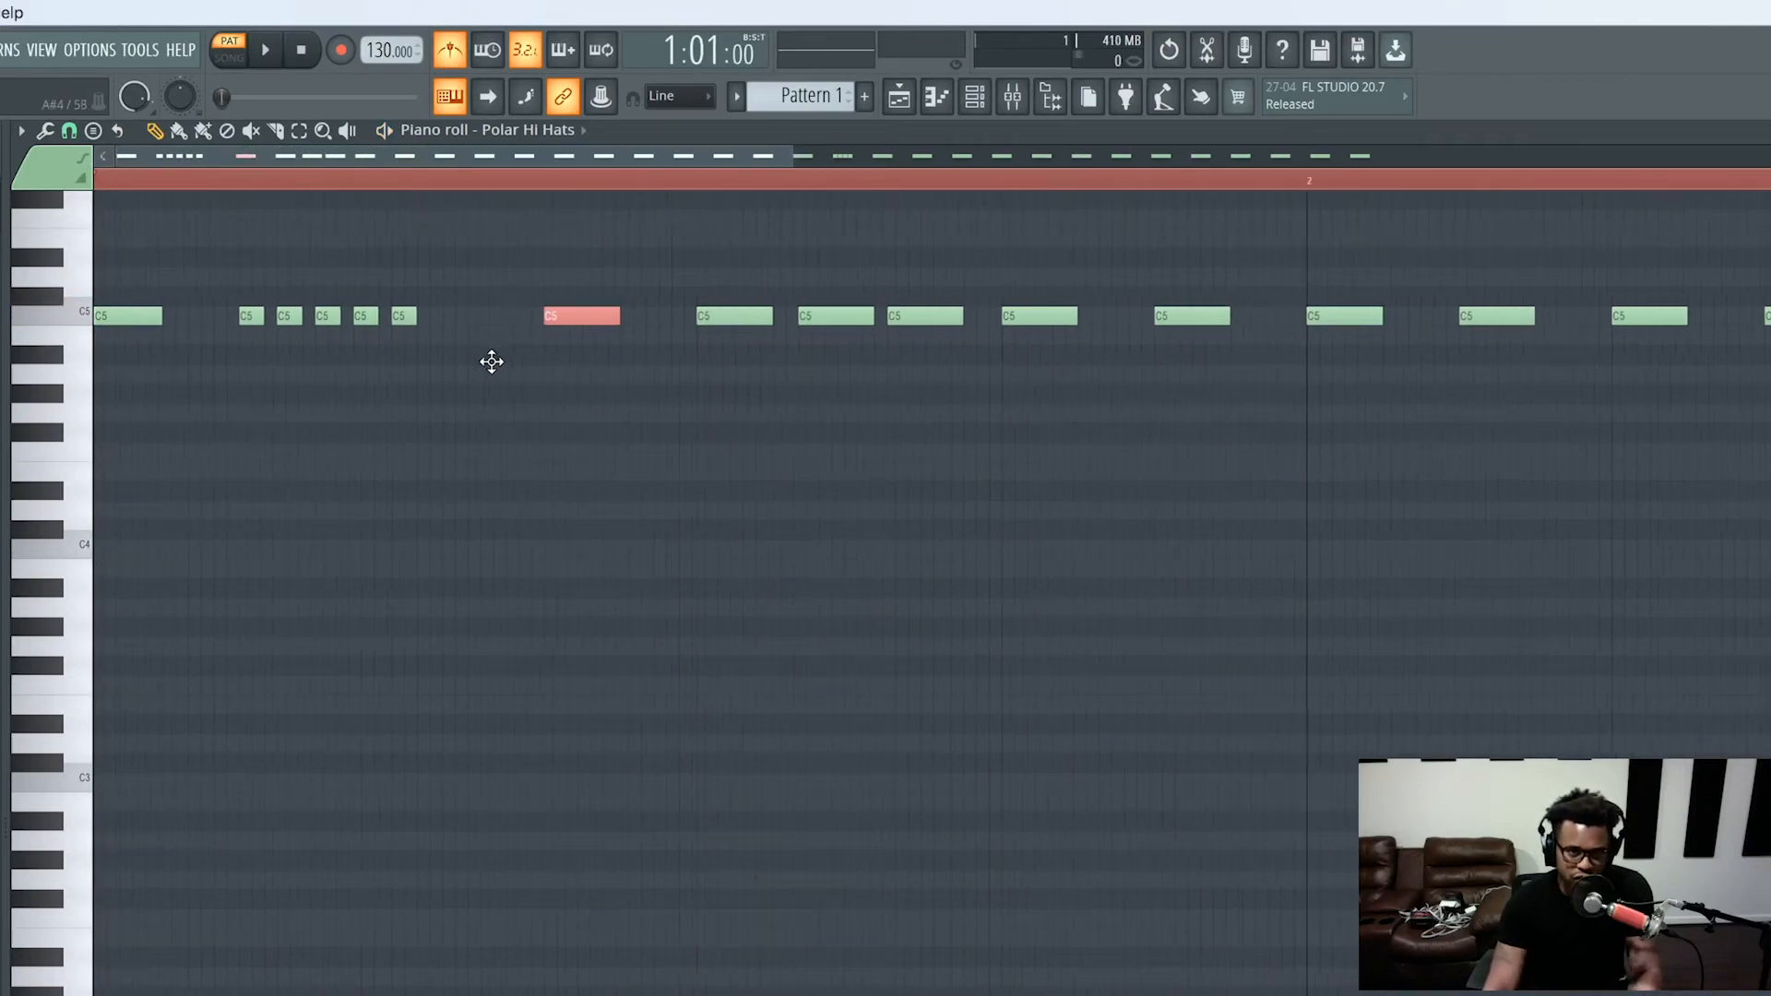
{"action": "scroll", "coordinate": [492, 360], "scroll_direction": "right", "scroll_amount": 1}
{"action": "scroll", "coordinate": [489, 364], "scroll_direction": "left", "scroll_amount": 1}
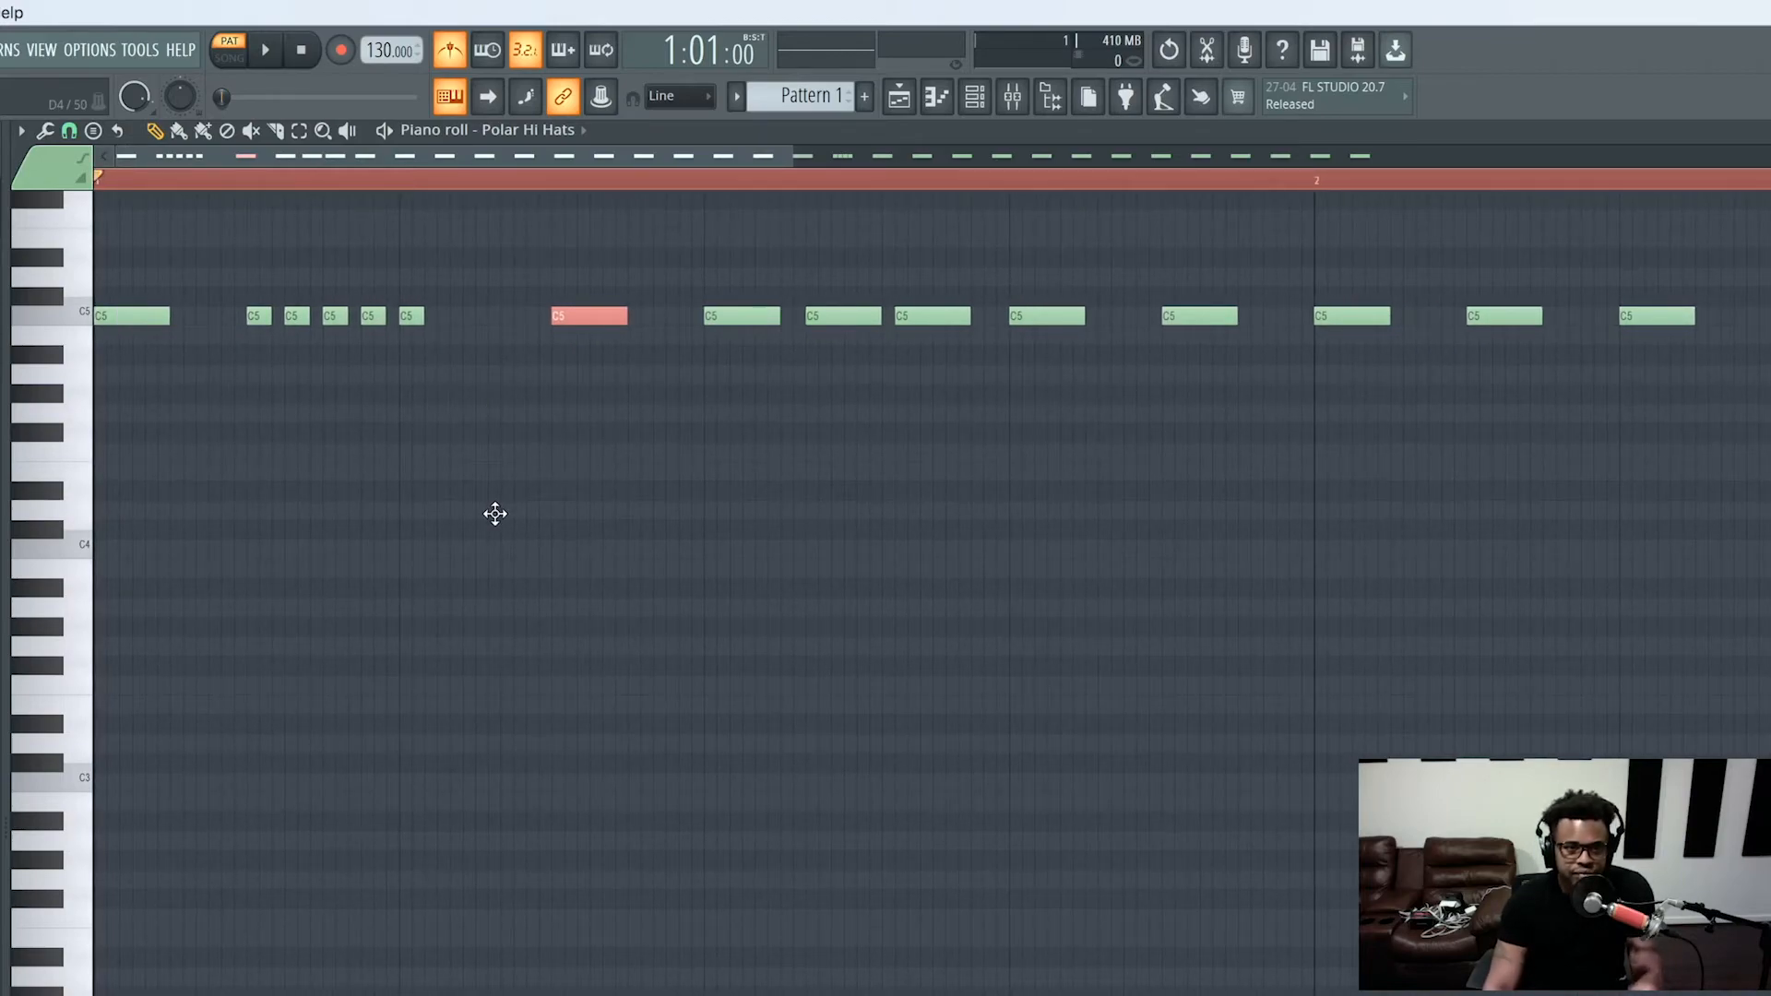
{"action": "key", "text": "ctrl+z"}
{"action": "key", "text": "ctrl+z"}
{"action": "key", "text": "ctrl+z"}
{"action": "key", "text": "ctrl+z"}
{"action": "key", "text": "ctrl+z"}
{"action": "key", "text": "ctrl+z"}
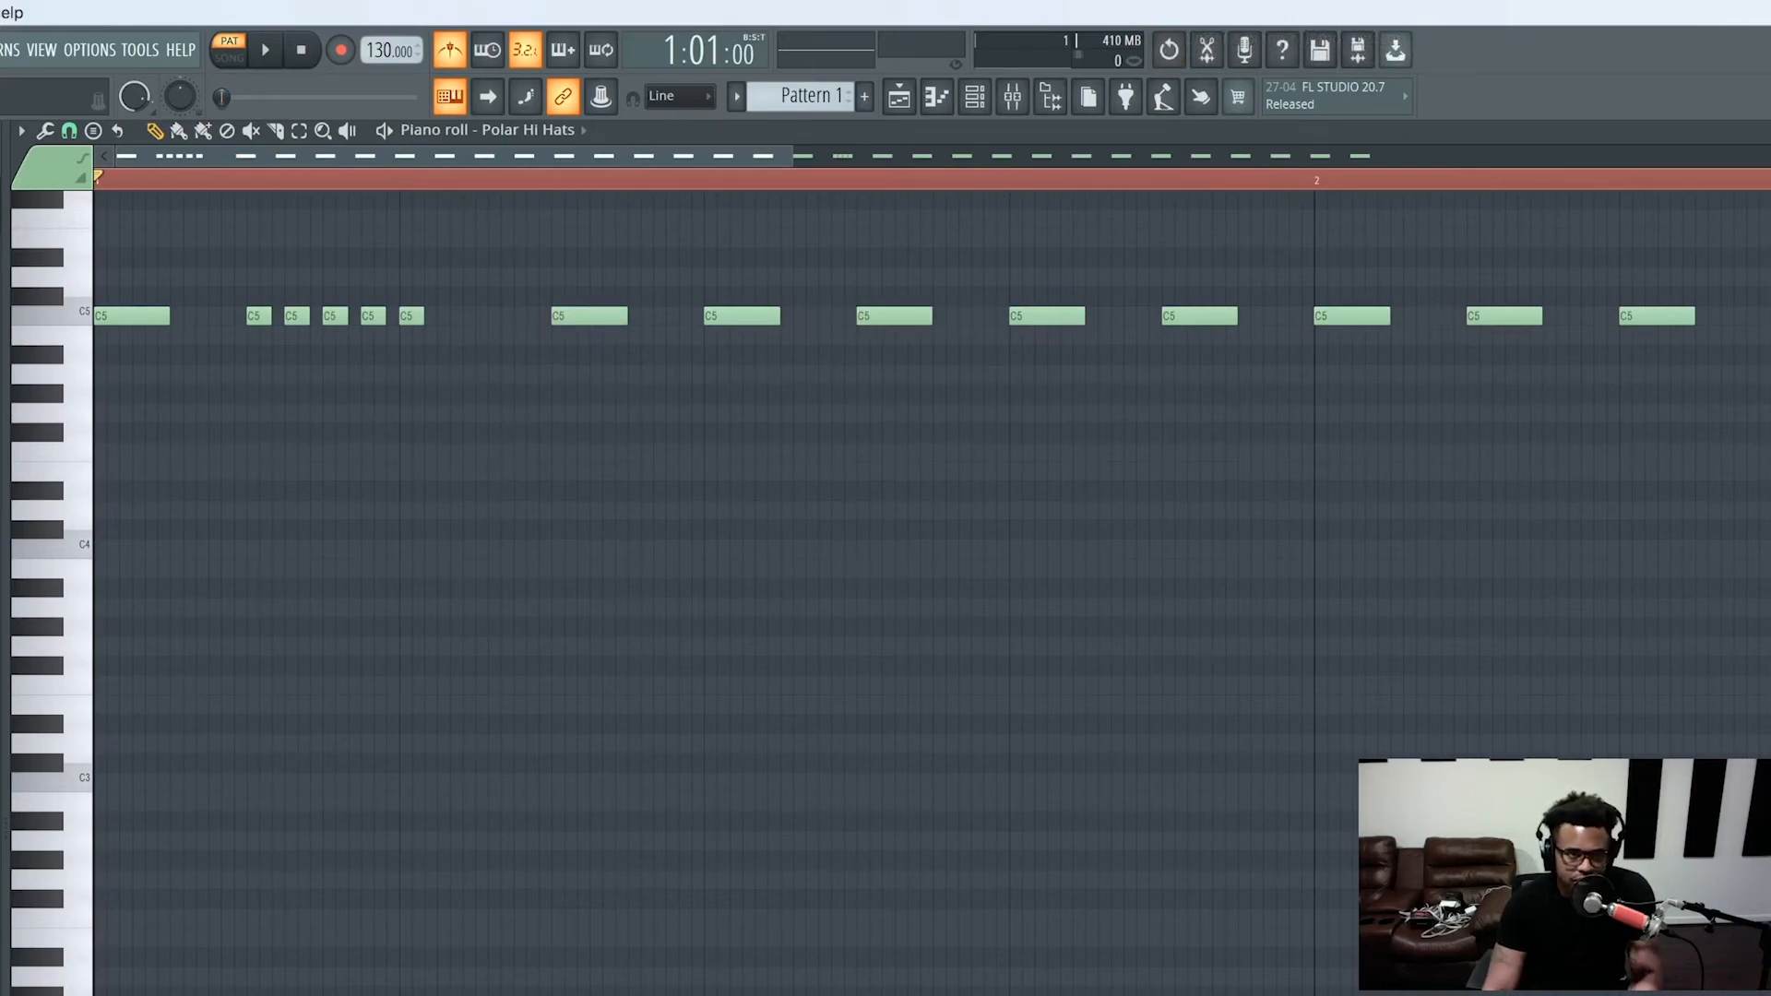
{"action": "left_click", "coordinate": [0, 50]}
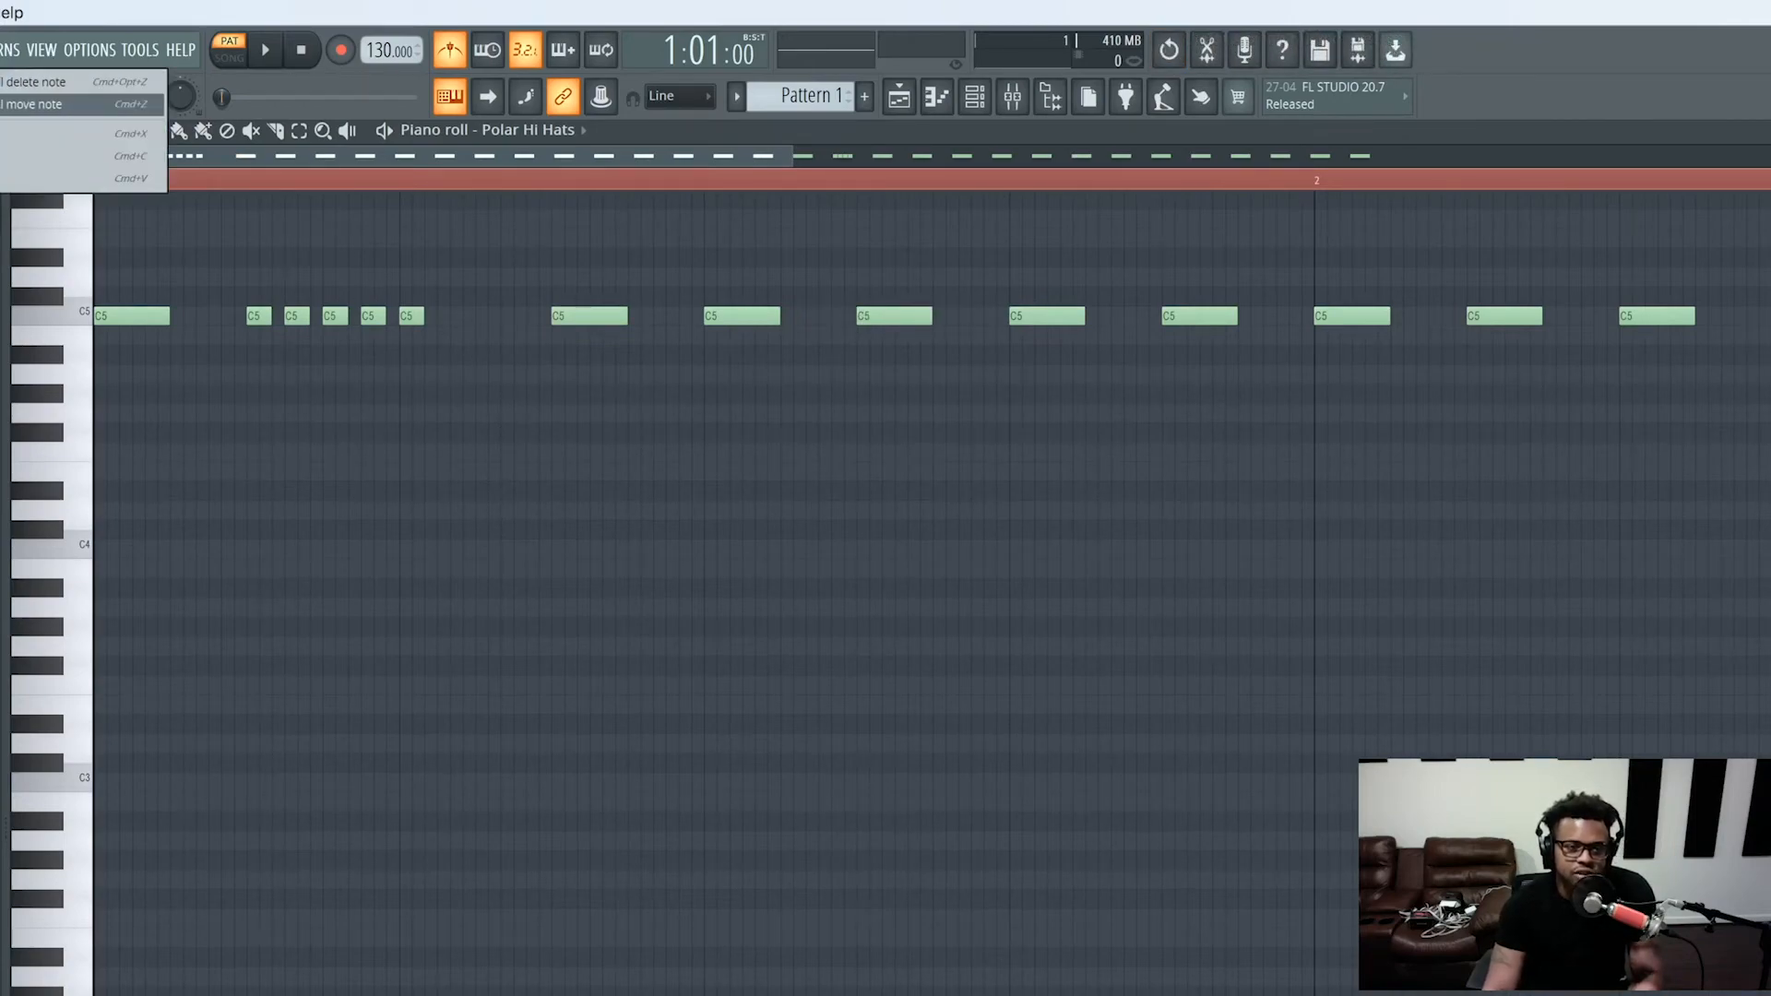
{"action": "left_click", "coordinate": [462, 207]}
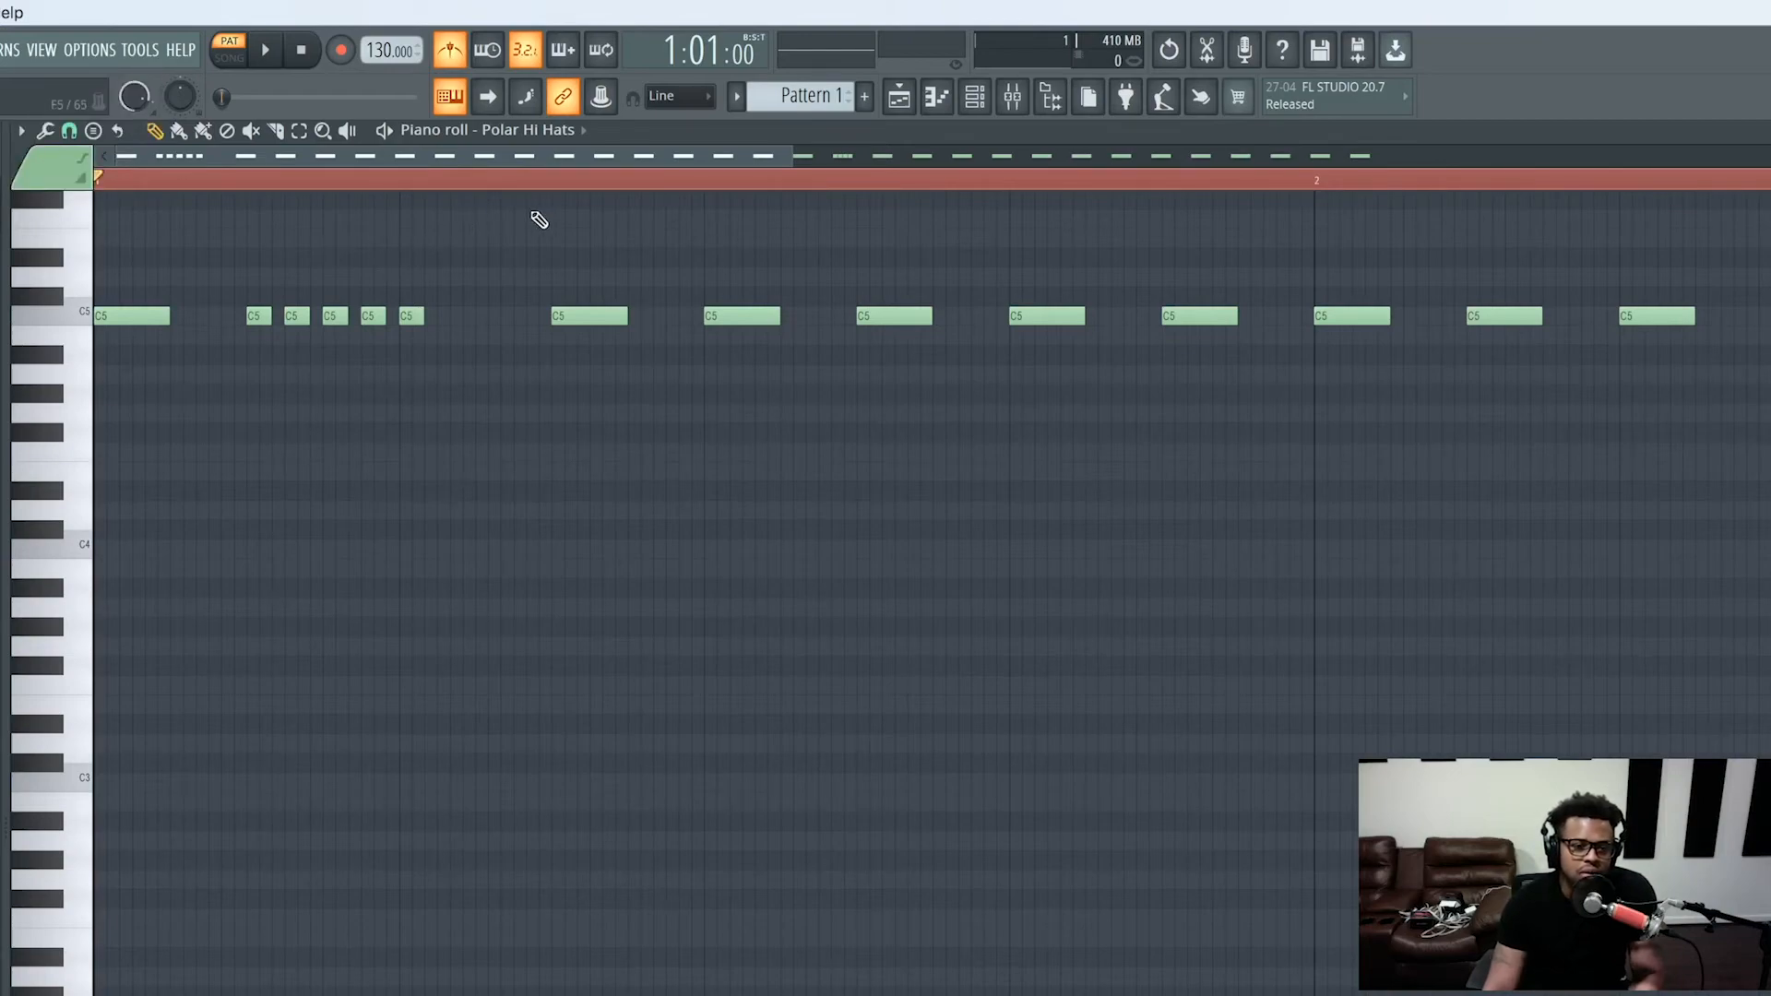
Show the Channel rack, view the Polar Hi Hats channel's fill options without applying any, and turn off the metronome
{"action": "left_click", "coordinate": [950, 106]}
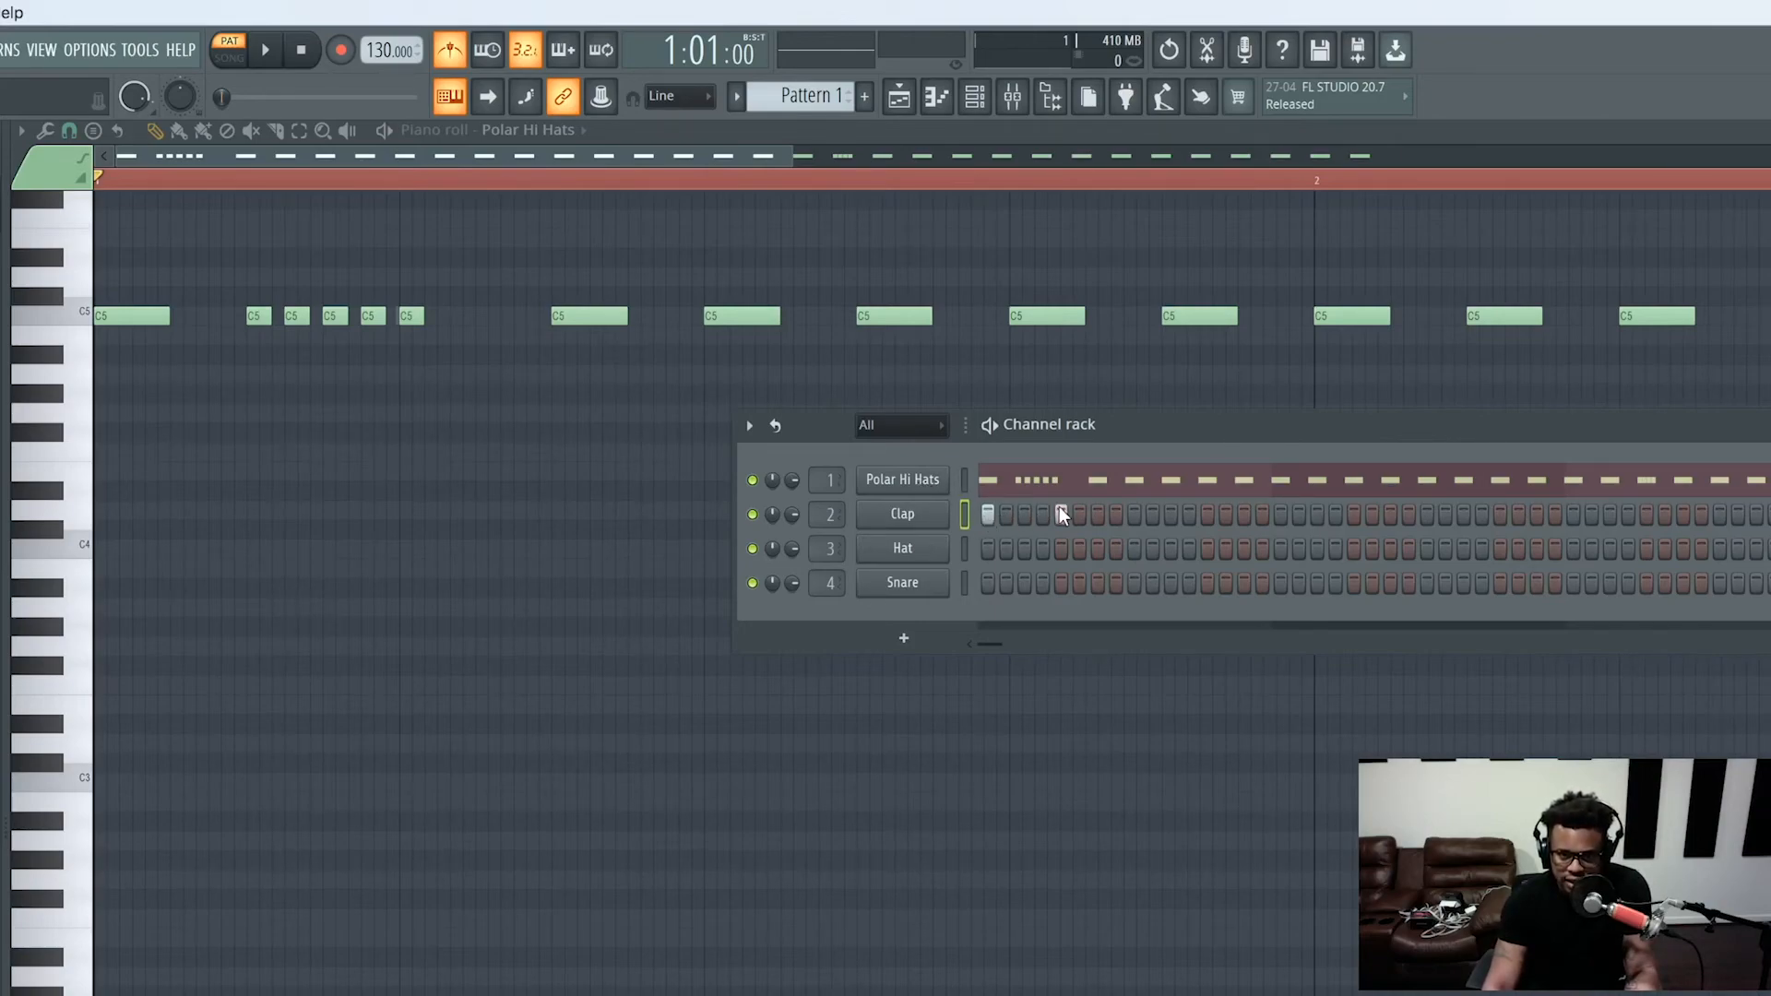
{"action": "right_click", "coordinate": [948, 472]}
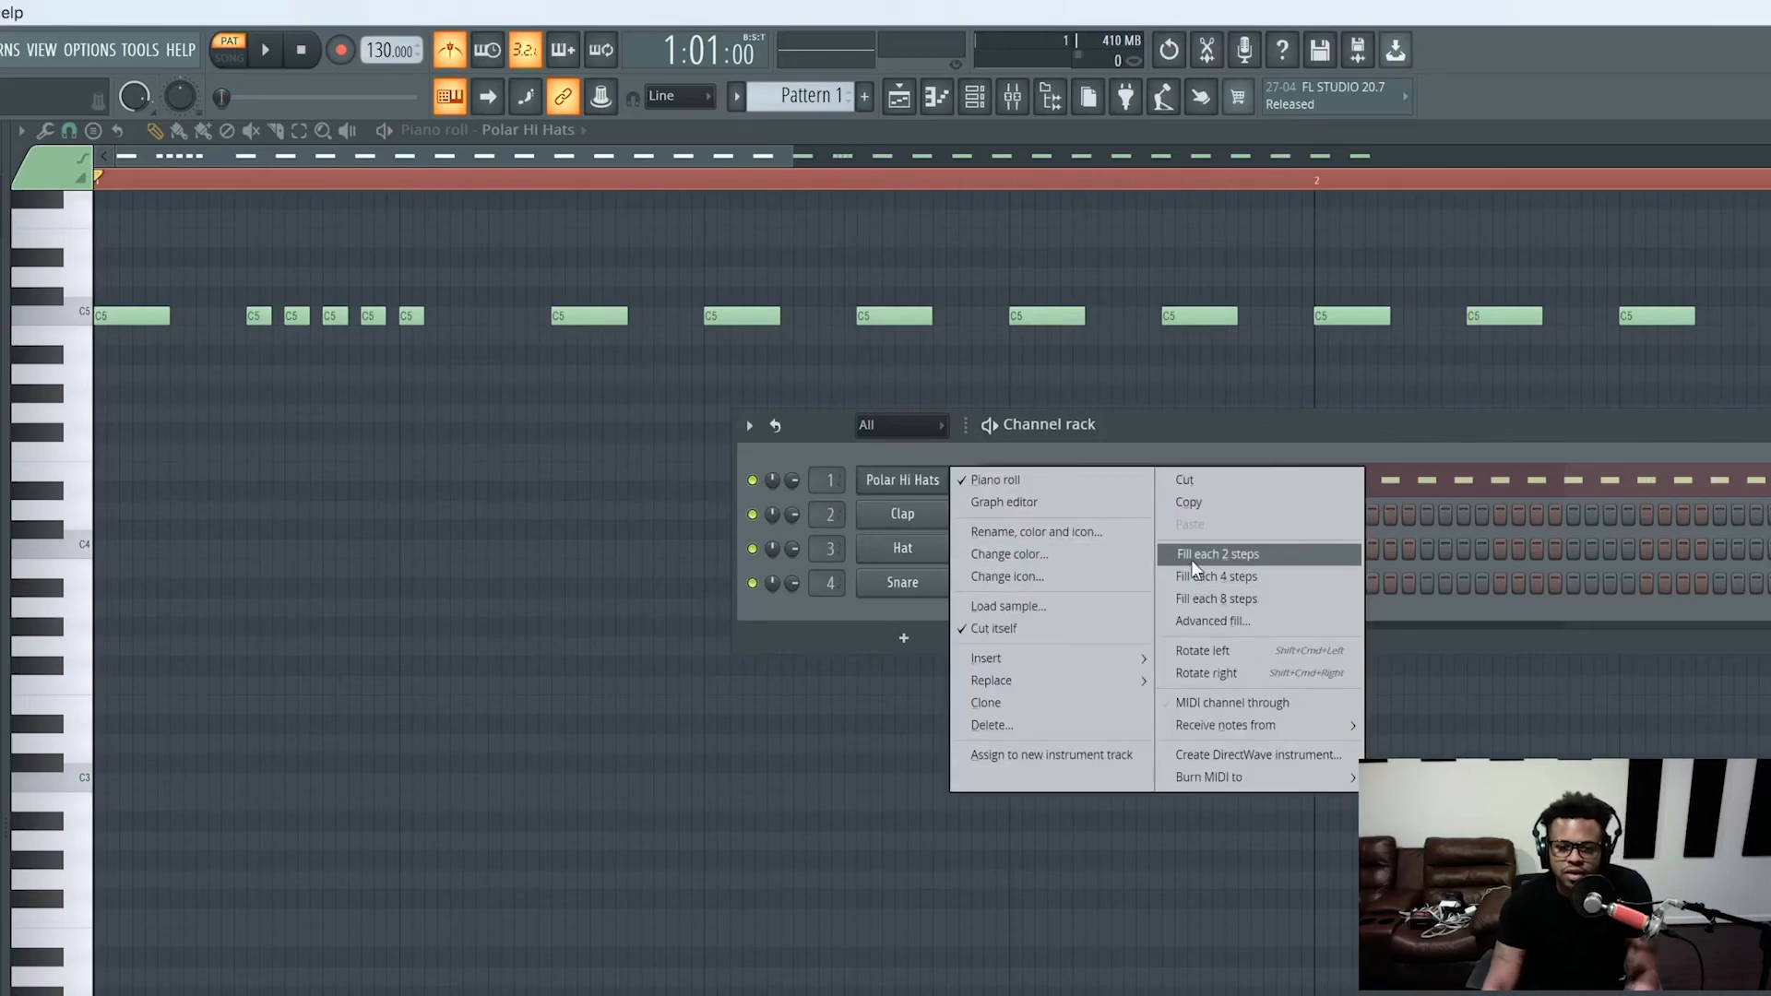
{"action": "left_click", "coordinate": [1149, 441]}
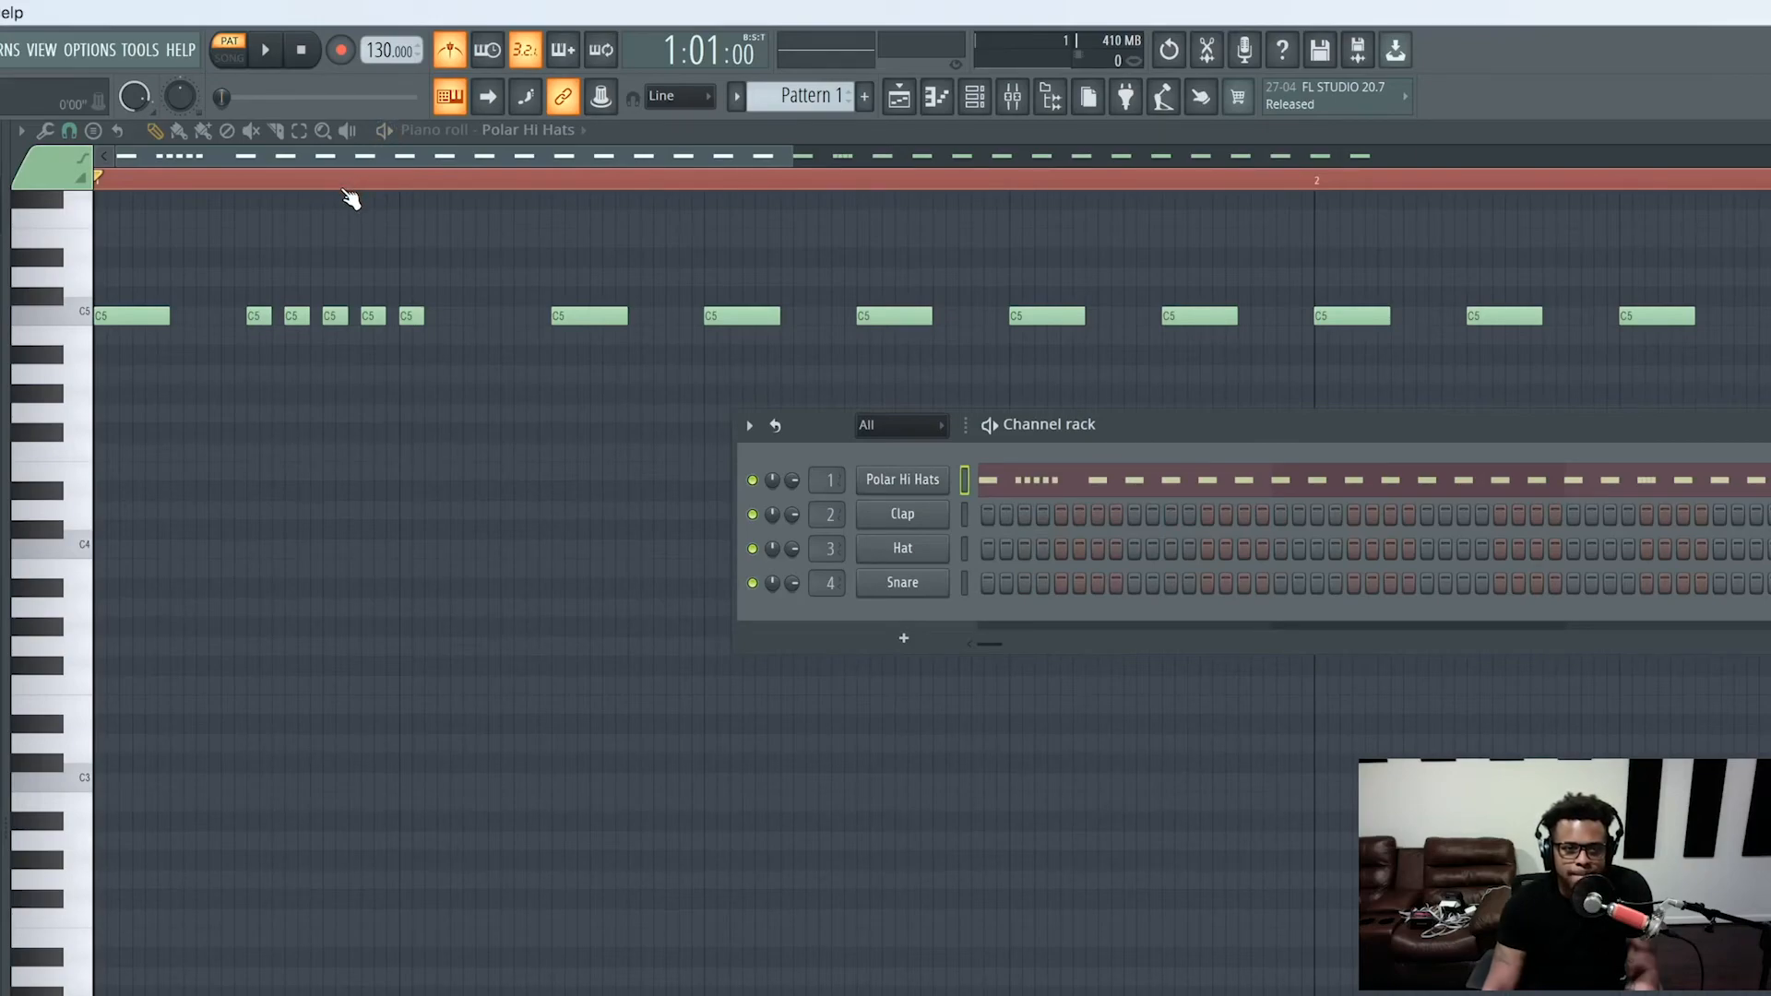
{"action": "left_click", "coordinate": [450, 51]}
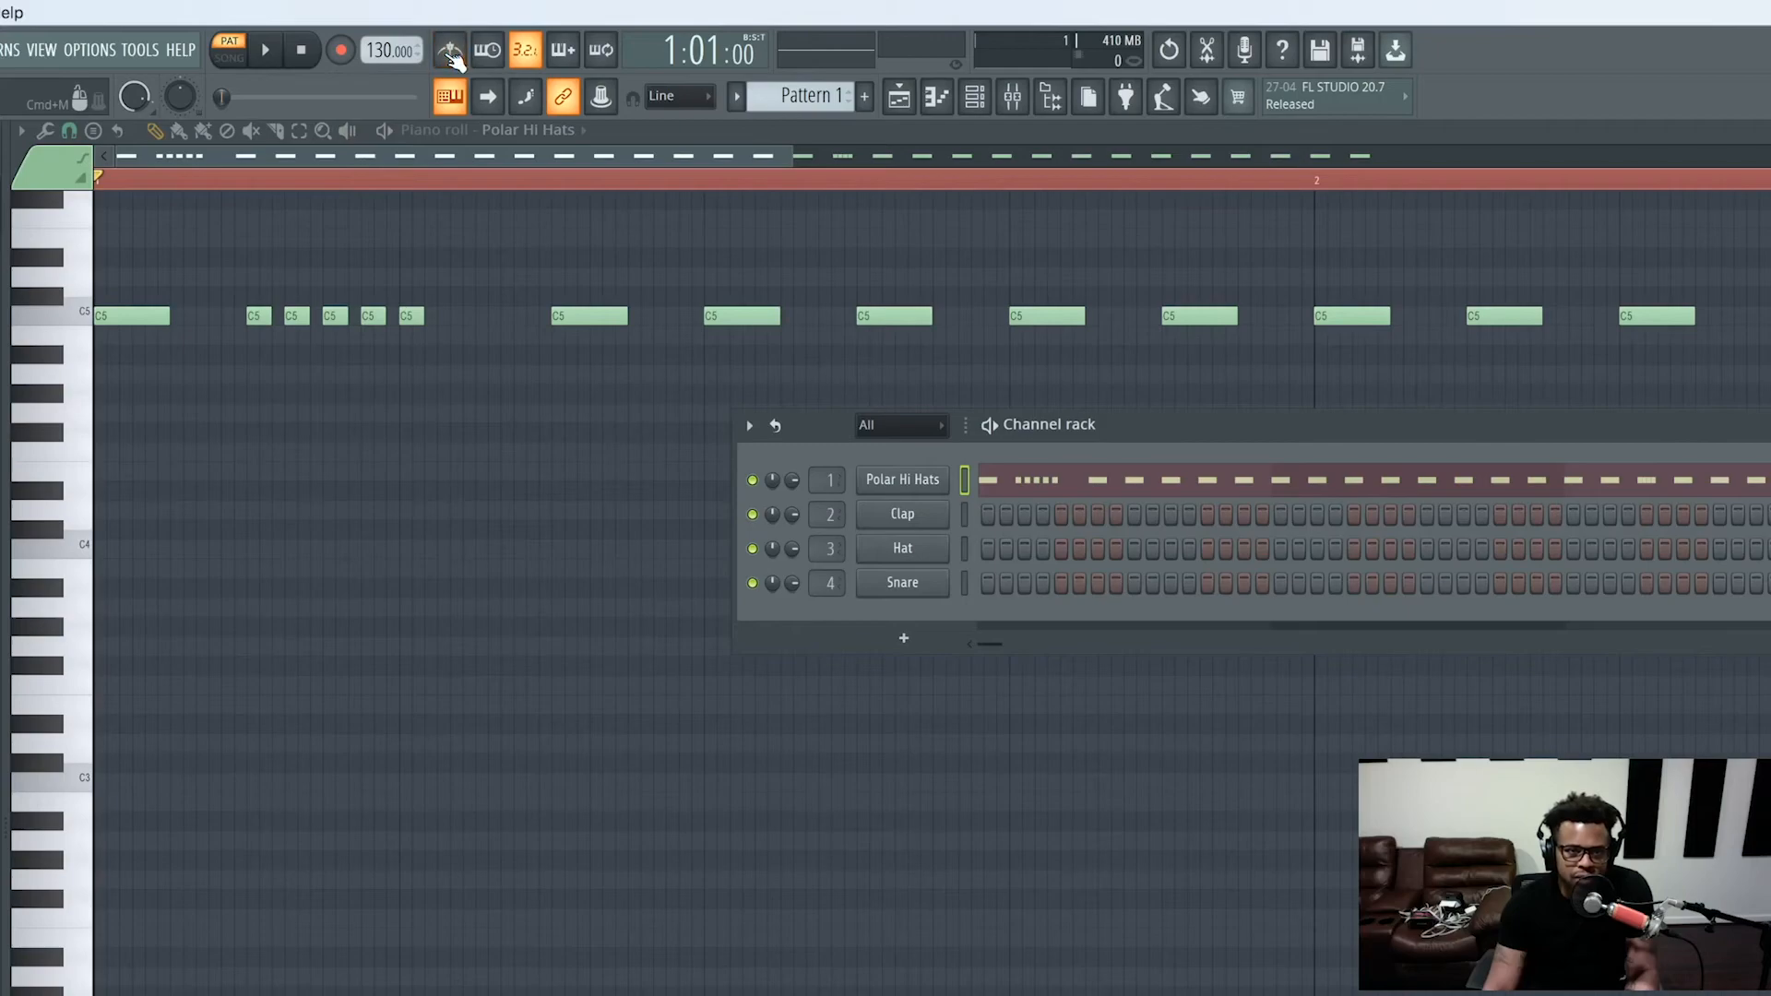
Turn on the metronome and play back the hi-hat pattern
{"action": "key", "text": "space"}
{"action": "left_click", "coordinate": [449, 51]}
{"action": "key", "text": "space"}
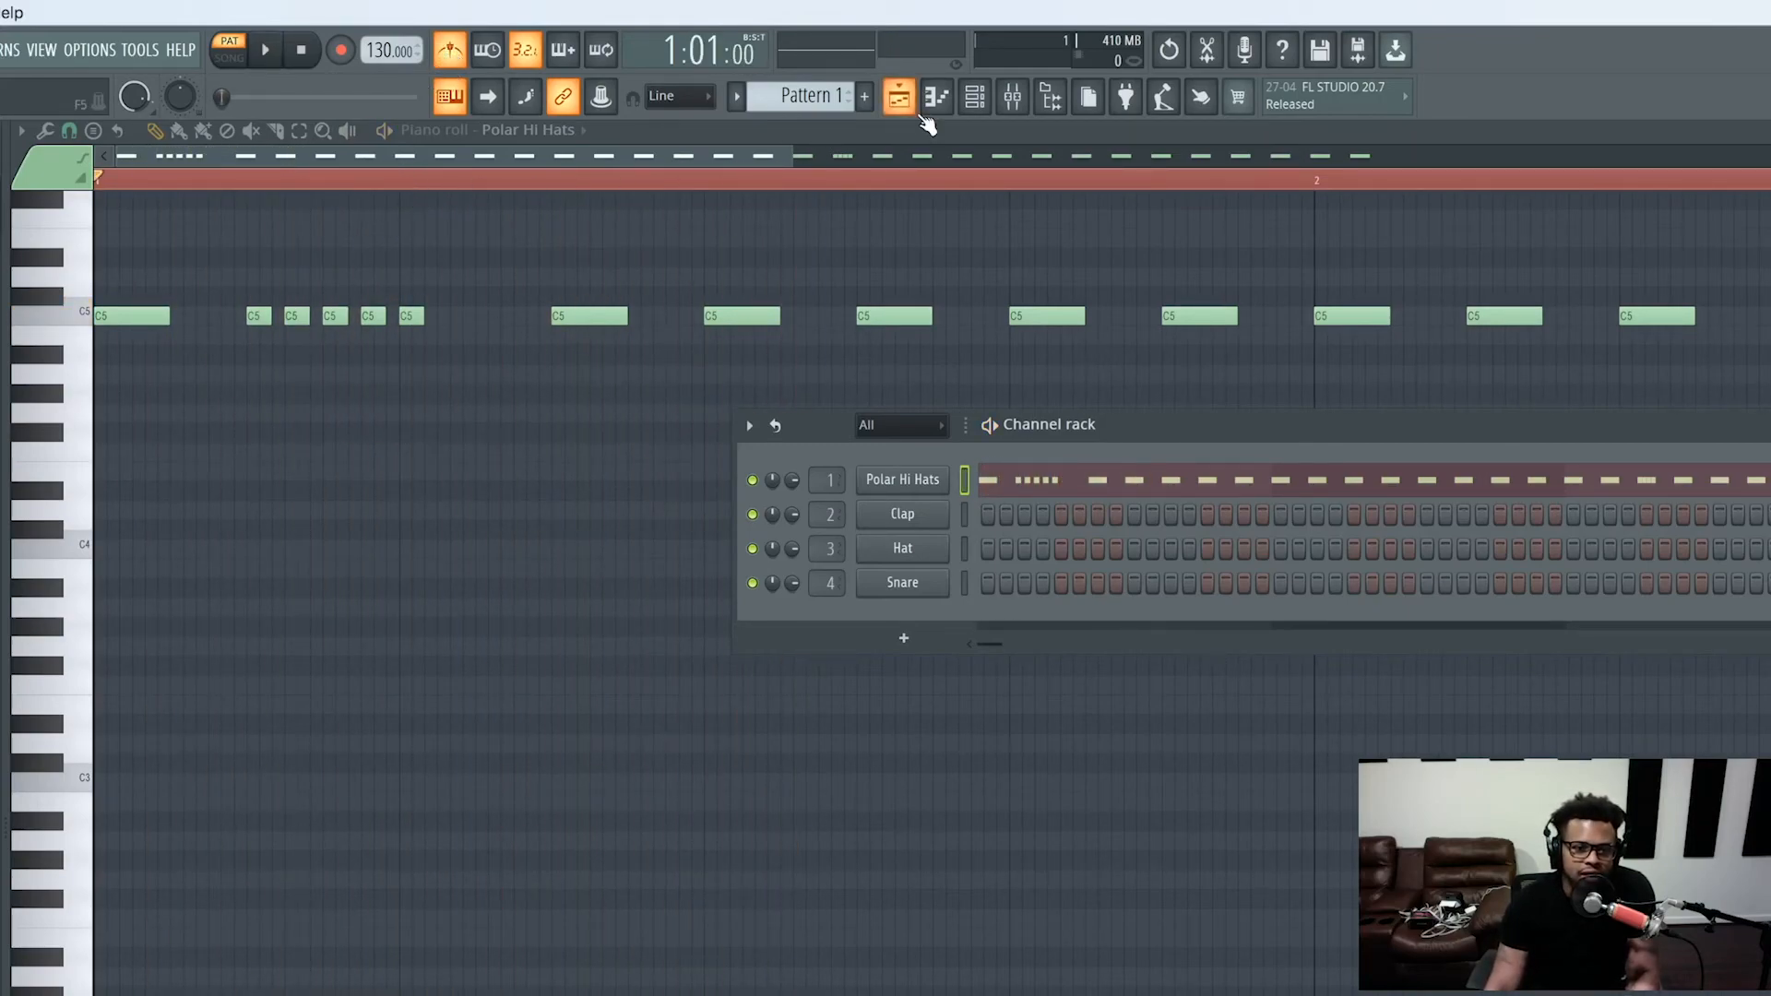
Show and hide the Channel rack and Playlist in turn, and return to the Polar Hi Hats piano roll
{"action": "left_click", "coordinate": [972, 103]}
{"action": "left_click", "coordinate": [974, 101]}
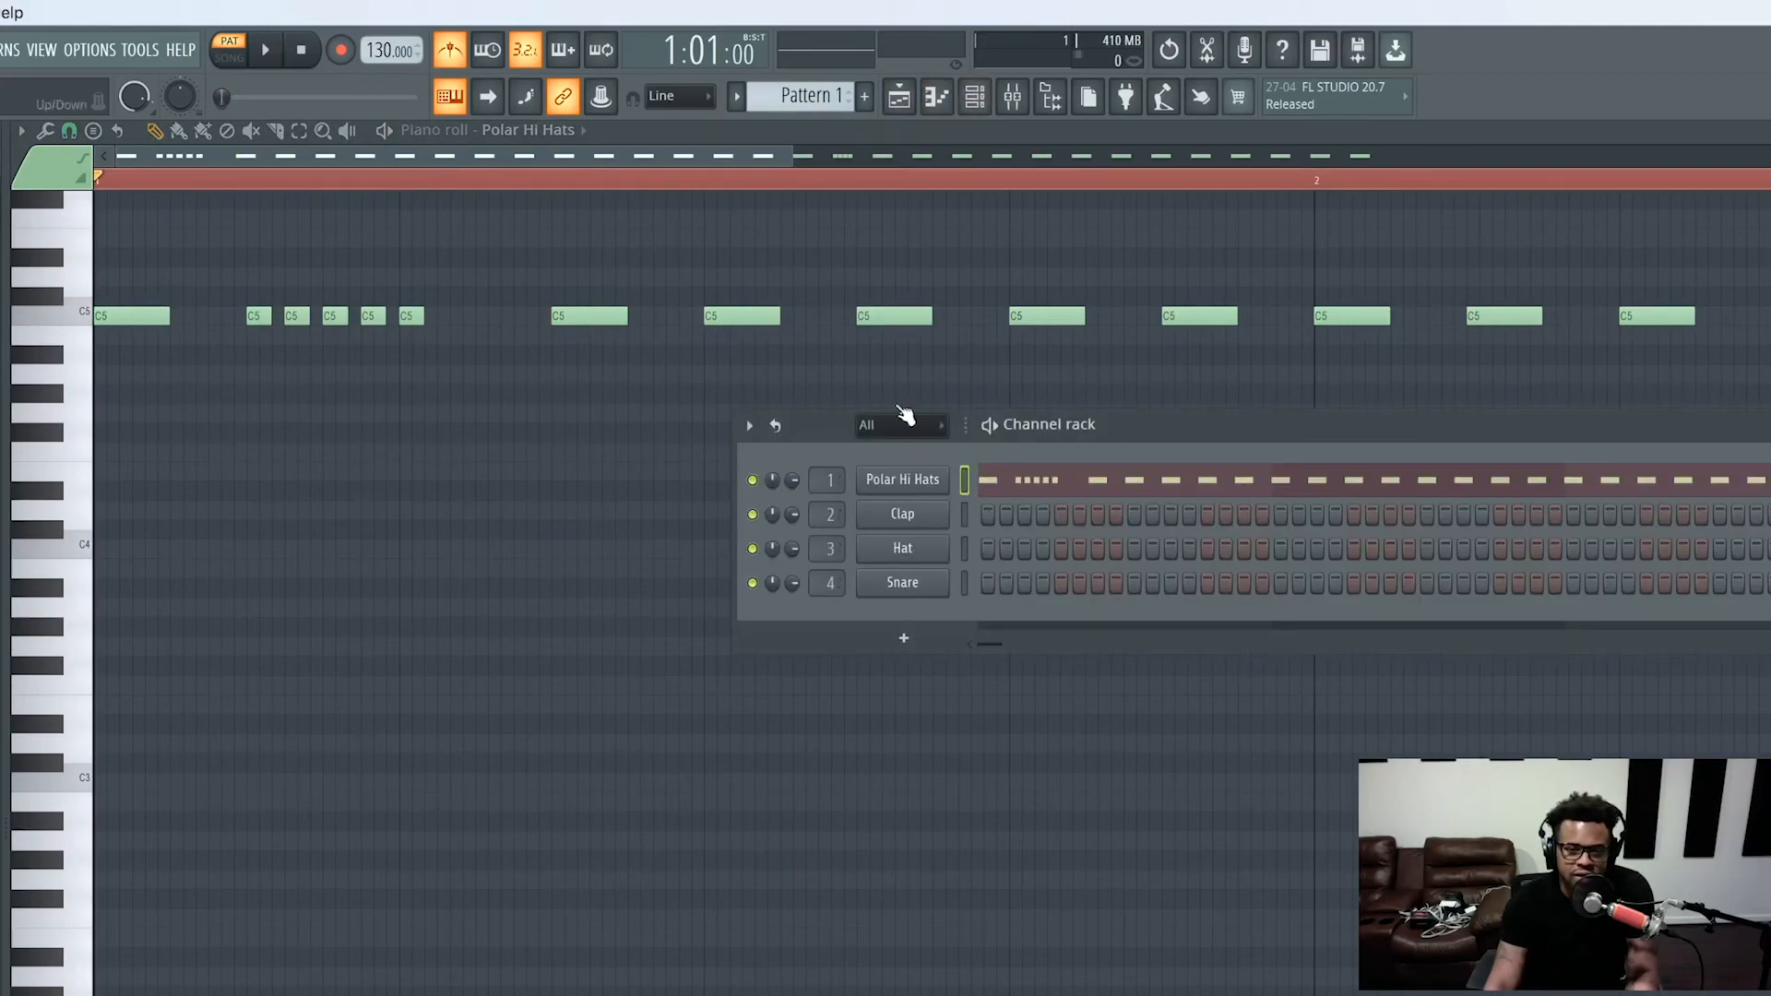
{"action": "left_click", "coordinate": [974, 95]}
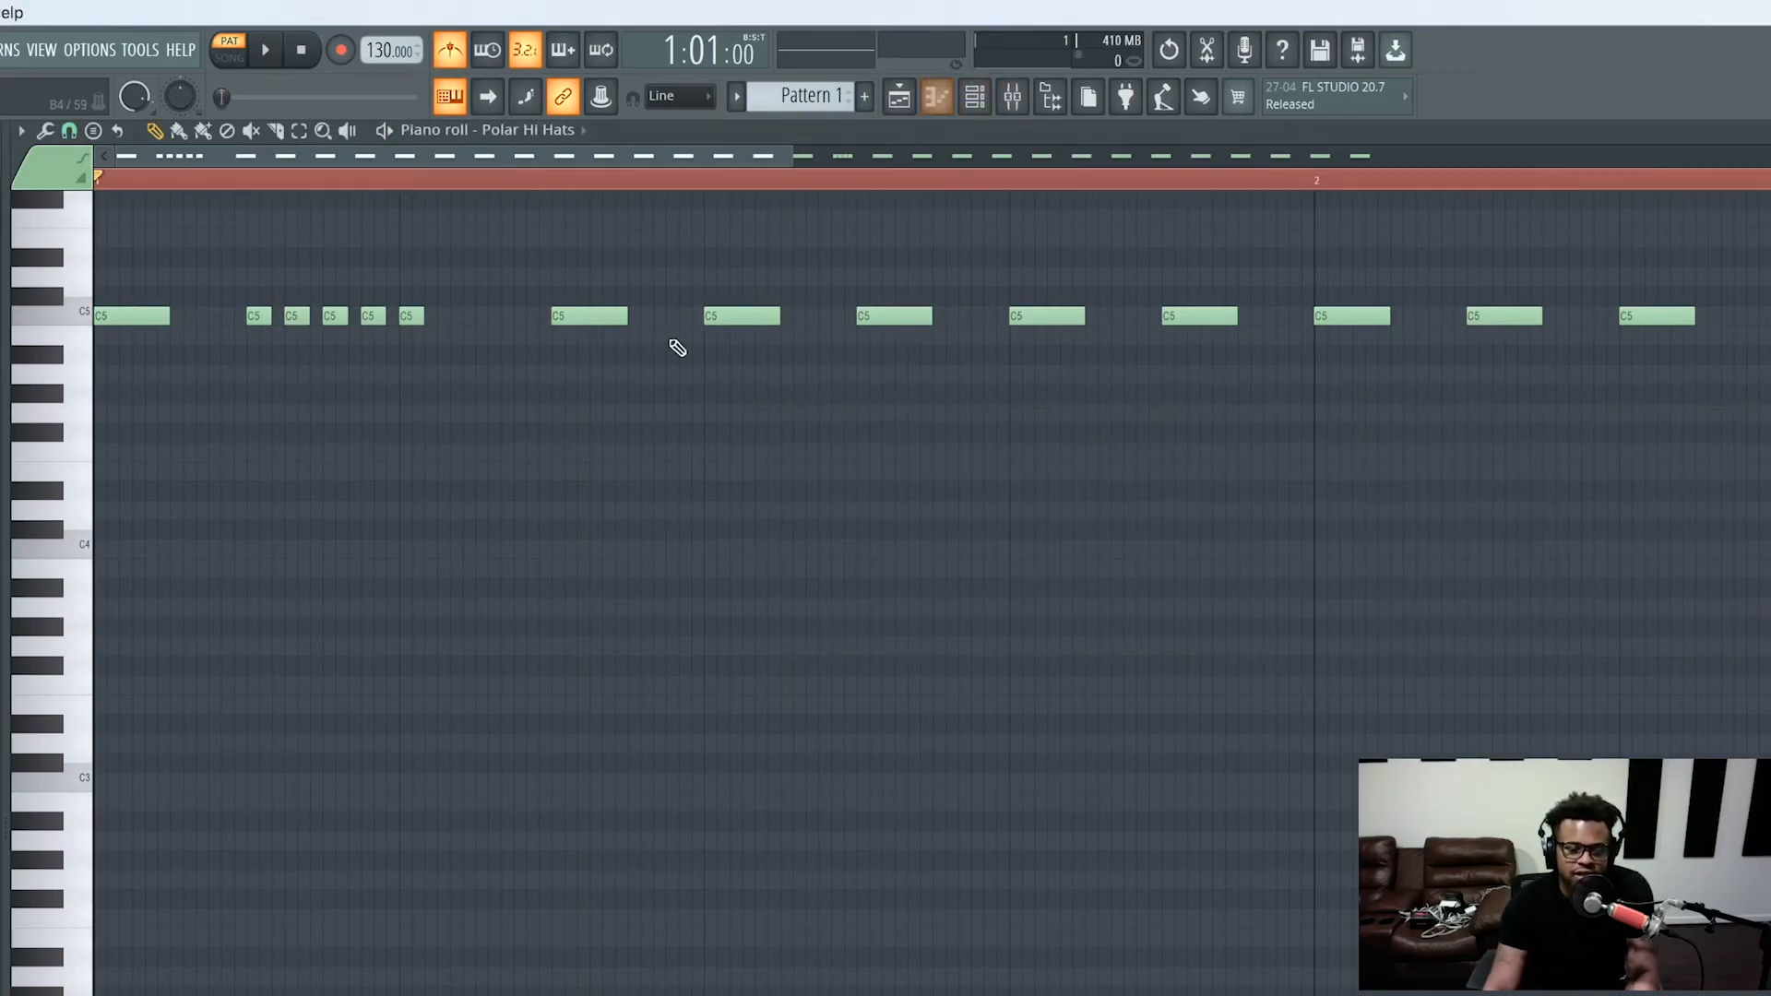
{"action": "left_click", "coordinate": [899, 96]}
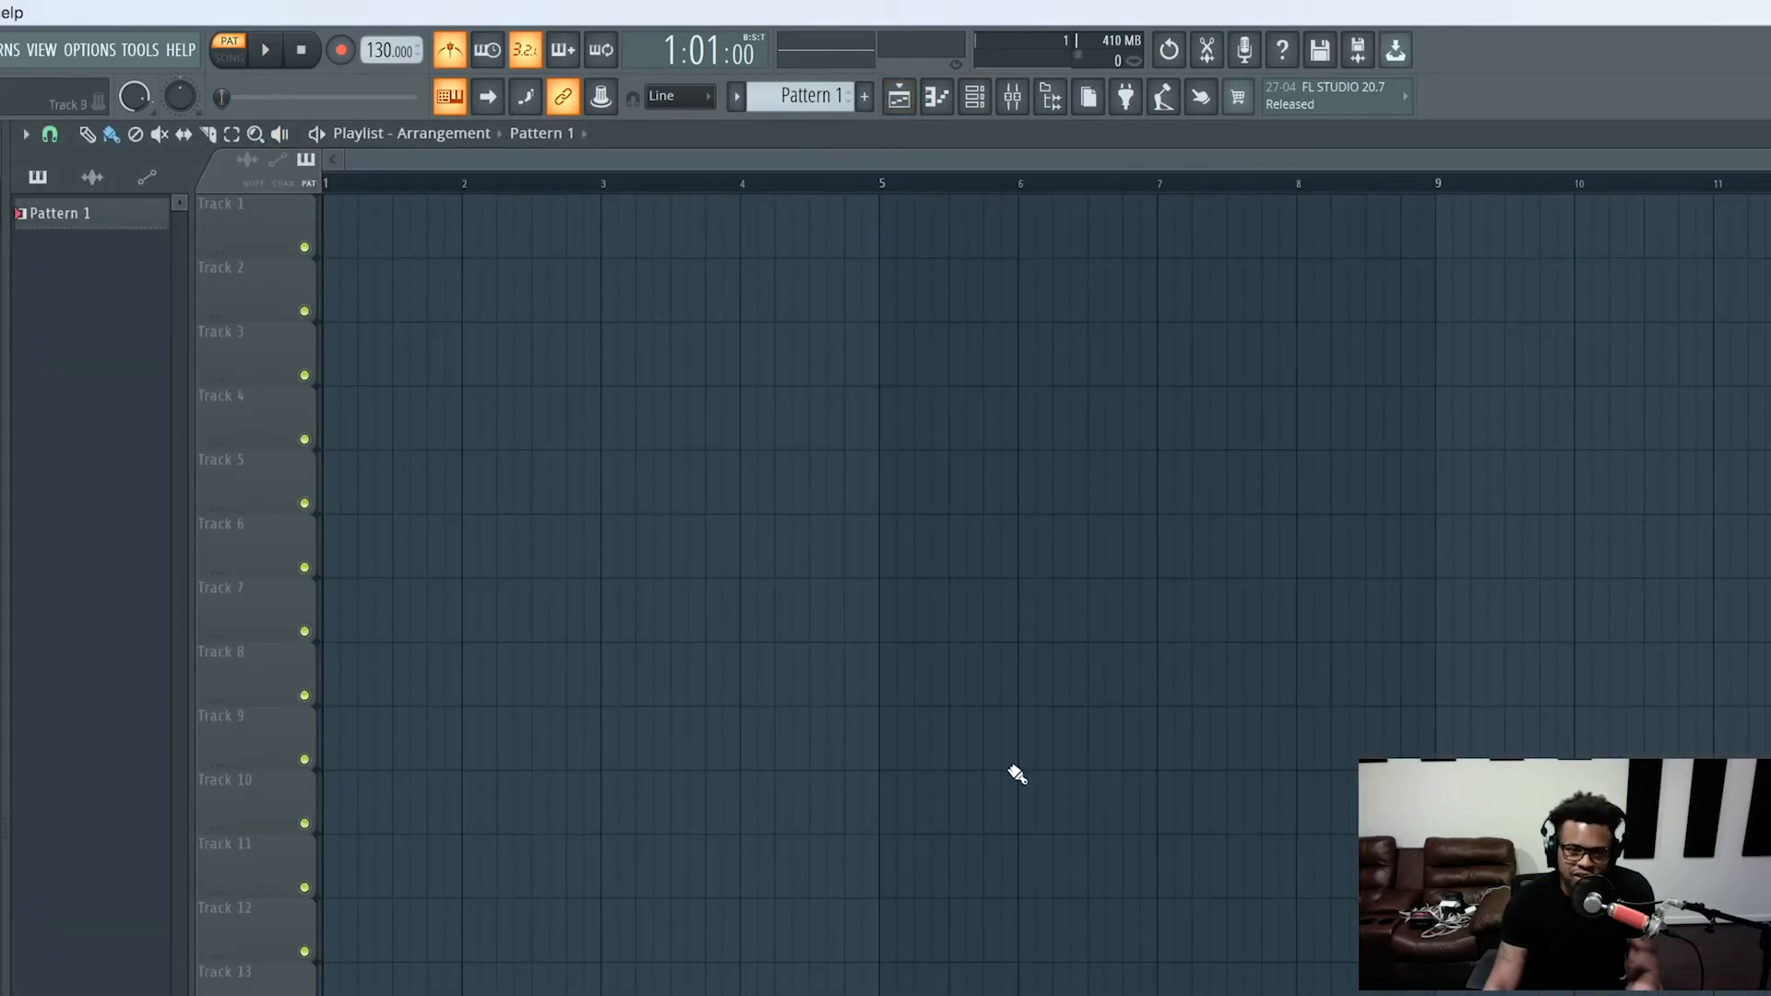
{"action": "left_click", "coordinate": [975, 97]}
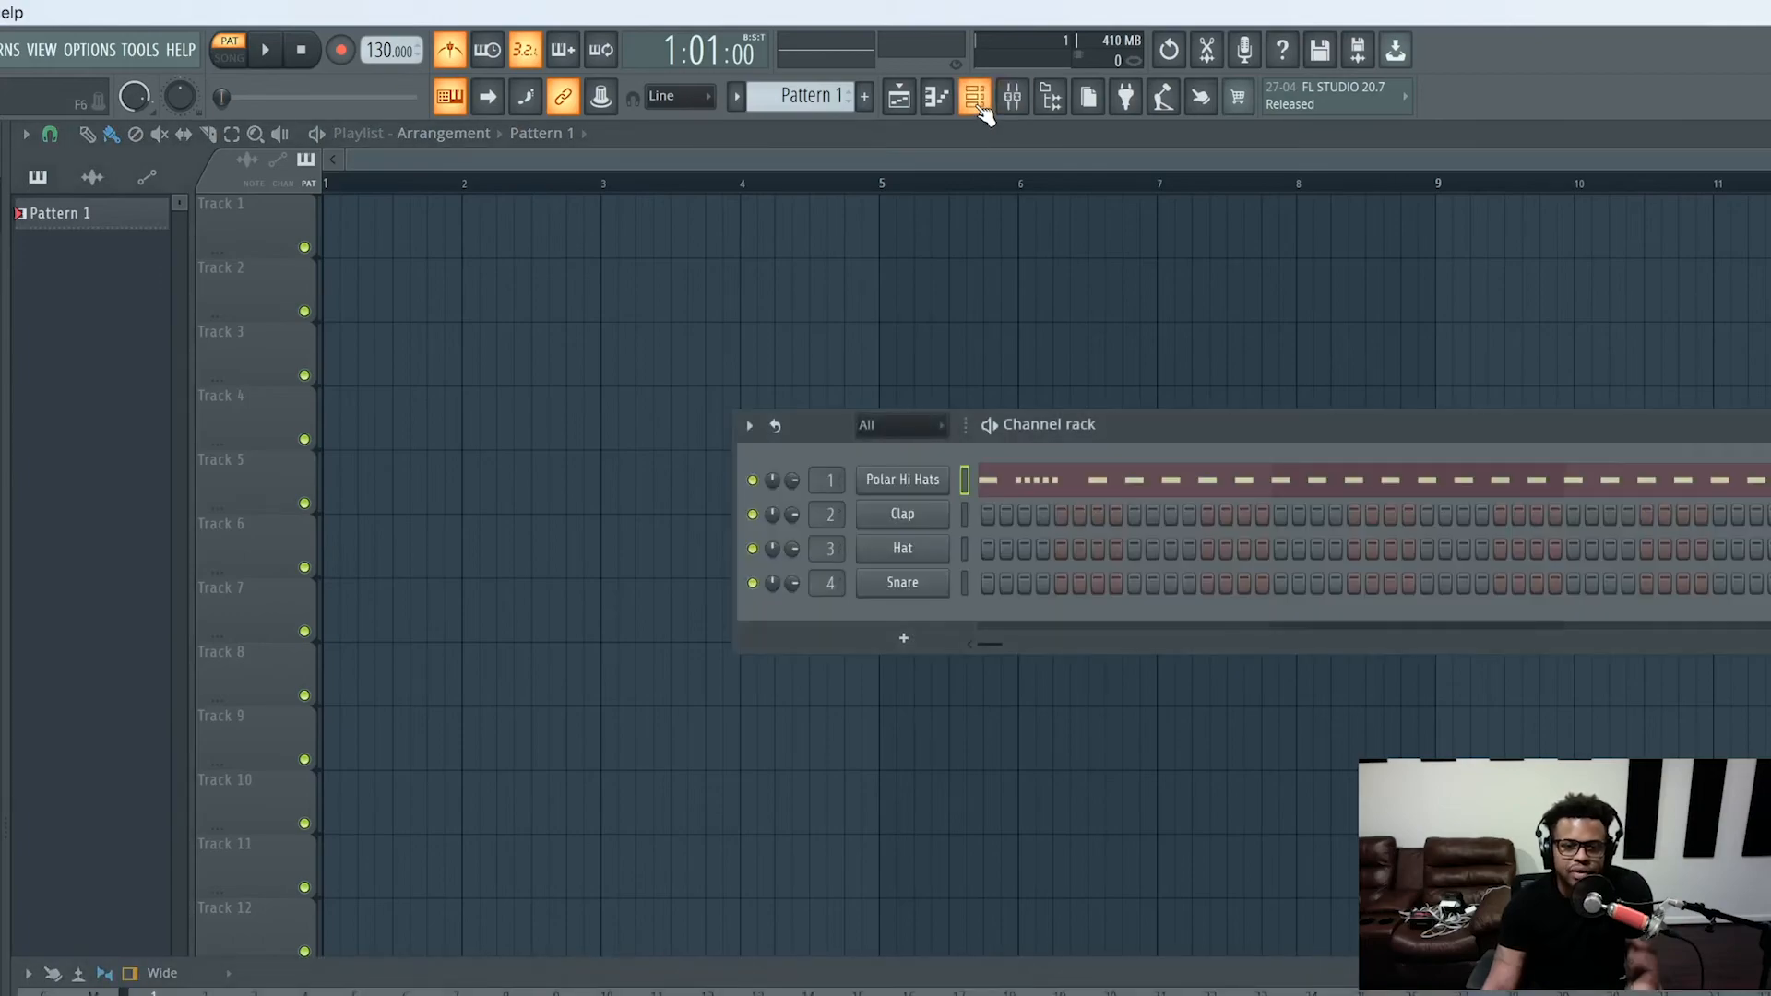
{"action": "left_click", "coordinate": [919, 113]}
{"action": "left_click", "coordinate": [976, 98]}
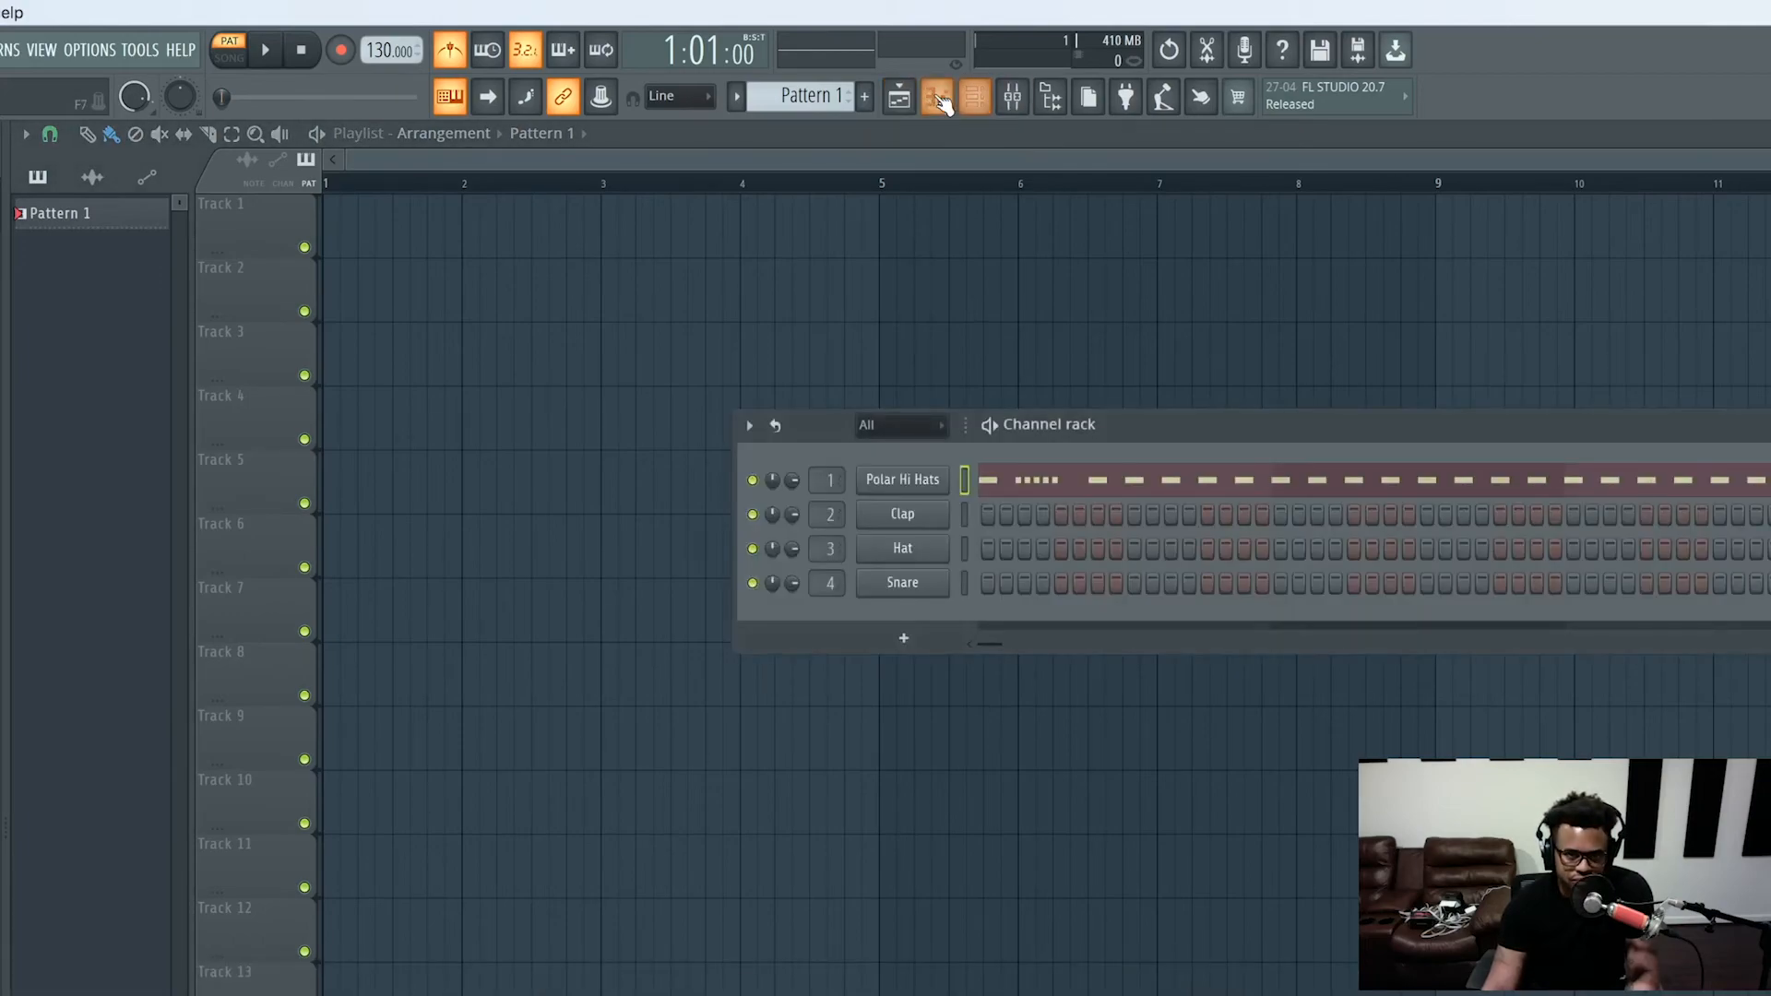
{"action": "left_click", "coordinate": [937, 99]}
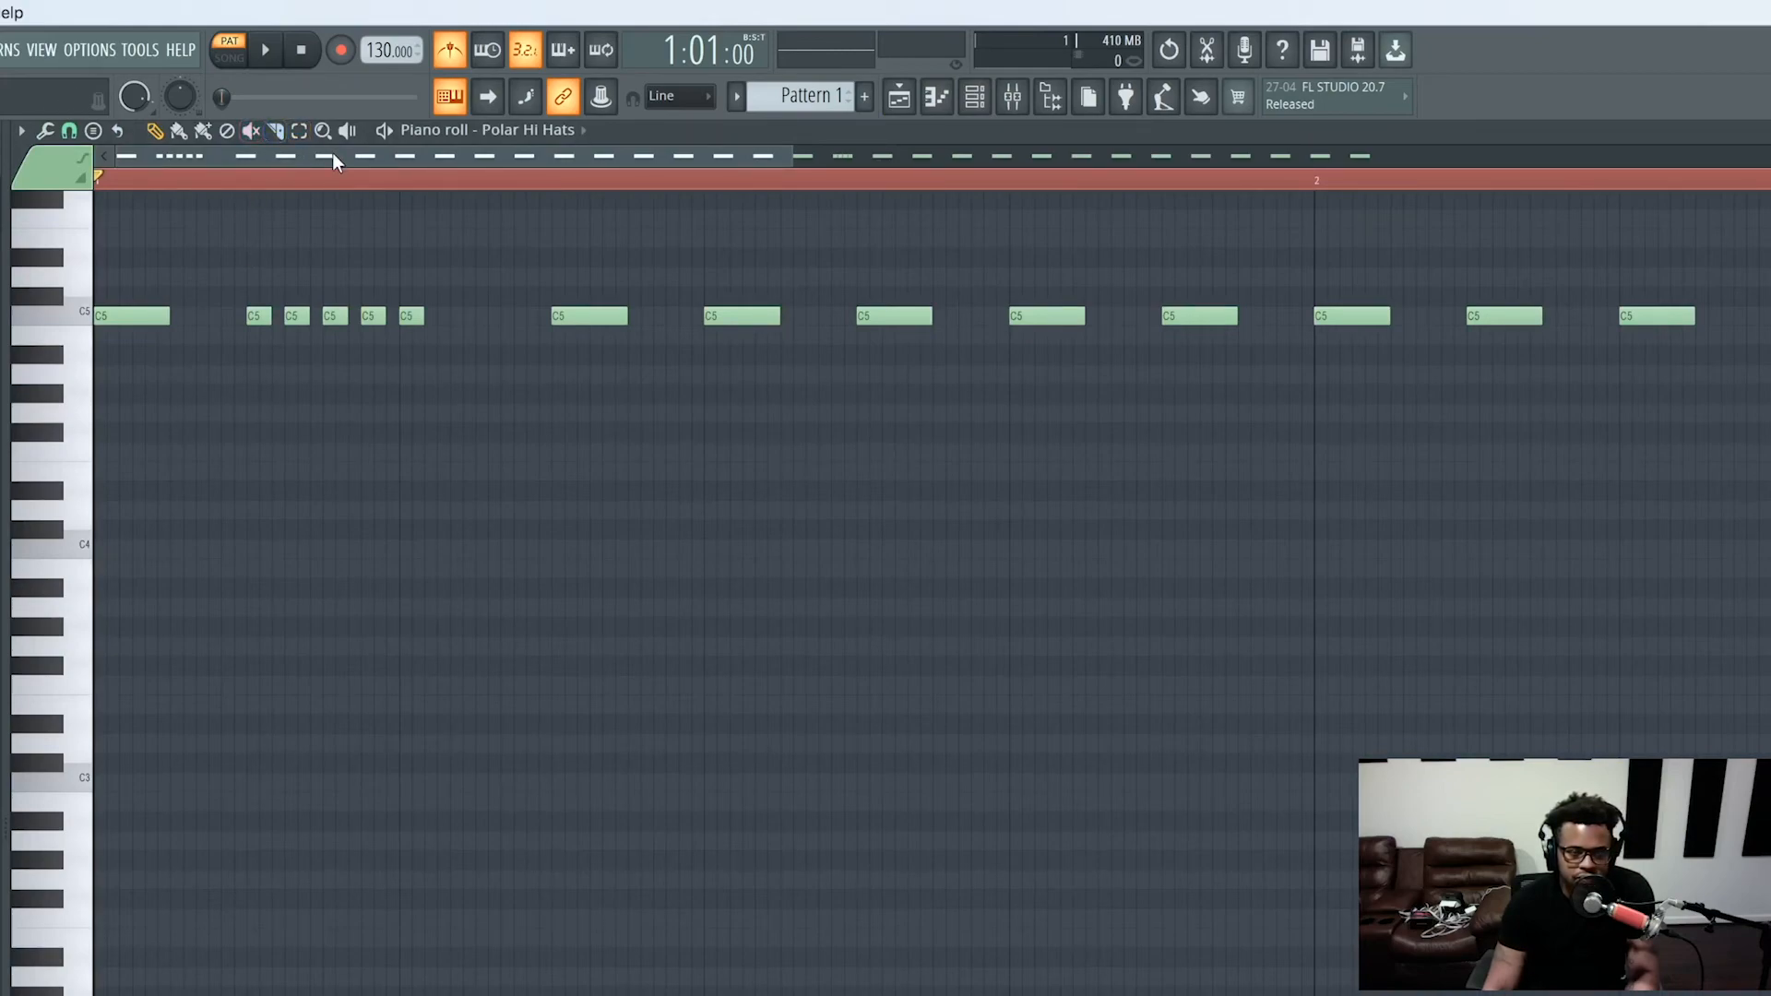
Select the C5 hit in step 7 of bar 1 and open the chopper on it, trying lower and higher time multipliers
{"action": "left_click", "coordinate": [280, 135]}
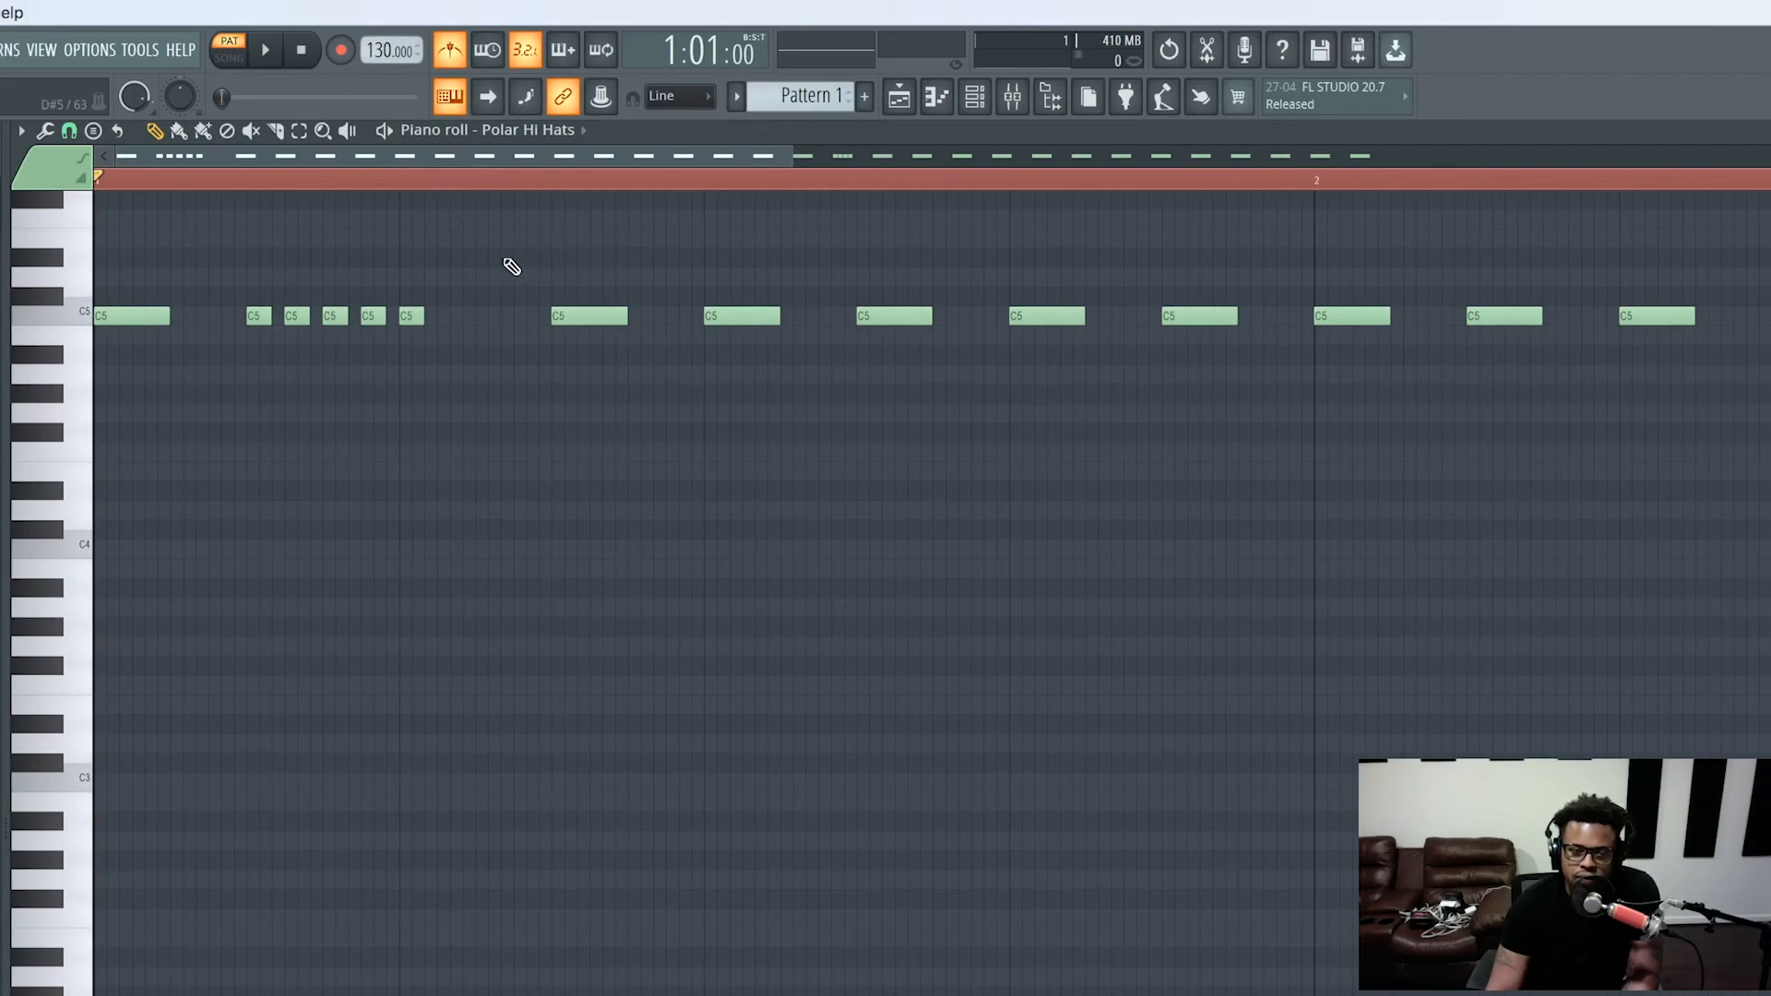
{"action": "left_click", "coordinate": [588, 316]}
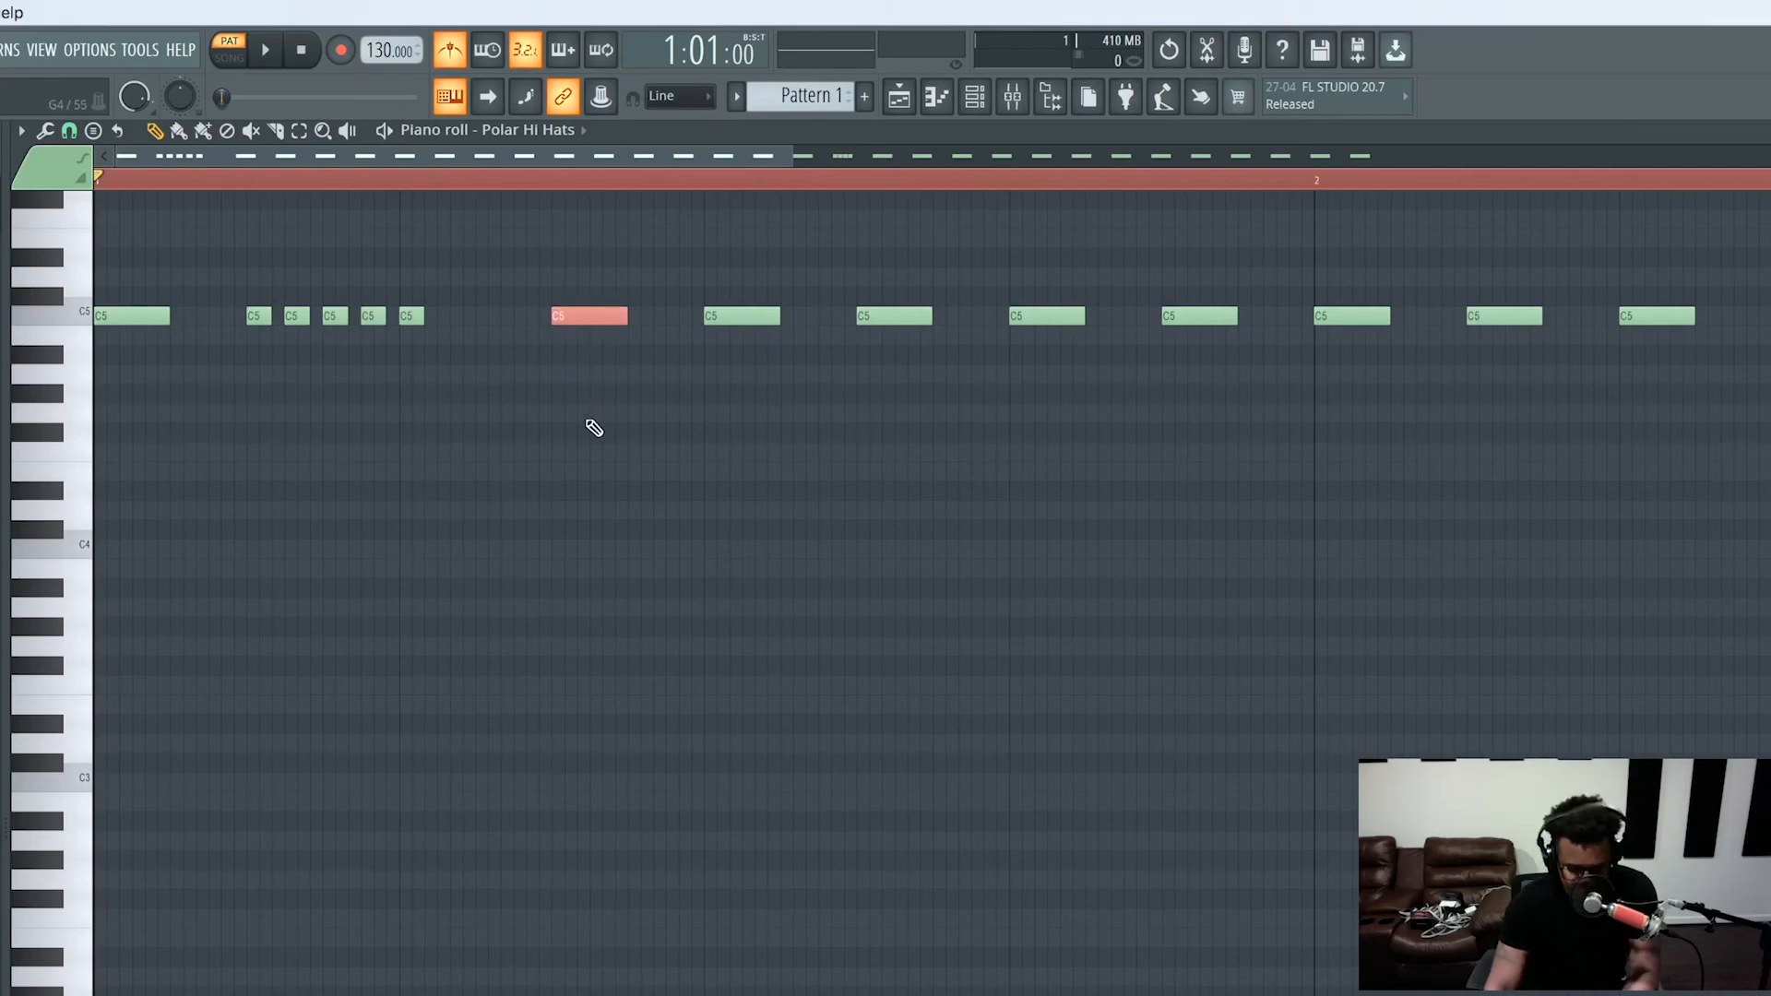
{"action": "left_click", "coordinate": [607, 399], "text": "ctrl"}
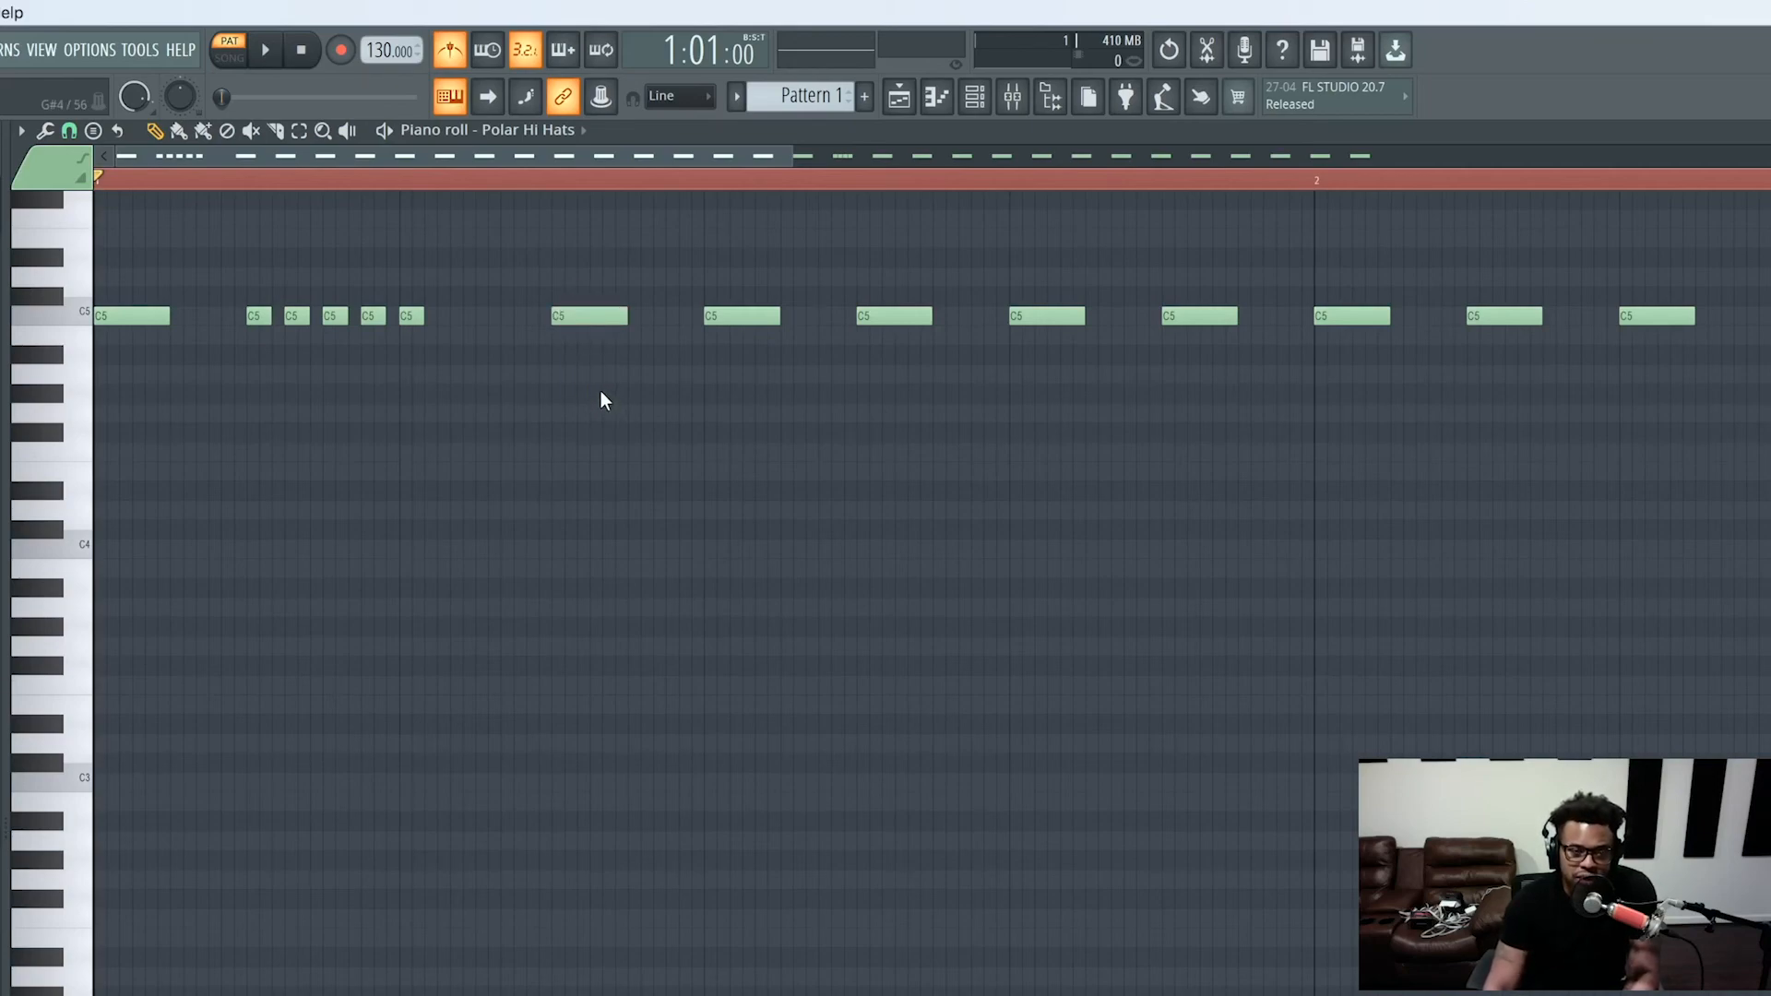
{"action": "left_click", "coordinate": [588, 316]}
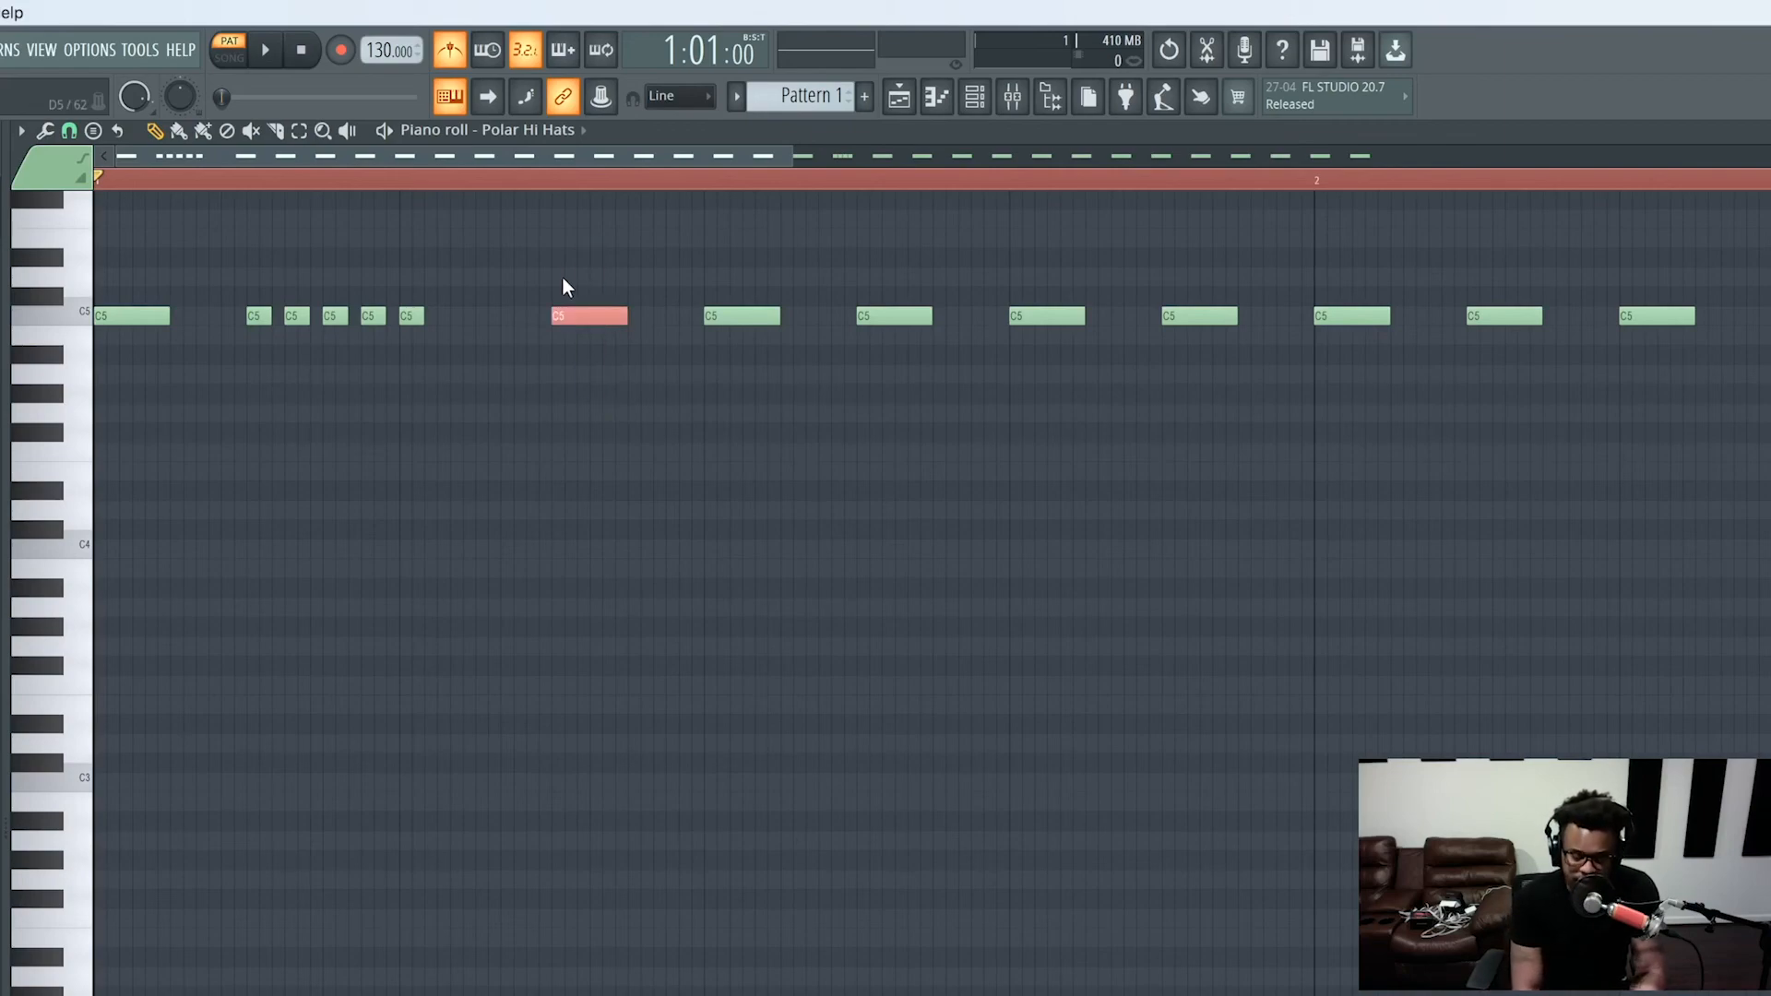
{"action": "key", "text": "alt+u"}
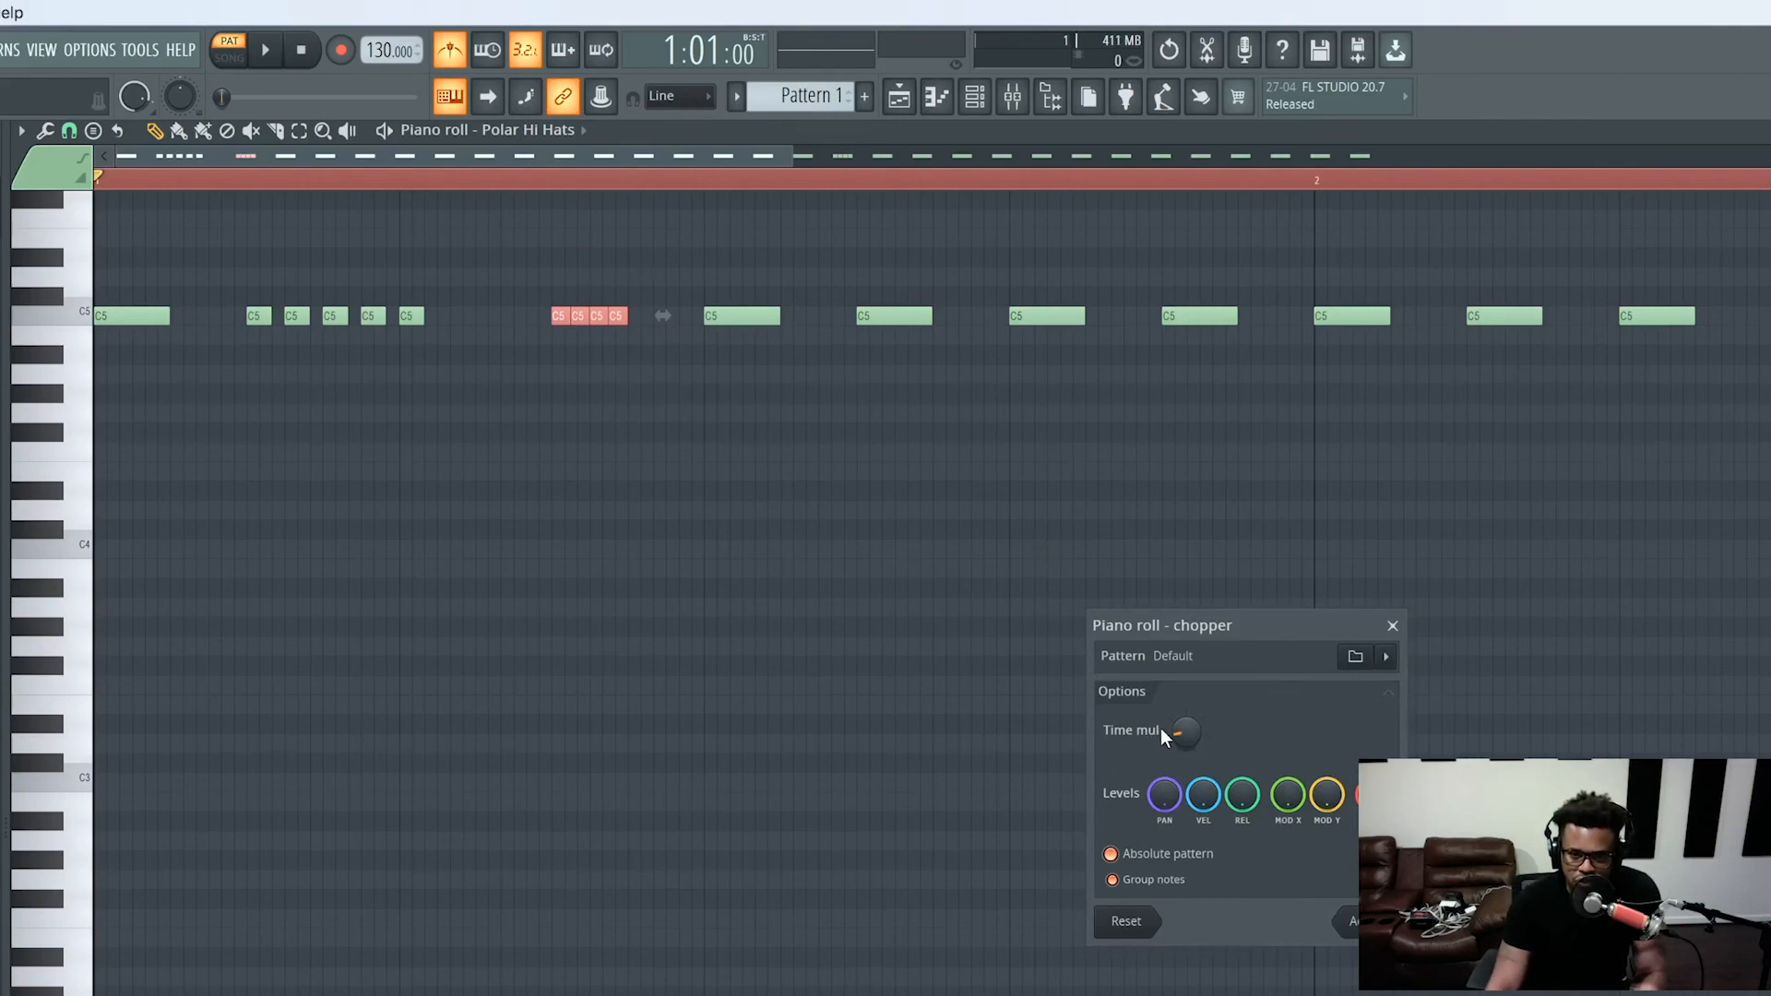
{"action": "left_click_drag", "start_coordinate": [1179, 735], "coordinate": [1178, 751]}
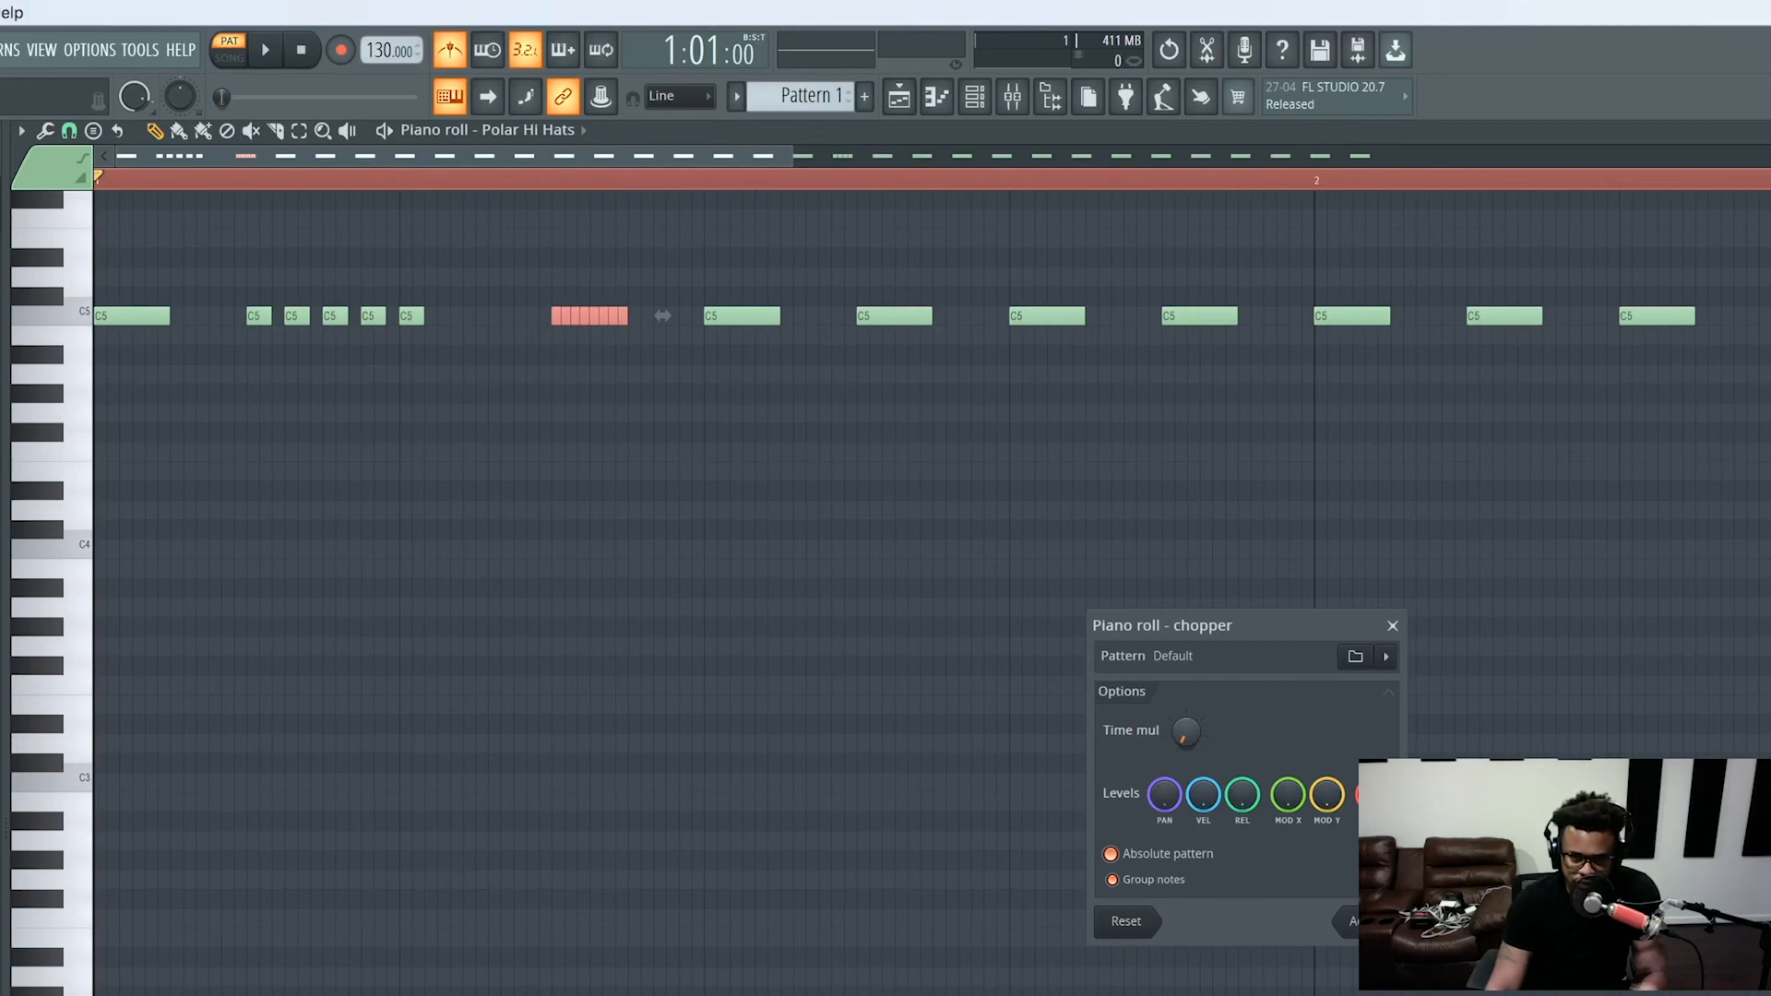
{"action": "left_click_drag", "start_coordinate": [1179, 752], "coordinate": [1186, 720]}
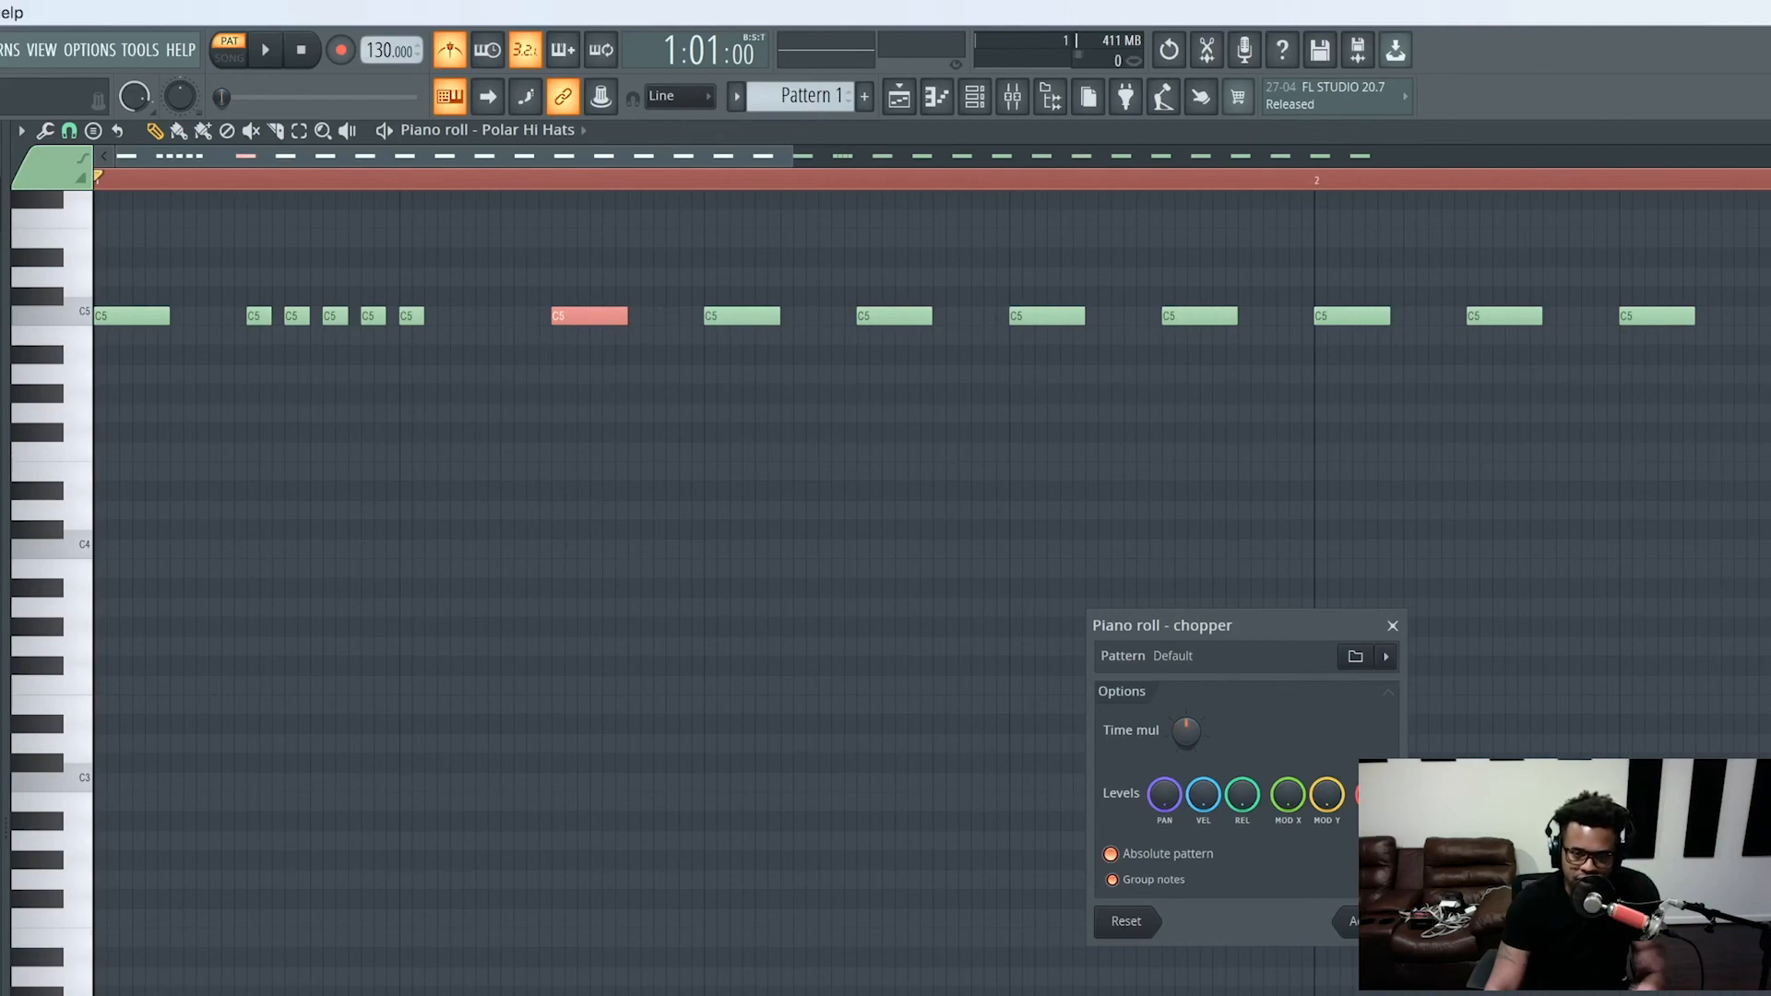
Lower the chopper's time multiplier to split the step 7 hit into very short, equal slices, and play back the pattern
{"action": "key", "text": "space"}
{"action": "key", "text": "space"}
{"action": "left_click_drag", "start_coordinate": [1186, 731], "coordinate": [1186, 740]}
{"action": "key", "text": "space"}
{"action": "key", "text": "space"}
{"action": "key", "text": "space"}
{"action": "key", "text": "space"}
{"action": "key", "text": "space"}
{"action": "key", "text": "space"}
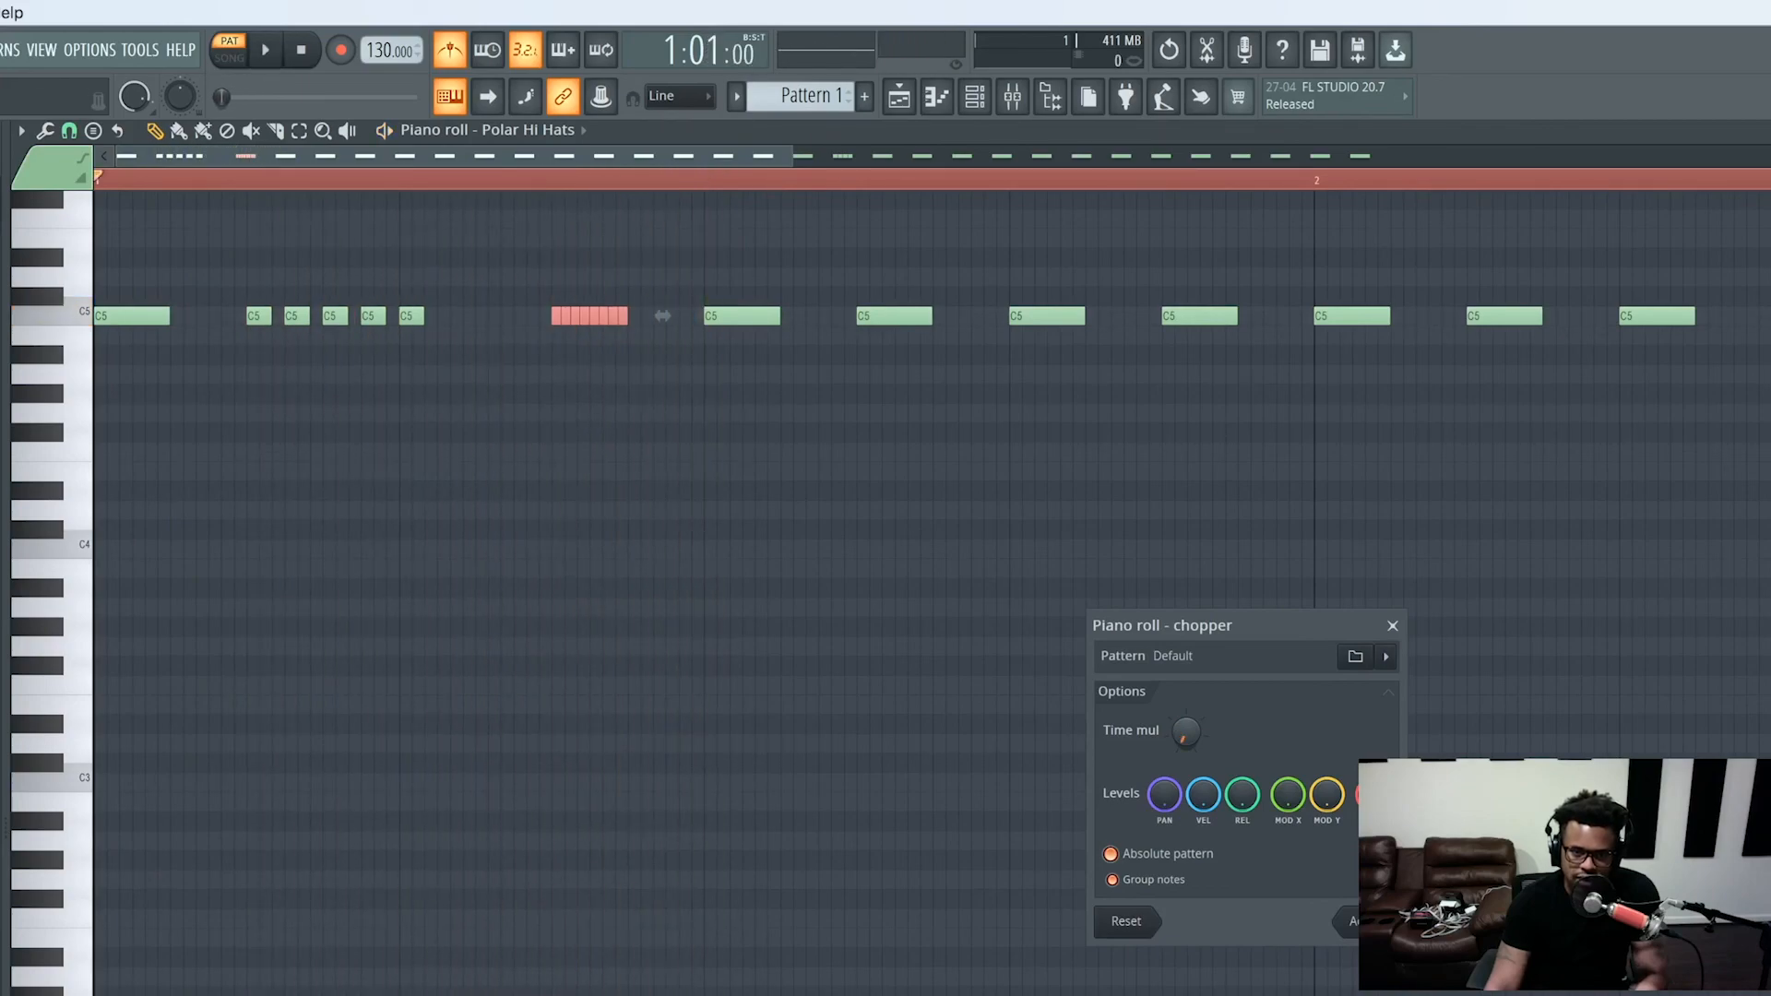
{"action": "key", "text": "space"}
{"action": "key", "text": "space"}
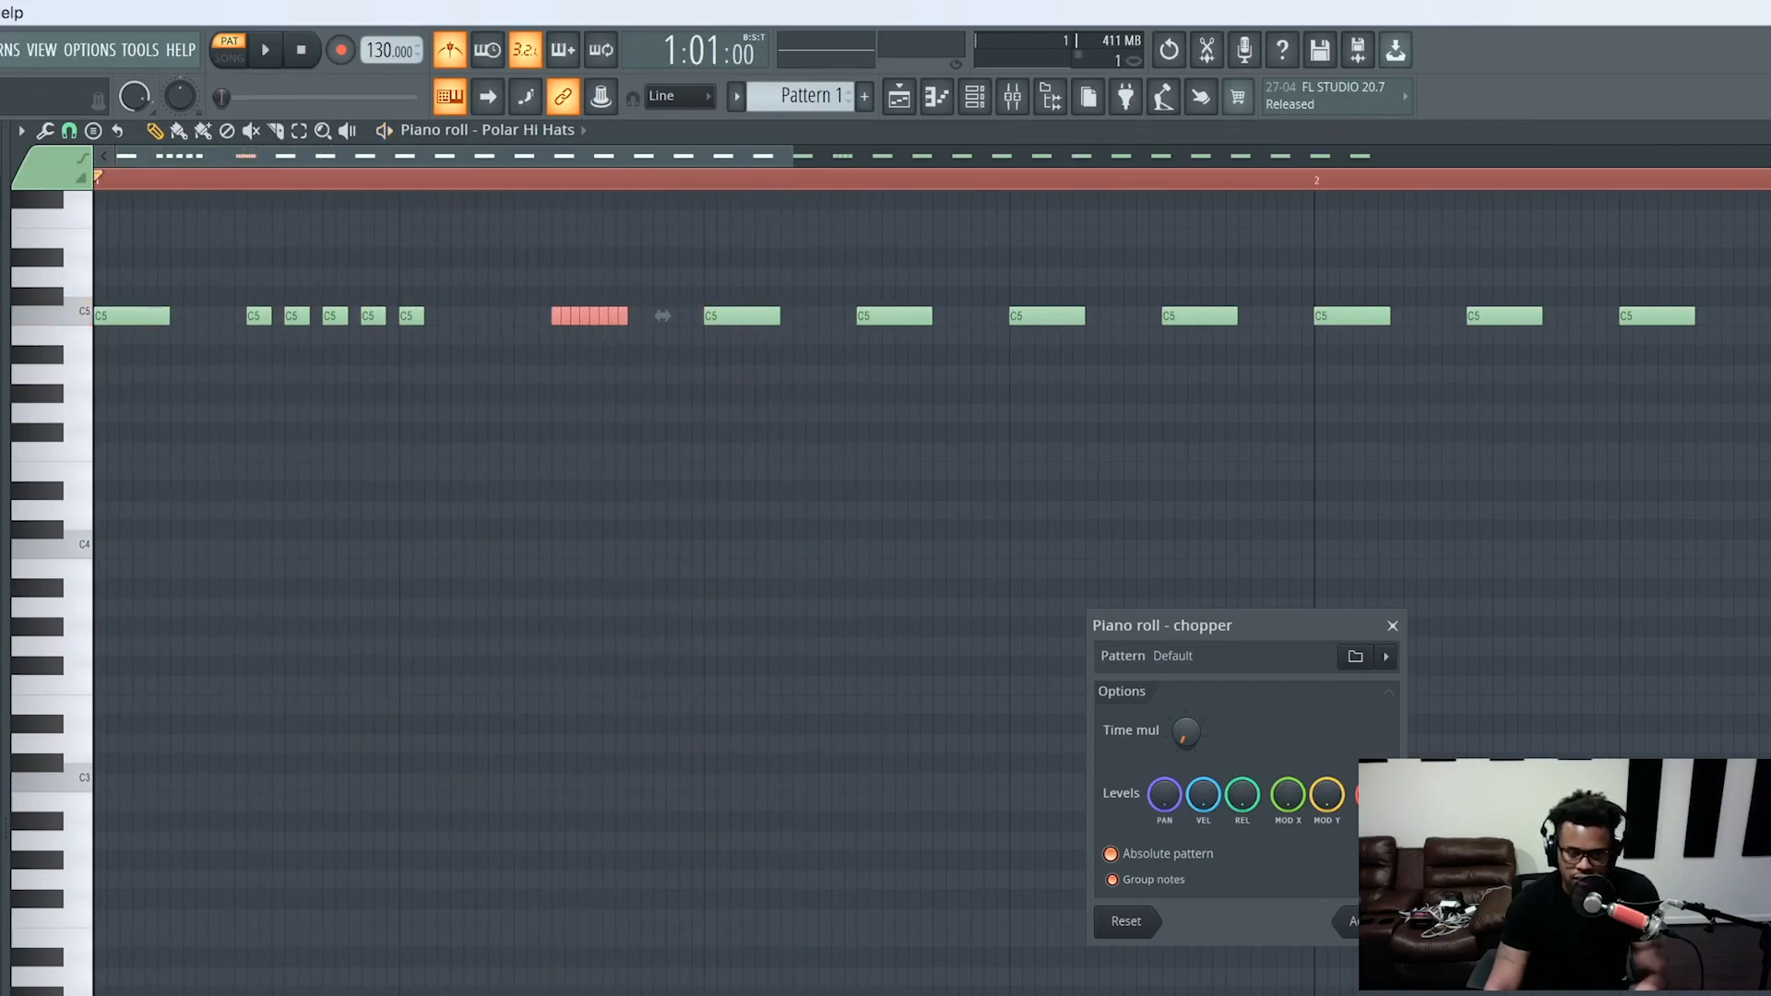